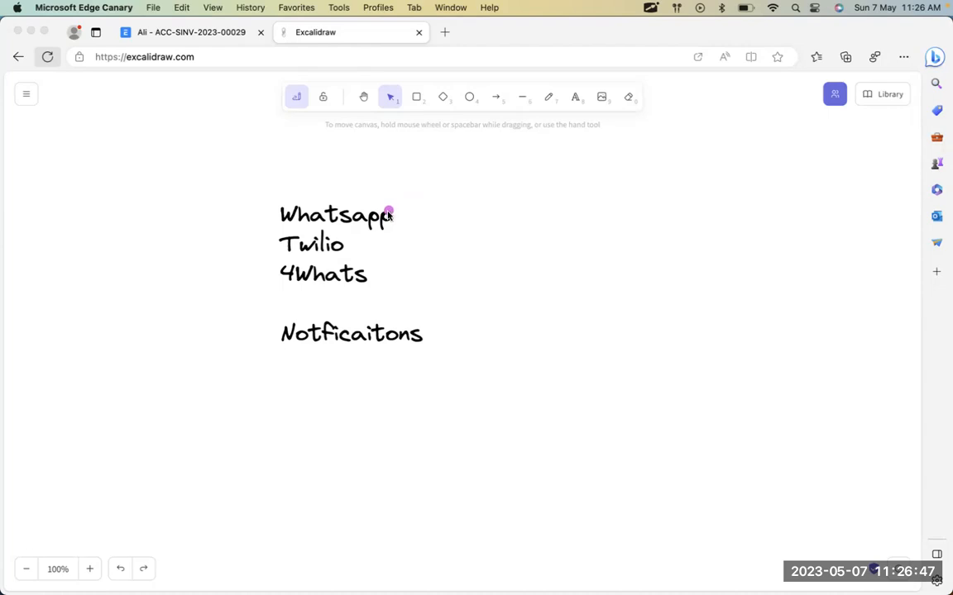
Mark Whatsapp and Twilio and circle 4Whats on the Excalidraw board, then switch to Chrome.
key("XF86AudioRaiseVolume")
key("XF86AudioRaiseVolume")
key("XF86AudioRaiseVolume")
left_click_drag(404, 208, 493, 194)
left_click_drag(364, 244, 469, 217)
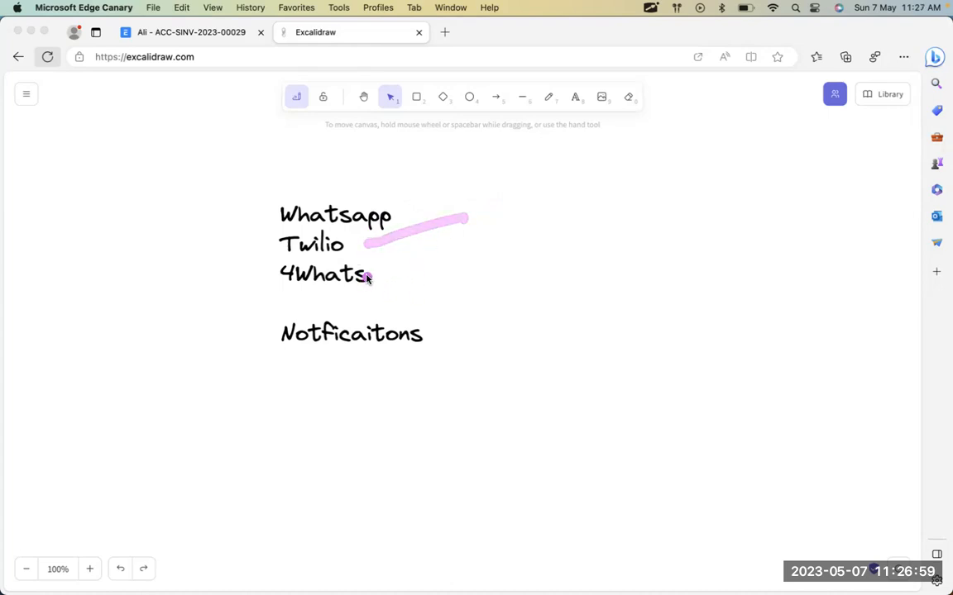
mouse_move(374, 258)
left_mouse_down()
mouse_move(264, 279)
mouse_move(265, 290)
mouse_move(329, 300)
mouse_move(332, 314)
mouse_move(370, 313)
left_mouse_up()
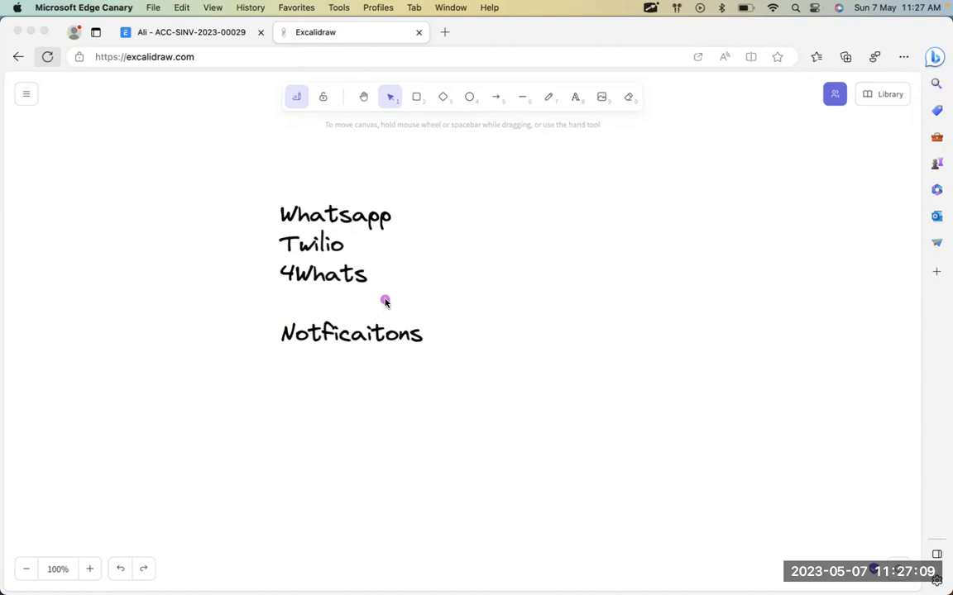
left_click_drag(402, 213, 447, 195)
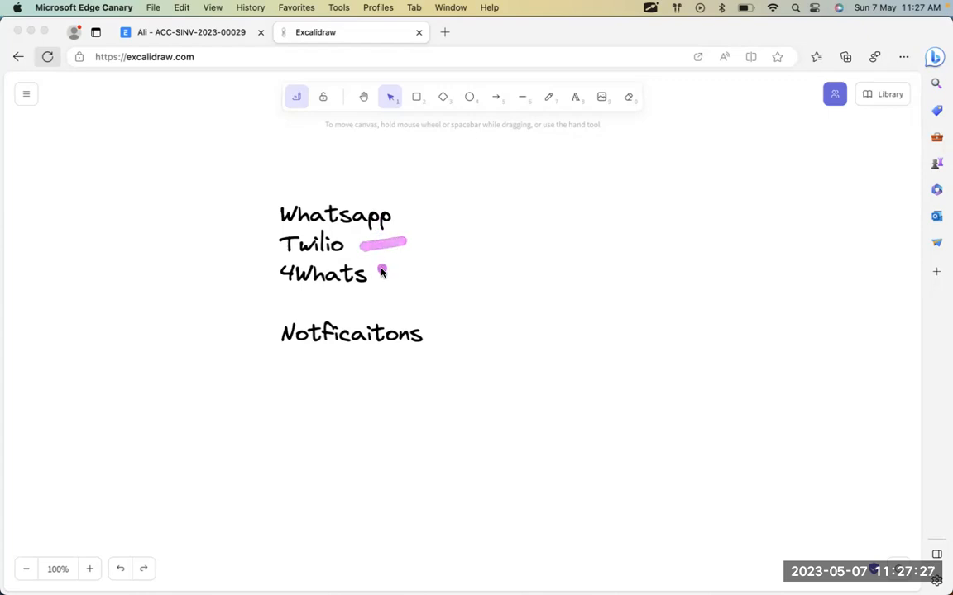
left_click(343, 273)
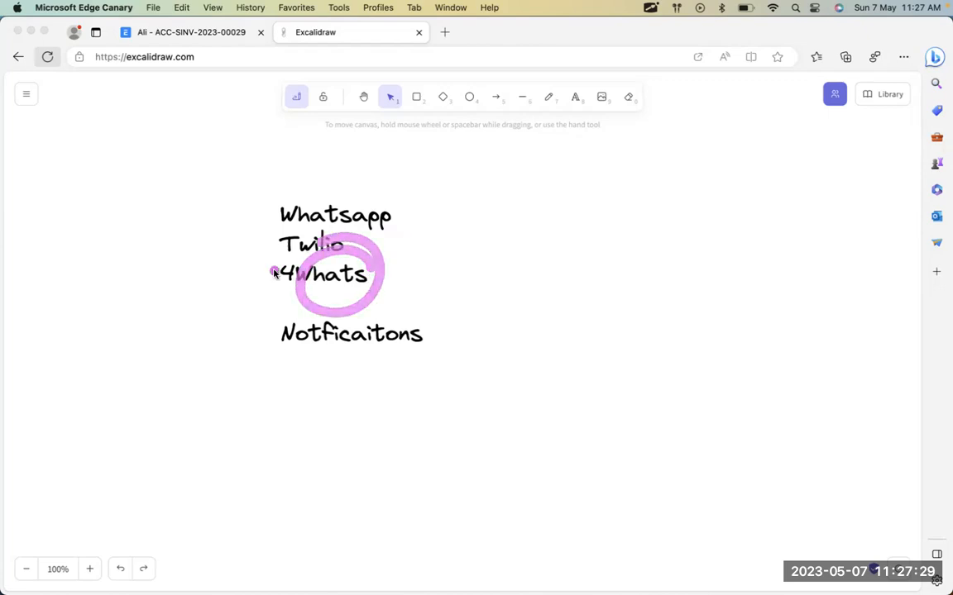
key("super+Tab")
key("super+Tab")
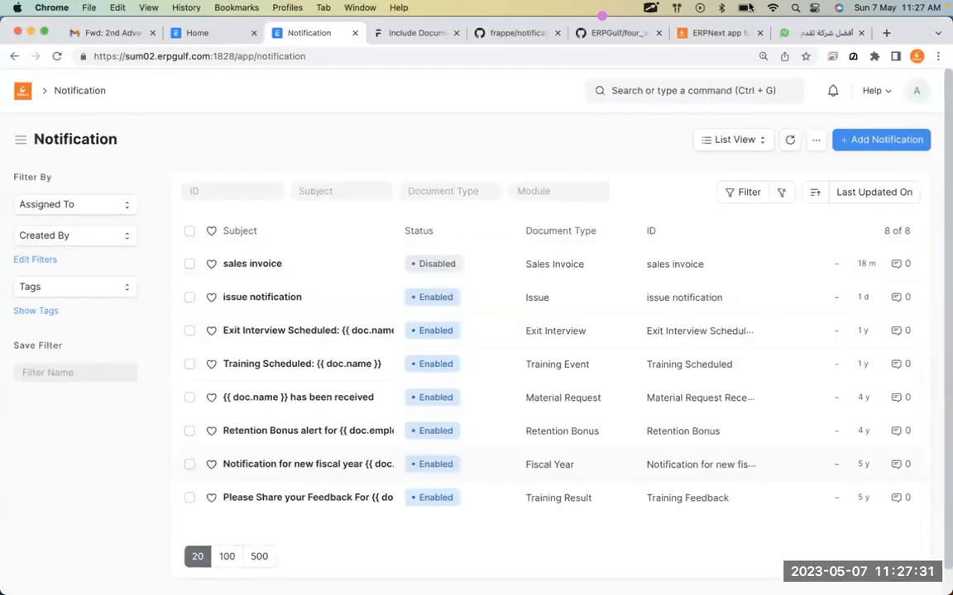
Show the 4whats.net homepage in English, then open the ERPGulf 4whats.net integration article.
left_click(827, 35)
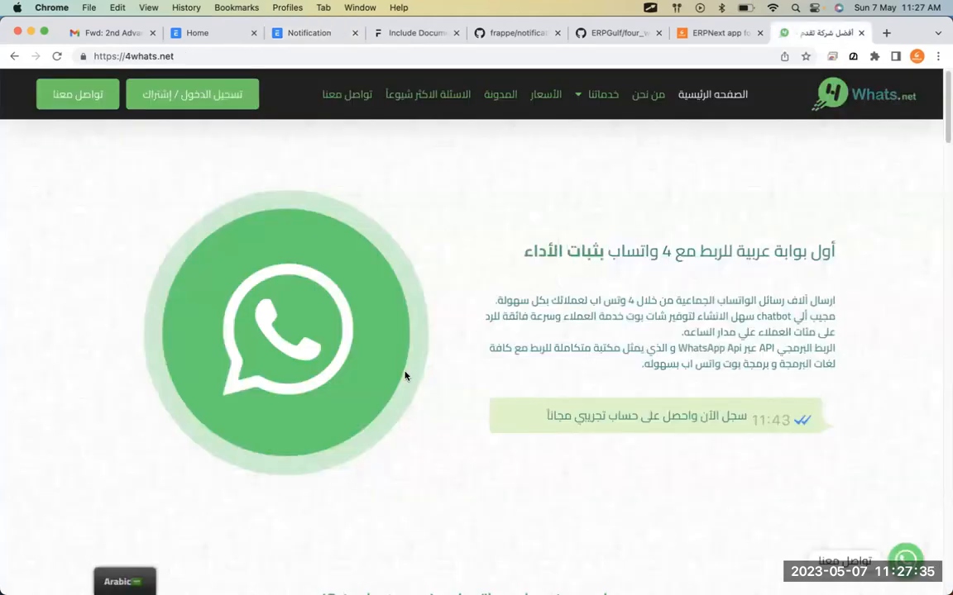
mouse_move(126, 582)
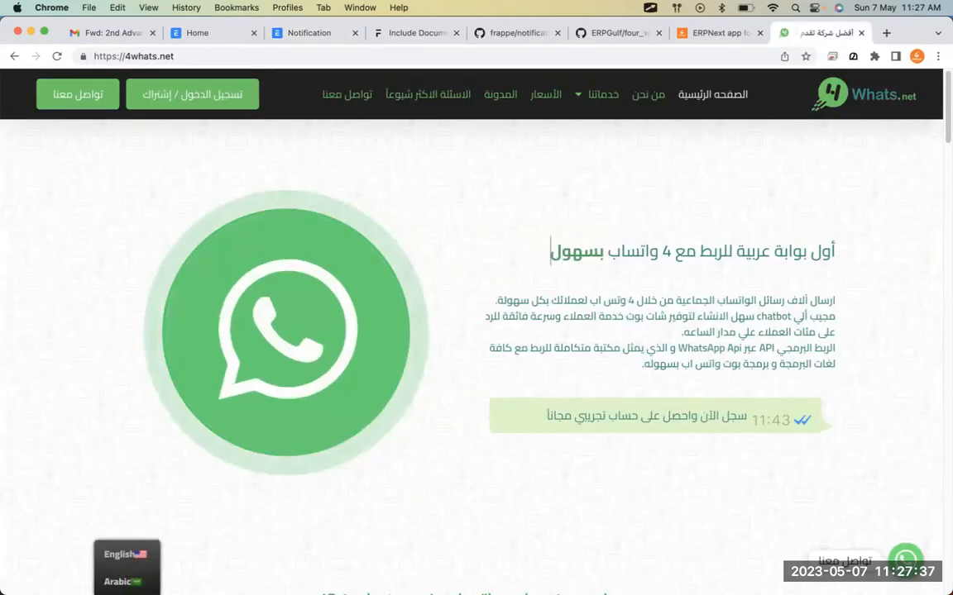
left_click(120, 553)
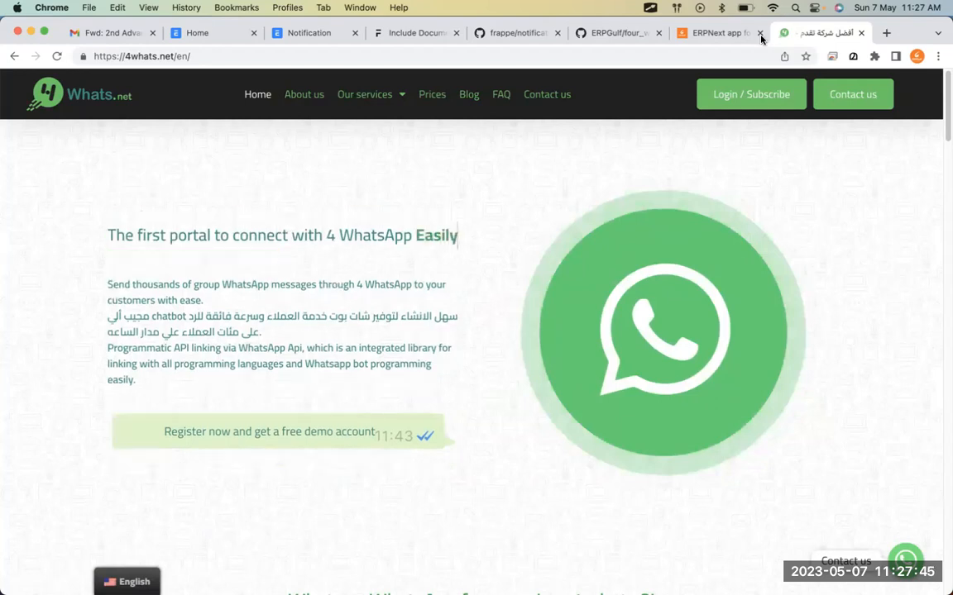
left_click(731, 39)
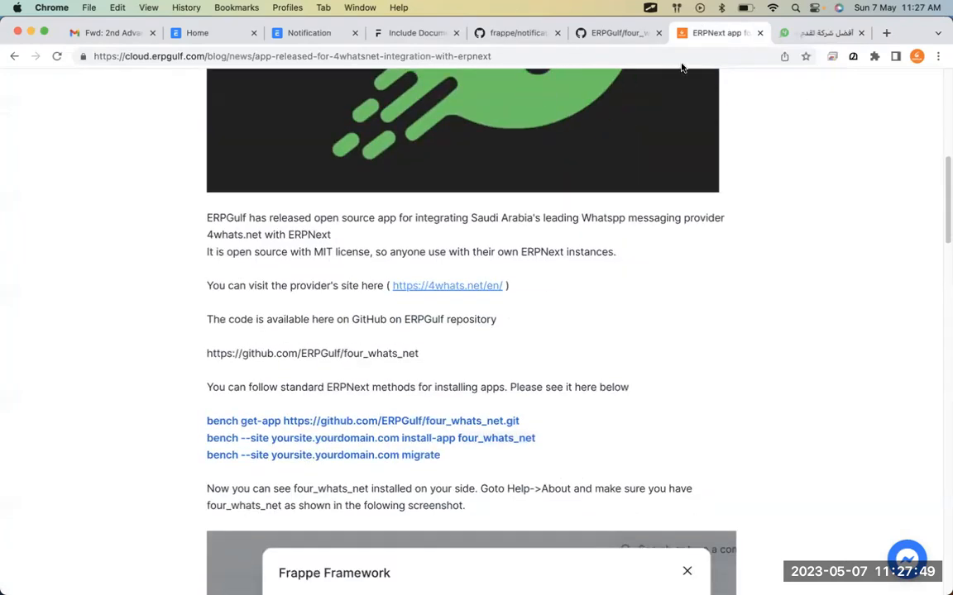
Scroll through ERPGulf's four_whats_net repository on GitHub.
left_click(616, 33)
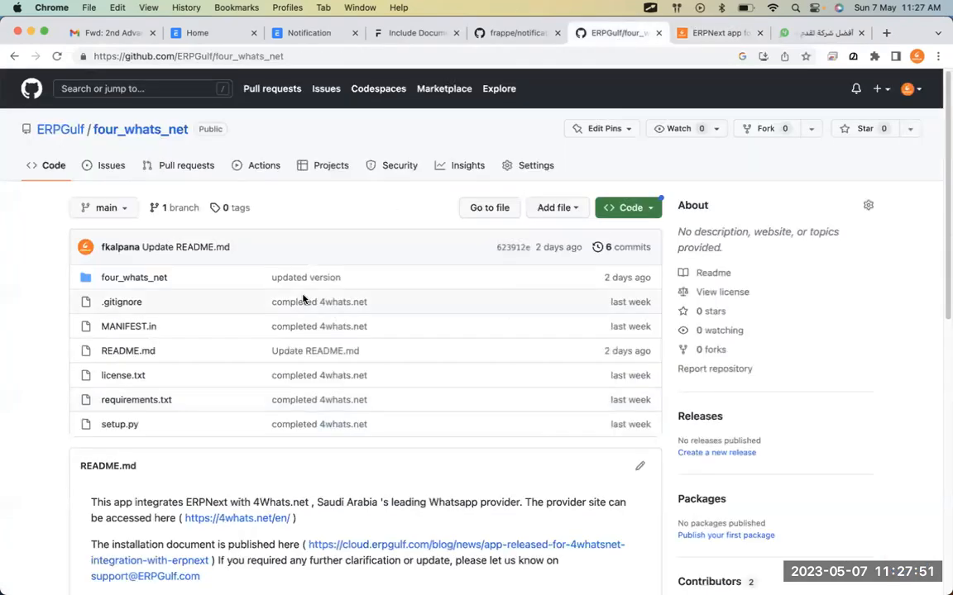
scroll(304, 299, "down", 3)
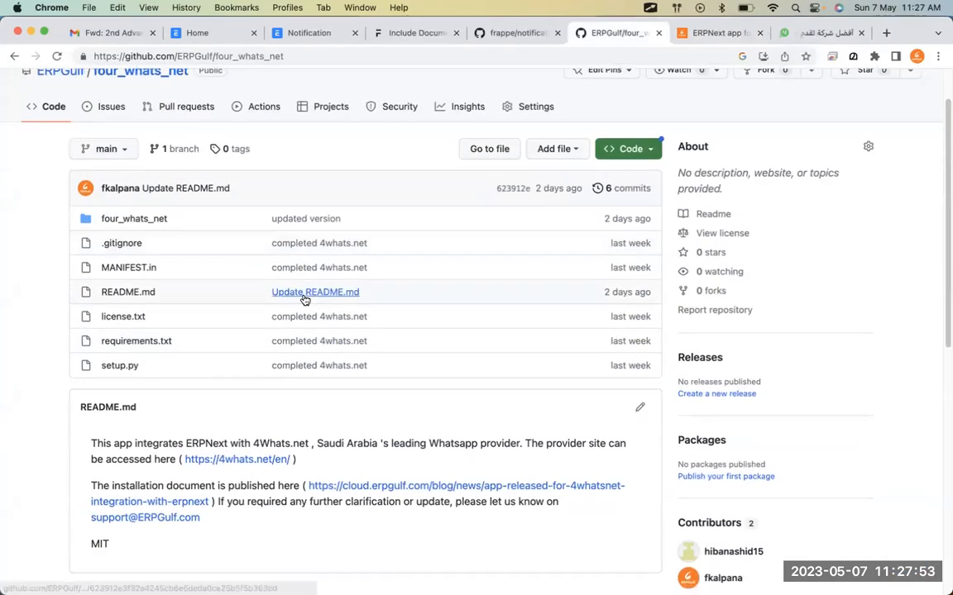
scroll(304, 300, "up", 3)
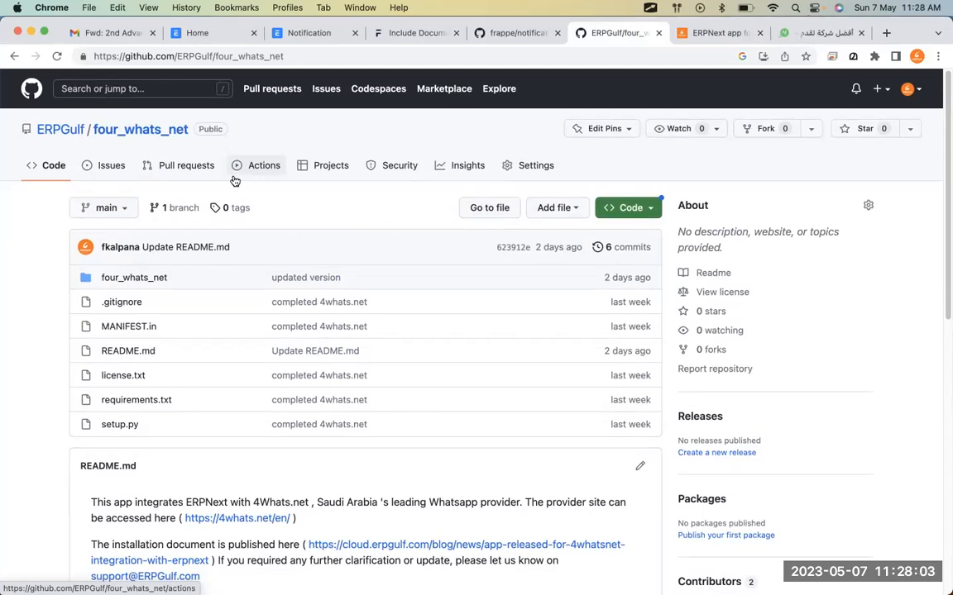
Circle the bench install and migrate commands in the article, then return to the repo and Excalidraw.
left_click(733, 35)
key("ctrl+shift+Tab")
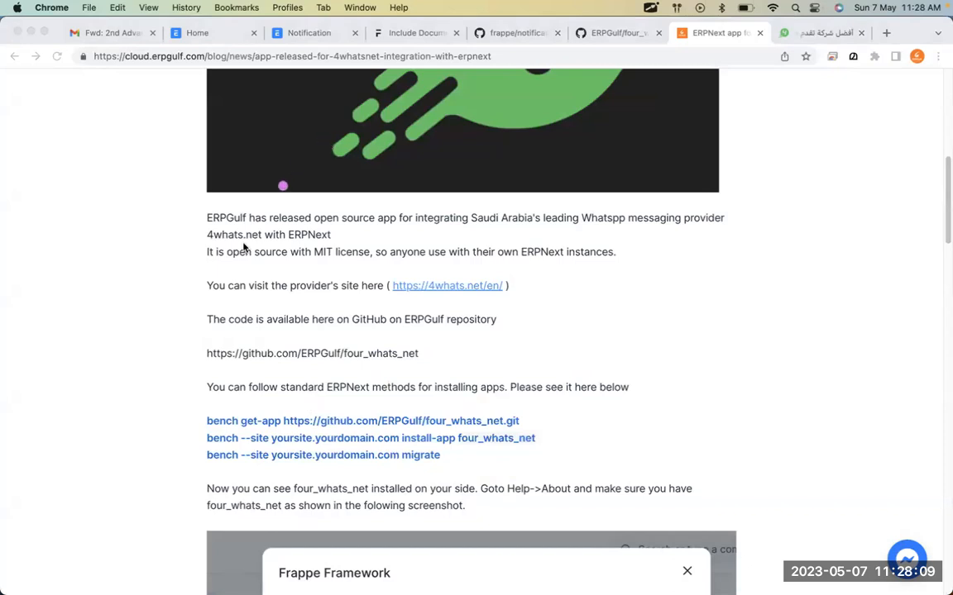
mouse_move(230, 427)
left_mouse_down()
mouse_move(263, 386)
mouse_move(310, 428)
mouse_move(514, 419)
left_mouse_up()
left_click_drag(318, 464, 435, 456)
key("Escape")
left_click(616, 32)
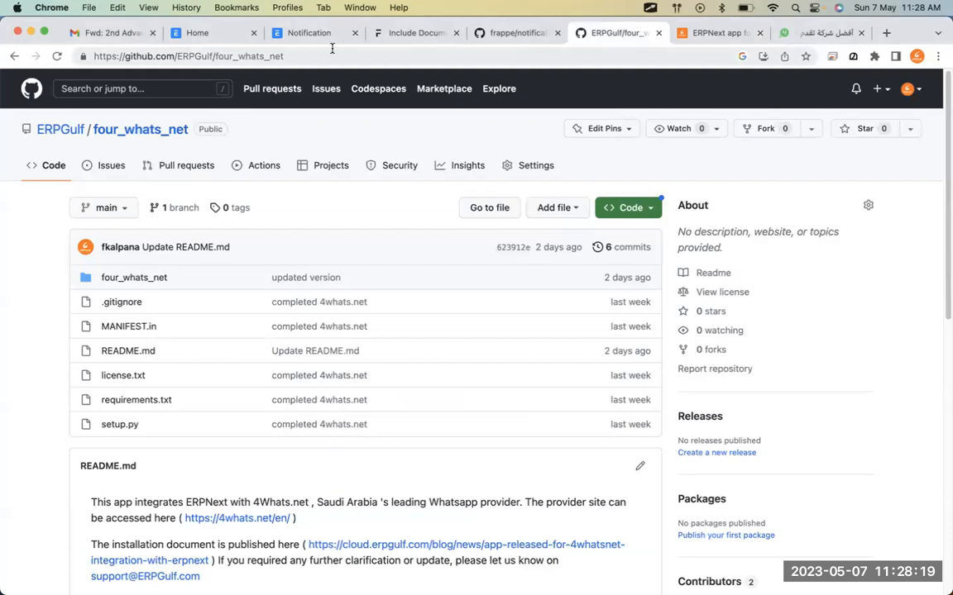
key("super+Tab")
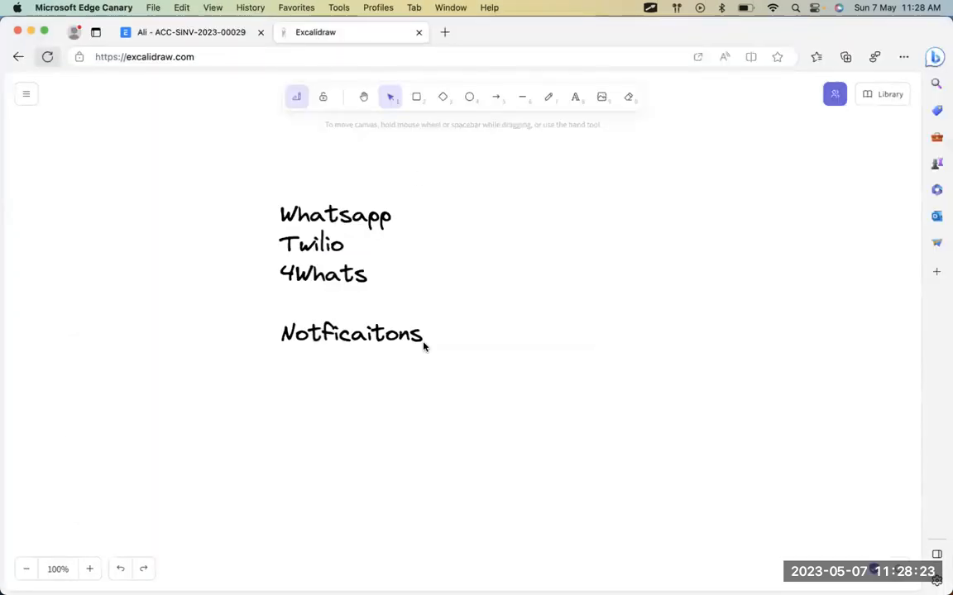
Search 'fouir' from the ERPNext Notification list to find Four Whats Net Configuration.
key("super+Tab")
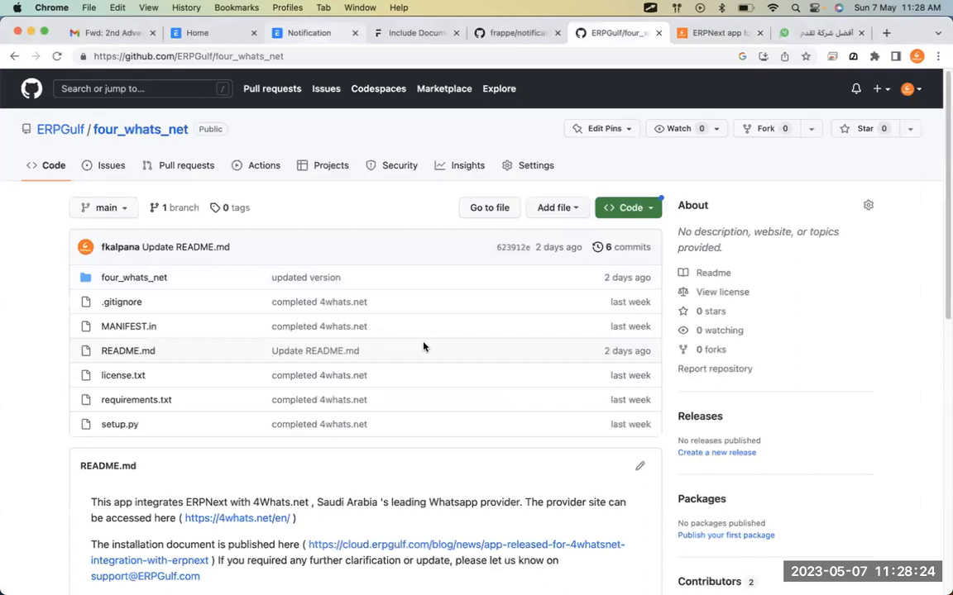
left_click(380, 33)
key("super+Tab")
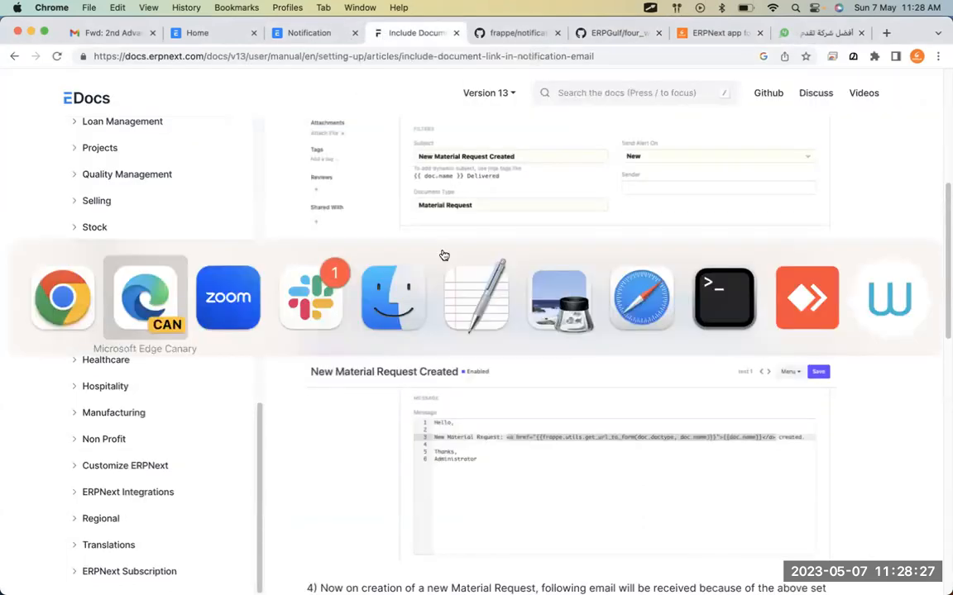
key("super+Tab")
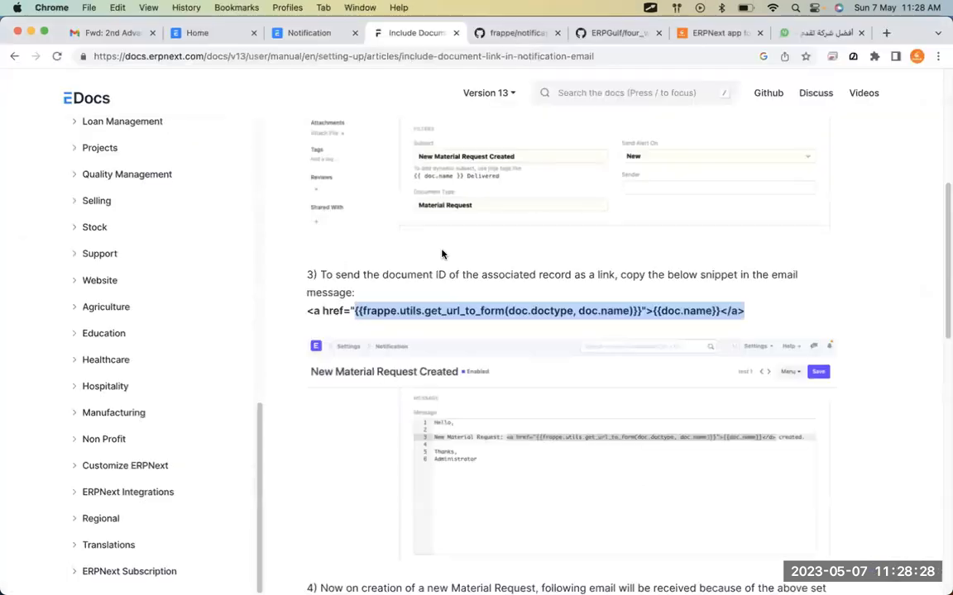
left_click(311, 41)
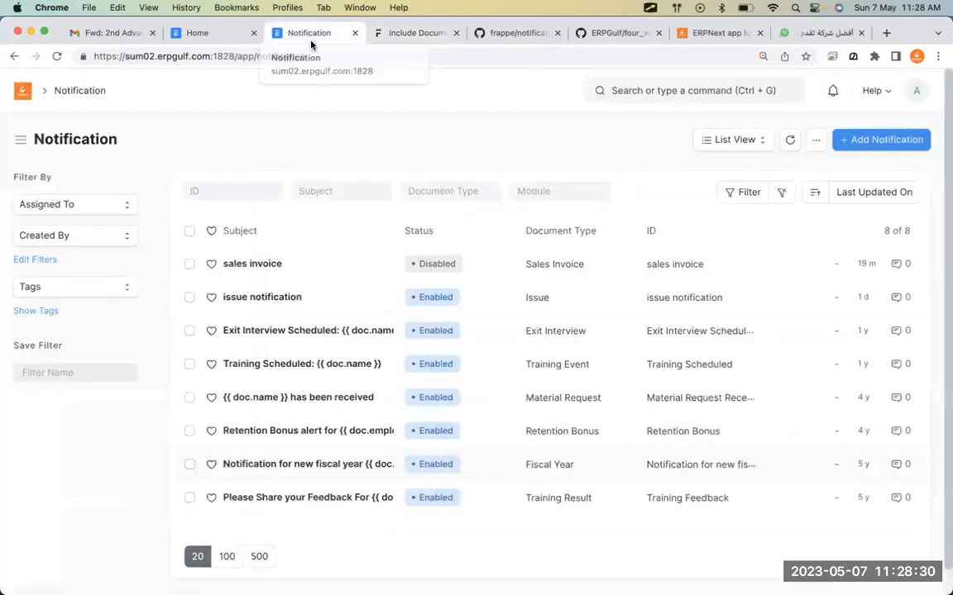
left_click(704, 91)
type("fouir")
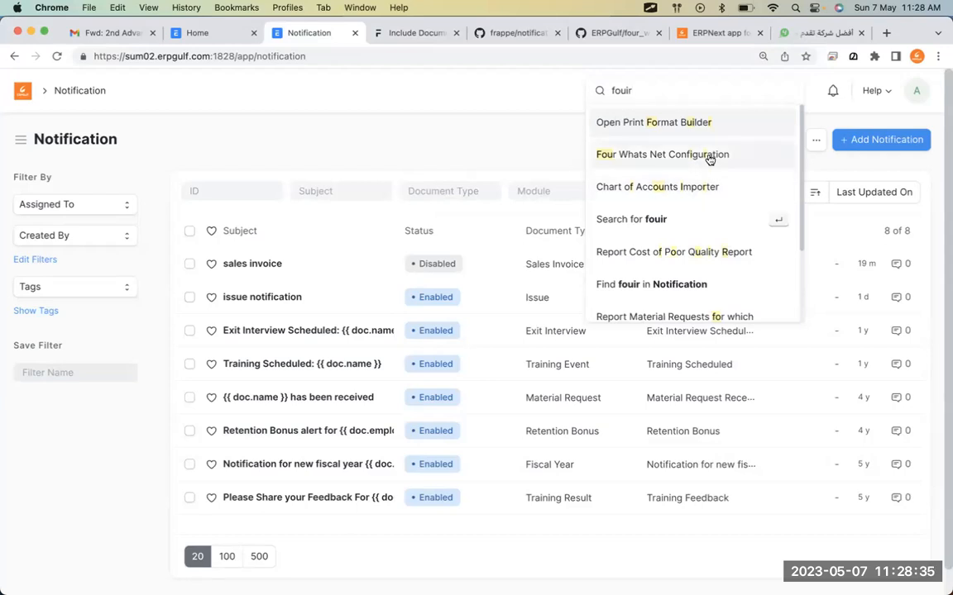
key("super+Tab")
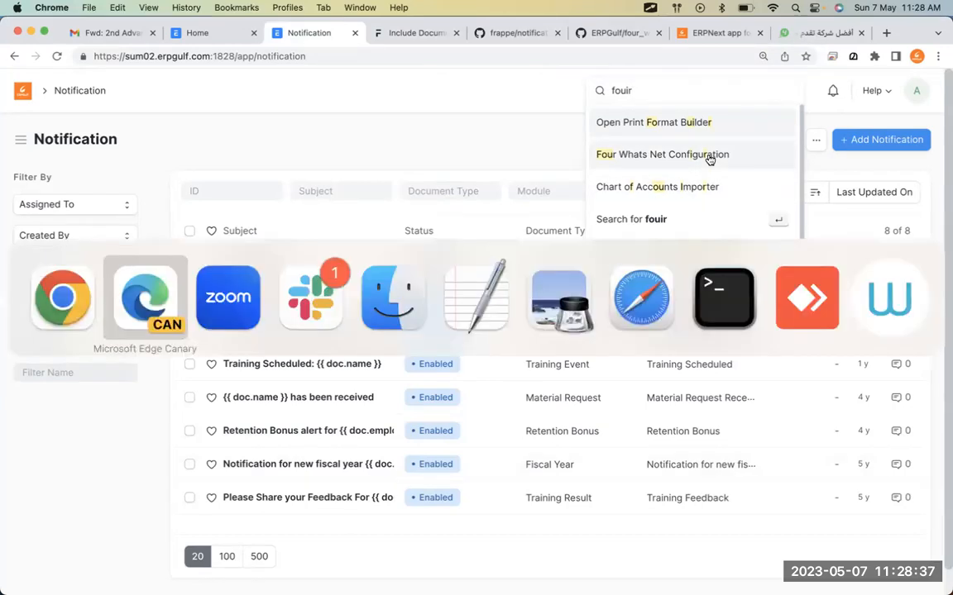
key("super+Tab")
key("super+Tab")
key("super+Tab")
key("super+Tab")
key("super+Tab")
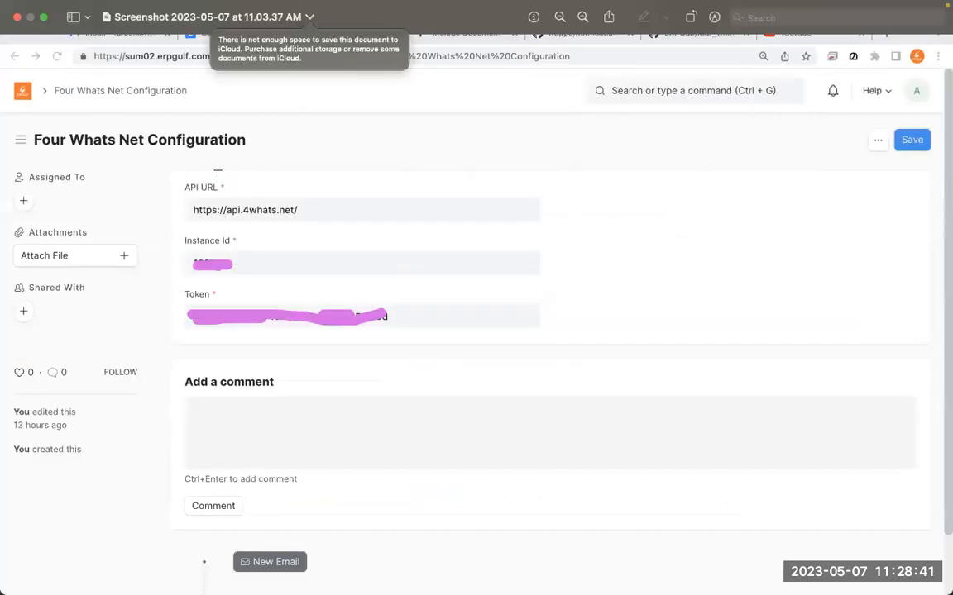
Circle the API URL, Instance Id and Token fields on the Four Whats Net Configuration screenshot.
left_click(218, 171)
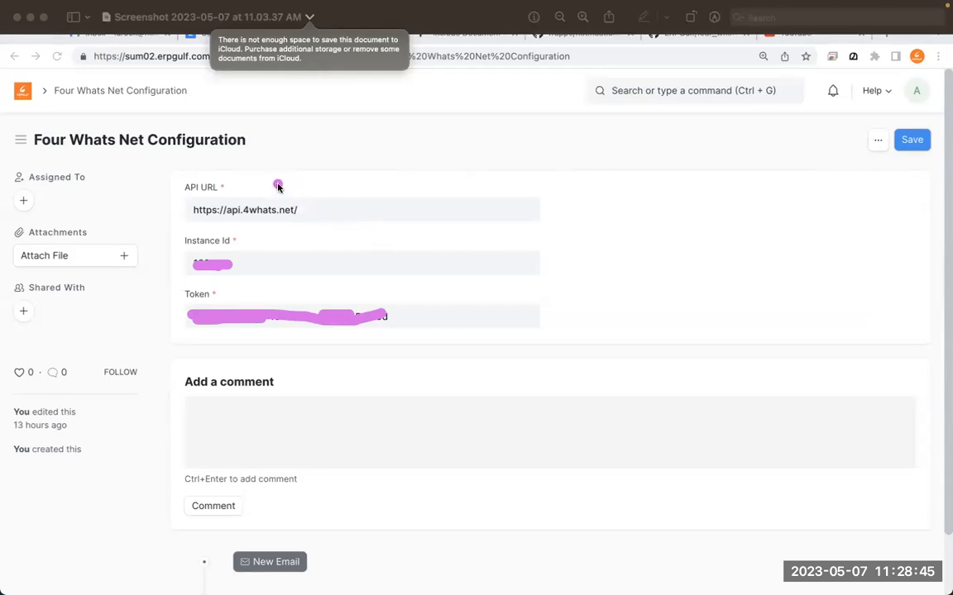
left_click_drag(248, 173, 191, 204)
left_click_drag(238, 225, 197, 270)
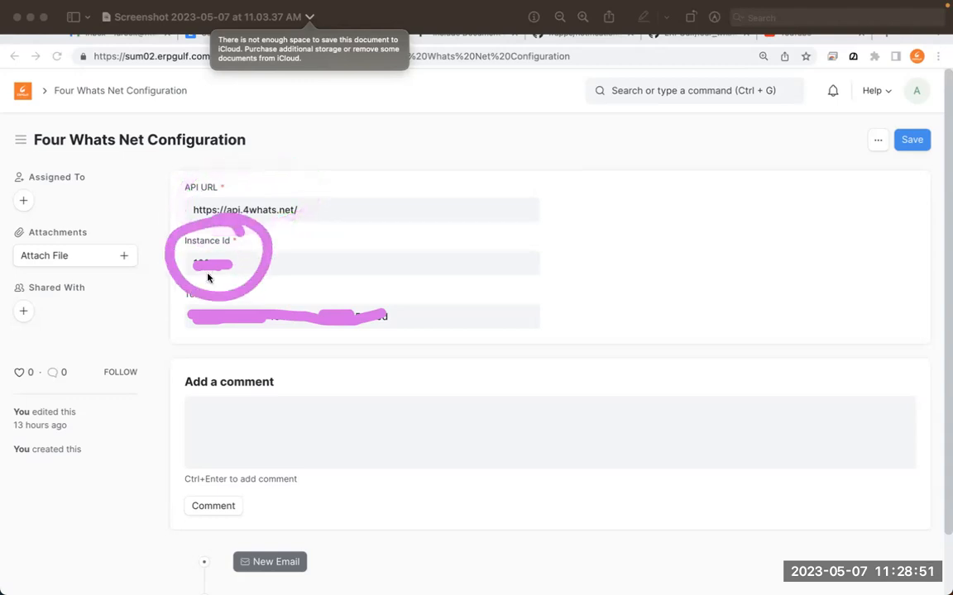
mouse_move(171, 315)
left_mouse_down()
mouse_move(187, 334)
mouse_move(255, 288)
left_mouse_up()
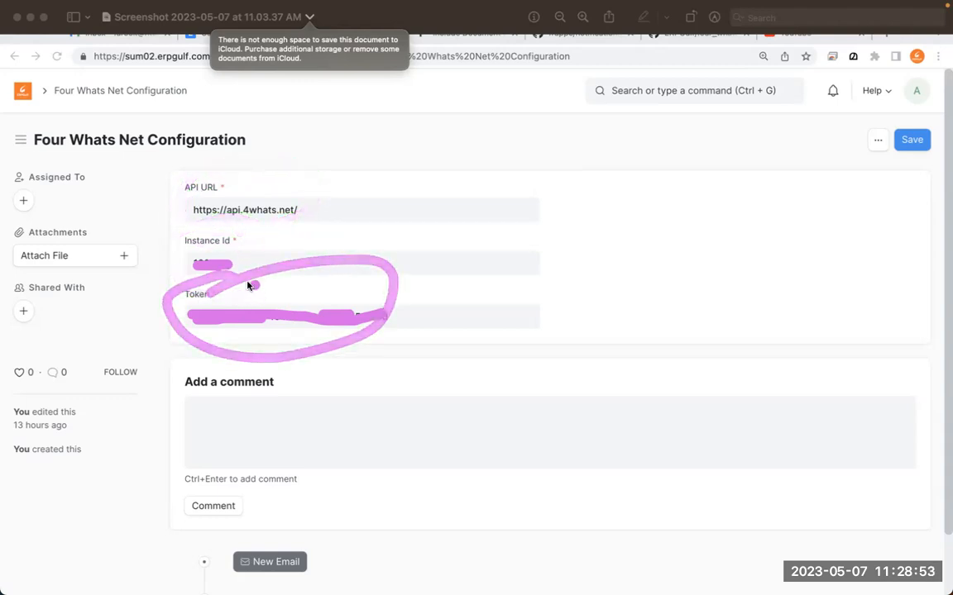
mouse_move(91, 106)
left_mouse_down()
mouse_move(30, 127)
mouse_move(81, 158)
mouse_move(124, 124)
left_mouse_up()
mouse_move(397, 155)
left_mouse_down()
mouse_move(410, 234)
mouse_move(487, 165)
mouse_move(592, 169)
left_mouse_up()
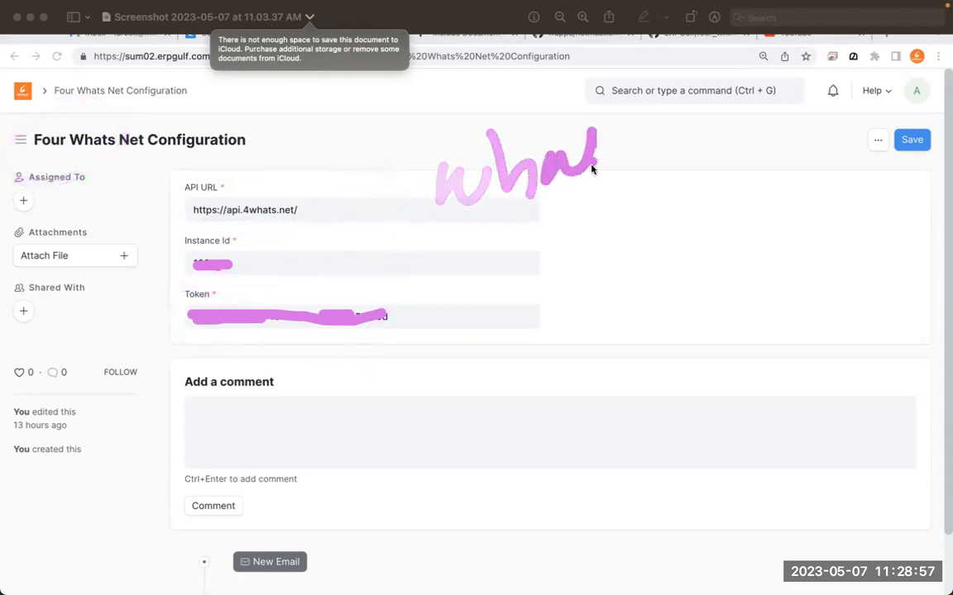
left_click(362, 278)
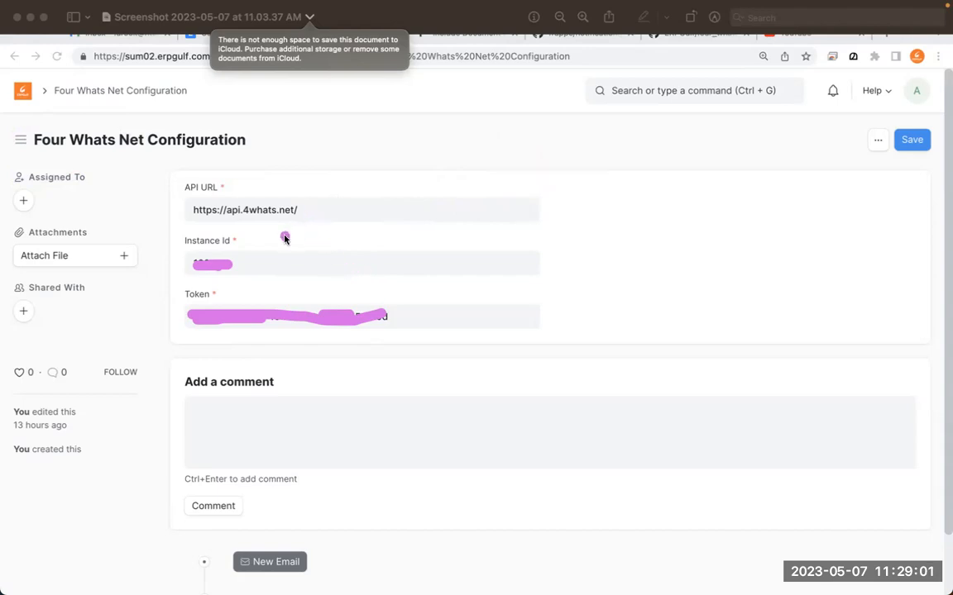
left_click_drag(219, 170, 248, 175)
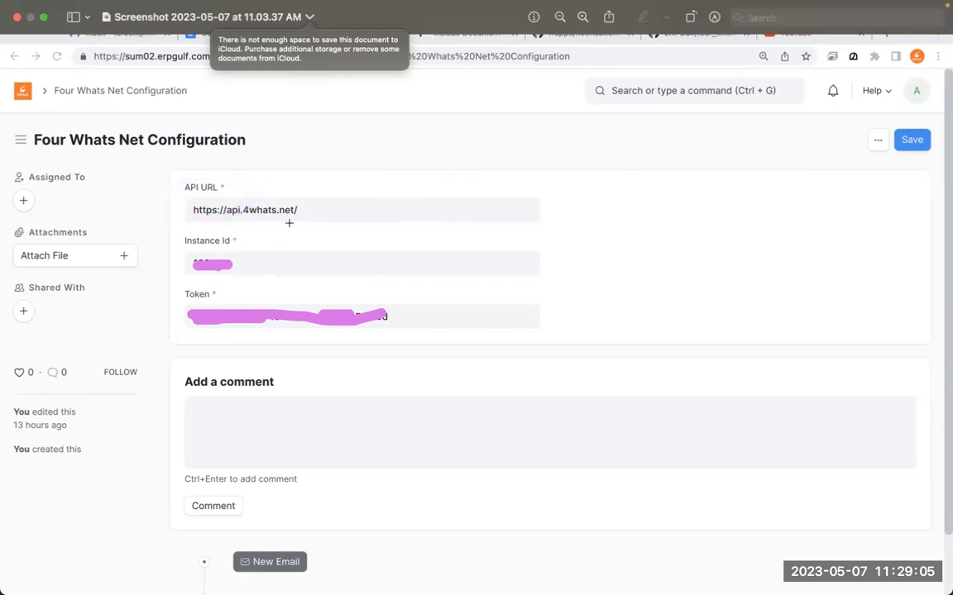
key("ctrl+Left")
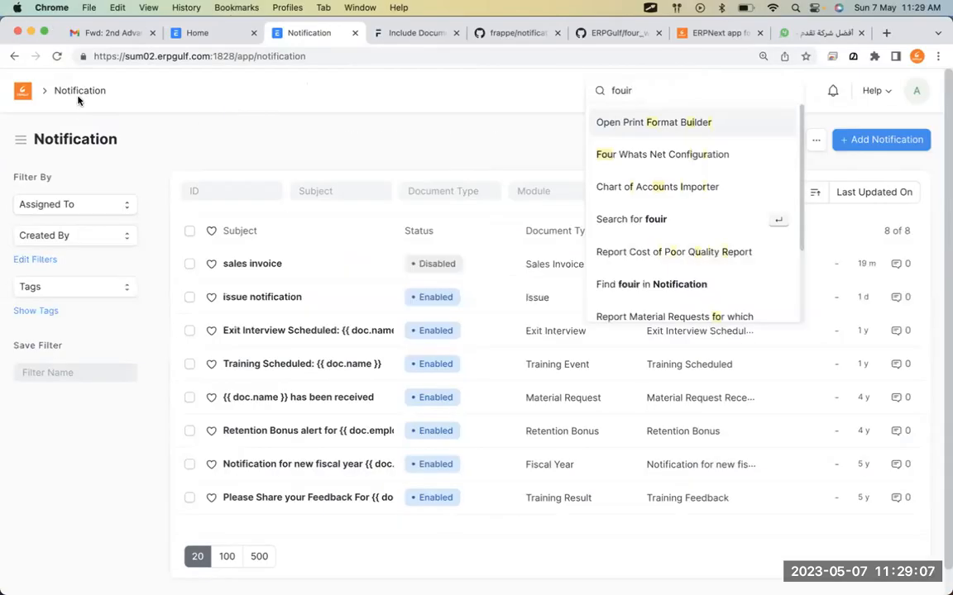
From the Home workspace, search 'sales in' and open the Sales Invoice list.
left_click(24, 91)
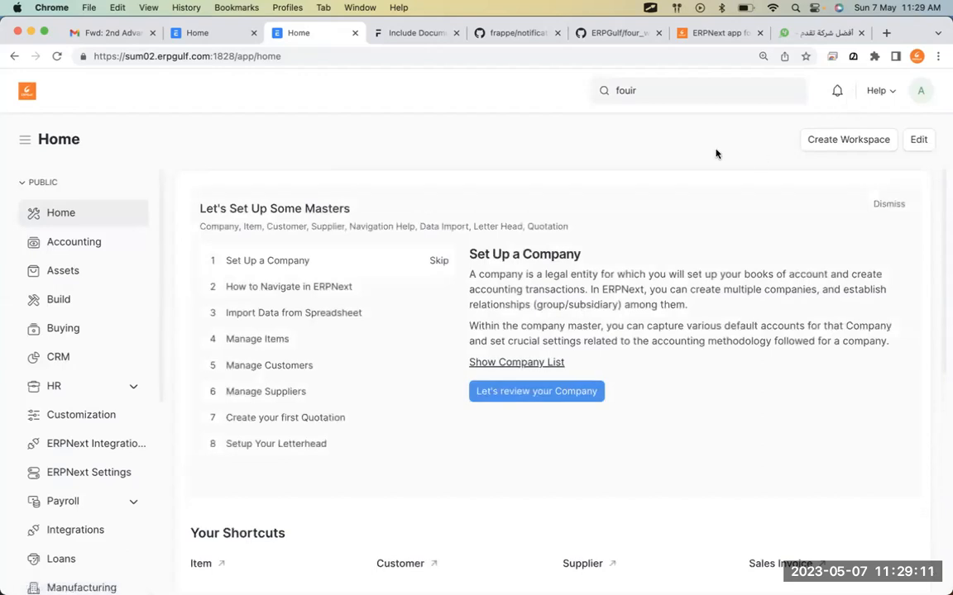
double_click(677, 100)
type("sakew")
key("BackSpace")
key("BackSpace")
key("BackSpace")
type("ke")
key("BackSpace")
key("BackSpace")
type("les in")
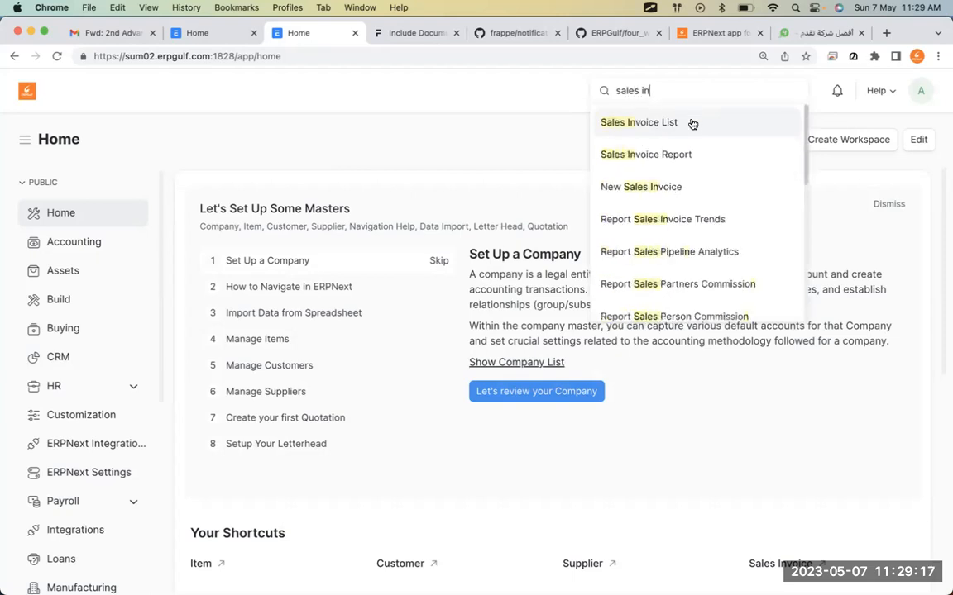
left_click(693, 121)
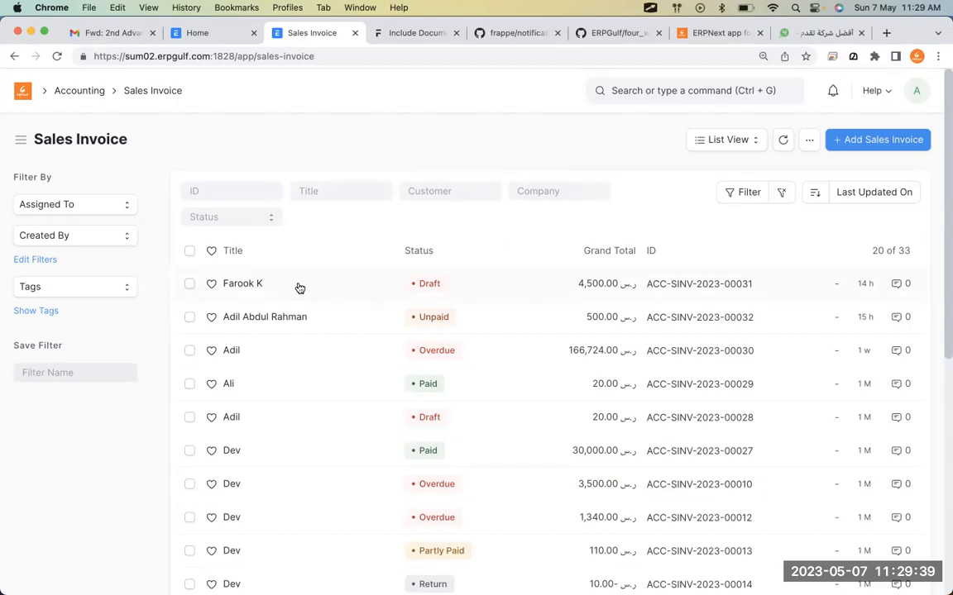
Search 'issue' and open the Issue list.
left_click(637, 93)
type("issue")
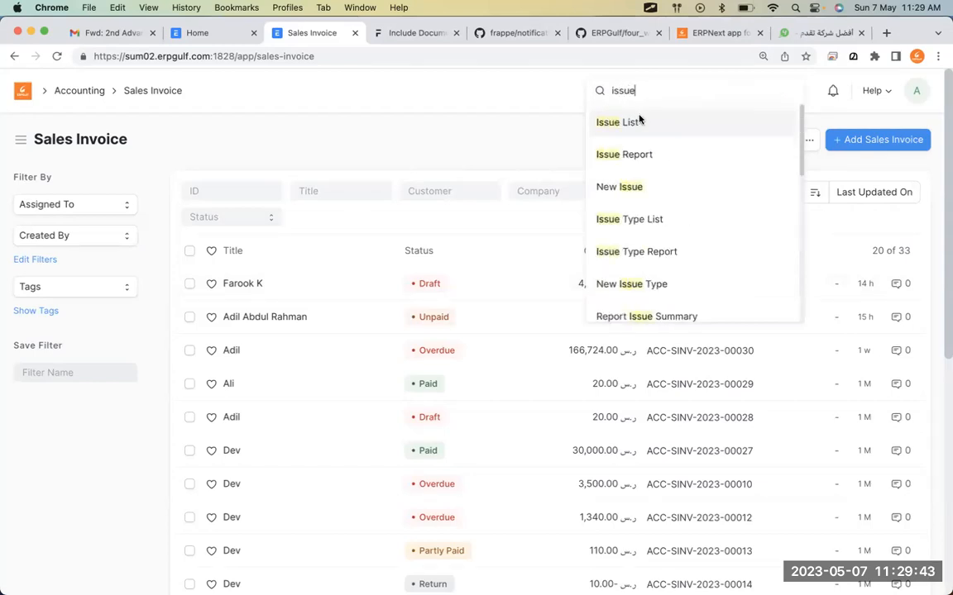
left_click(639, 120)
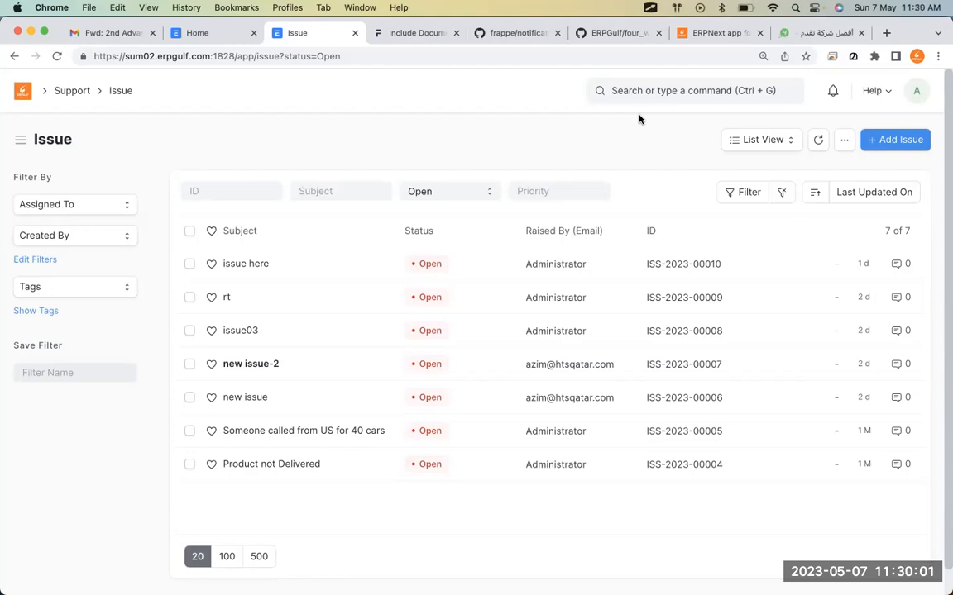
From the Support workspace, search 'noti' and open the Notification list.
left_click(77, 90)
left_click(778, 91)
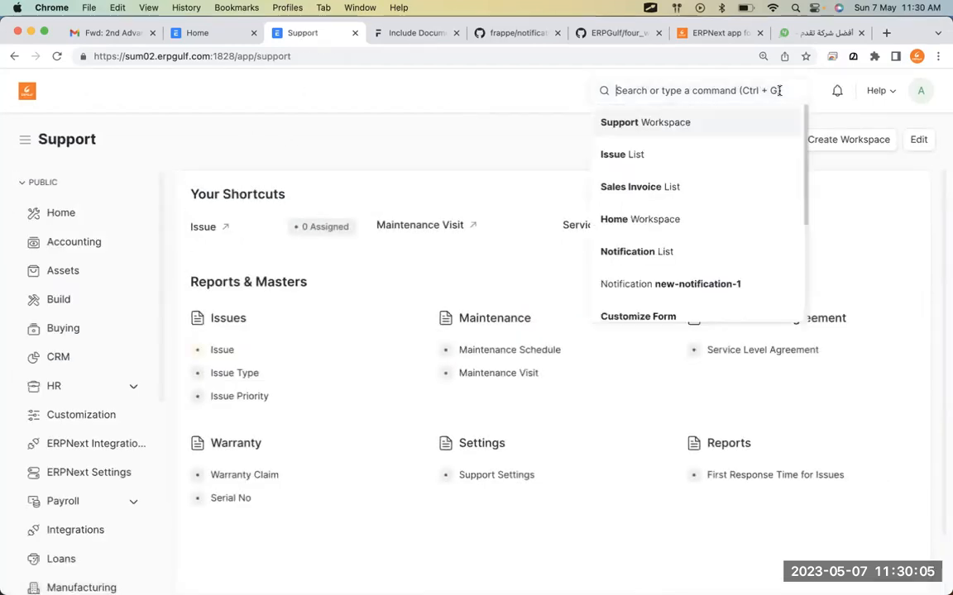
type("notifi")
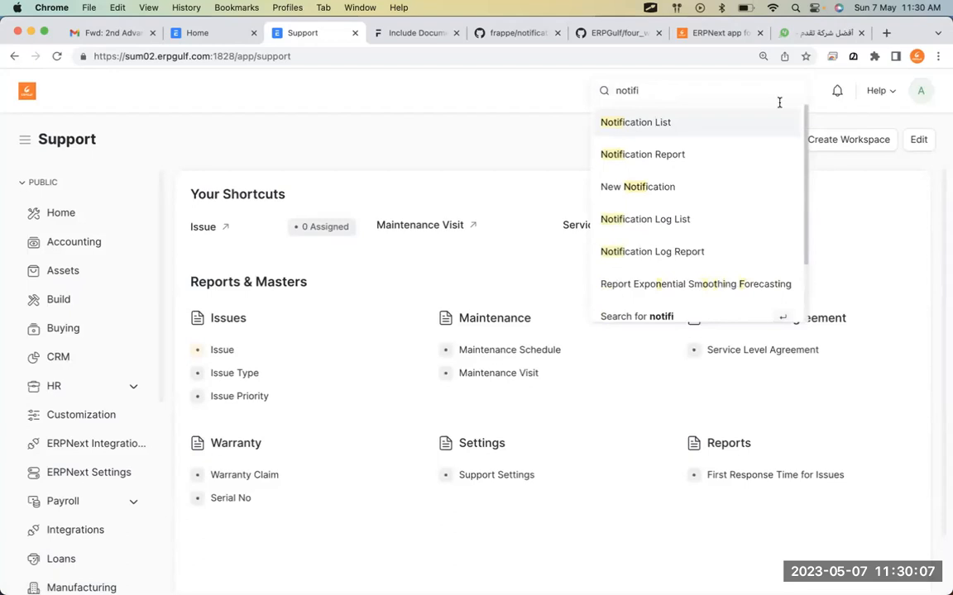
left_click(778, 125)
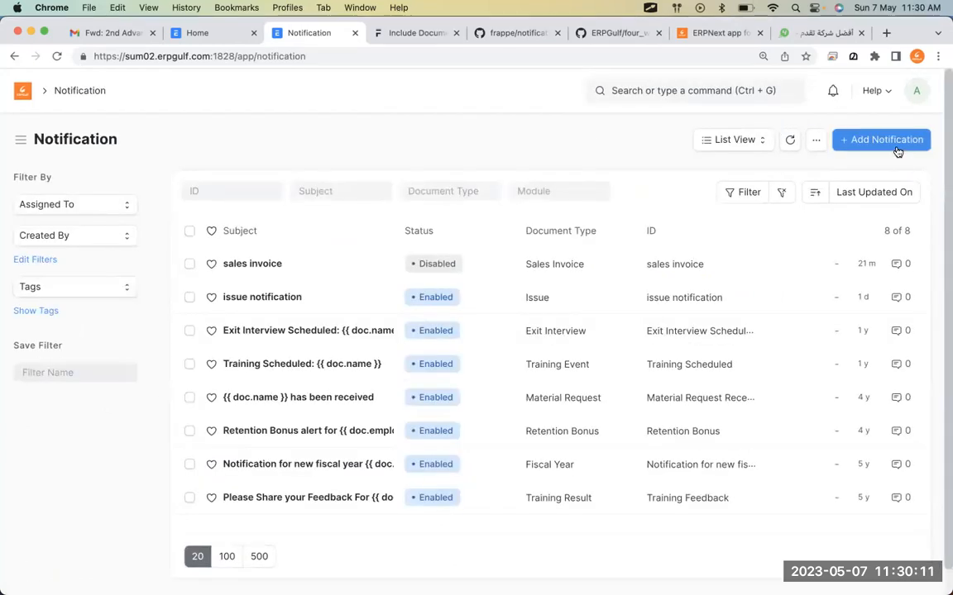
Add a new notification named 'sales invoice notification'.
left_click(897, 147)
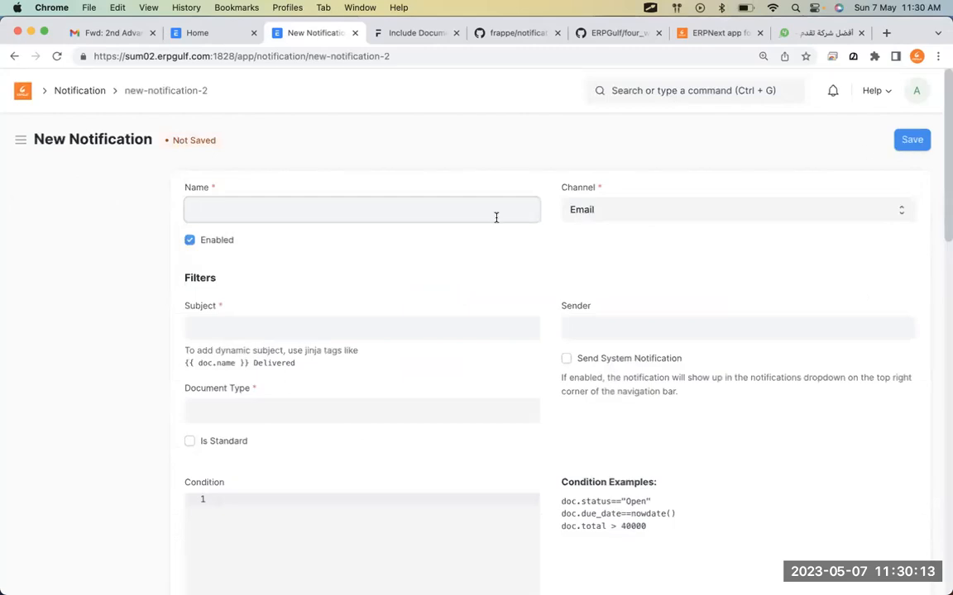
type("Sawe")
key("BackSpace")
key("BackSpace")
type("les invoice notification")
type("sales")
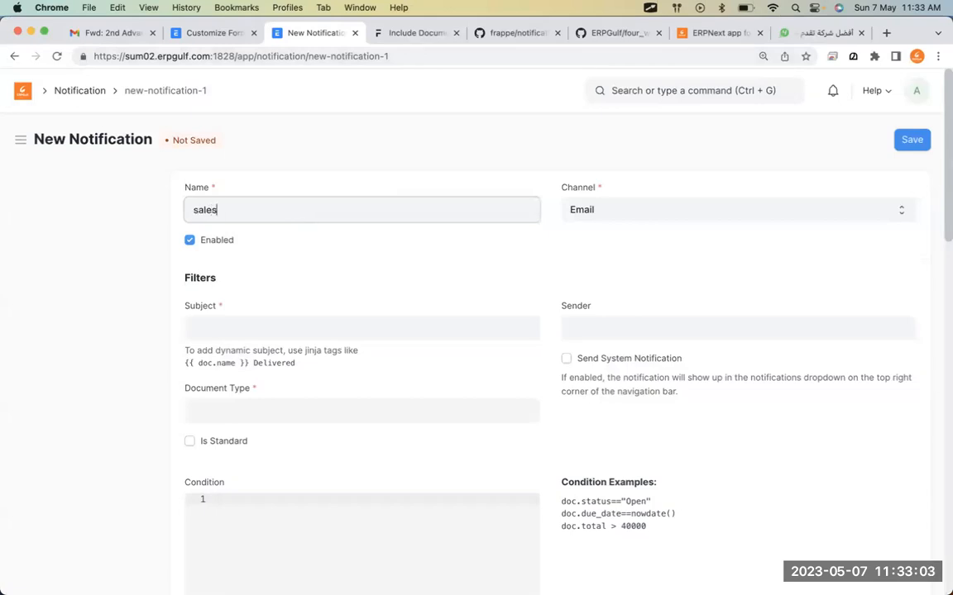
type(" invoice notification")
key("Tab")
Set the notification subject to 'Your invoice created'.
left_click(258, 331)
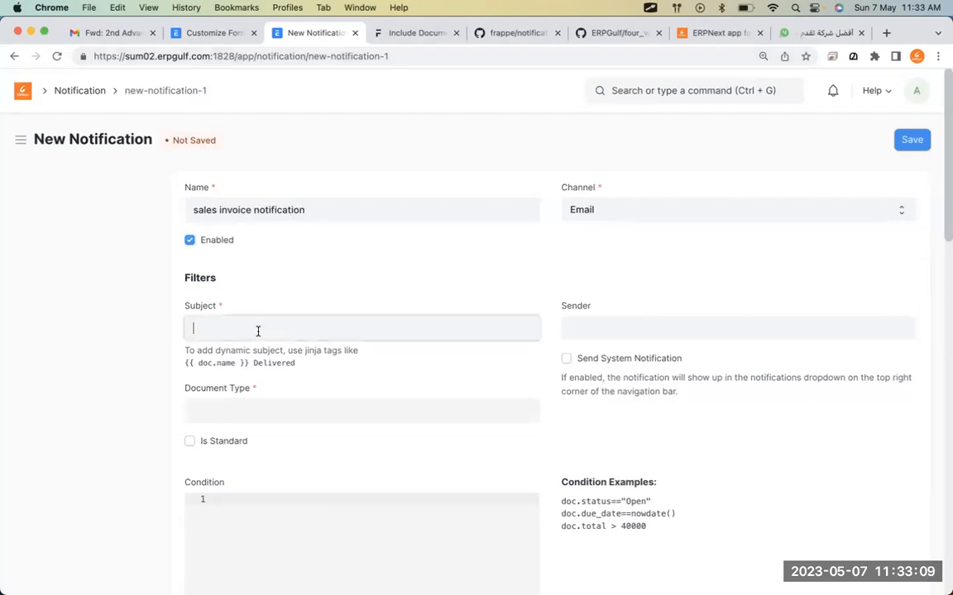
type("Sales invoice")
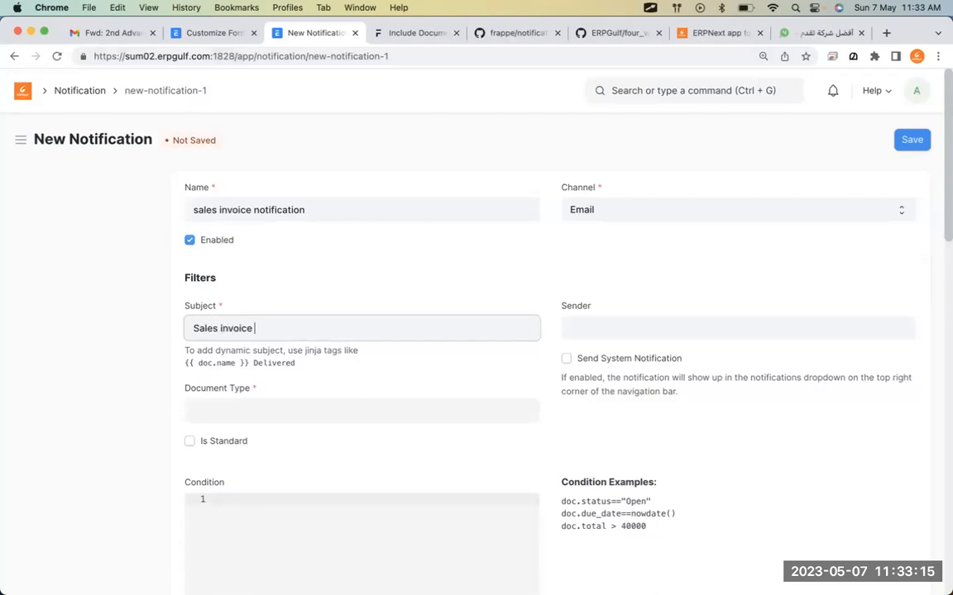
key("BackSpace")
key("BackSpace")
key("BackSpace")
key("BackSpace")
key("BackSpace")
key("BackSpace")
key("BackSpace")
key("BackSpace")
key("BackSpace")
key("BackSpace")
type("Your invoice created")
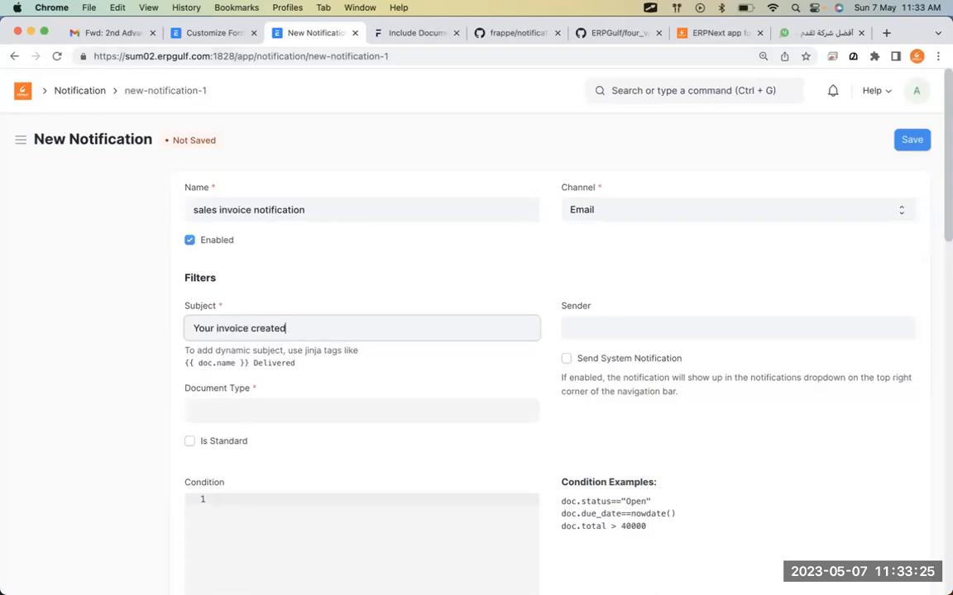
left_click(281, 407)
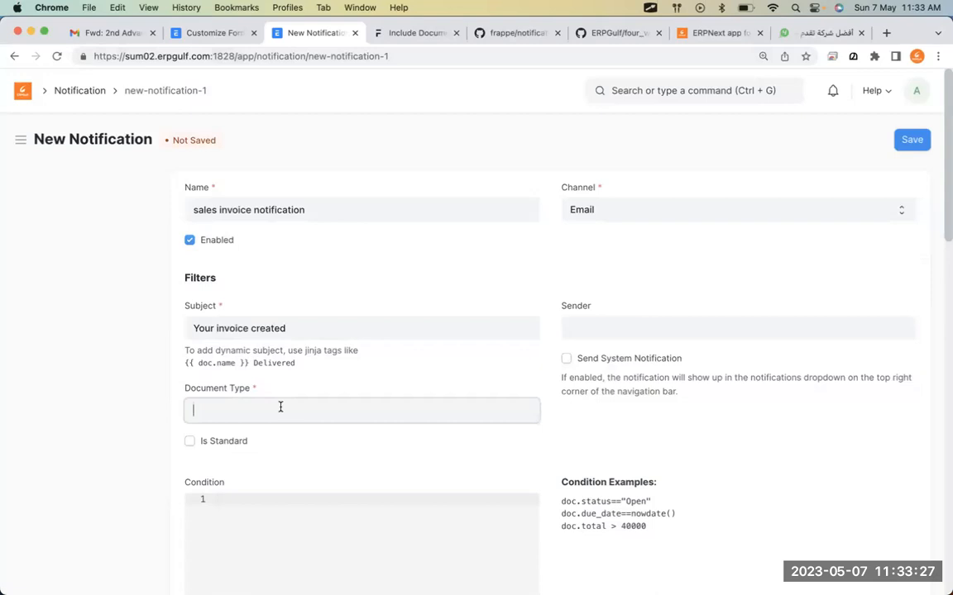
Set the Document Type to Sales Invoice and send the alert on Save.
type("sales ")
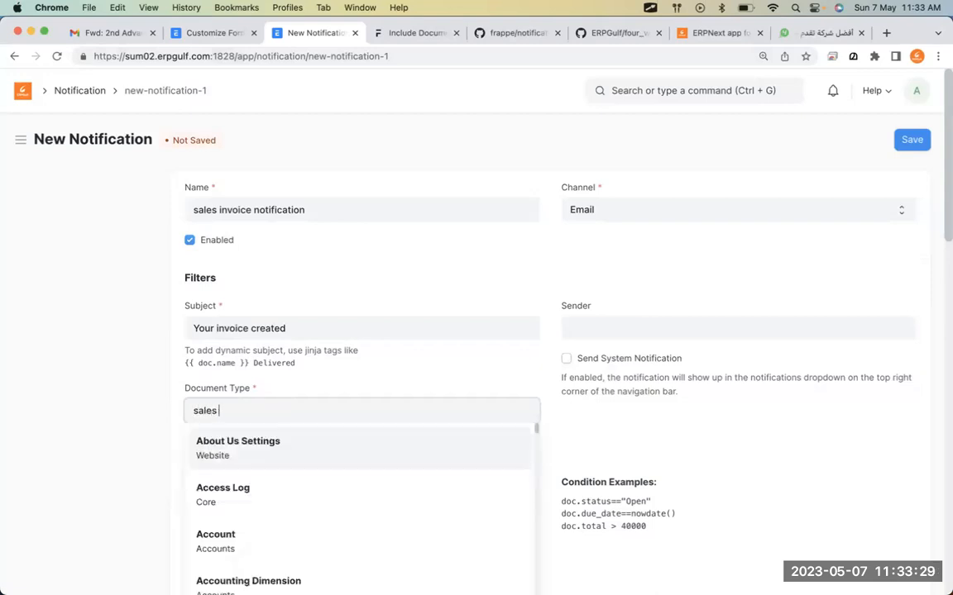
type("invoice")
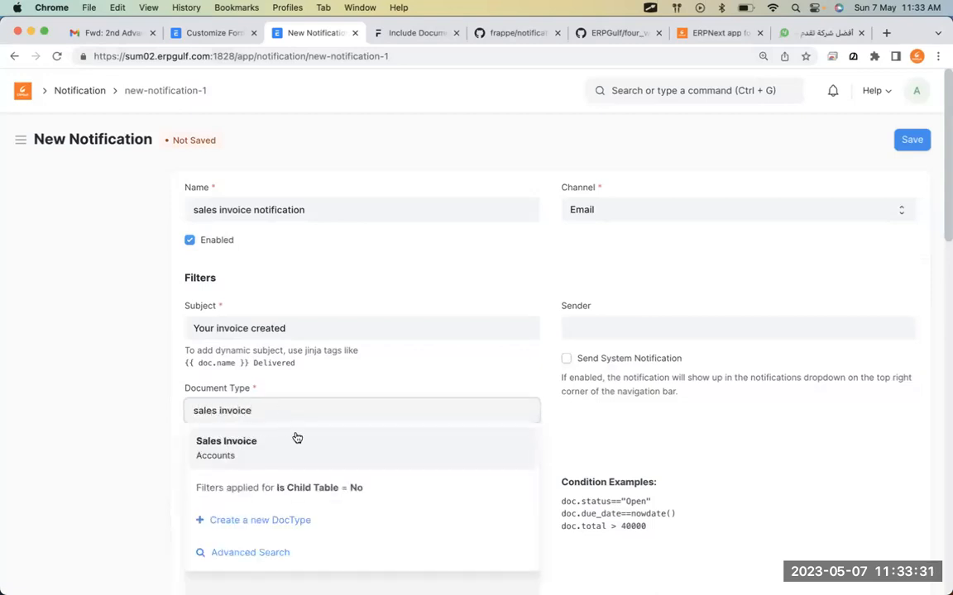
left_click(296, 438)
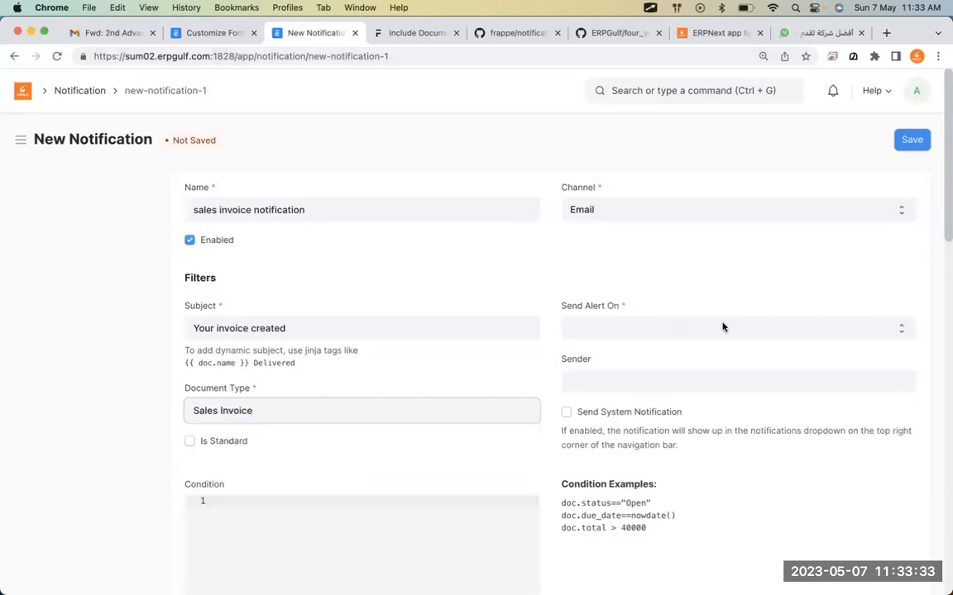
left_click(647, 339)
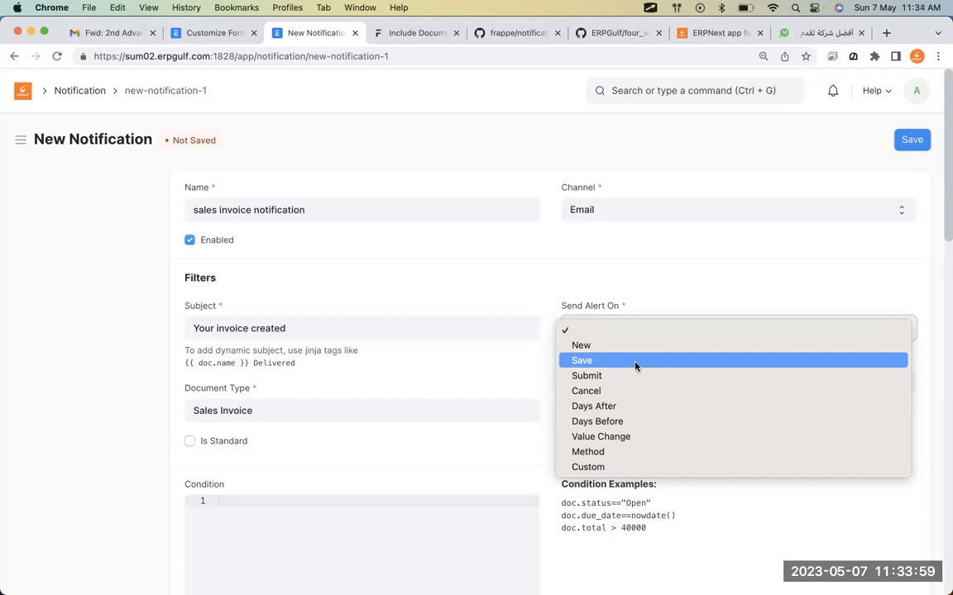
left_click(634, 364)
Add an empty first row to the Recipients table.
scroll(612, 431, "down", 1)
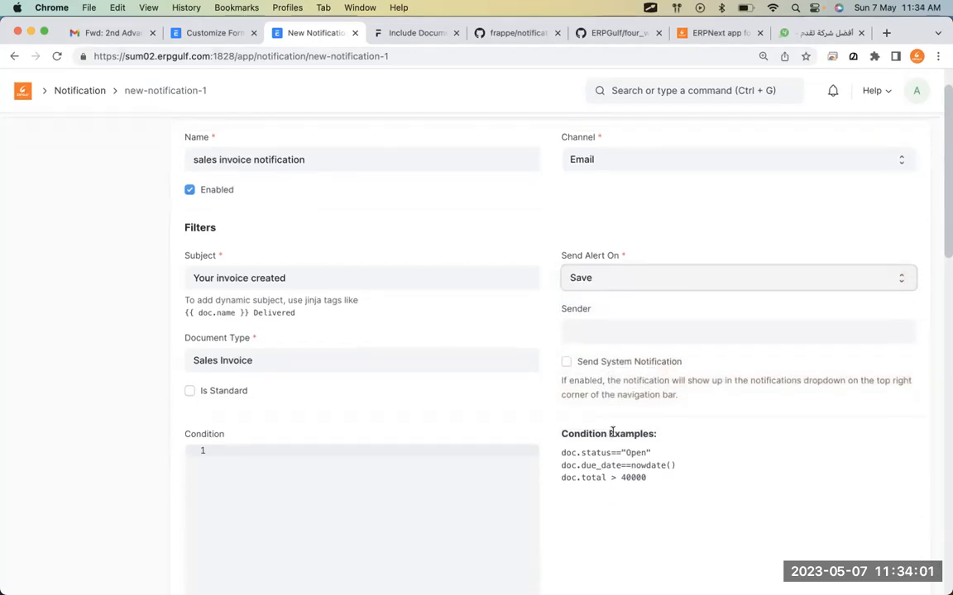
scroll(612, 432, "down", 8)
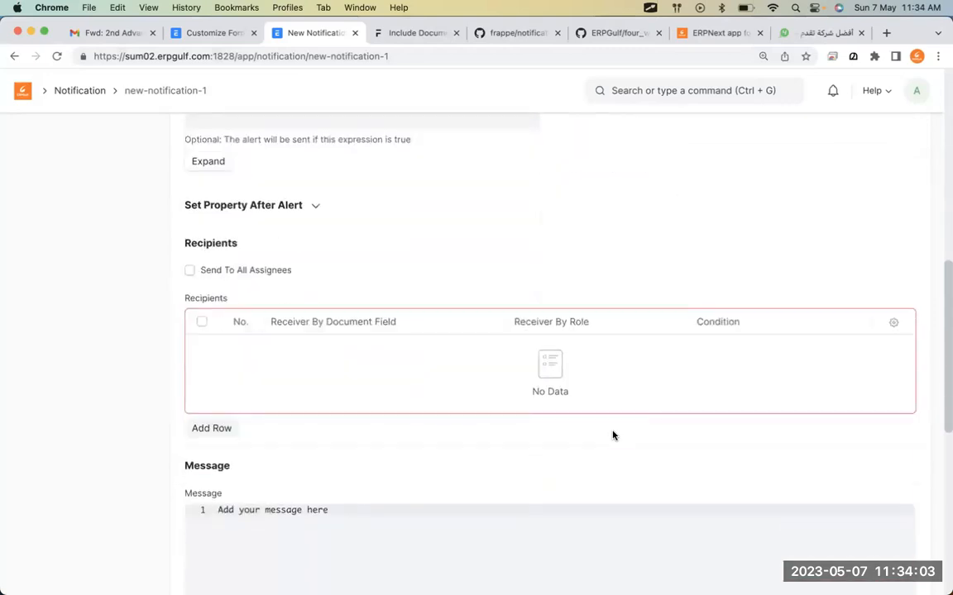
left_click(213, 428)
left_click(392, 221)
left_click(391, 220)
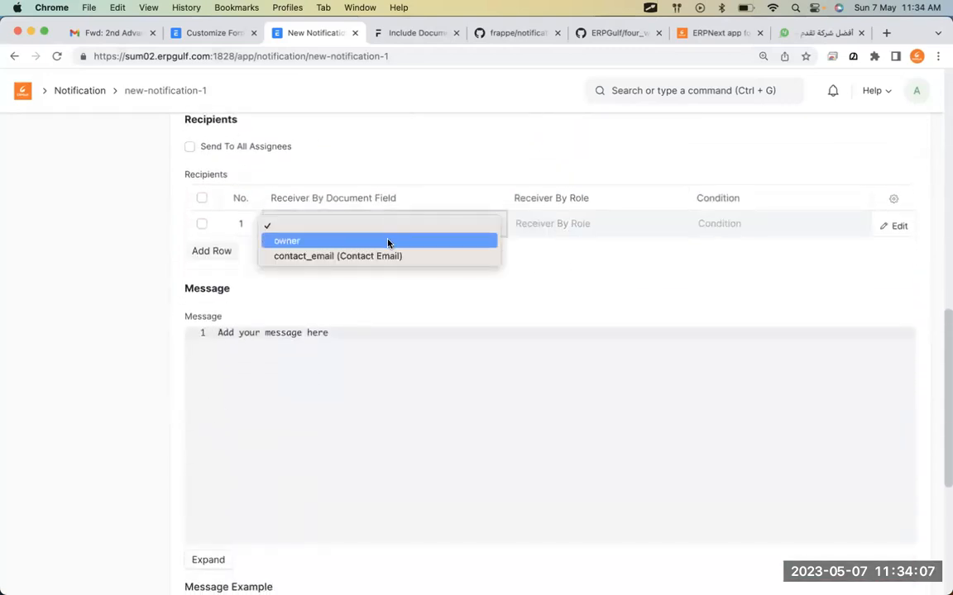
left_click(592, 295)
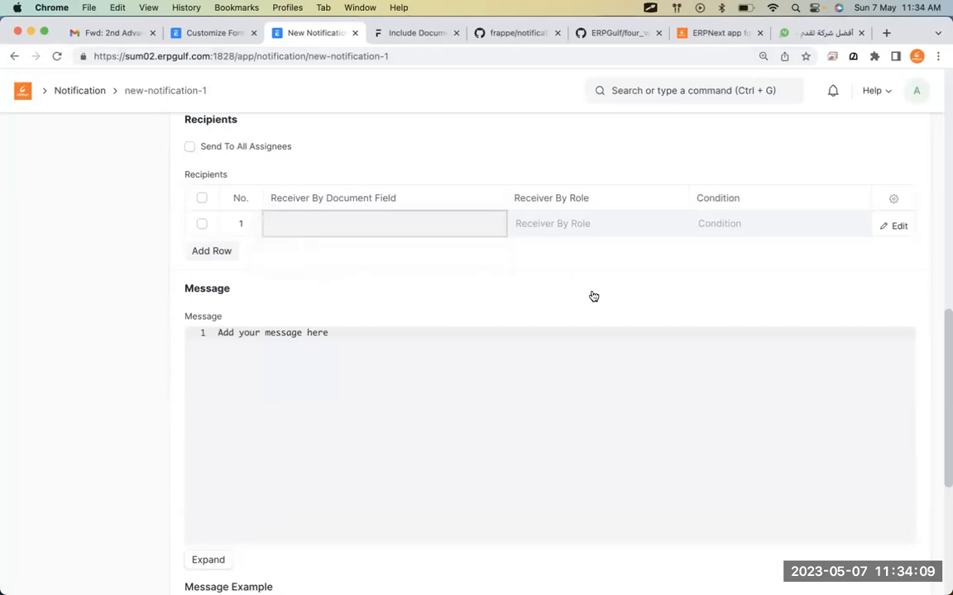
scroll(593, 296, "up", 10)
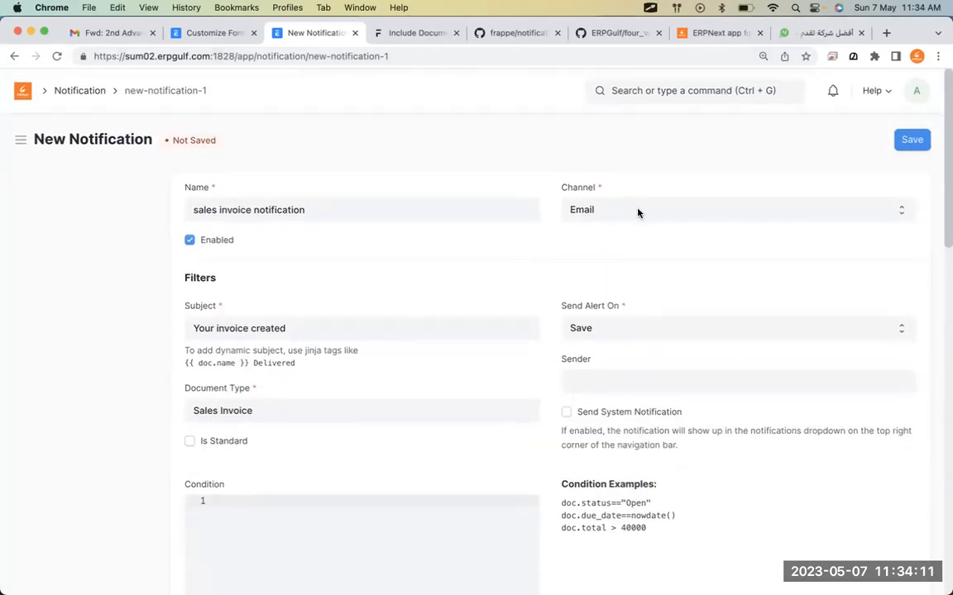
Change the notification channel from Email to 4Whats.net, leaving the recipient field blank.
left_click(637, 212)
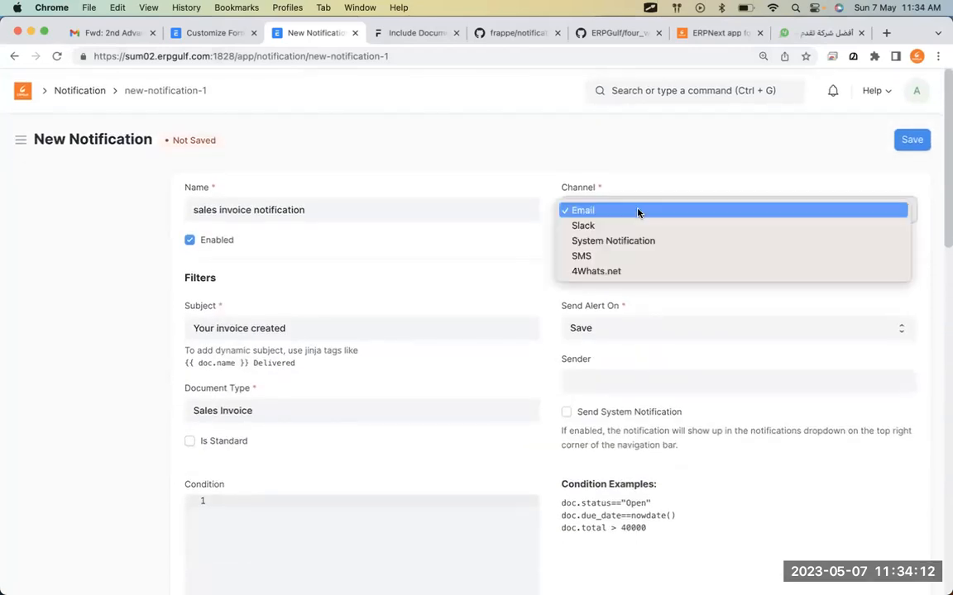
left_click(627, 273)
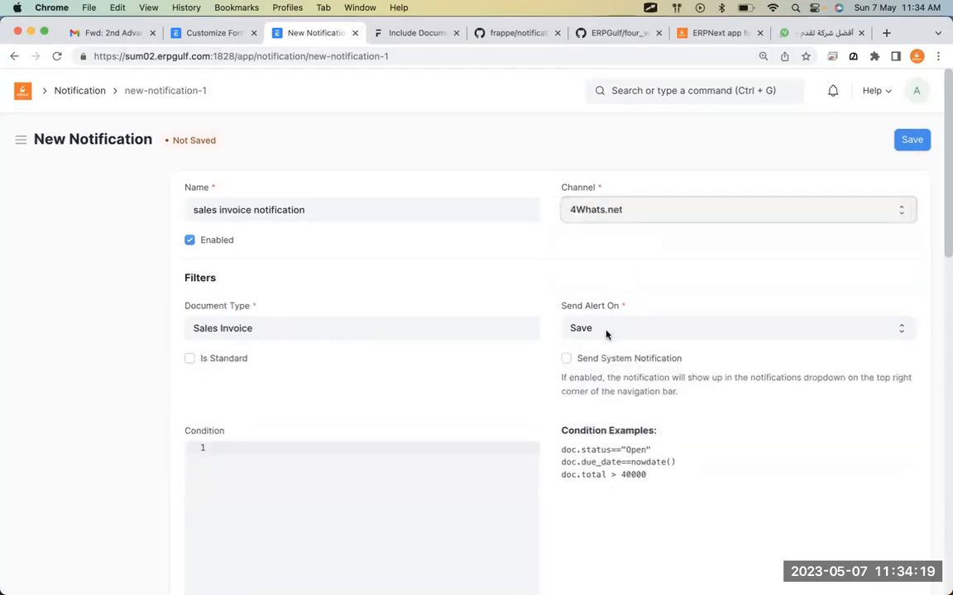
scroll(607, 334, "down", 5)
left_click(361, 354)
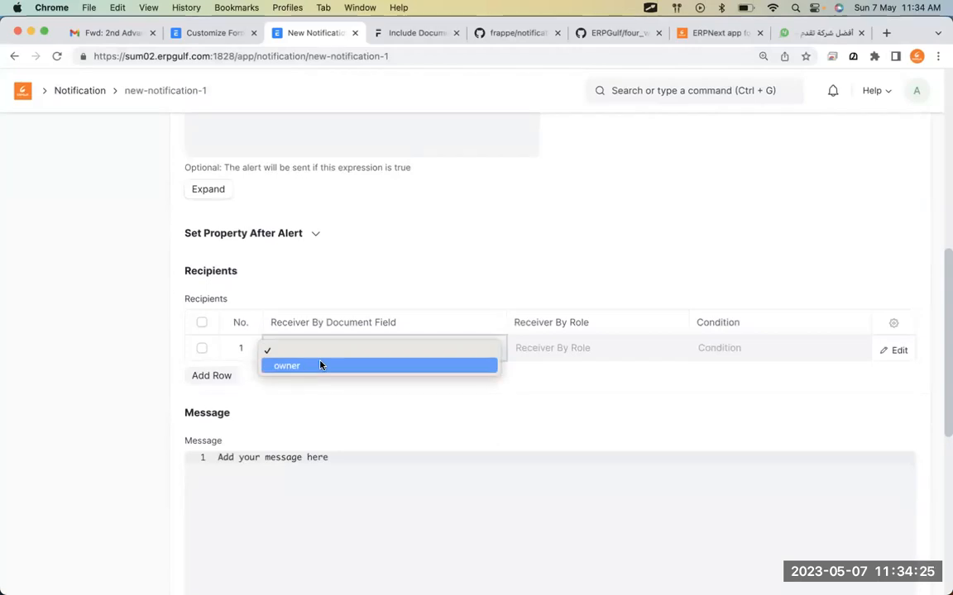
left_click(640, 435)
scroll(640, 436, "up", 10)
scroll(640, 436, "down", 1)
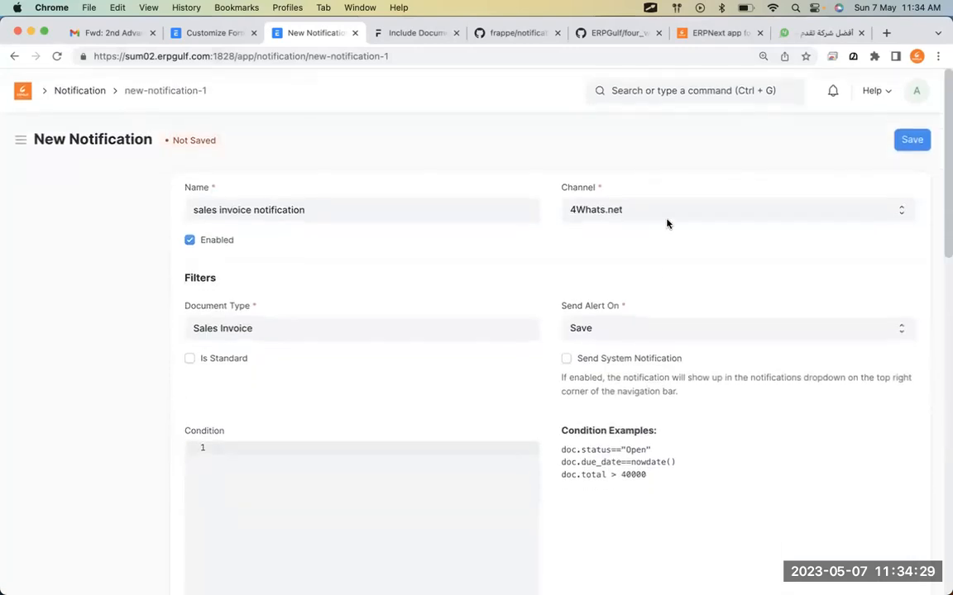
left_click(668, 212)
left_click(666, 195)
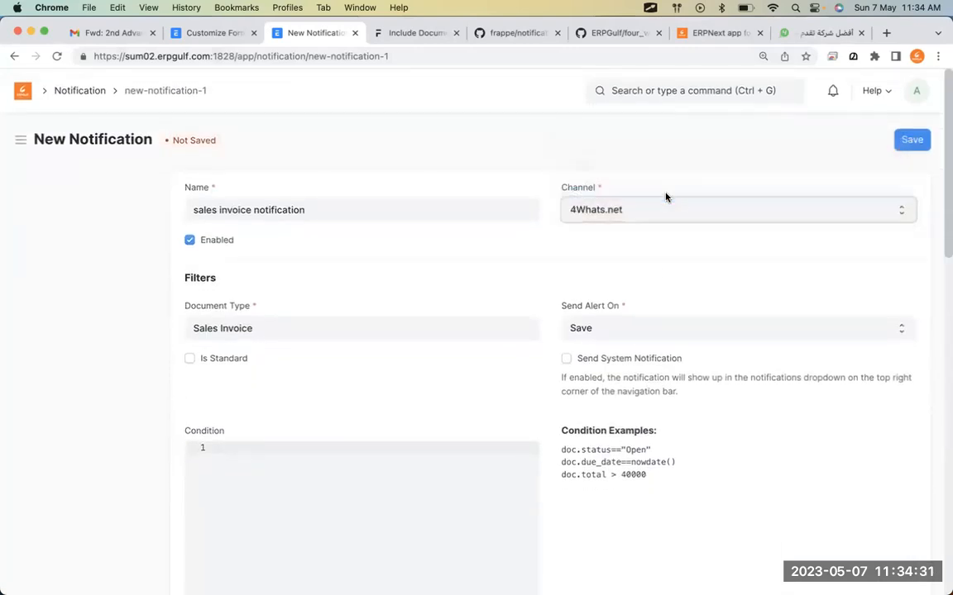
scroll(569, 419, "down", 10)
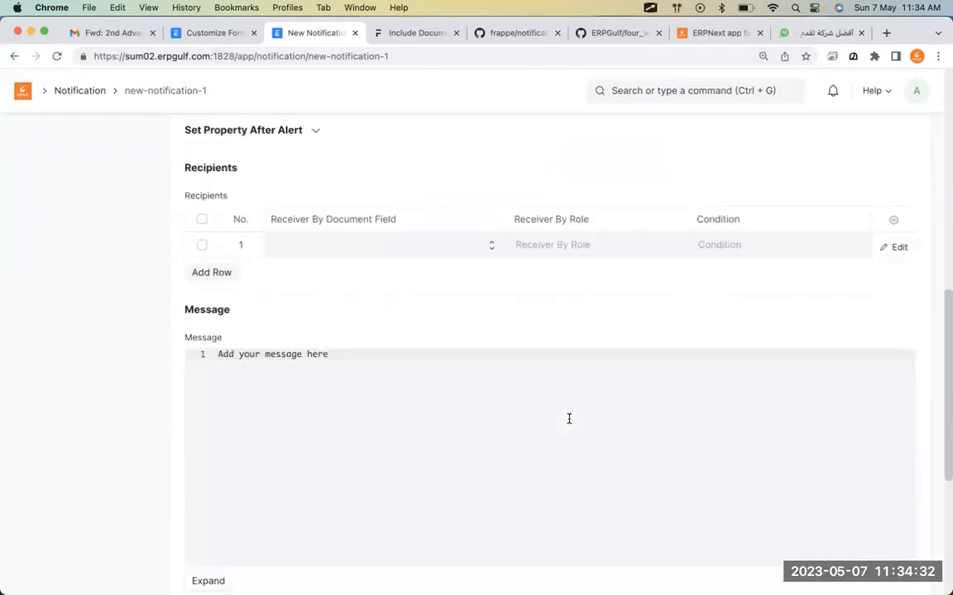
Check the recipient Receiver By Document Field choices, including owner, and leave the field empty.
left_click(393, 249)
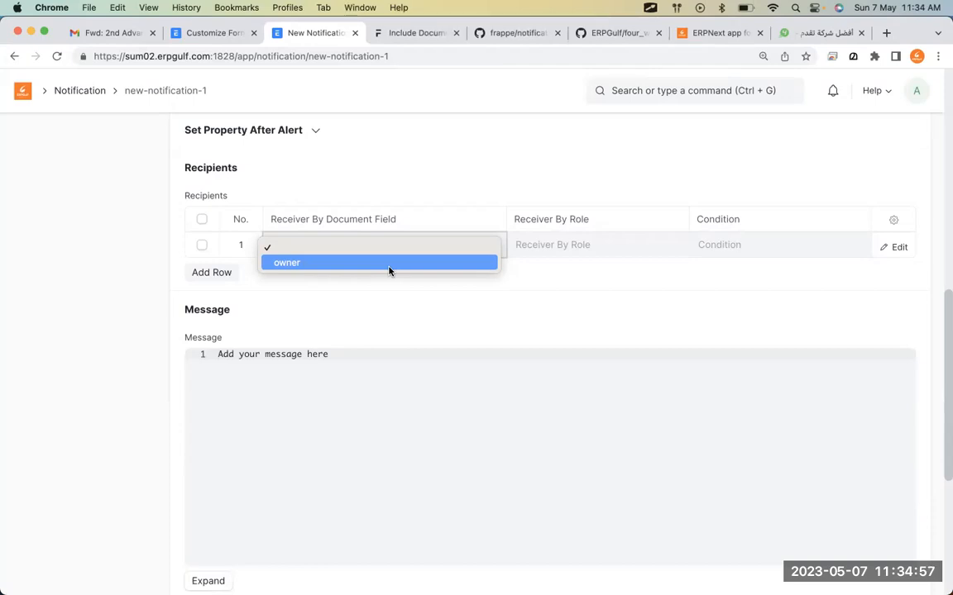
left_click(676, 317)
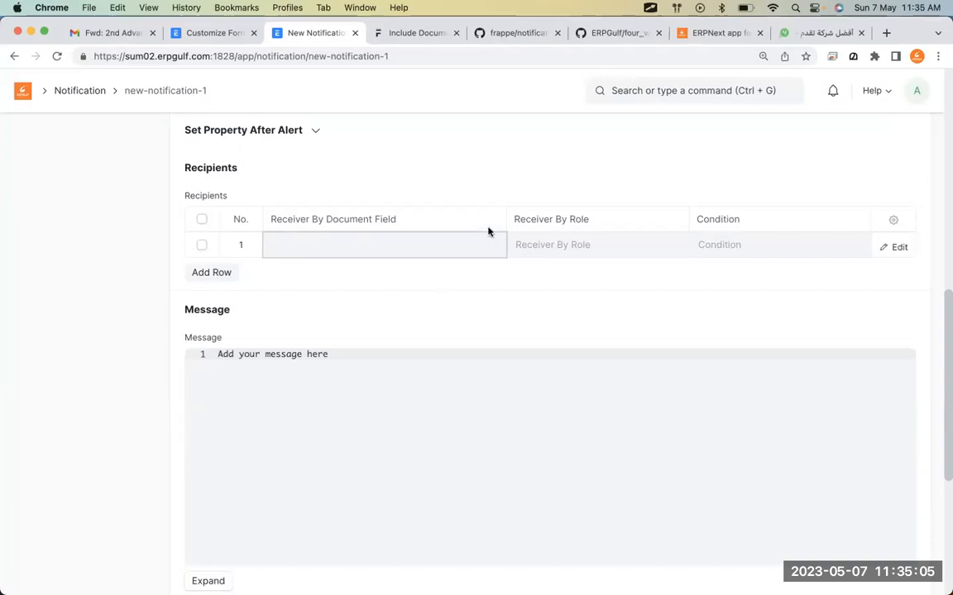
left_click(502, 248)
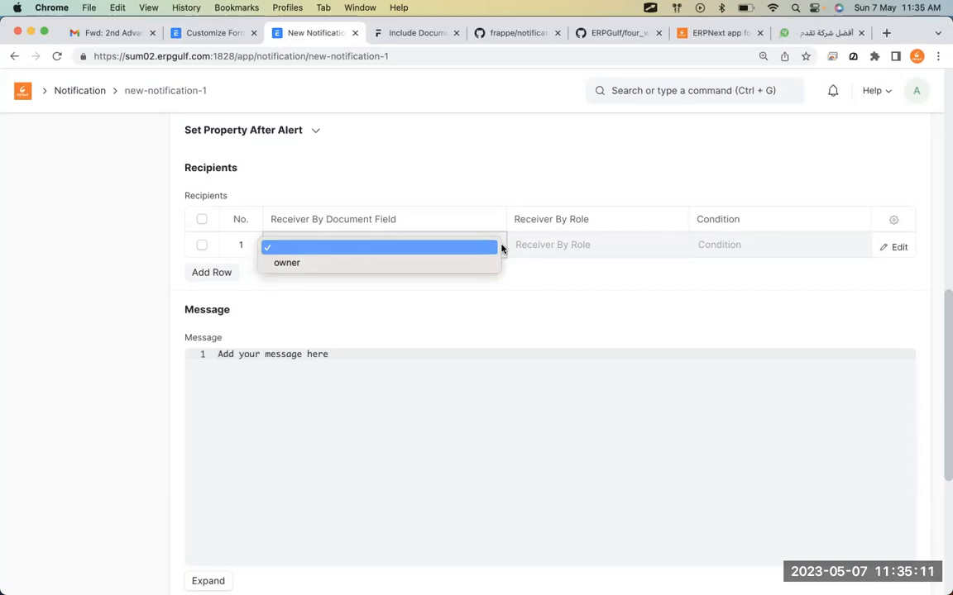
left_click(559, 282)
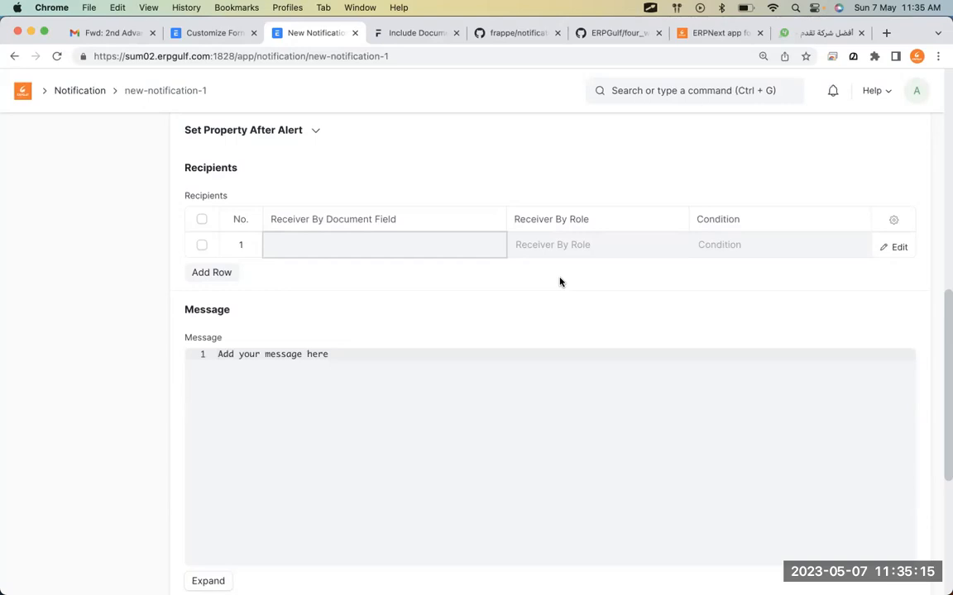
left_click(498, 256)
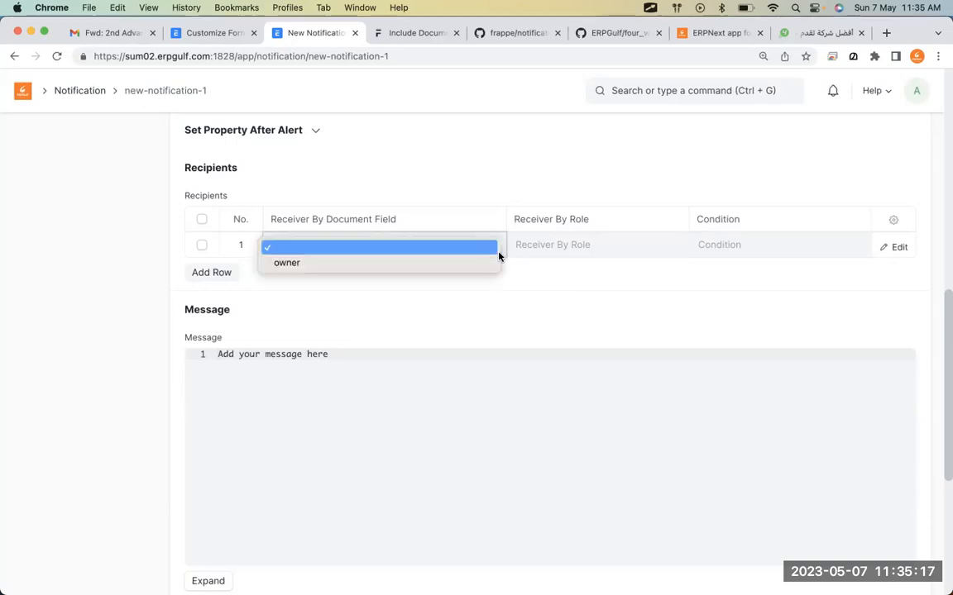
left_click(563, 289)
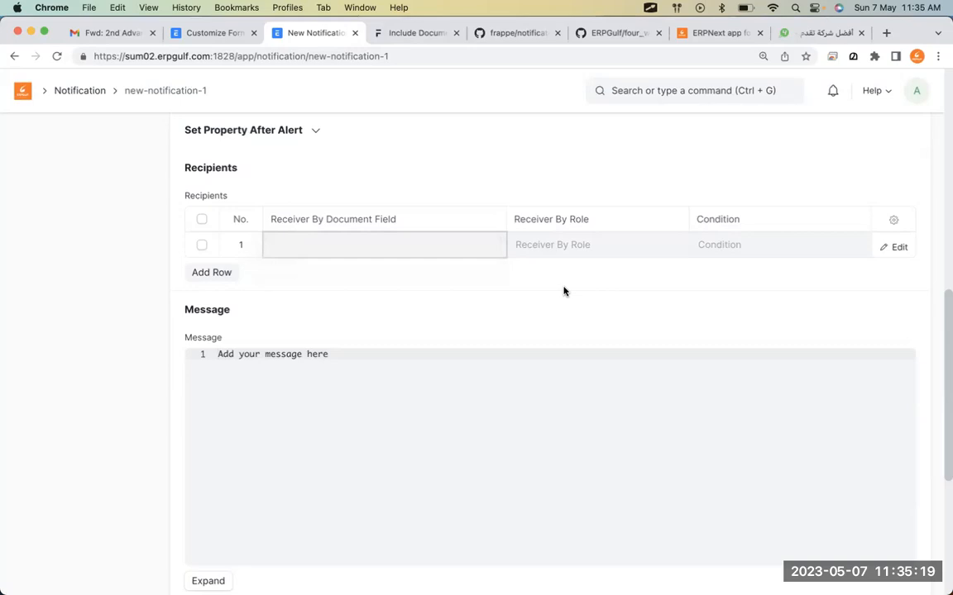
scroll(564, 291, "up", 15)
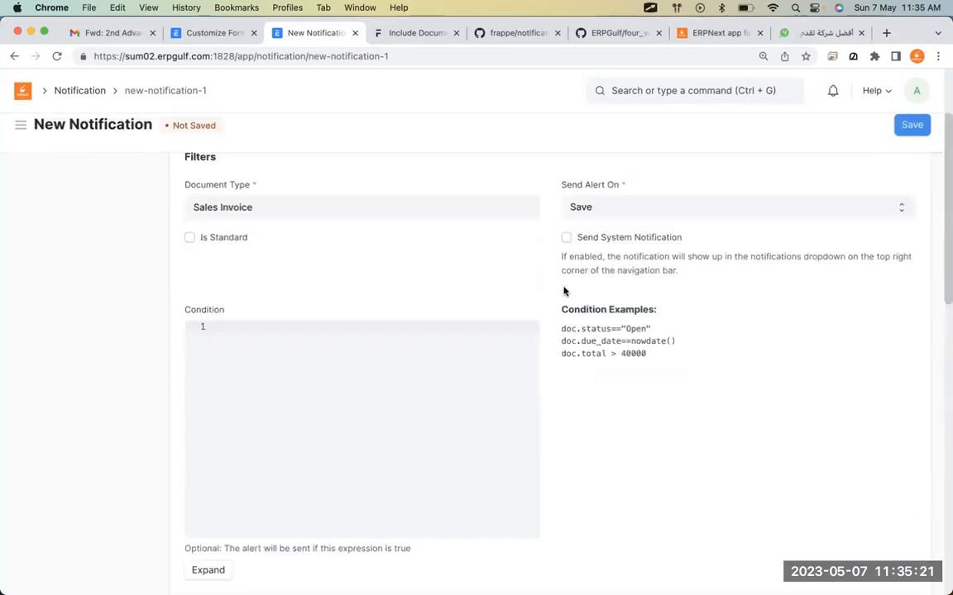
scroll(565, 291, "down", 1)
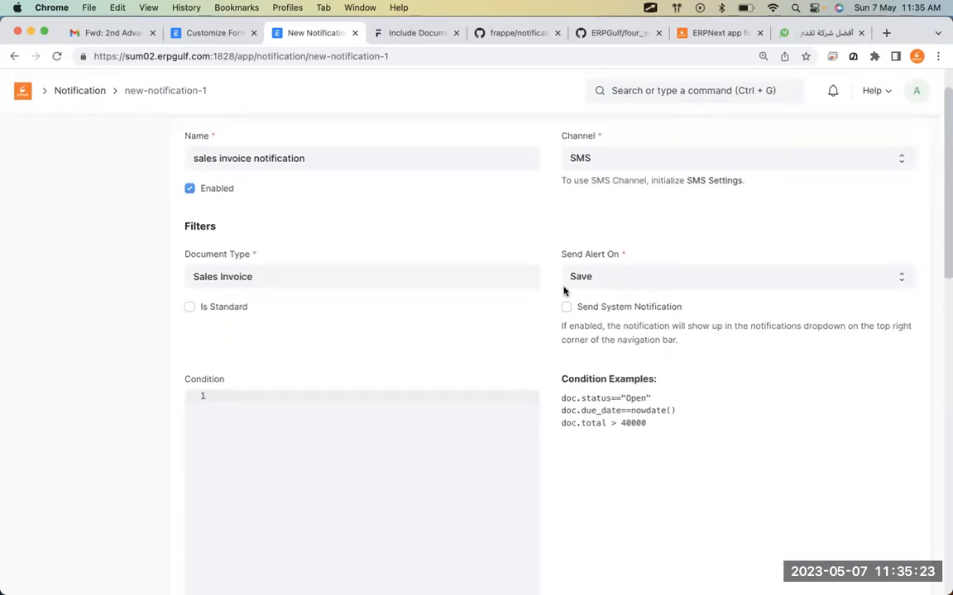
scroll(564, 291, "down", 15)
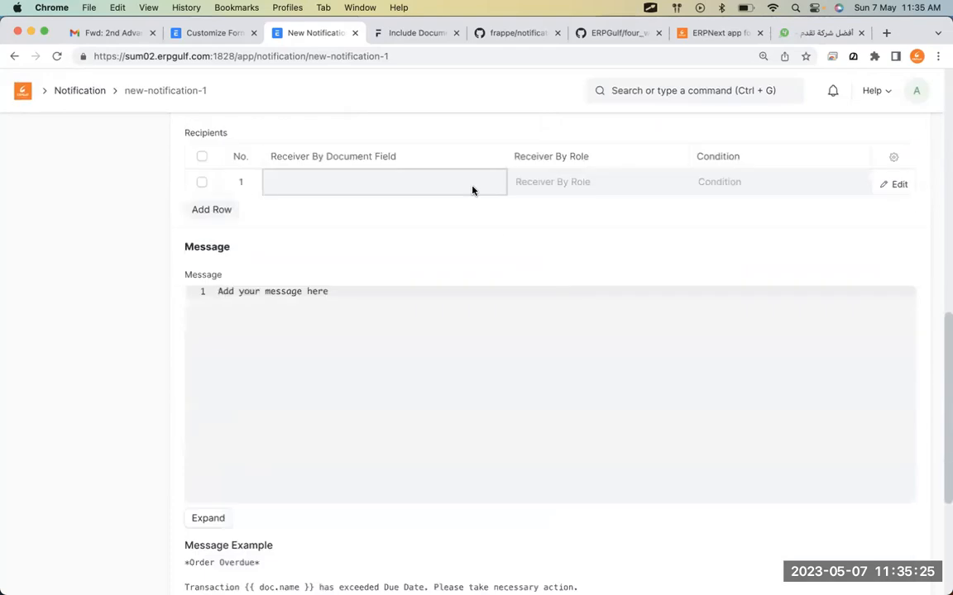
left_click(473, 190)
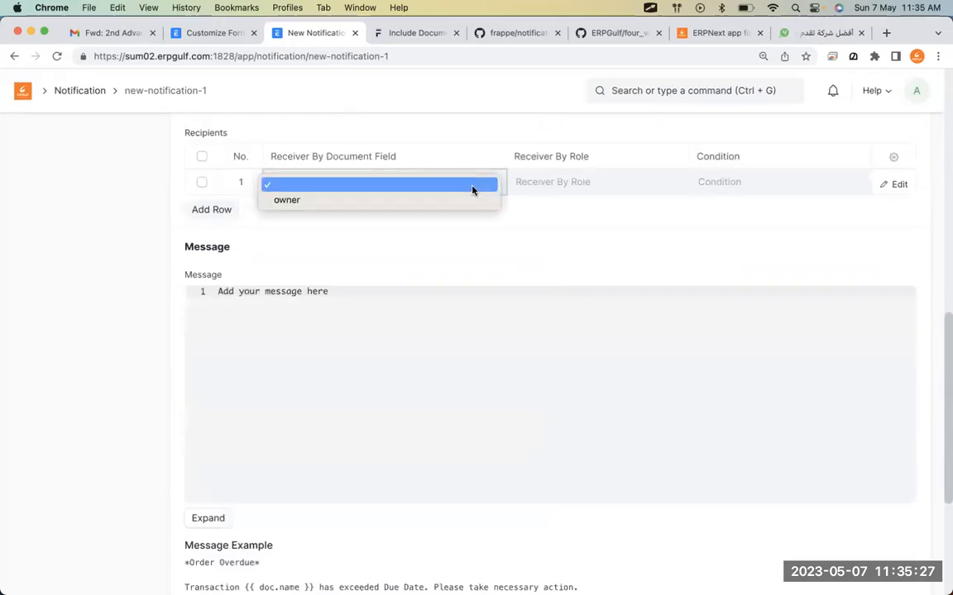
left_click(592, 43)
Annotate the Phone-field check on line 71 of frappe's notification.js, then go back to the notification.
left_click(593, 39)
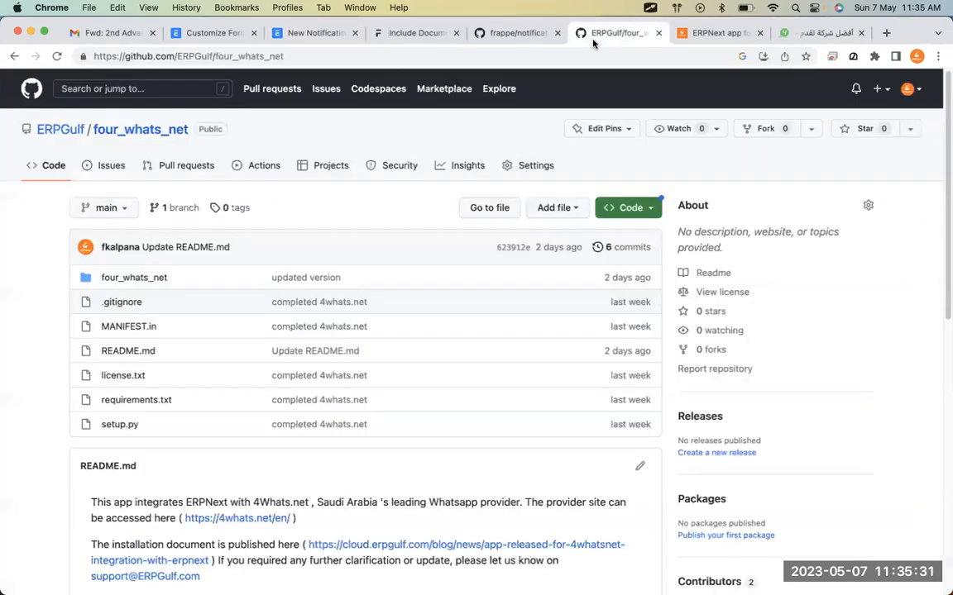
left_click(533, 35)
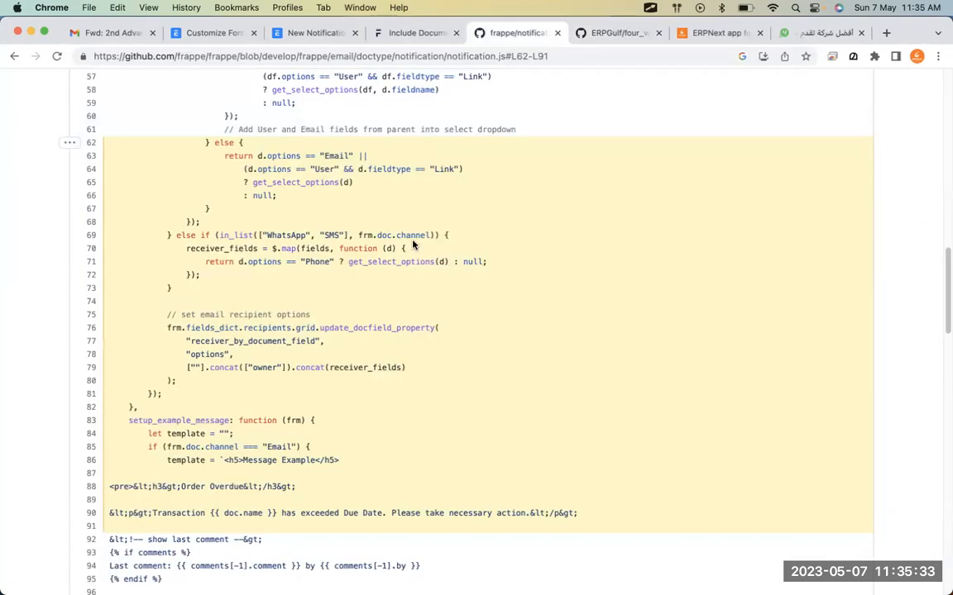
key("alt+Tab")
mouse_move(351, 199)
left_mouse_down()
mouse_move(178, 213)
mouse_move(170, 306)
mouse_move(592, 322)
left_mouse_up()
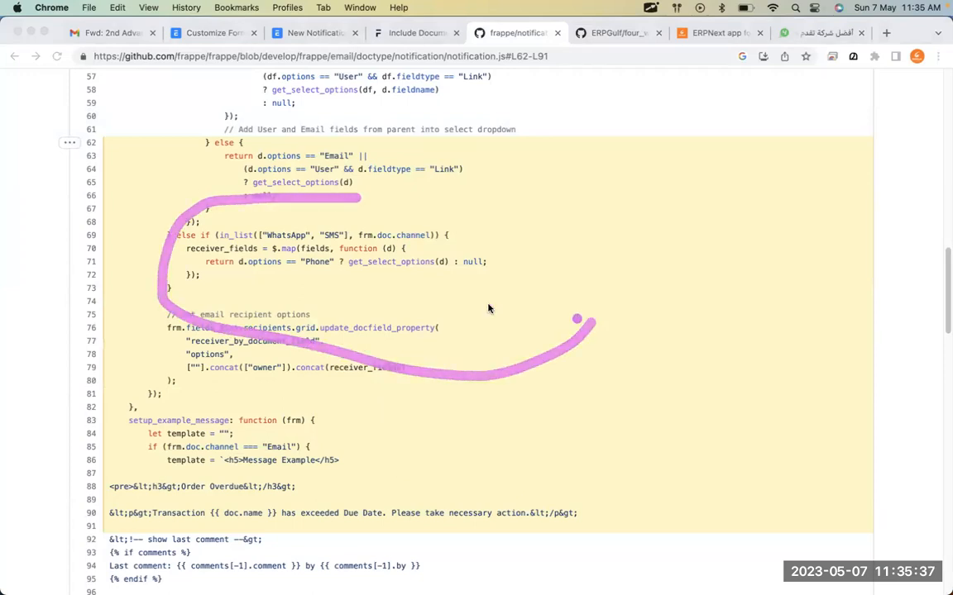
mouse_move(335, 258)
left_mouse_down()
mouse_move(294, 273)
mouse_move(331, 296)
left_mouse_up()
mouse_move(331, 252)
left_mouse_down()
mouse_move(293, 264)
mouse_move(319, 278)
mouse_move(350, 265)
left_mouse_up()
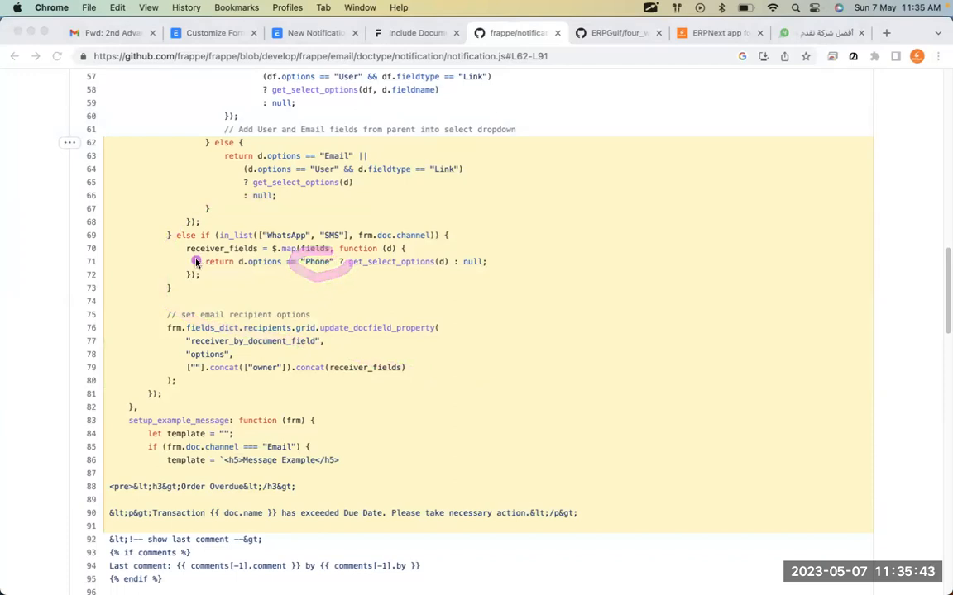
left_click_drag(189, 275, 347, 277)
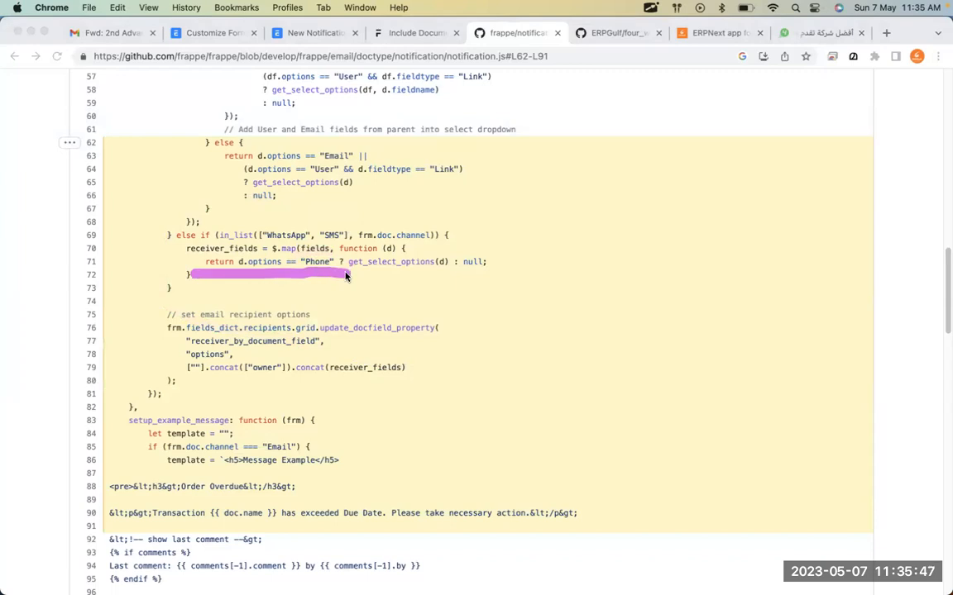
left_click(318, 33)
scroll(687, 286, "up", 10)
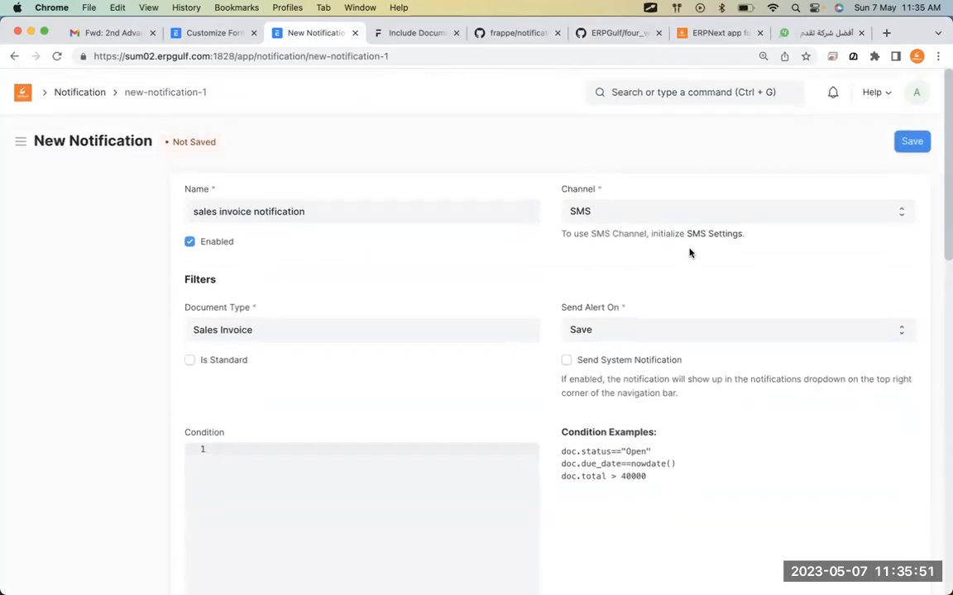
left_click(686, 212)
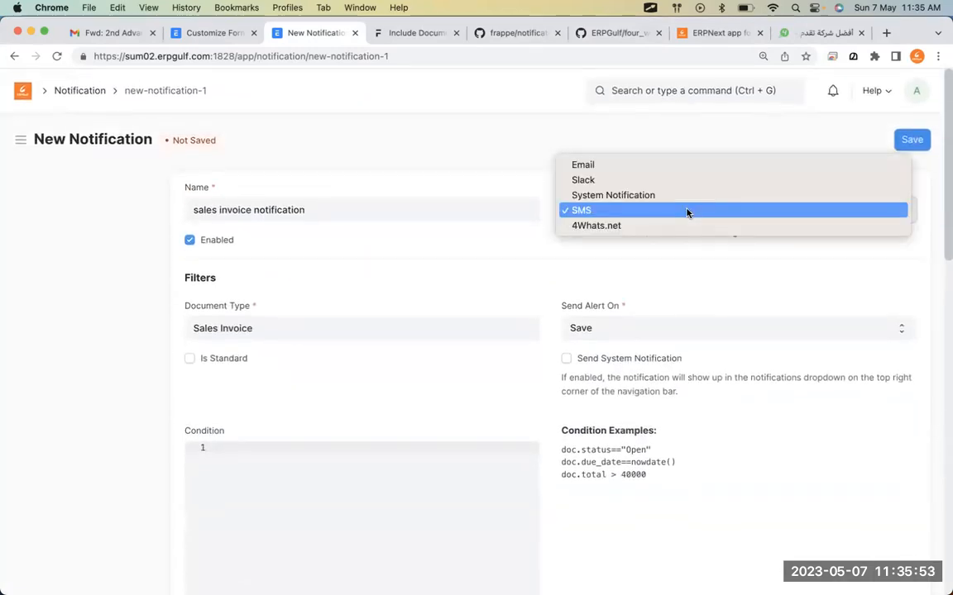
left_click(687, 211)
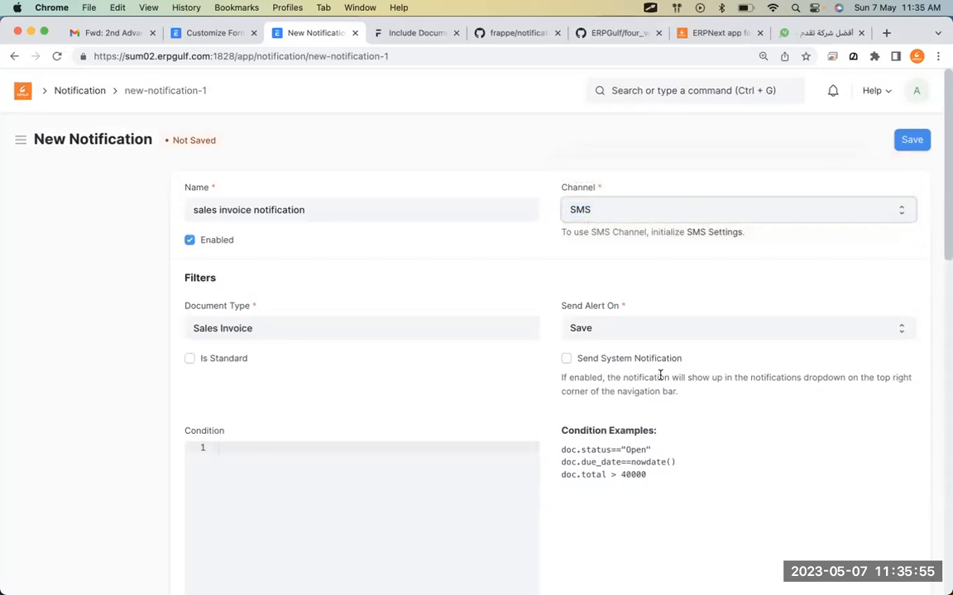
scroll(659, 379, "down", 5)
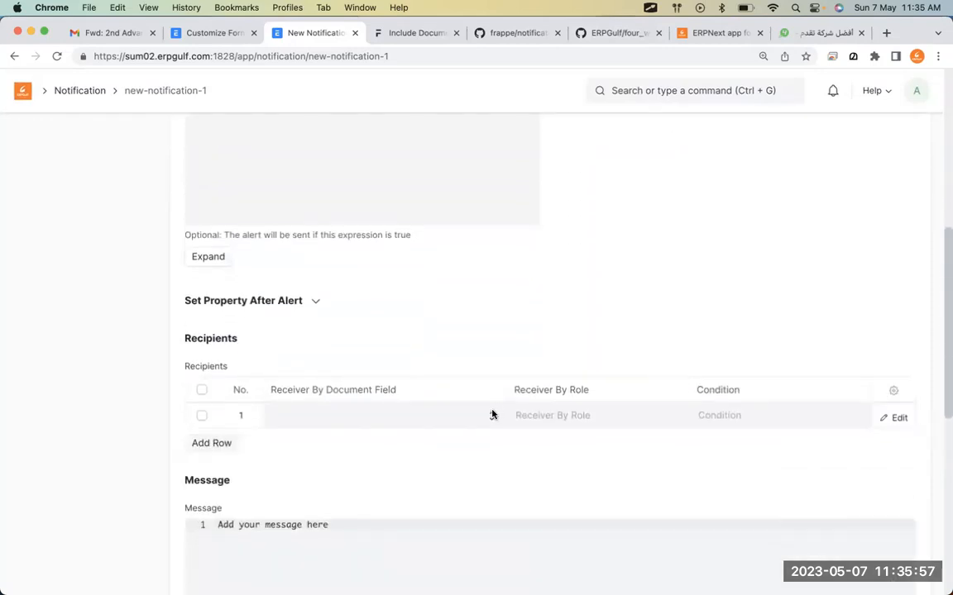
left_click(491, 416)
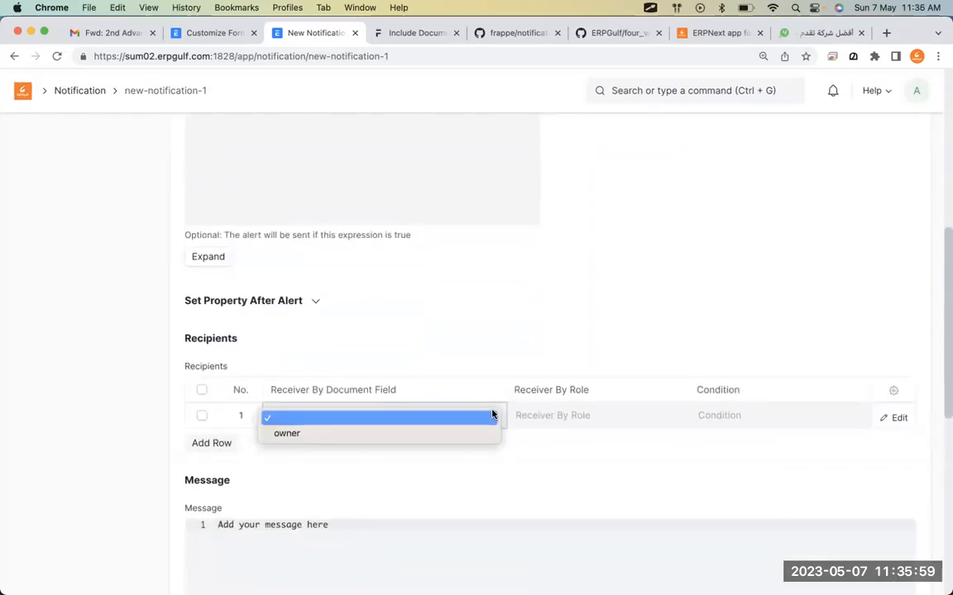
left_click(596, 291)
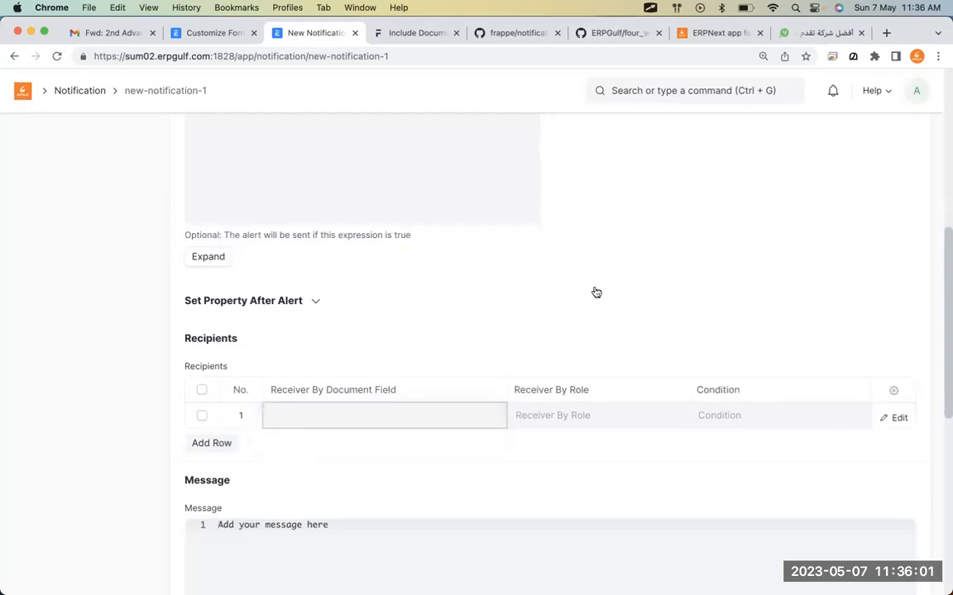
Open the Sales Invoice Customize Form through a 'sales inv' search and the list's Customize action.
left_click(206, 33)
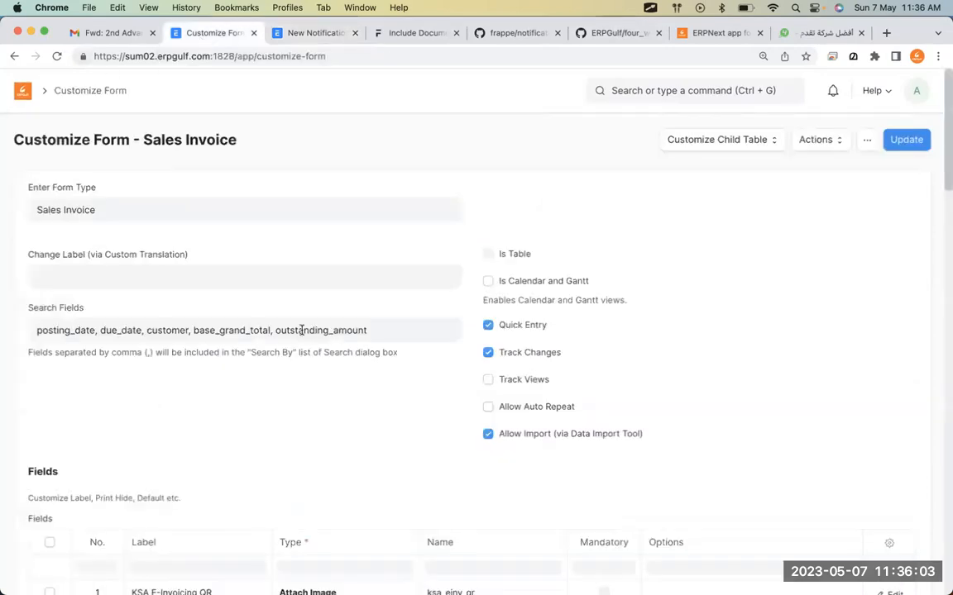
left_click(26, 84)
left_click(640, 88)
type("sales inv")
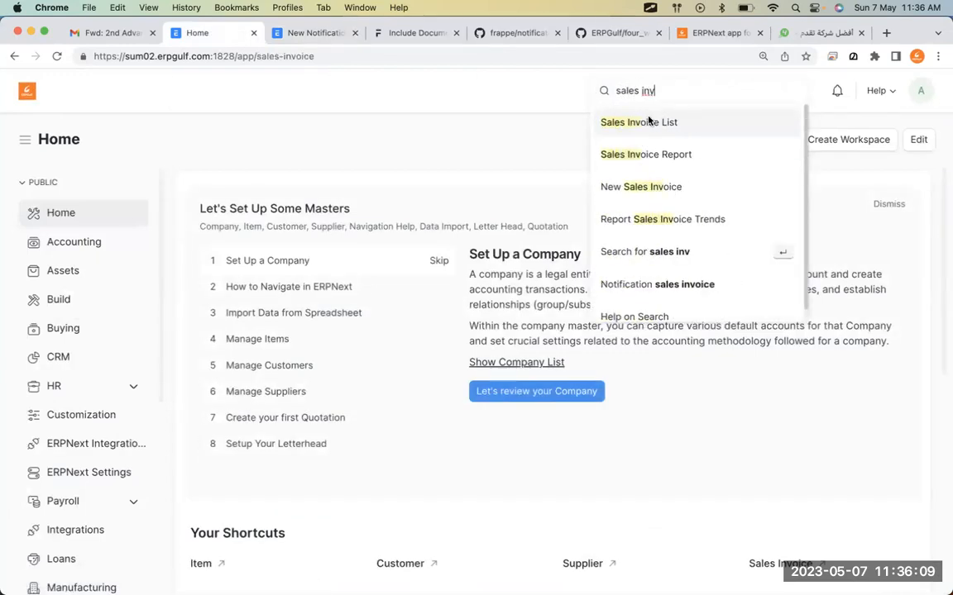
left_click(648, 121)
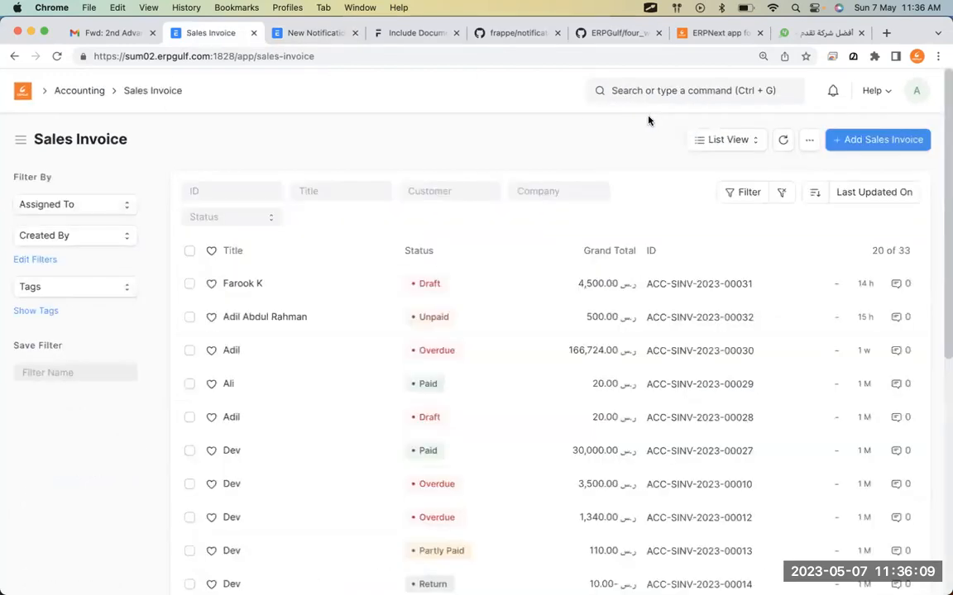
left_click(808, 143)
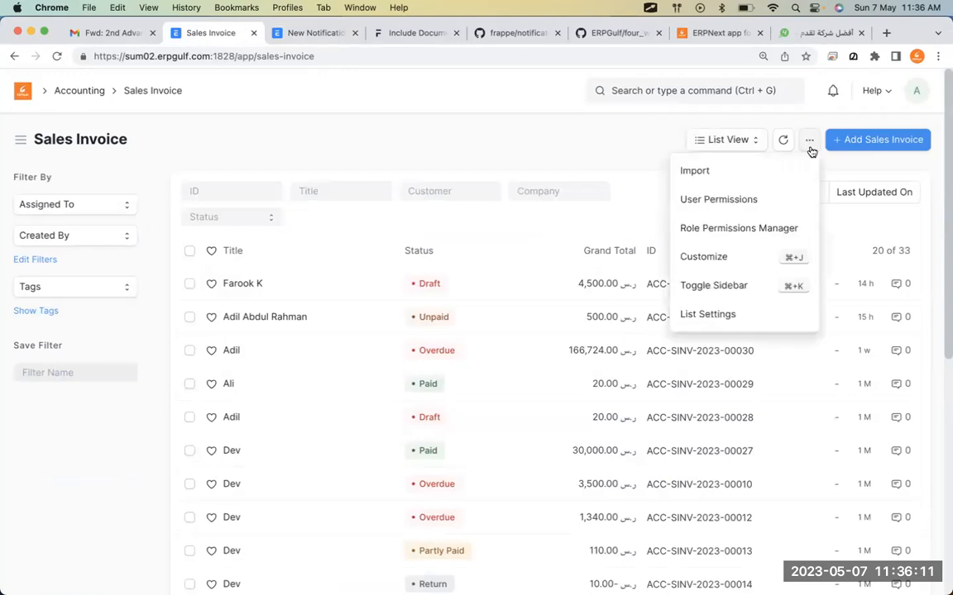
left_click(747, 256)
scroll(647, 387, "down", 5)
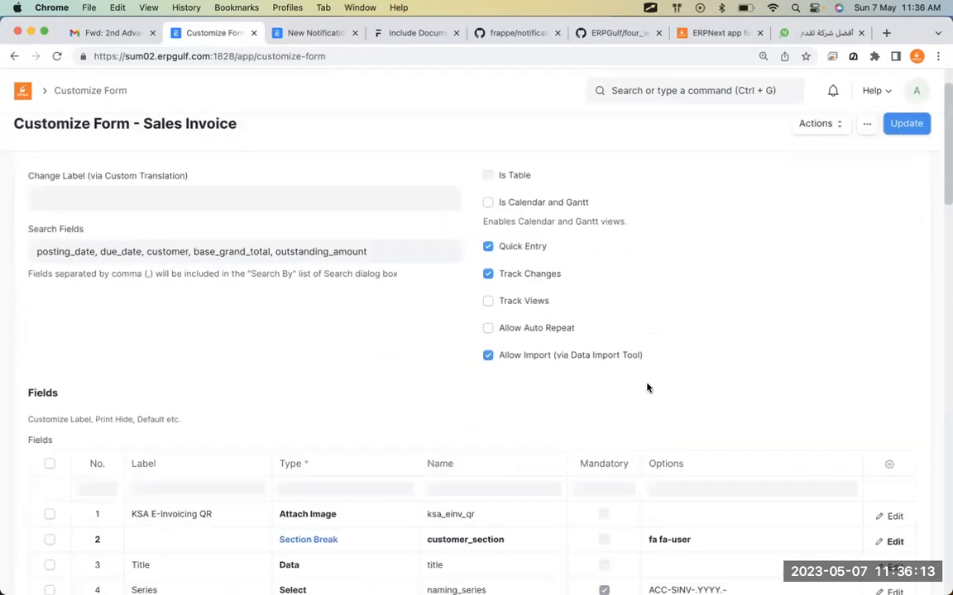
scroll(648, 388, "down", 5)
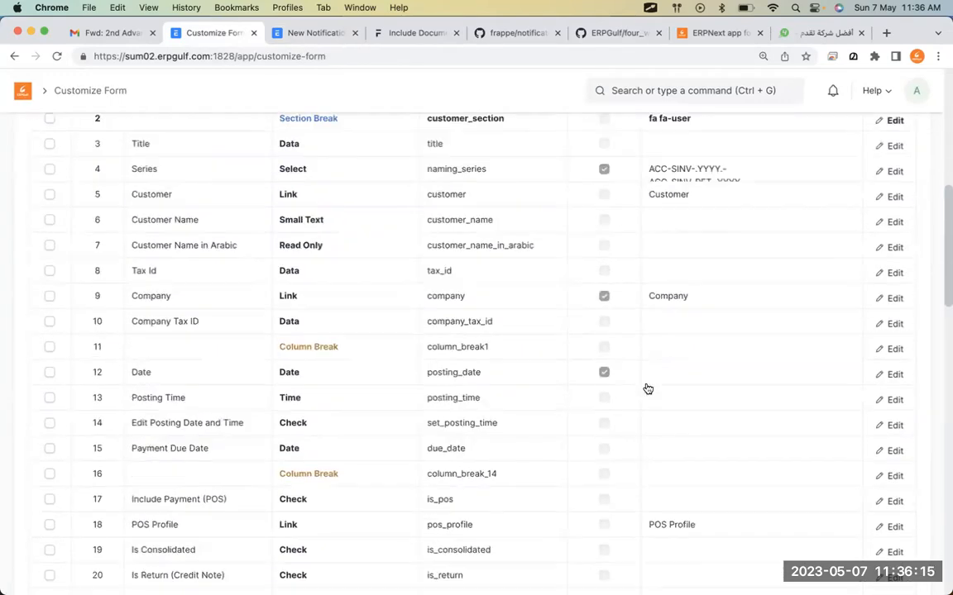
scroll(647, 388, "up", 7)
scroll(647, 387, "up", 3)
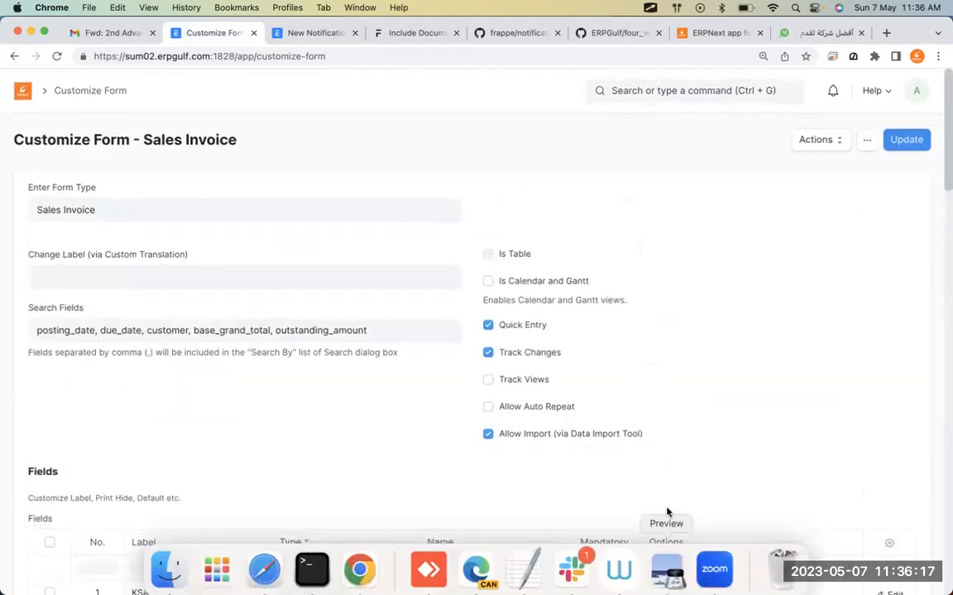
scroll(667, 510, "down", 5)
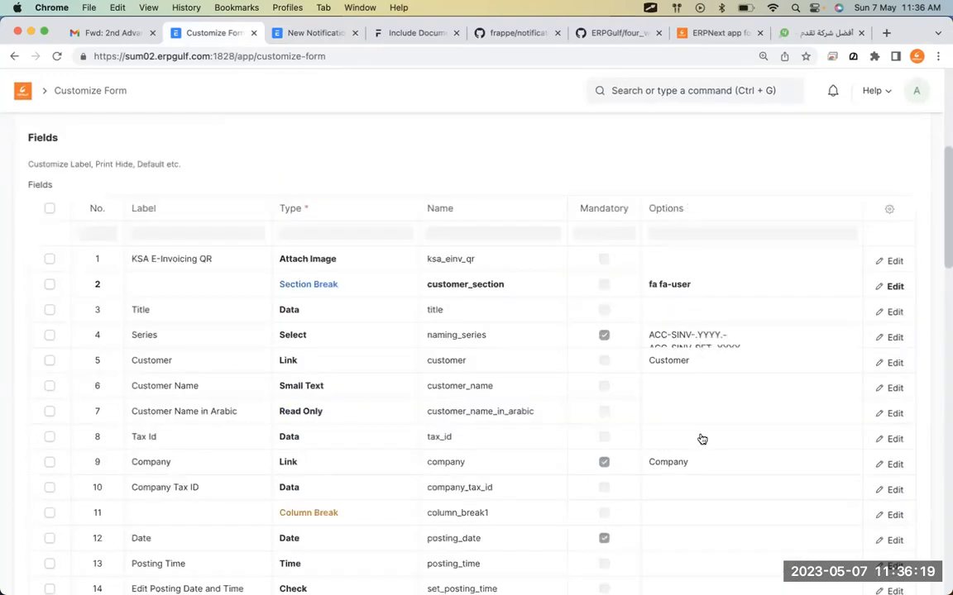
scroll(701, 439, "down", 3)
scroll(701, 439, "down", 1)
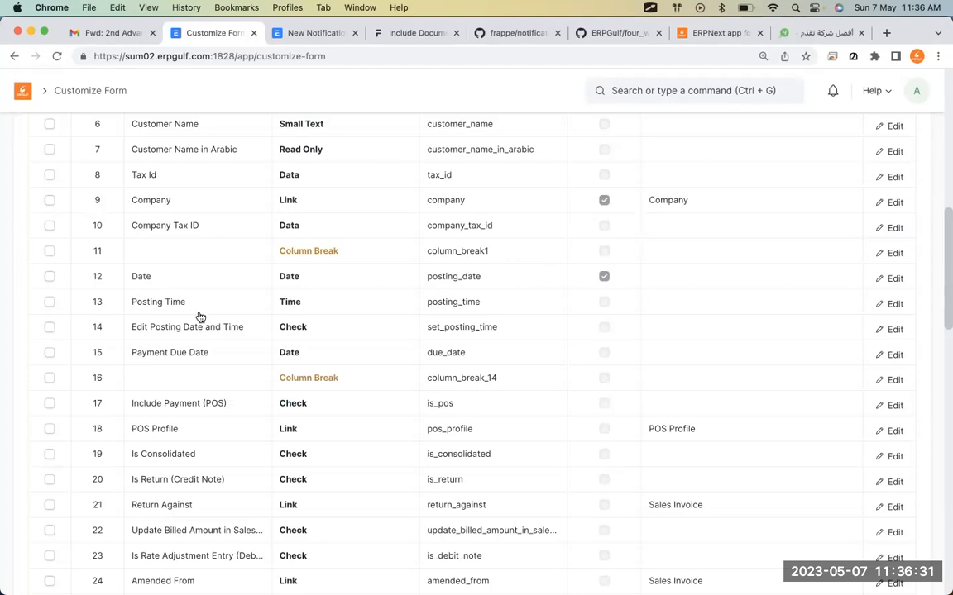
key("alt+Tab")
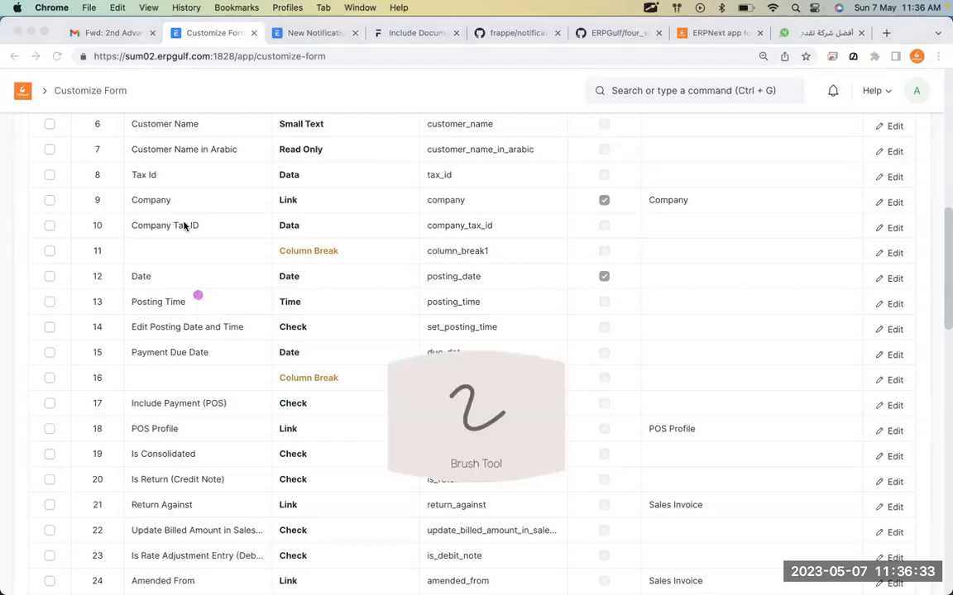
mouse_move(139, 154)
left_mouse_down()
mouse_move(141, 181)
mouse_move(186, 169)
mouse_move(102, 163)
mouse_move(170, 195)
mouse_move(189, 172)
left_mouse_up()
key("Escape")
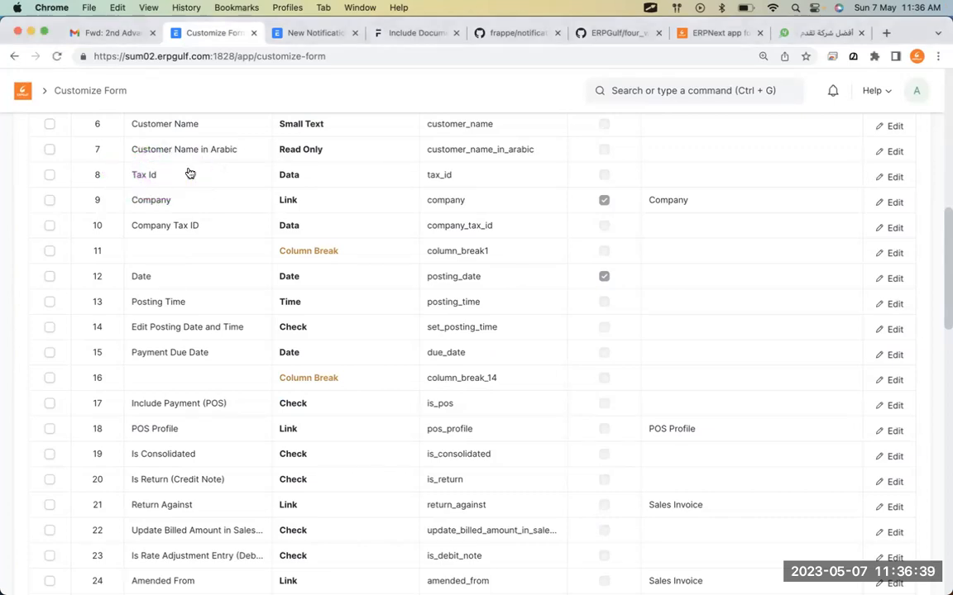
Set the Tax Id field's Options to Phone and save the customization with Update.
left_click(798, 176)
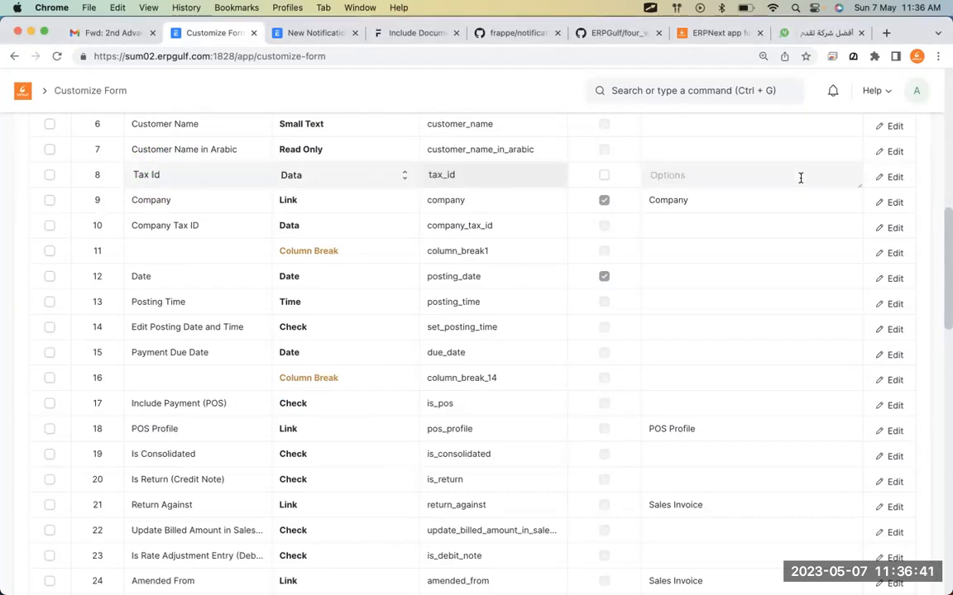
left_click(887, 185)
left_click(591, 476)
type("Pho")
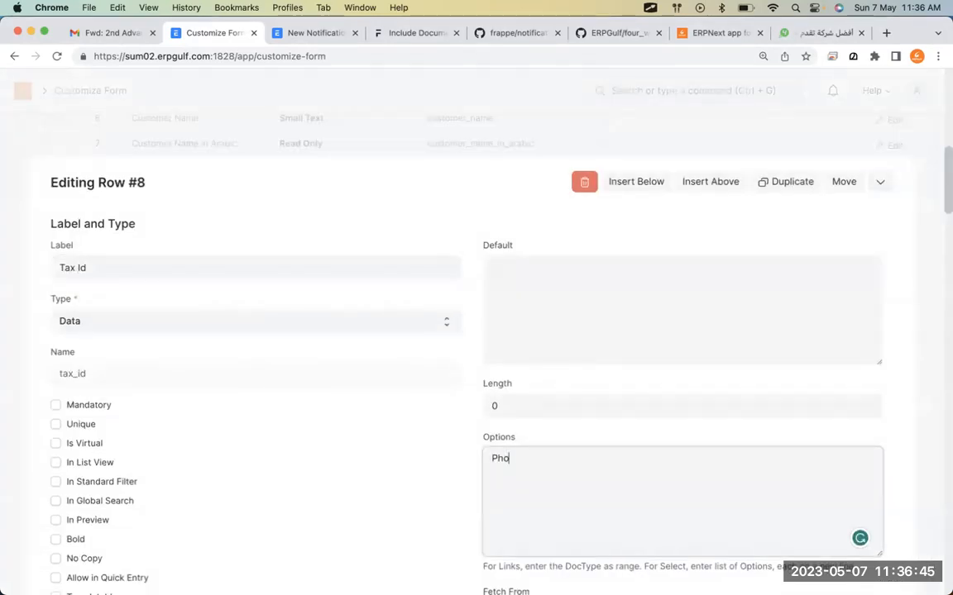
type("ne")
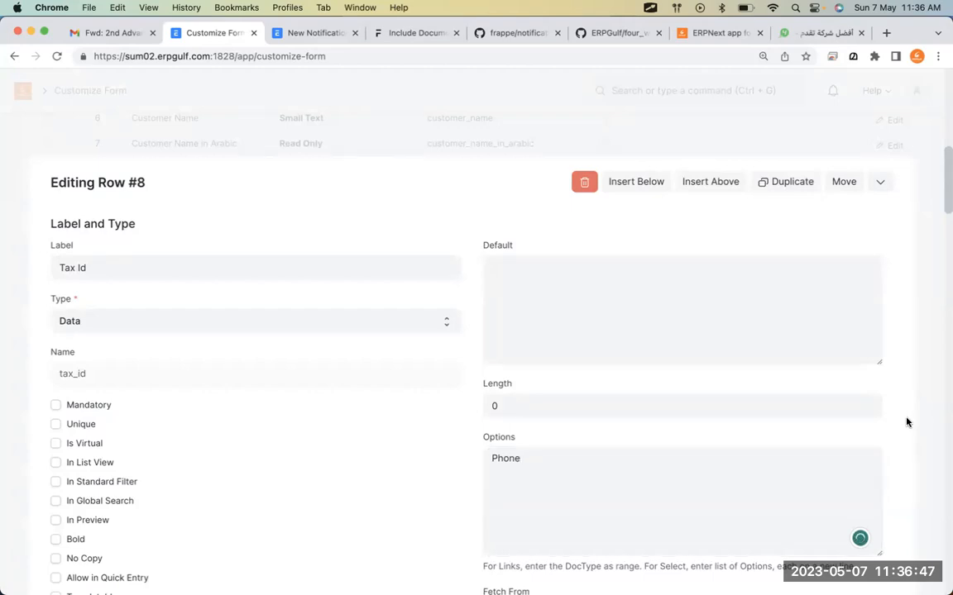
scroll(902, 412, "up", 3)
left_click(880, 303)
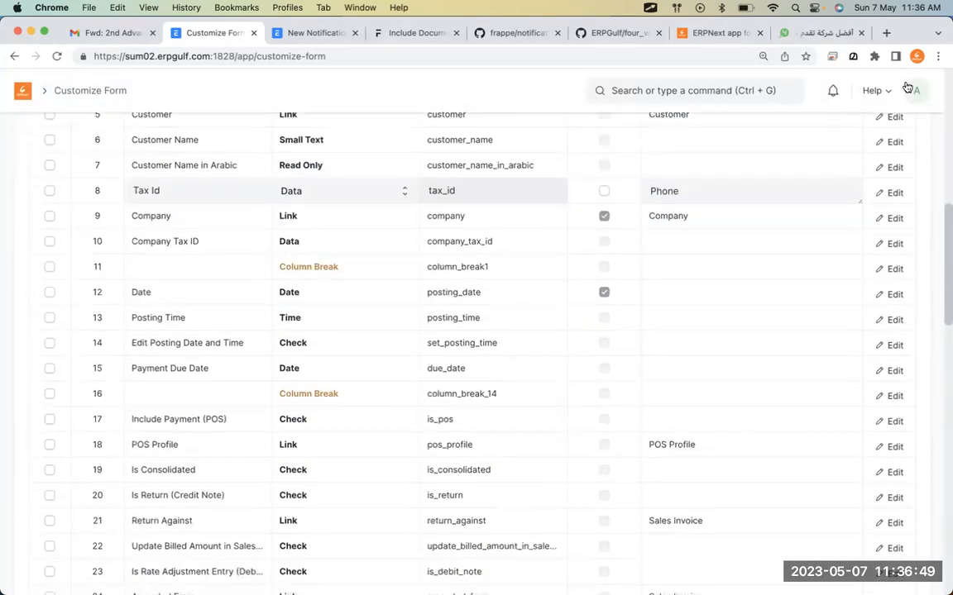
scroll(895, 172, "up", 3)
left_click(908, 141)
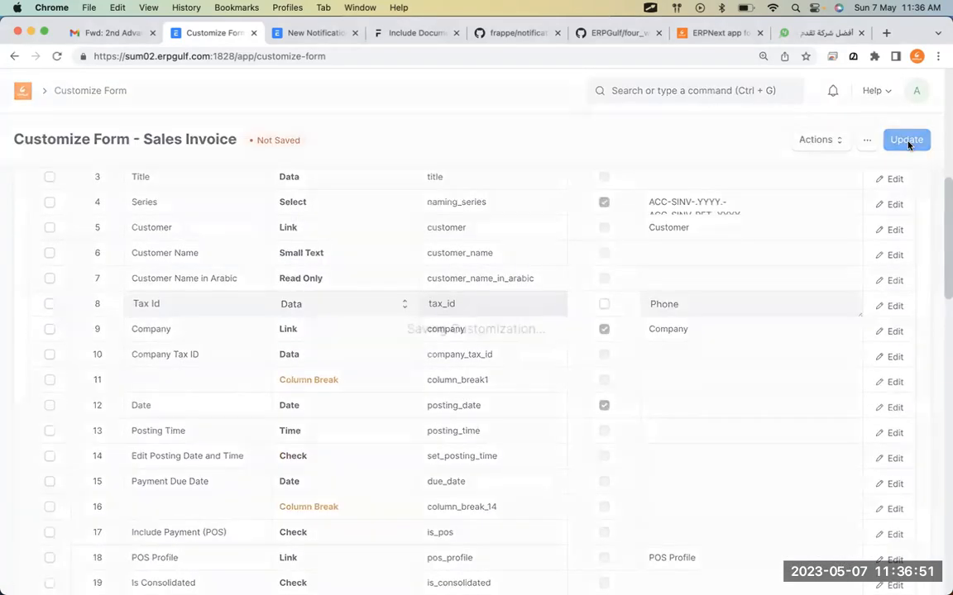
left_click(311, 40)
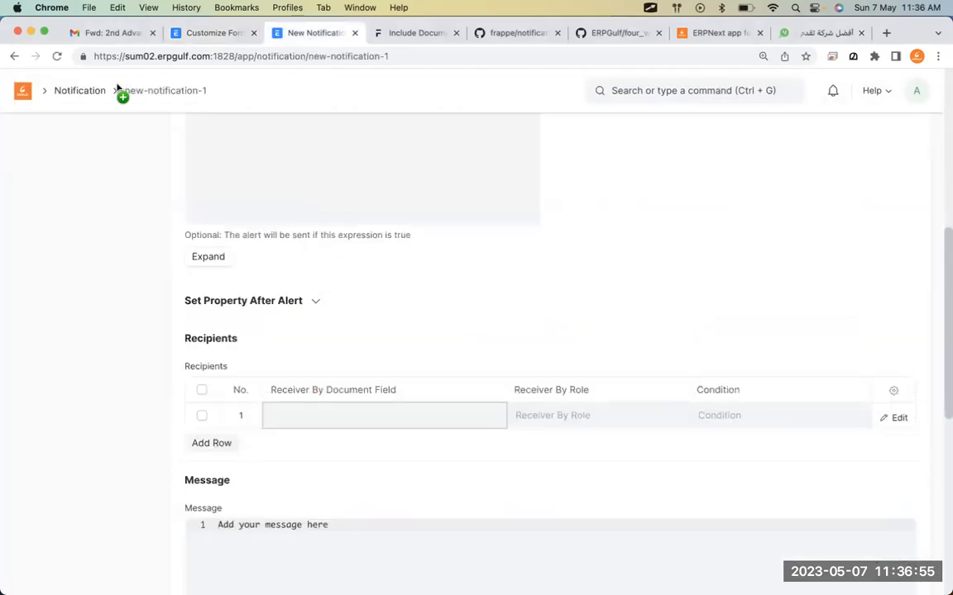
Reload the new notification, set Document Type to Sales Invoice, and add a recipient row.
left_click(57, 57)
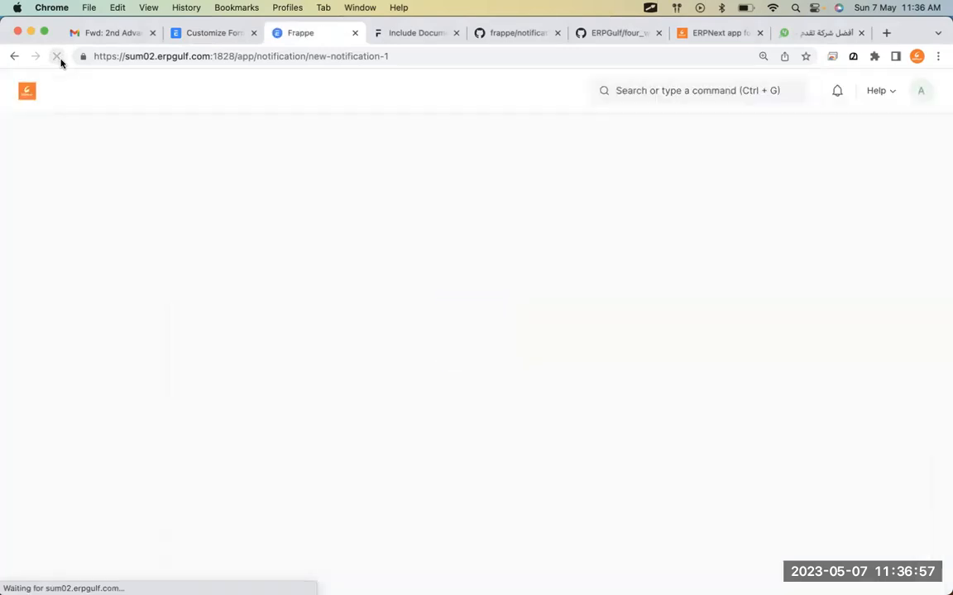
left_click(438, 306)
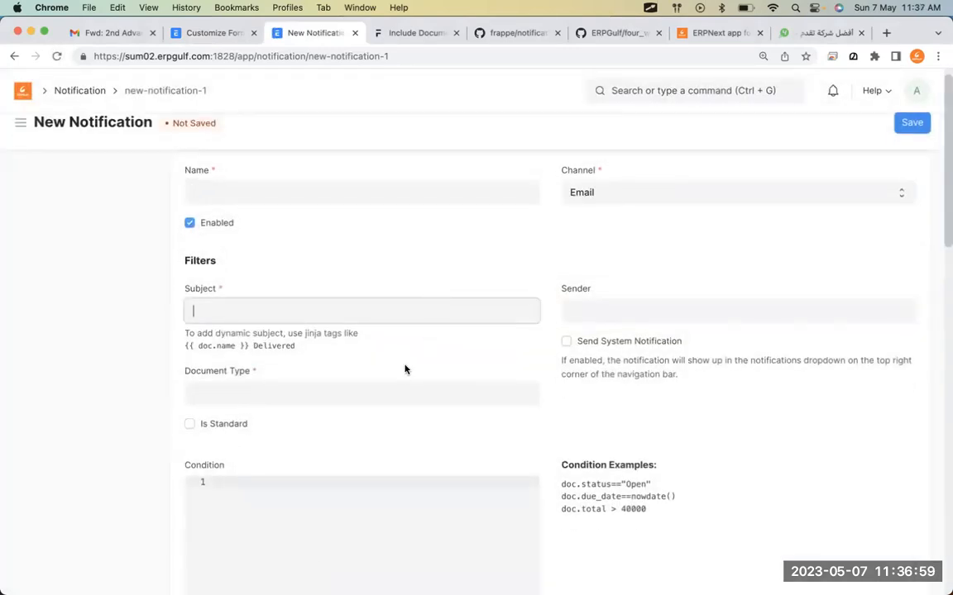
left_click(405, 395)
type("sales")
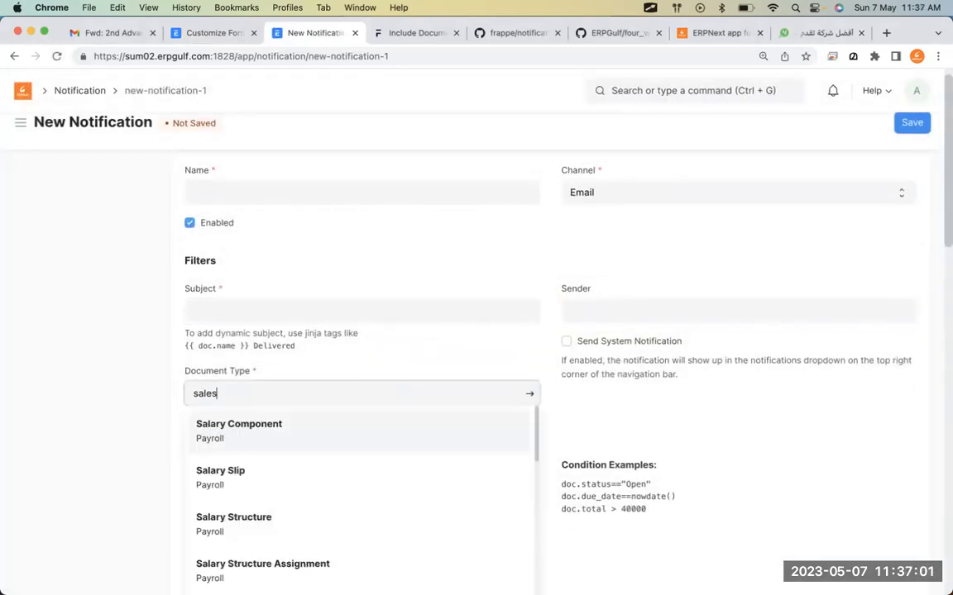
type(" i")
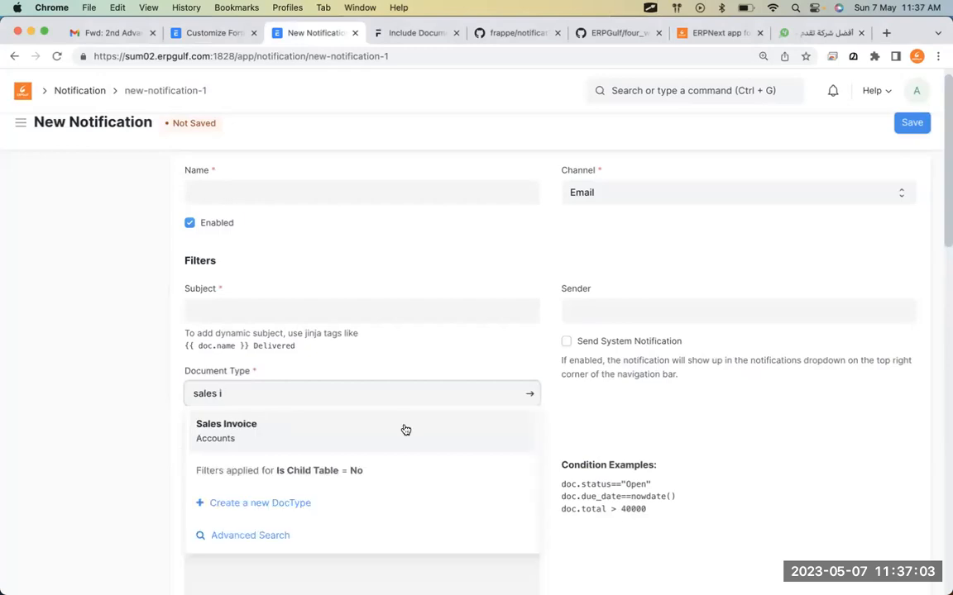
left_click(402, 427)
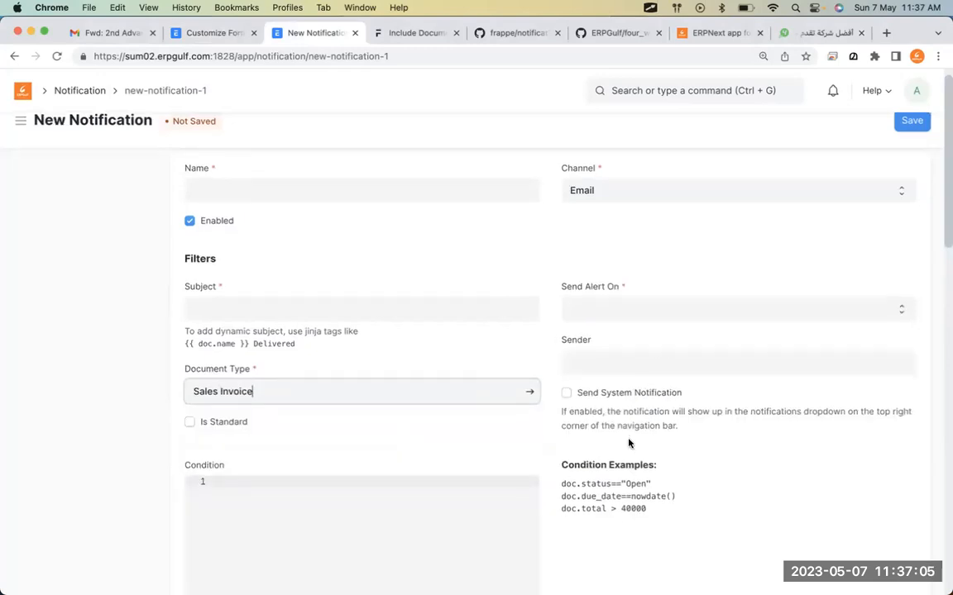
scroll(628, 444, "down", 5)
left_click(200, 570)
scroll(357, 331, "down", 4)
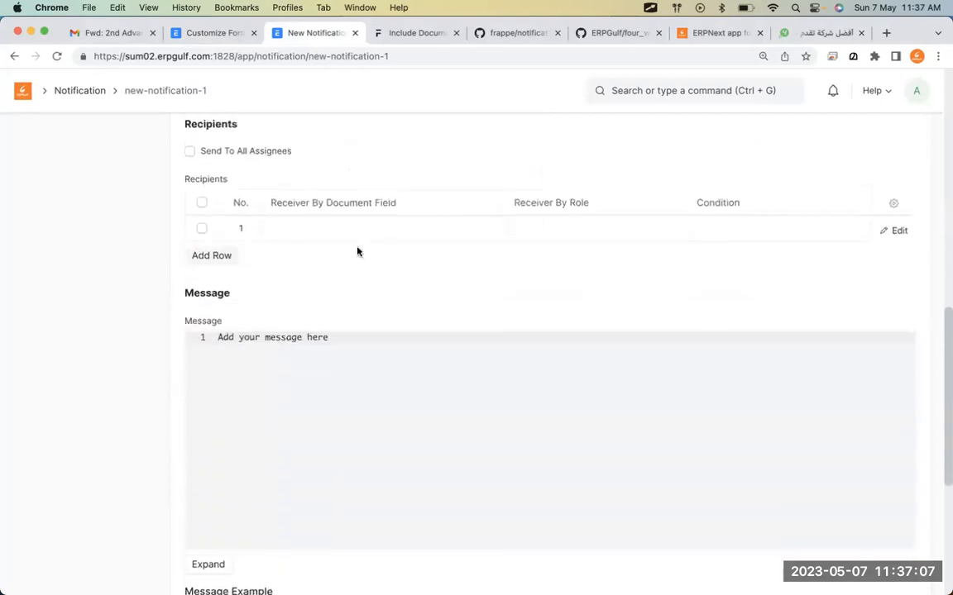
Change the channel from Email and check the receiver fields, finding only owner and tax_id.
left_click(368, 224)
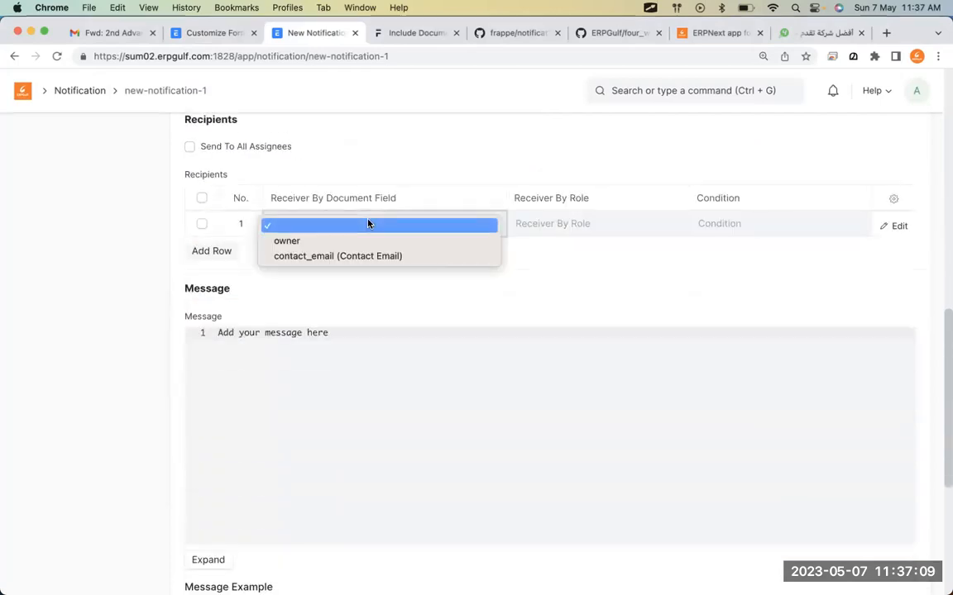
left_click(761, 300)
scroll(761, 298, "up", 5)
scroll(760, 297, "up", 3)
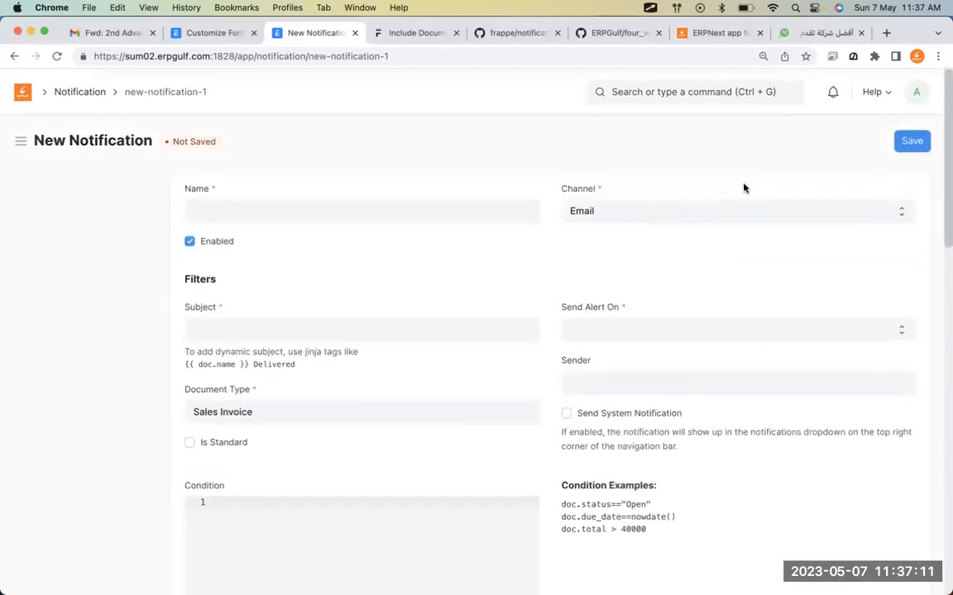
left_click(734, 215)
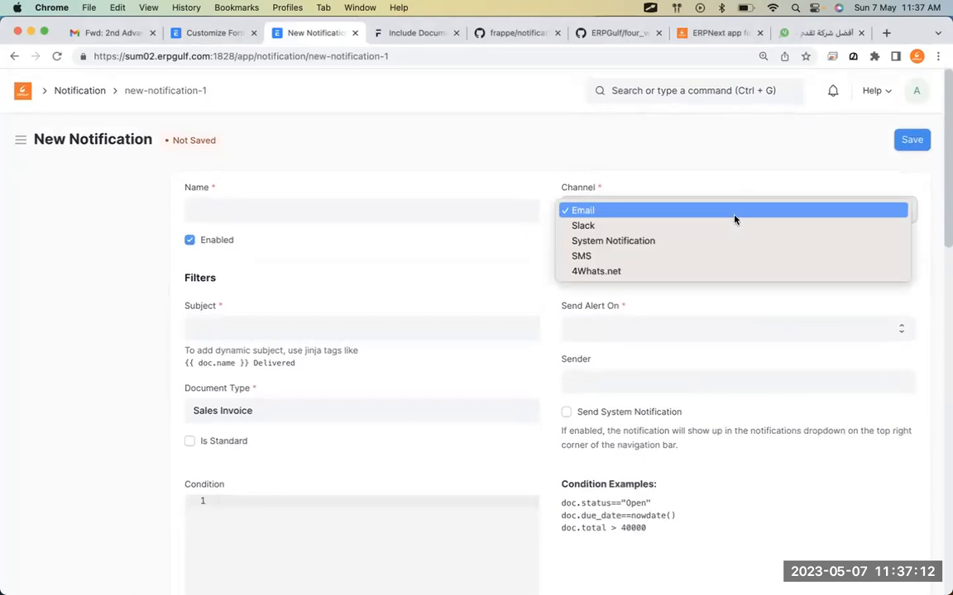
left_click(736, 258)
scroll(736, 263, "down", 3)
scroll(737, 264, "down", 5)
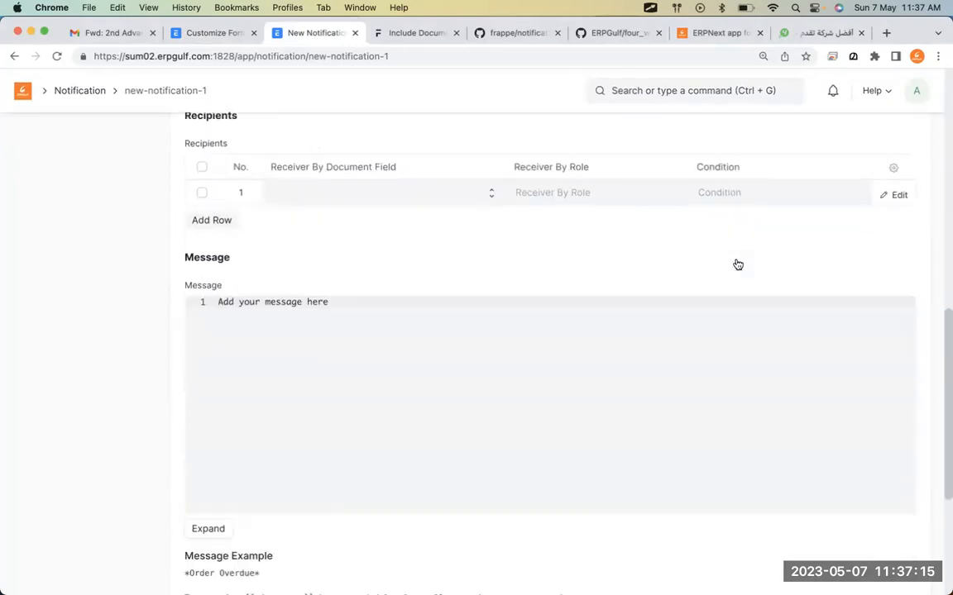
left_click(385, 195)
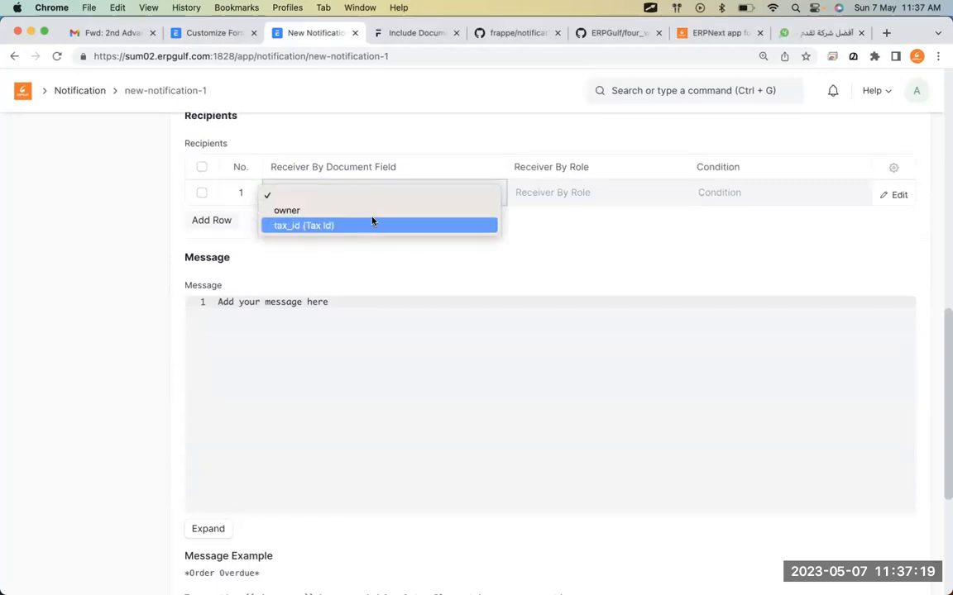
left_click(373, 220)
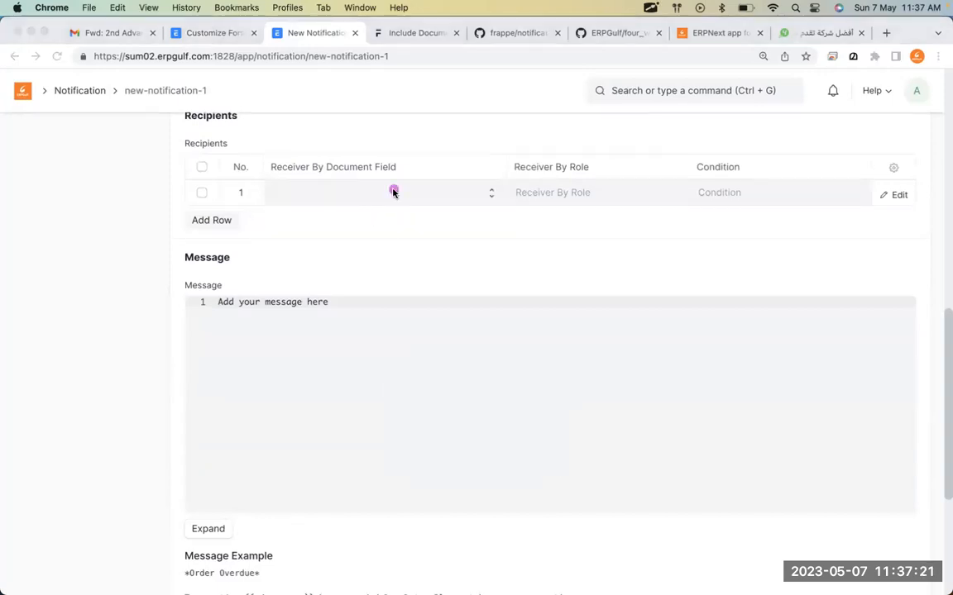
left_click(392, 192)
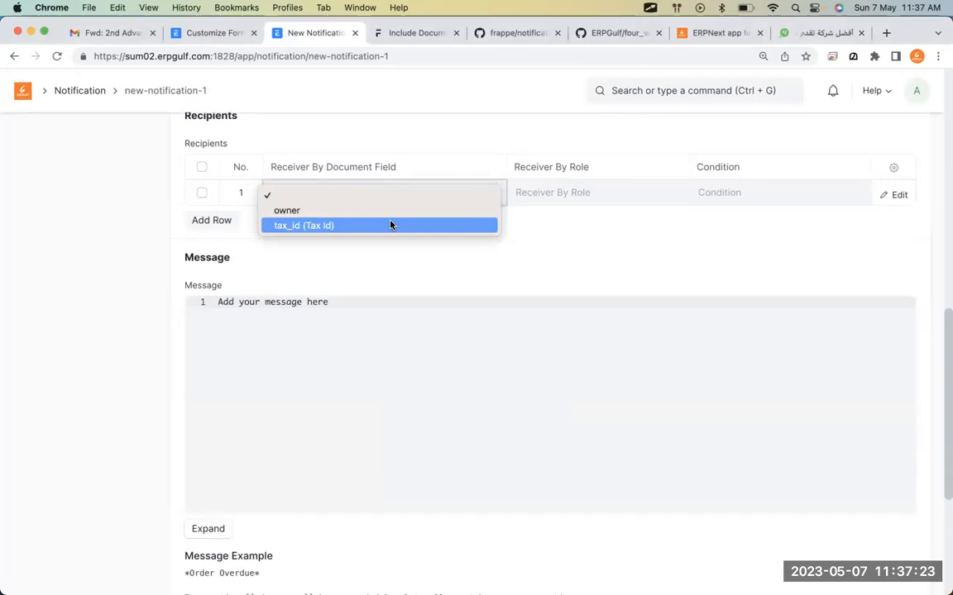
left_click(294, 103)
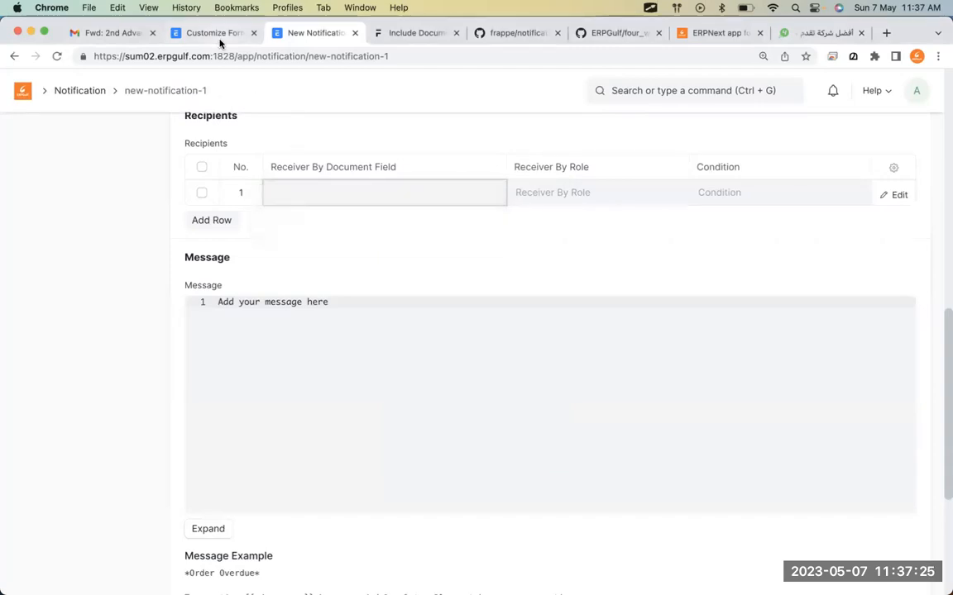
Delete 'Phone' from the Tax Id row's Options cell and click Update to save.
left_click(211, 33)
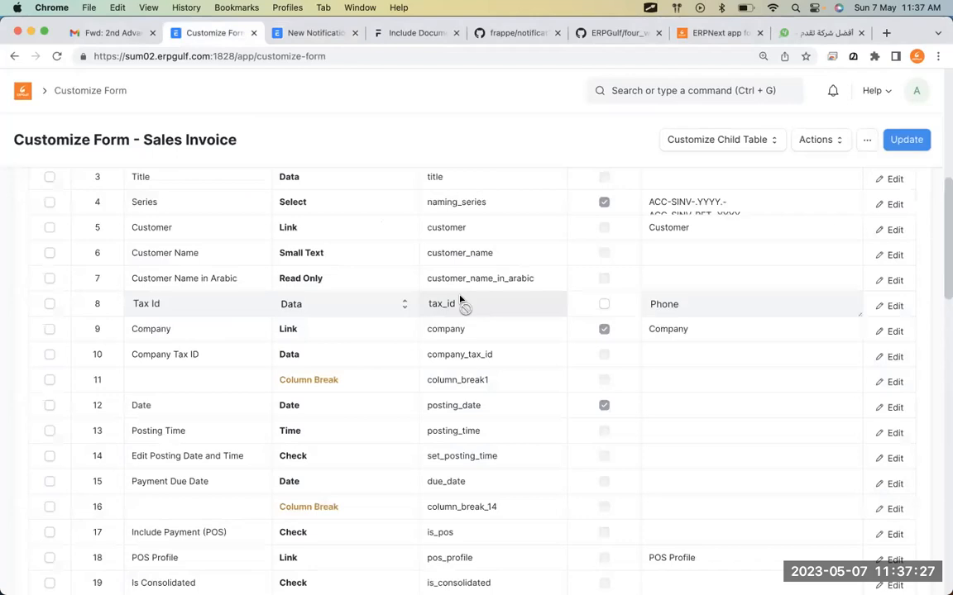
left_click(713, 314)
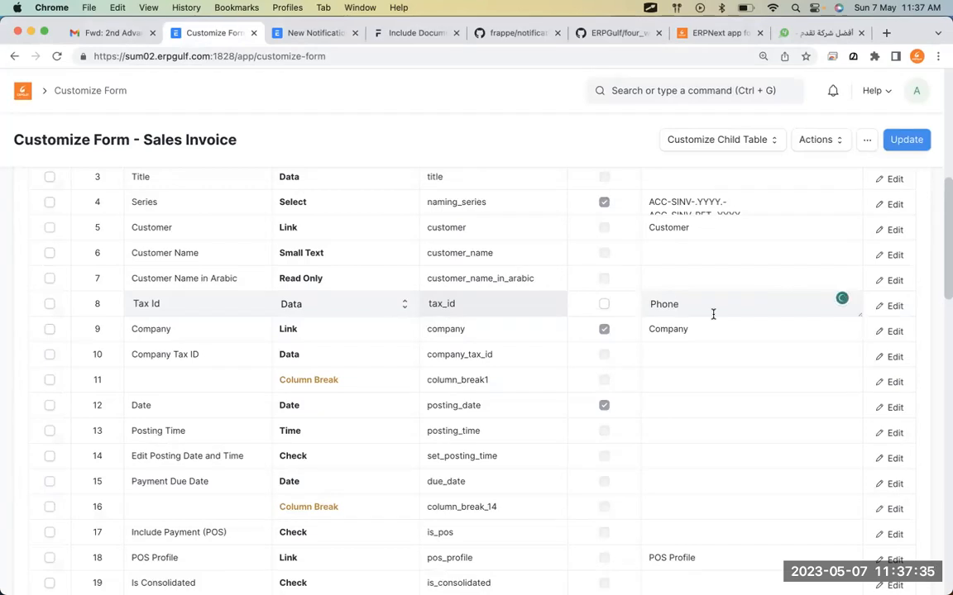
key("BackSpace")
key("BackSpace")
key("BackSpace")
key("BackSpace")
left_click(905, 140)
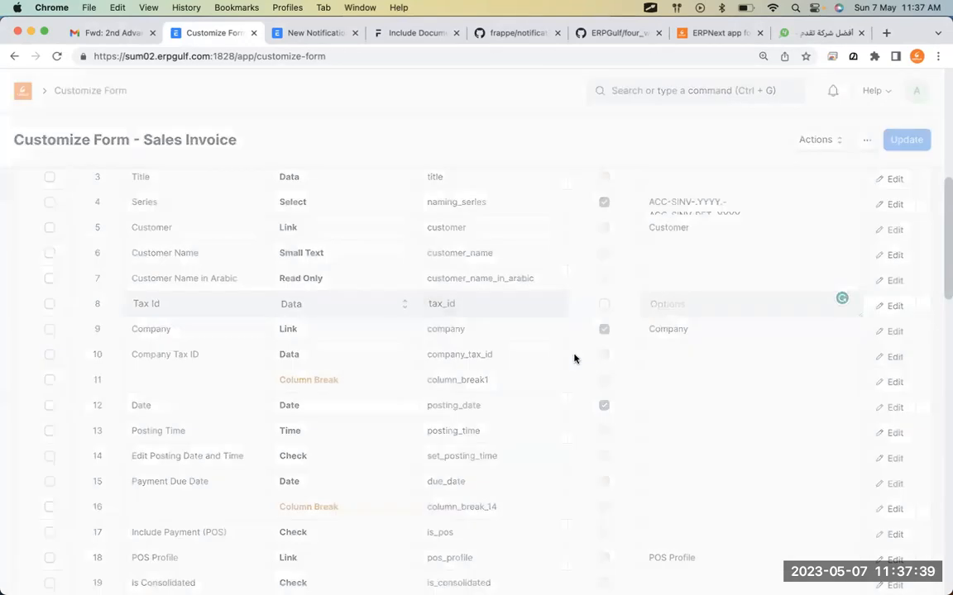
scroll(574, 357, "down", 10)
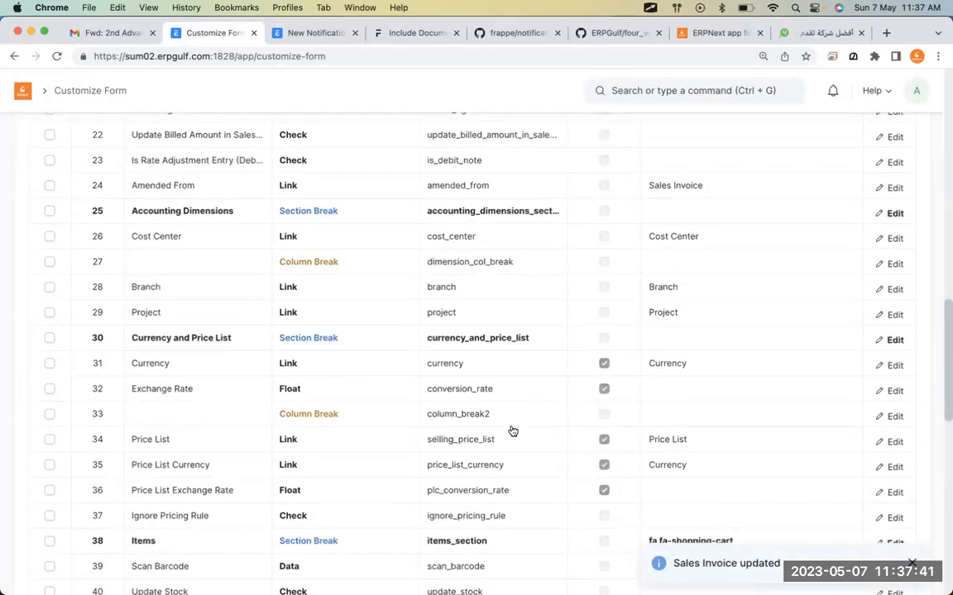
scroll(511, 432, "down", 8)
Page through the Sales Invoice fields table to row 144, Mobile No.
left_click(479, 487)
key("super+f")
type("phoeho")
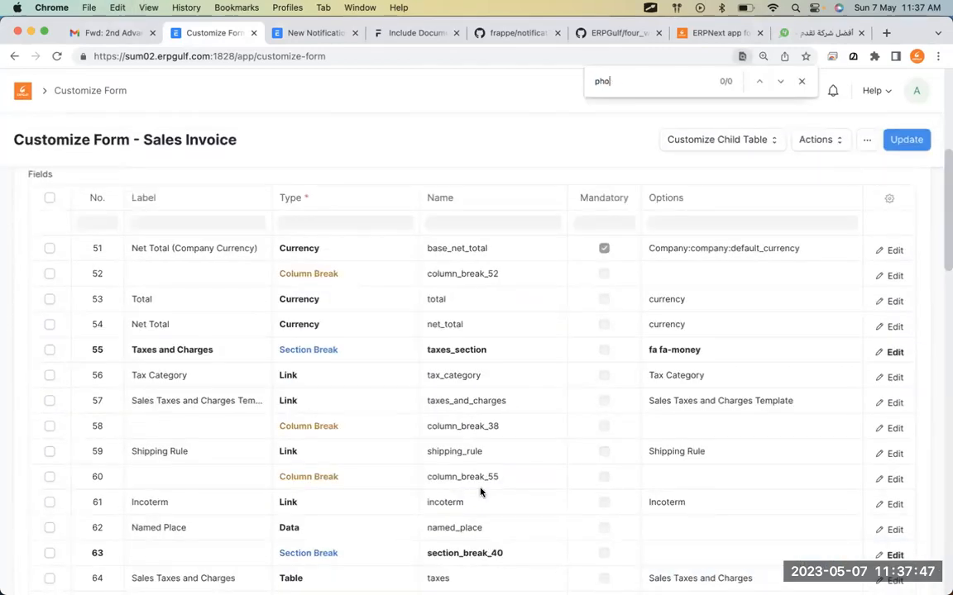
scroll(481, 493, "down", 15)
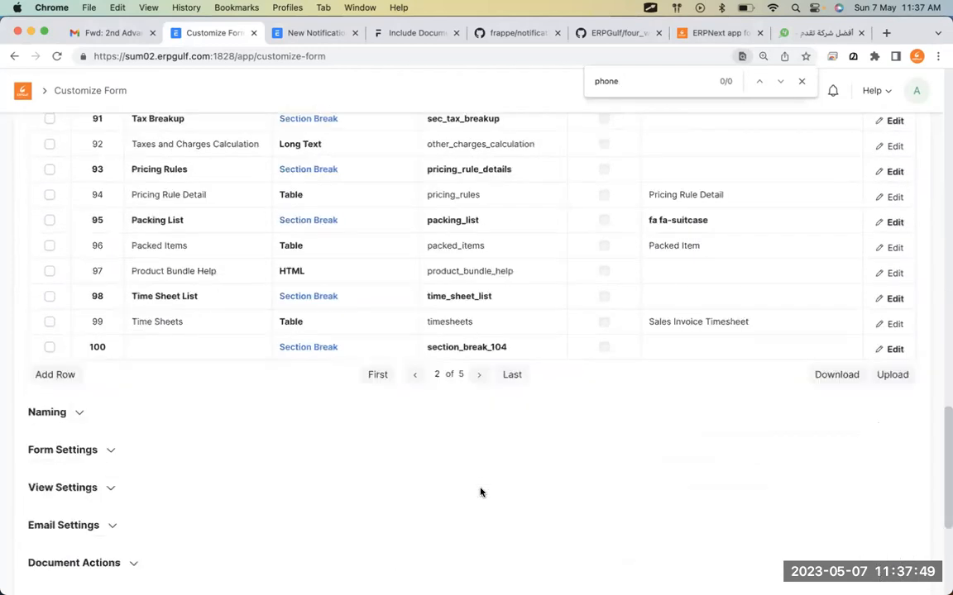
left_click(479, 275)
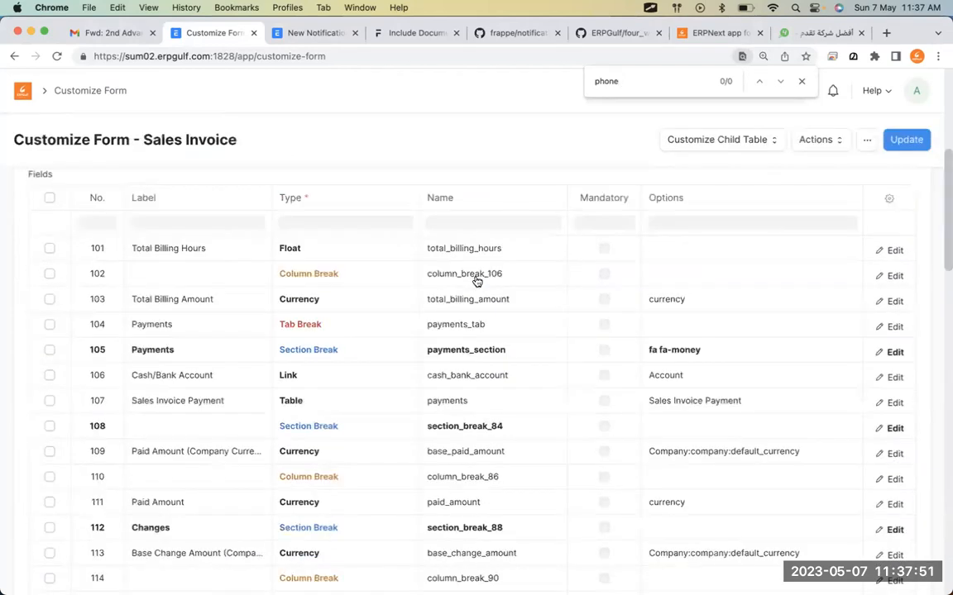
scroll(476, 282, "down", 5)
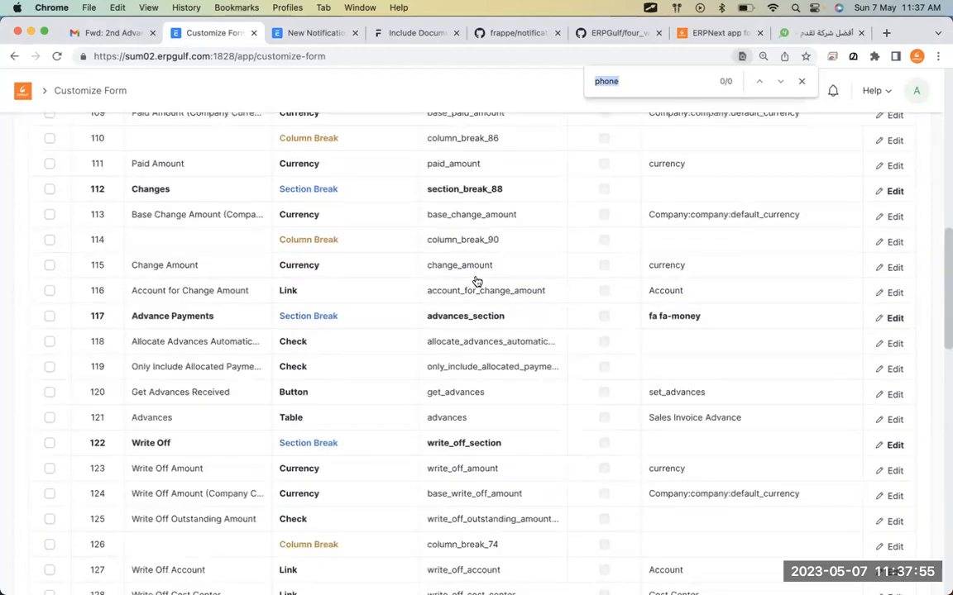
scroll(476, 282, "down", 8)
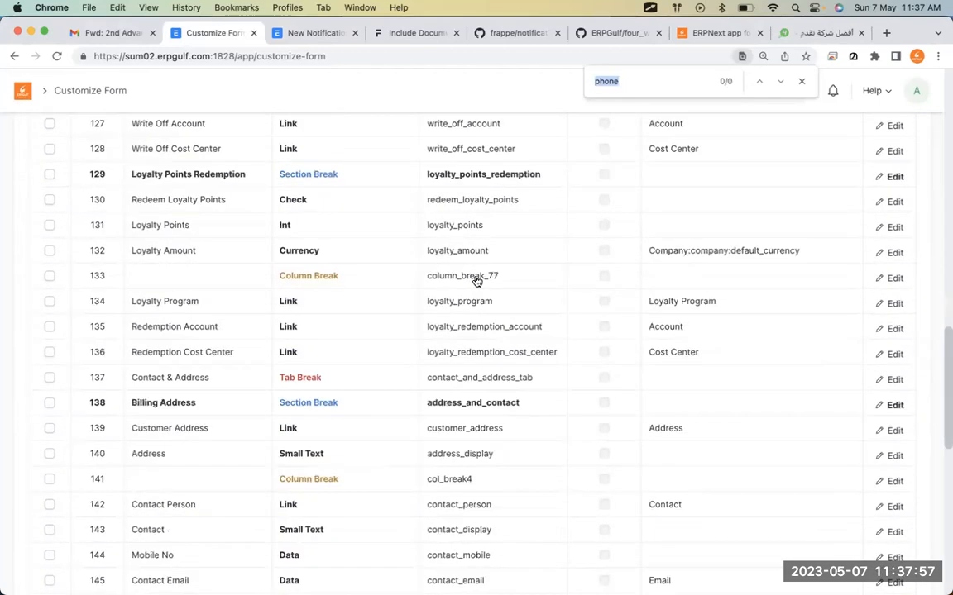
scroll(265, 348, "down", 2)
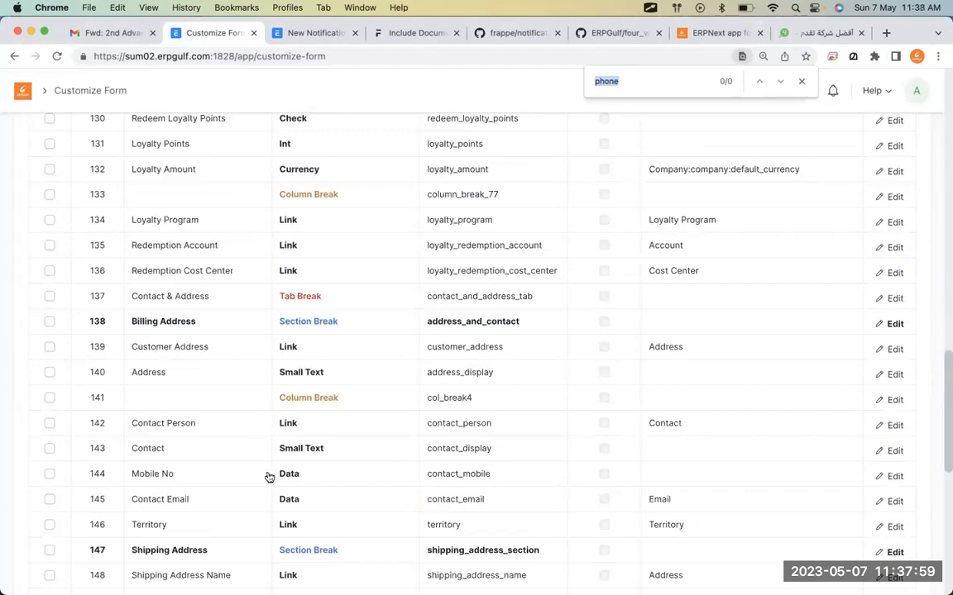
scroll(269, 477, "down", 2)
Enter Phone in the Mobile No field's Options and save the customization with Update.
left_click(404, 441)
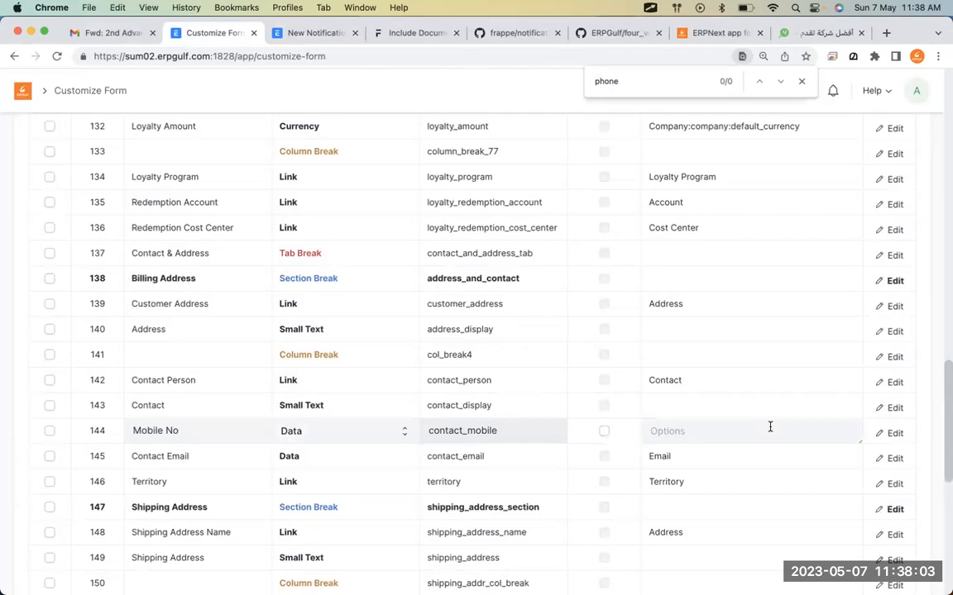
type("Phon")
scroll(908, 342, "up", 3)
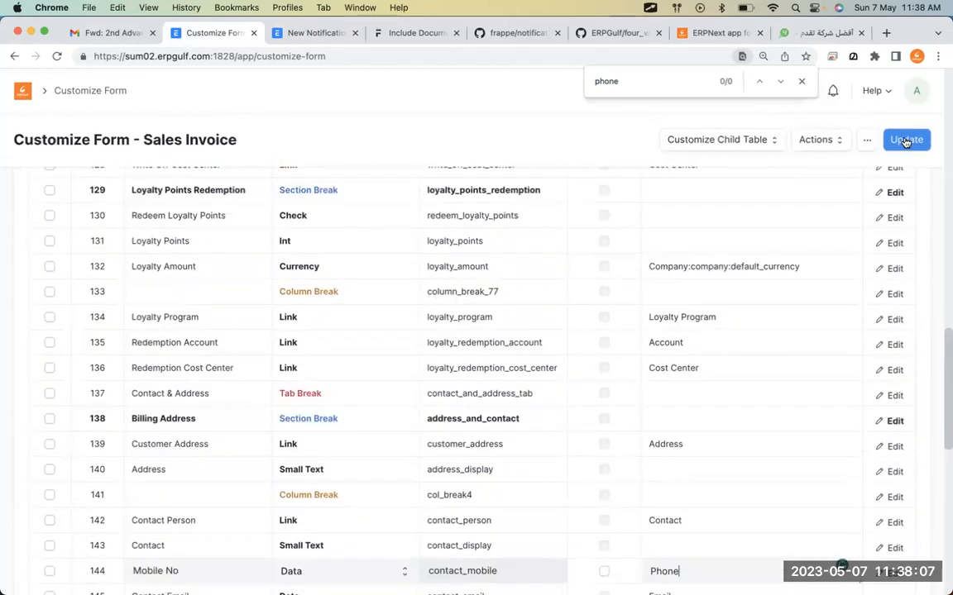
left_click(904, 141)
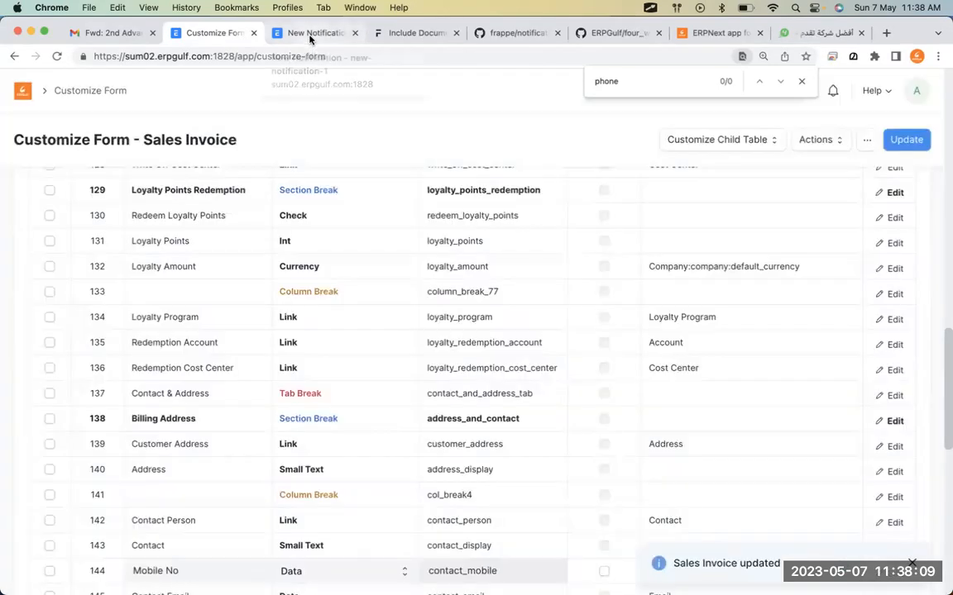
left_click(311, 35)
Reload the notification, set Document Type to Sales Invoice, and add an empty recipient row.
key("super+r")
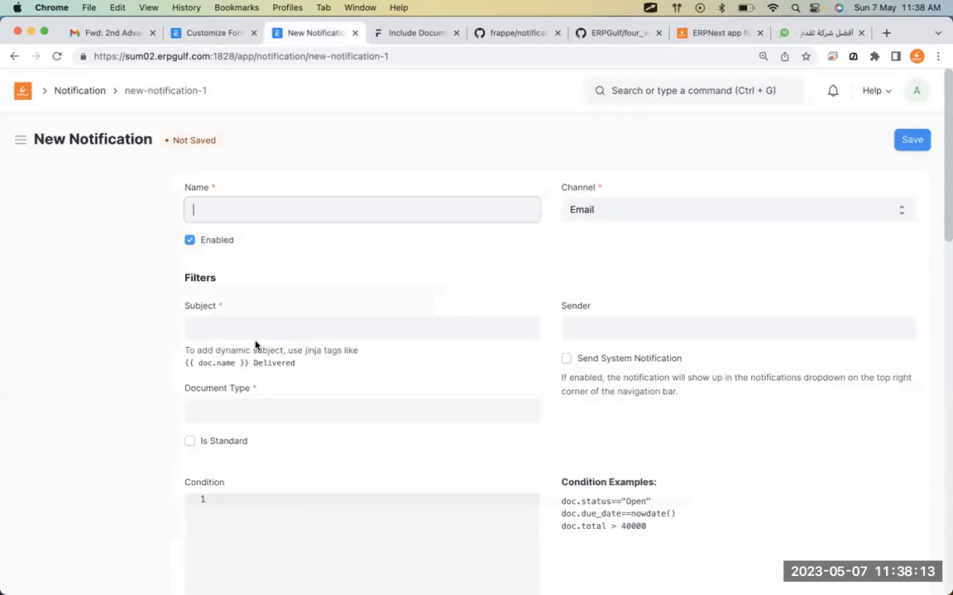
left_click(278, 415)
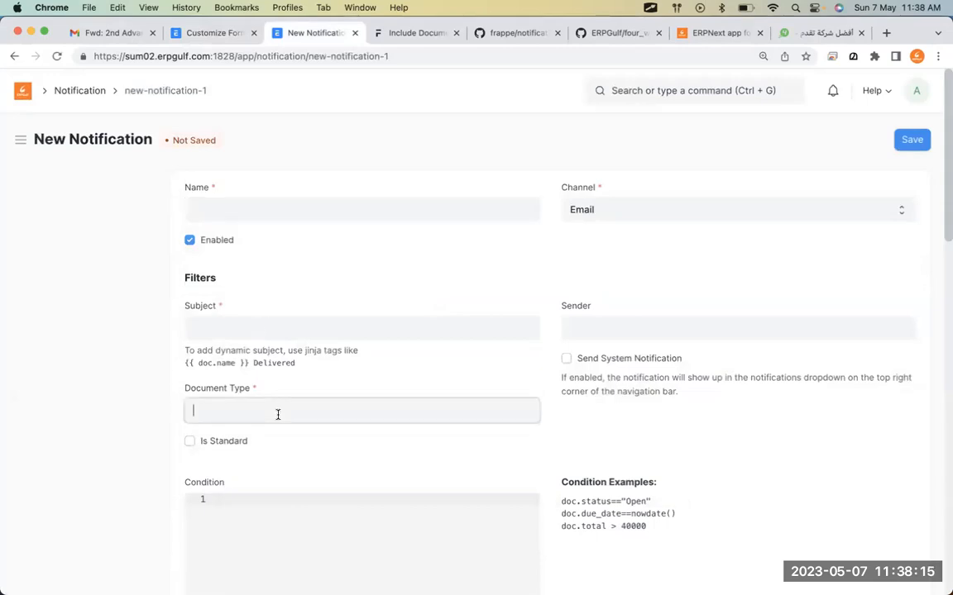
type("sales in")
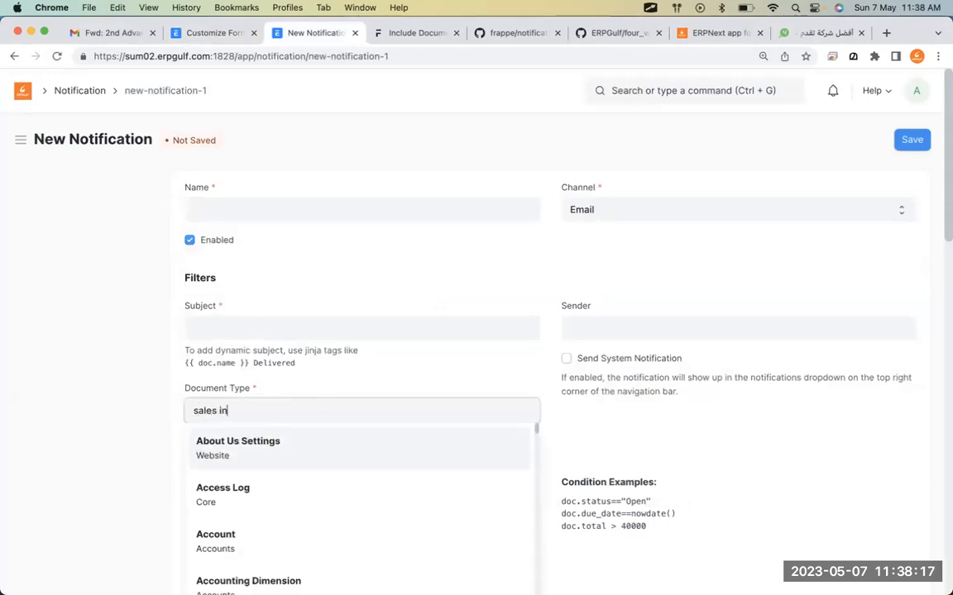
left_click(279, 442)
scroll(276, 439, "down", 10)
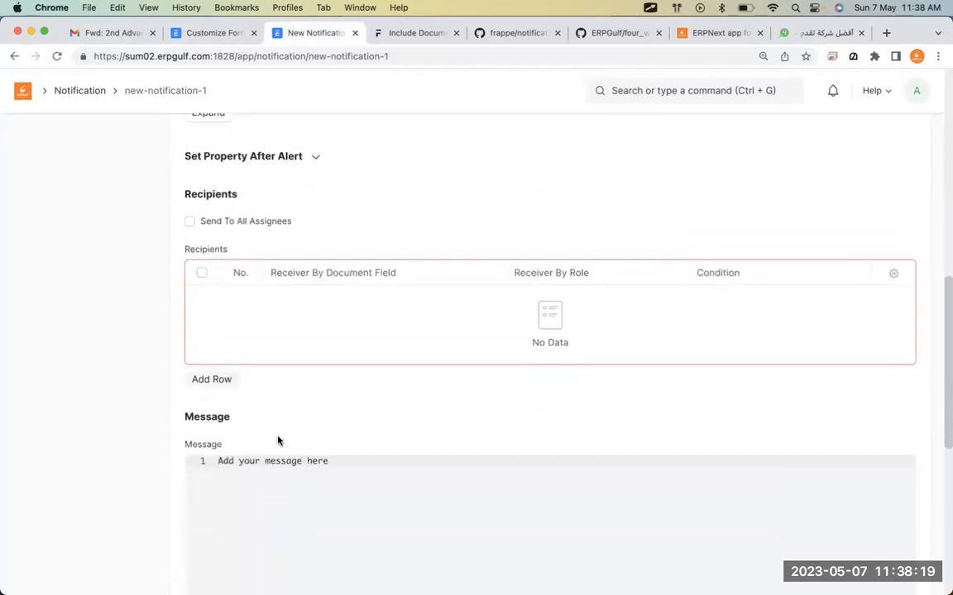
left_click(212, 380)
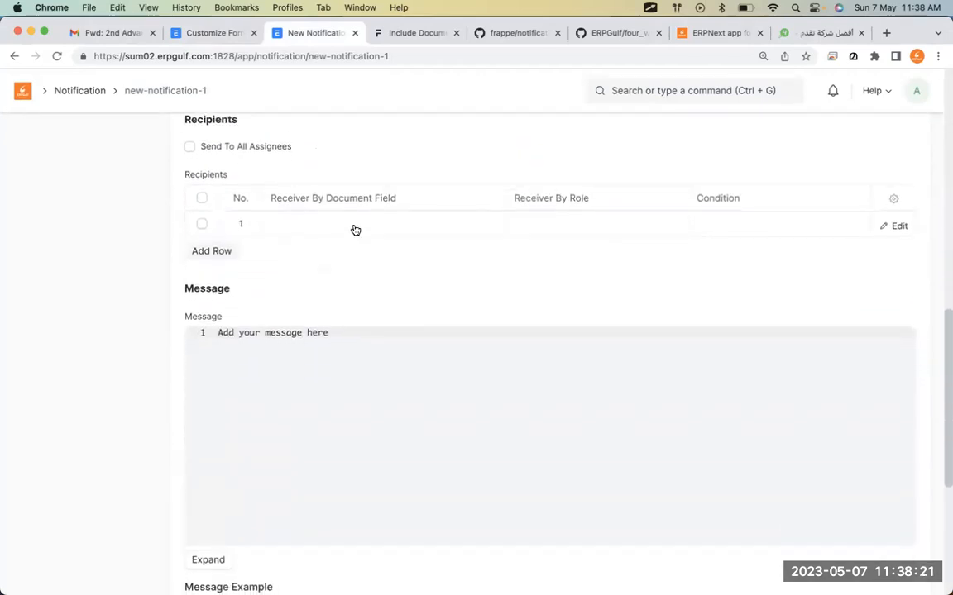
left_click(353, 229)
left_click(738, 266)
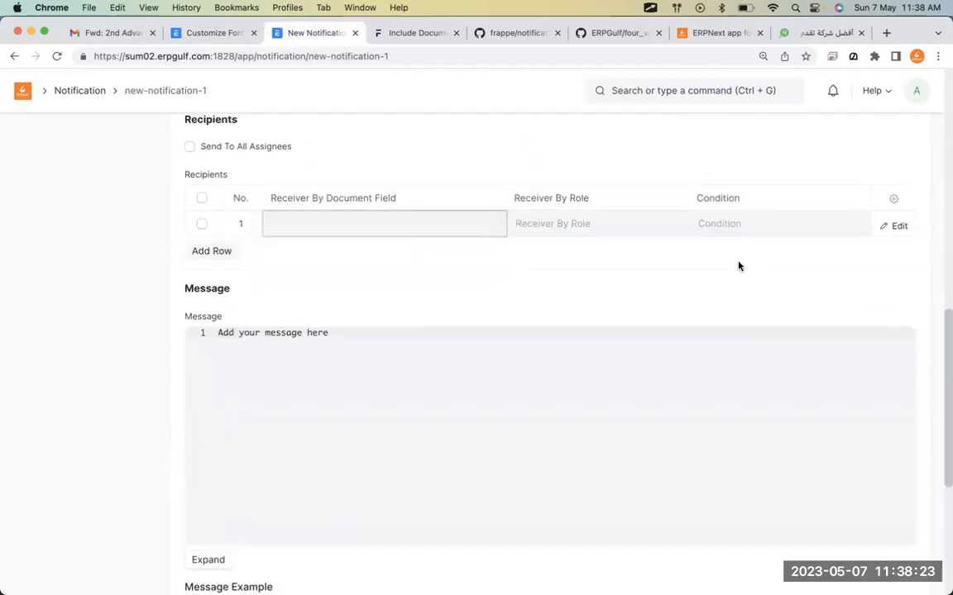
scroll(727, 248, "up", 10)
Set the channel to SMS and confirm contact_mobile (Mobile No) is now offered as a receiver.
left_click(713, 222)
left_click(712, 221)
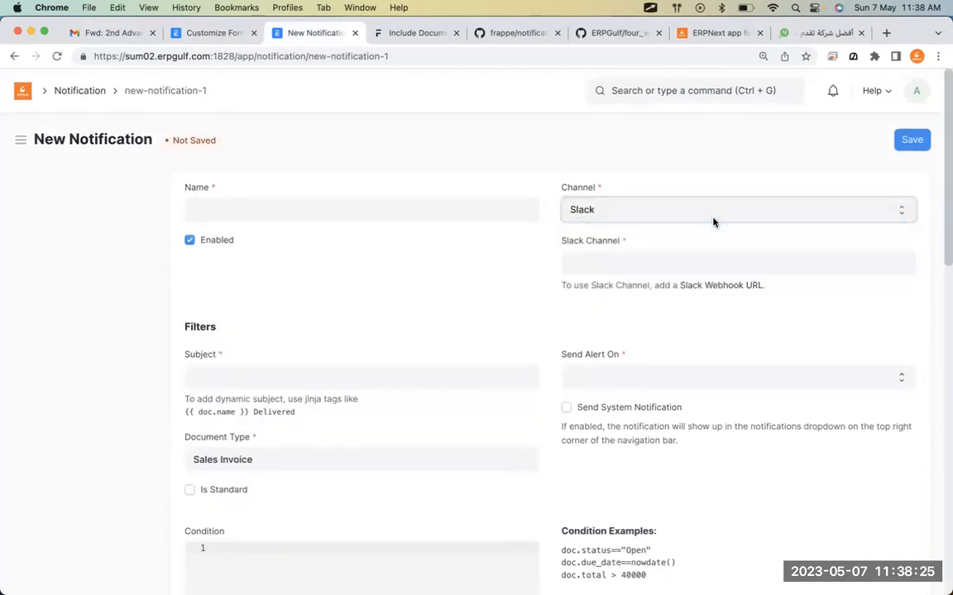
left_click(712, 220)
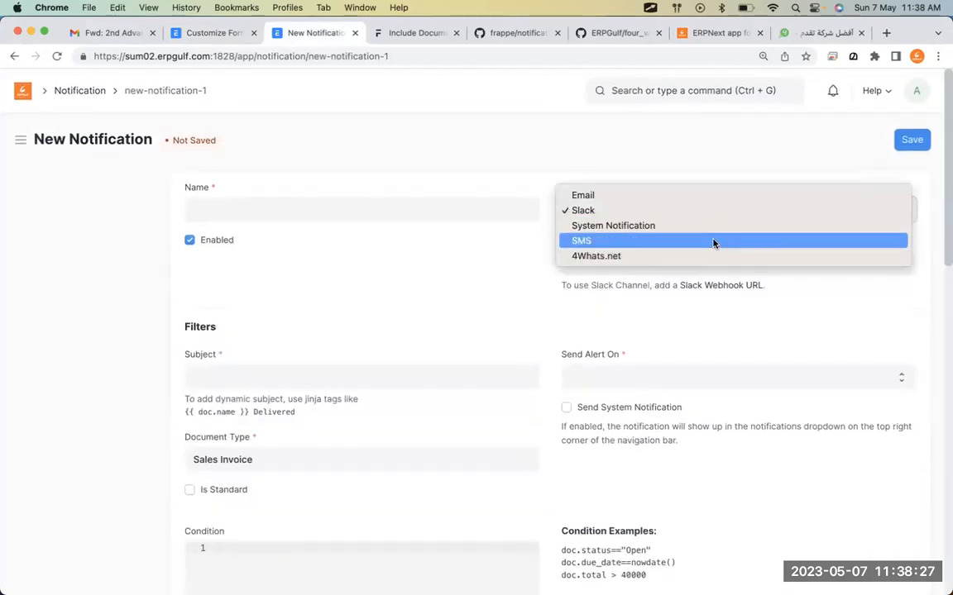
left_click(715, 240)
scroll(610, 463, "down", 10)
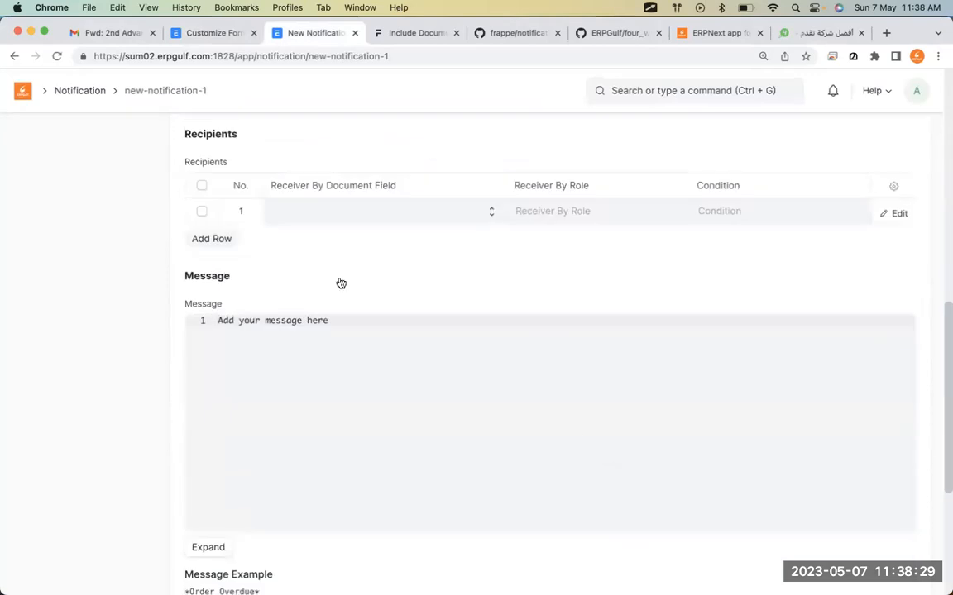
left_click(368, 210)
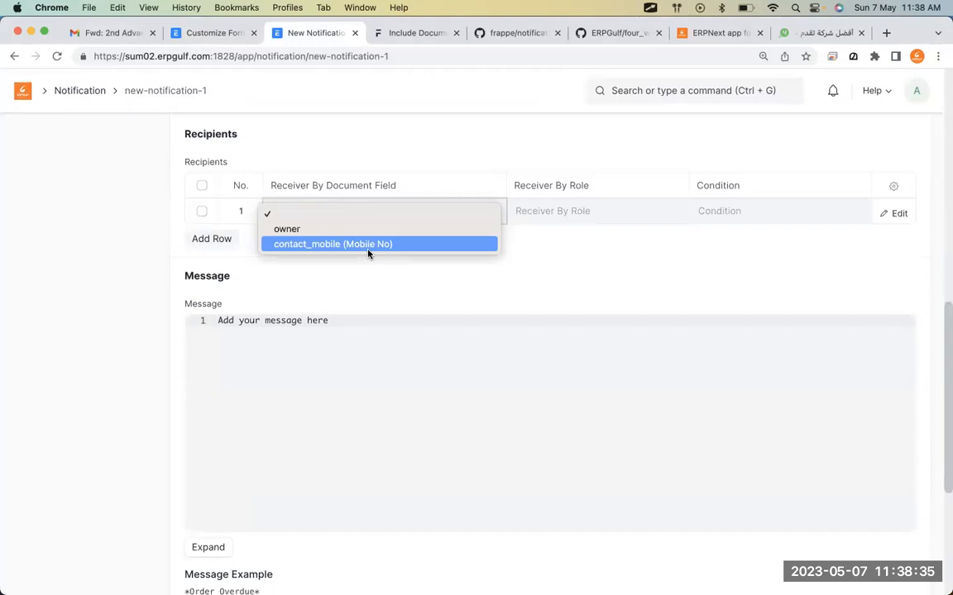
left_click(465, 245)
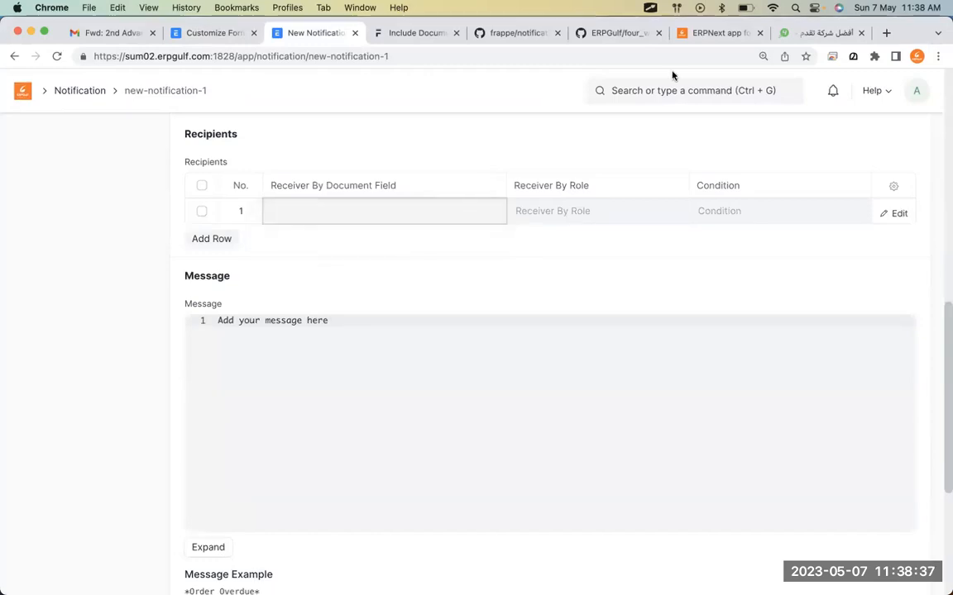
left_click(622, 38)
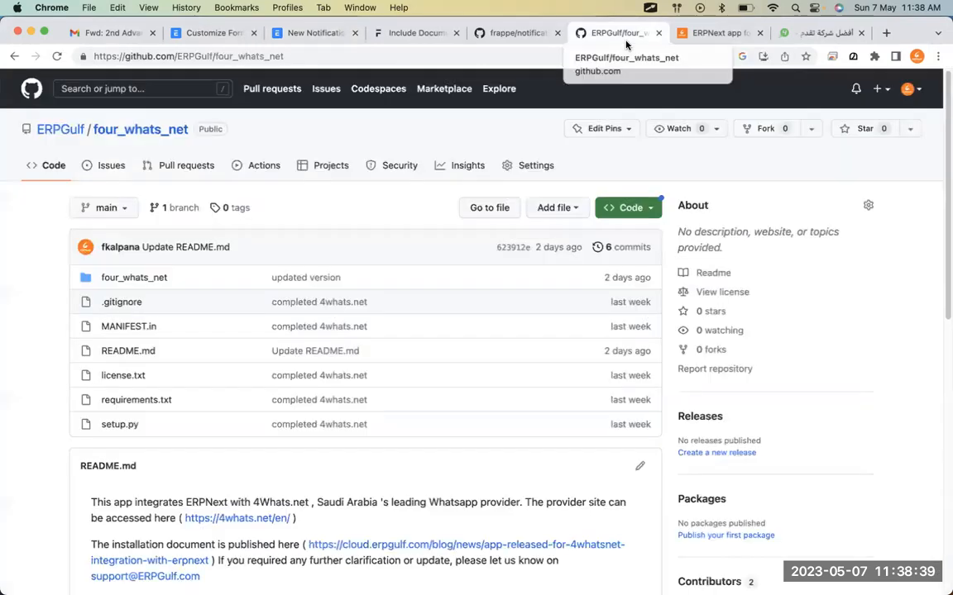
Annotate lines 69–71 of frappe's notification.js where WhatsApp/SMS keep only Phone-option fields.
left_click(518, 33)
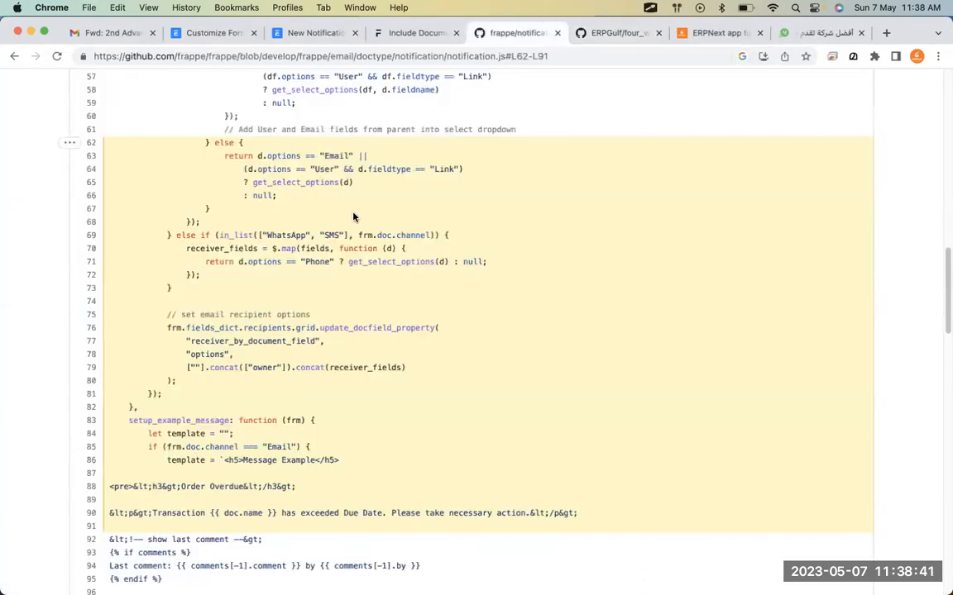
key("alt+Tab")
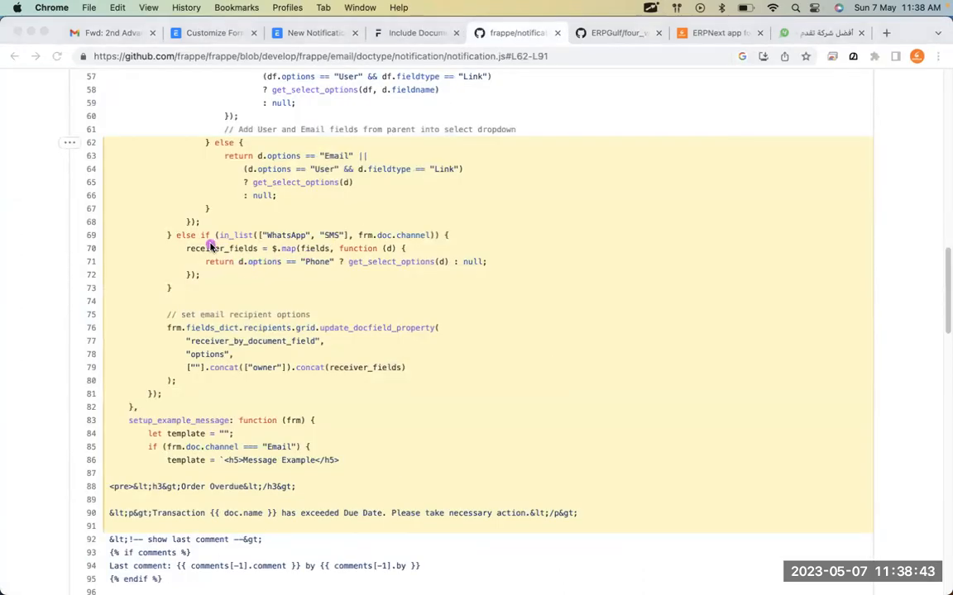
left_click_drag(220, 264, 302, 263)
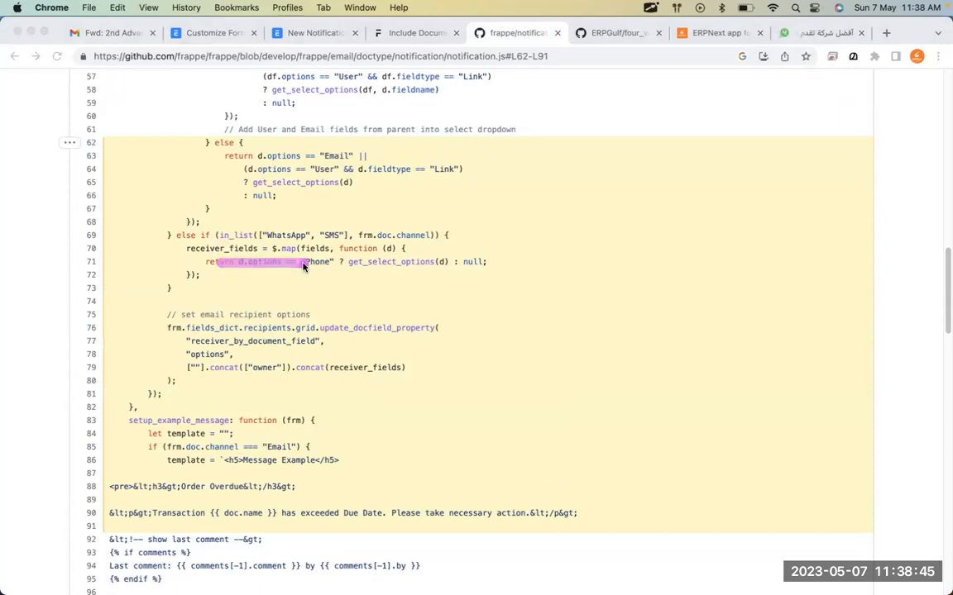
mouse_move(493, 248)
left_mouse_down()
mouse_move(405, 242)
mouse_move(358, 266)
mouse_move(386, 270)
left_mouse_up()
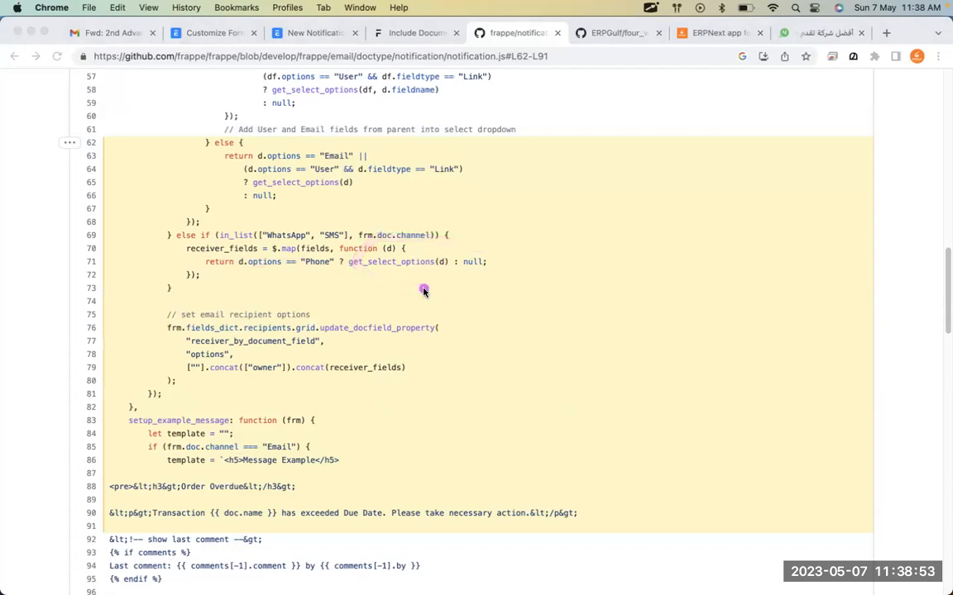
key("Escape")
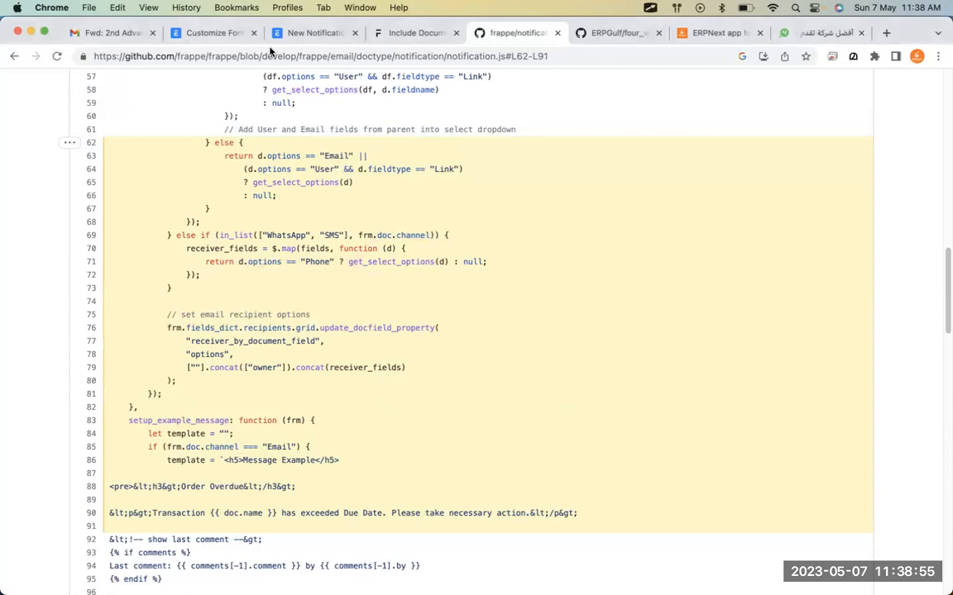
Open the Issue Customize Form through an 'isse' search and the Issue list's Customize action.
left_click(217, 33)
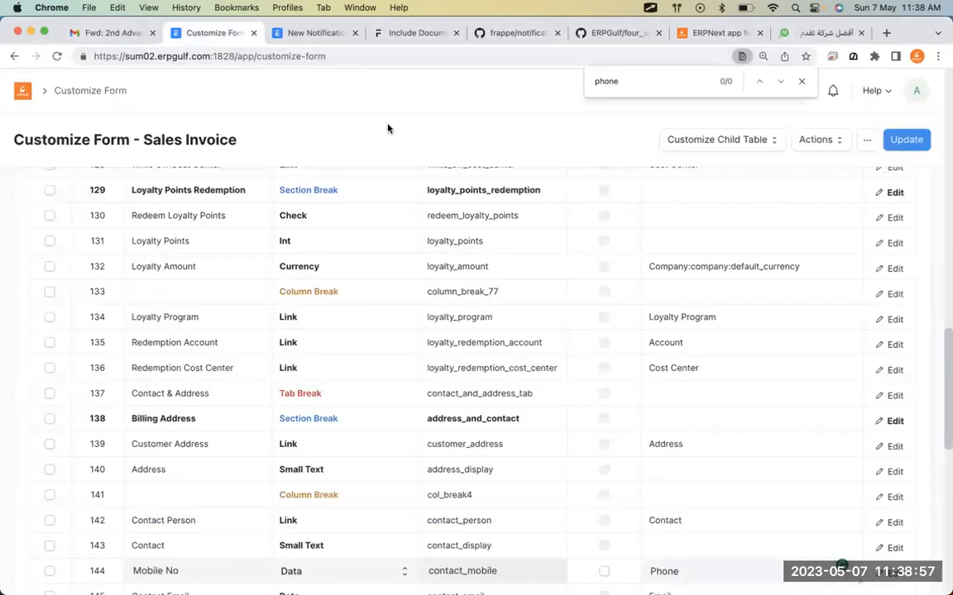
scroll(388, 129, "up", 10)
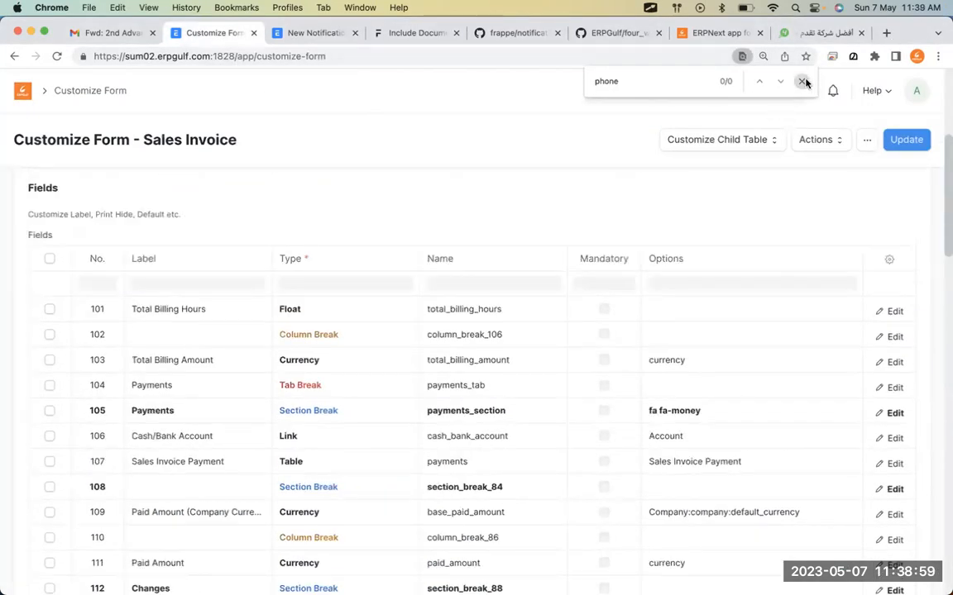
left_click(803, 81)
left_click(687, 88)
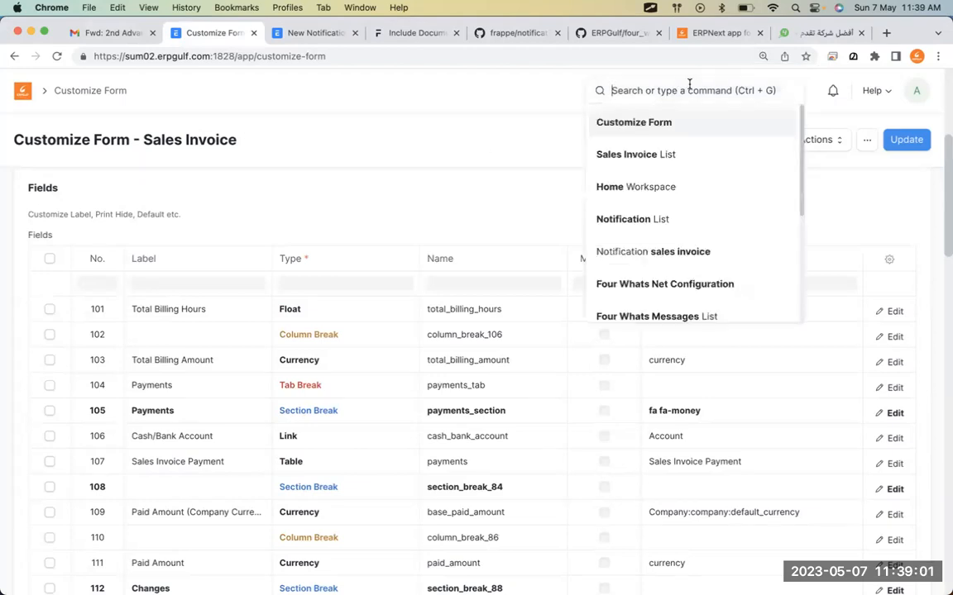
type("isse")
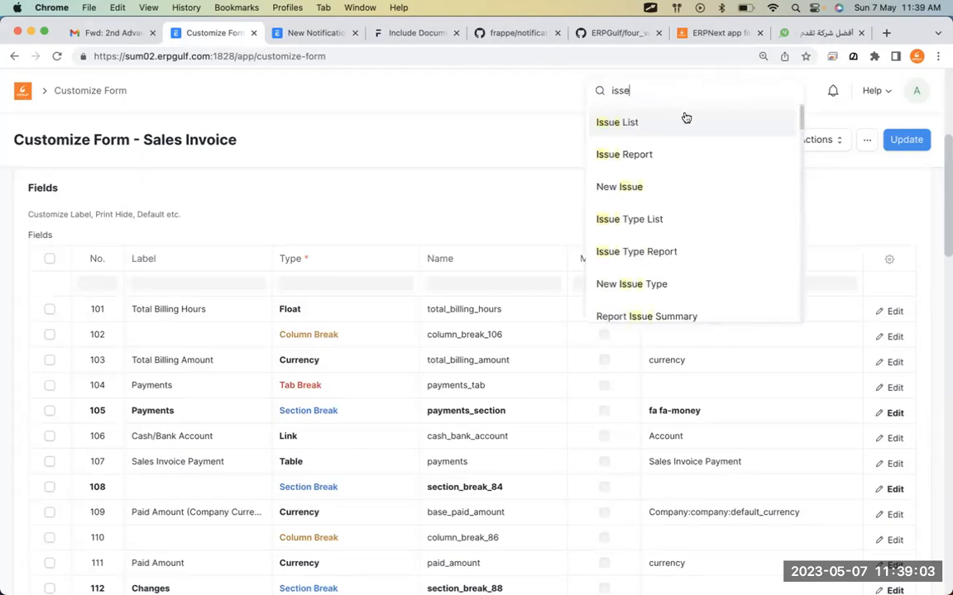
left_click(683, 116)
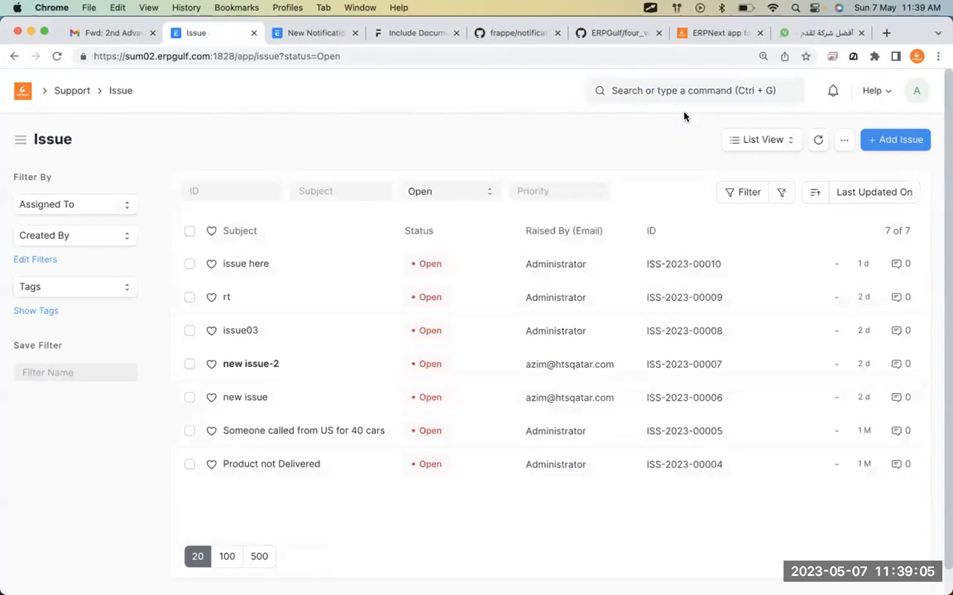
left_click(848, 147)
left_click(784, 253)
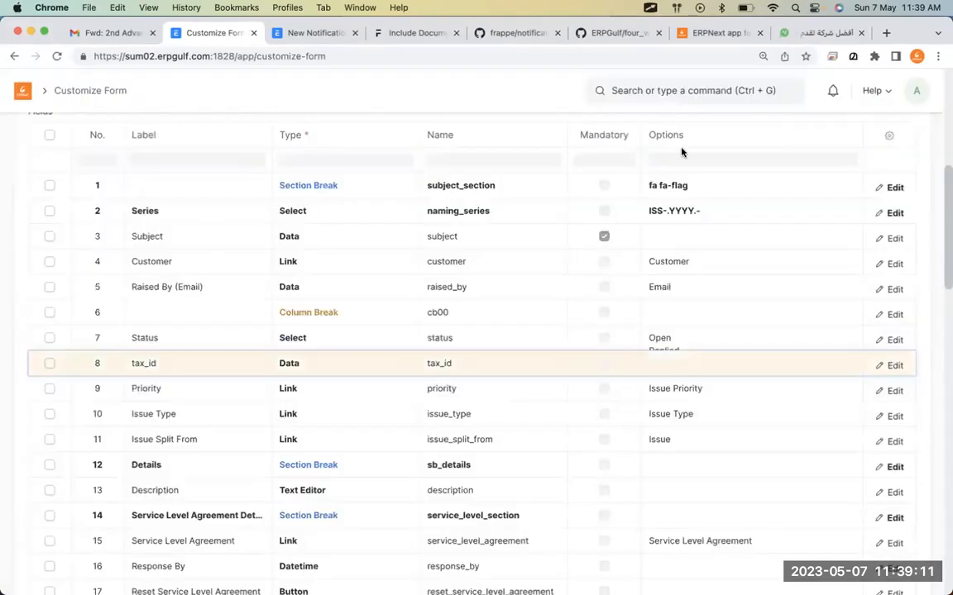
Scroll the Issue fields looking for a phone field, then return to the notification.
scroll(687, 334, "down", 5)
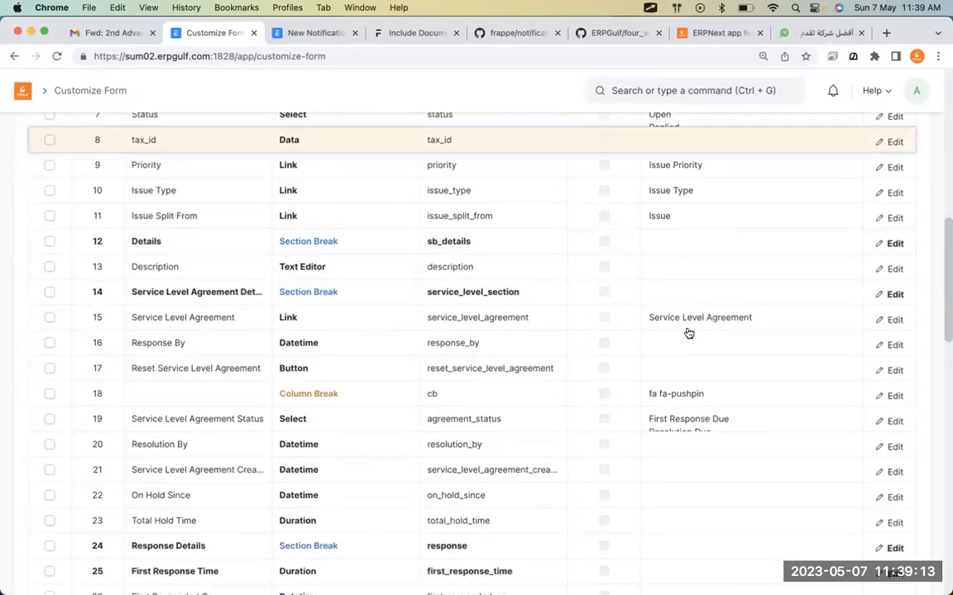
scroll(689, 333, "down", 10)
scroll(689, 333, "down", 5)
scroll(689, 333, "up", 20)
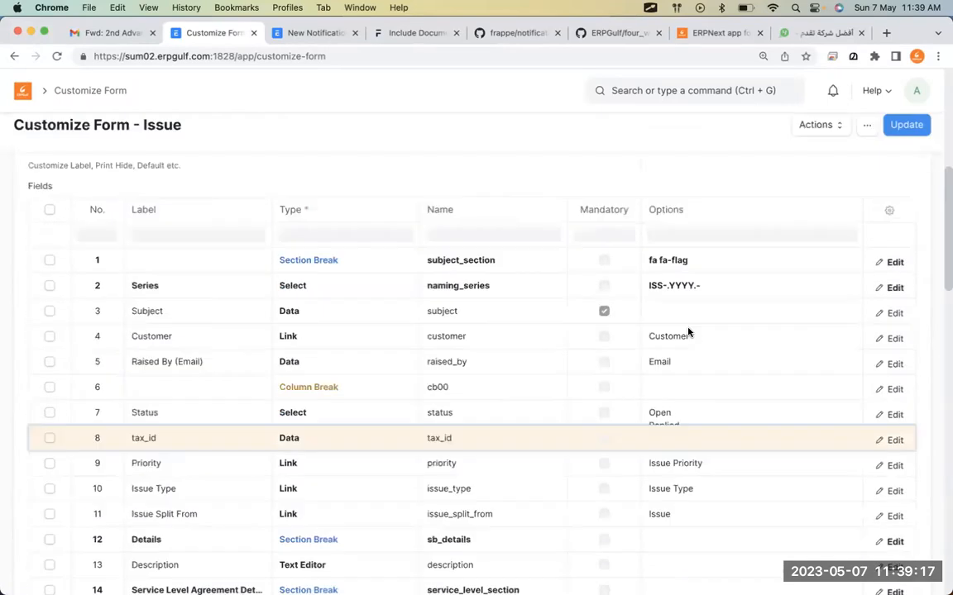
left_click(294, 33)
scroll(328, 156, "up", 10)
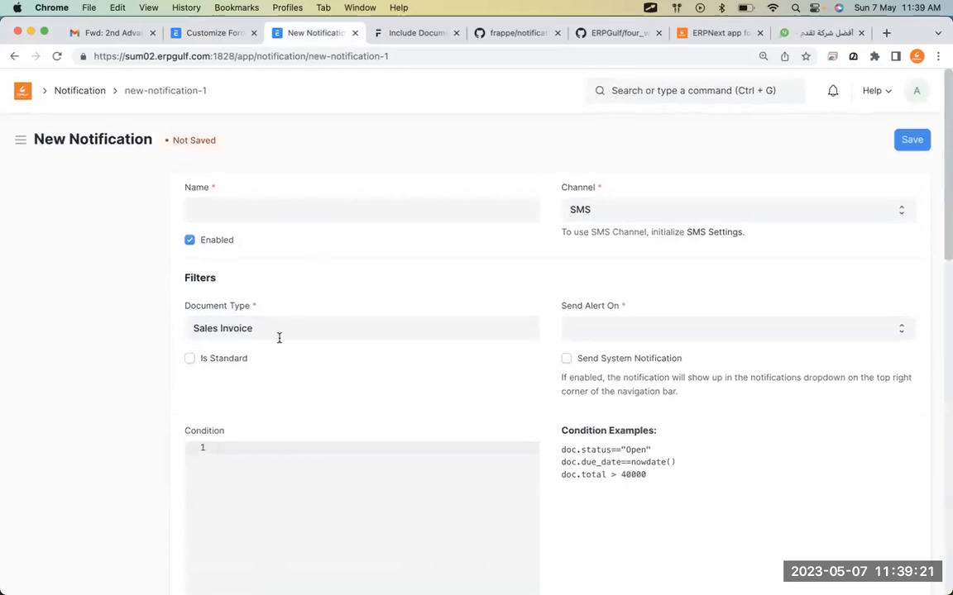
Reload the notification, set Document Type to Issue, and add a recipient row.
left_click(57, 56)
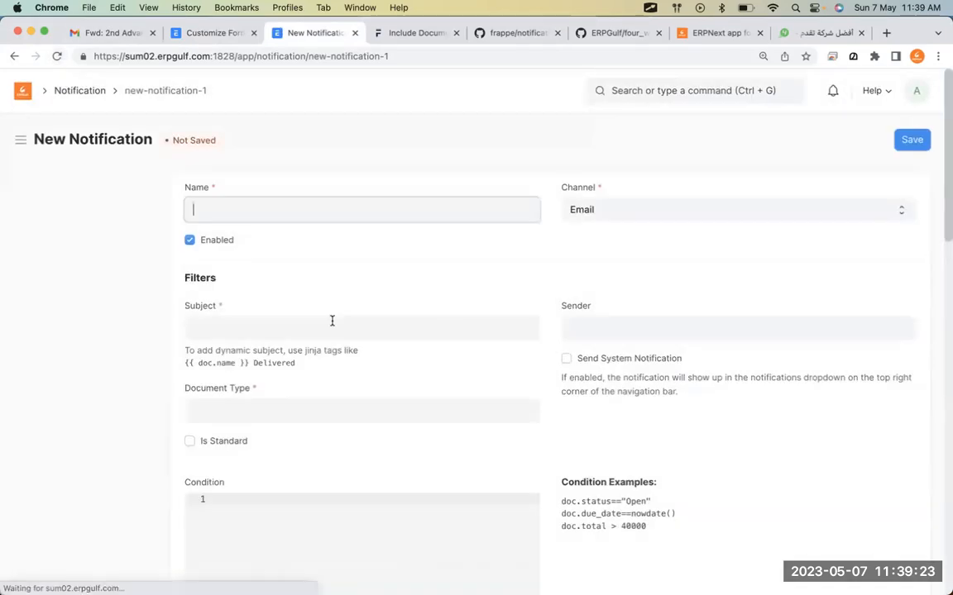
left_click(267, 408)
type("u")
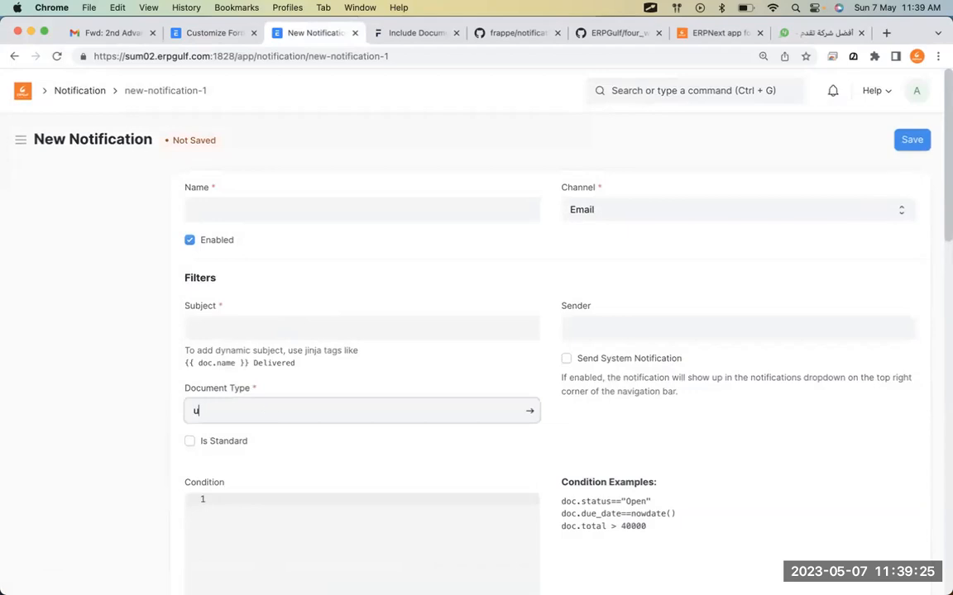
type("ssue")
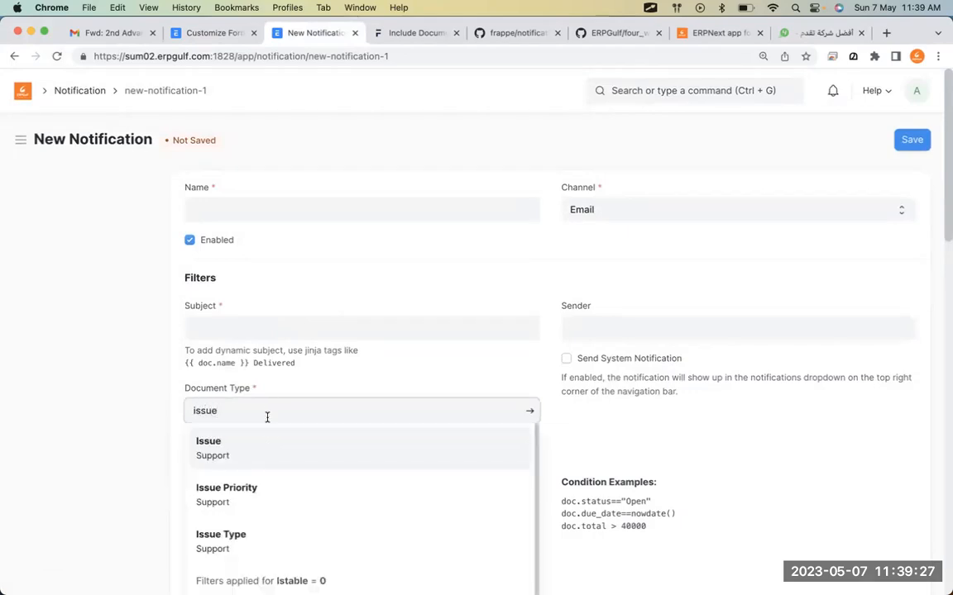
left_click(271, 446)
scroll(268, 446, "down", 10)
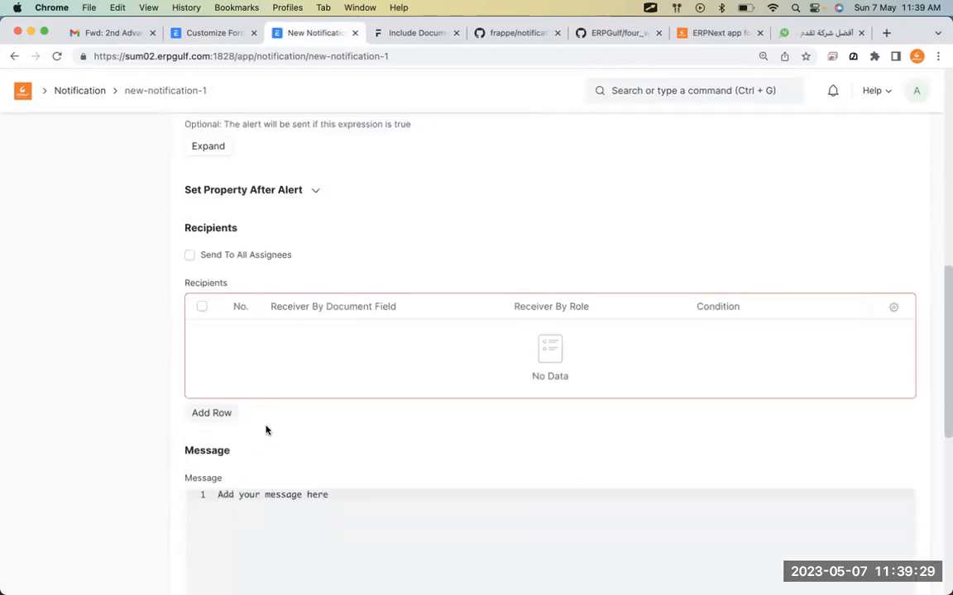
left_click(217, 412)
scroll(321, 298, "down", 3)
left_click(382, 220)
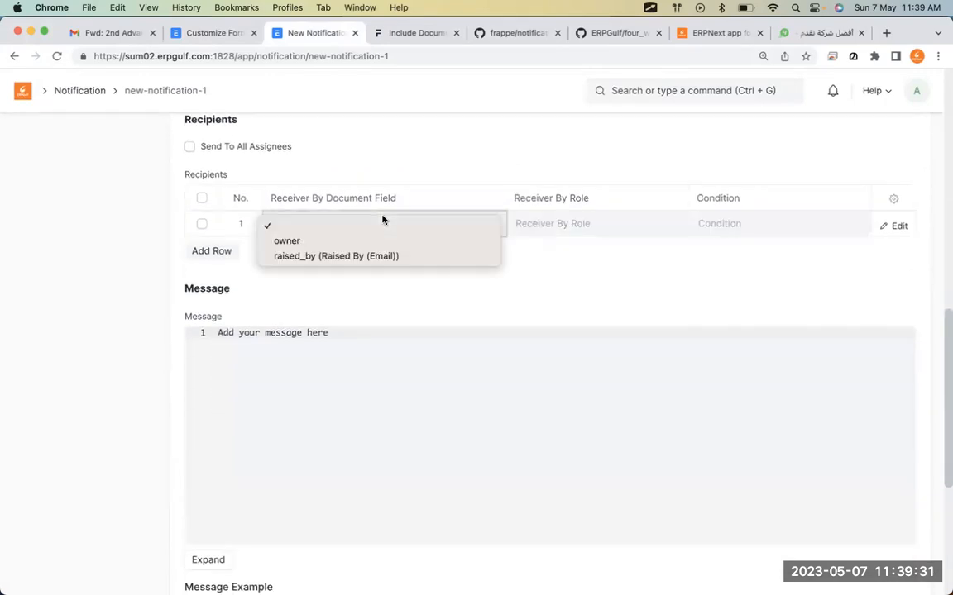
left_click(770, 298)
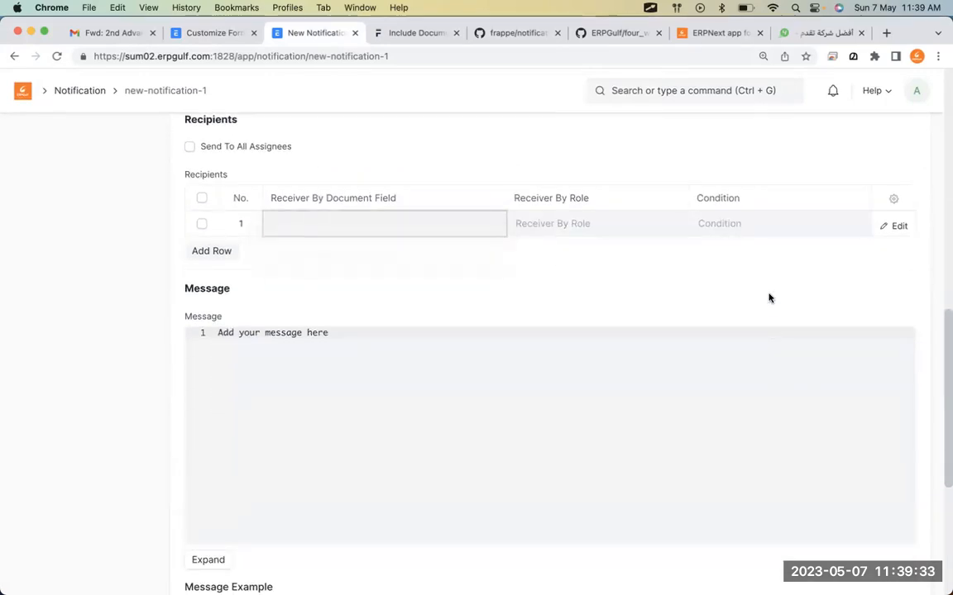
Set the channel to SMS and check the Issue receiver fields, leaving none picked.
scroll(770, 298, "up", 10)
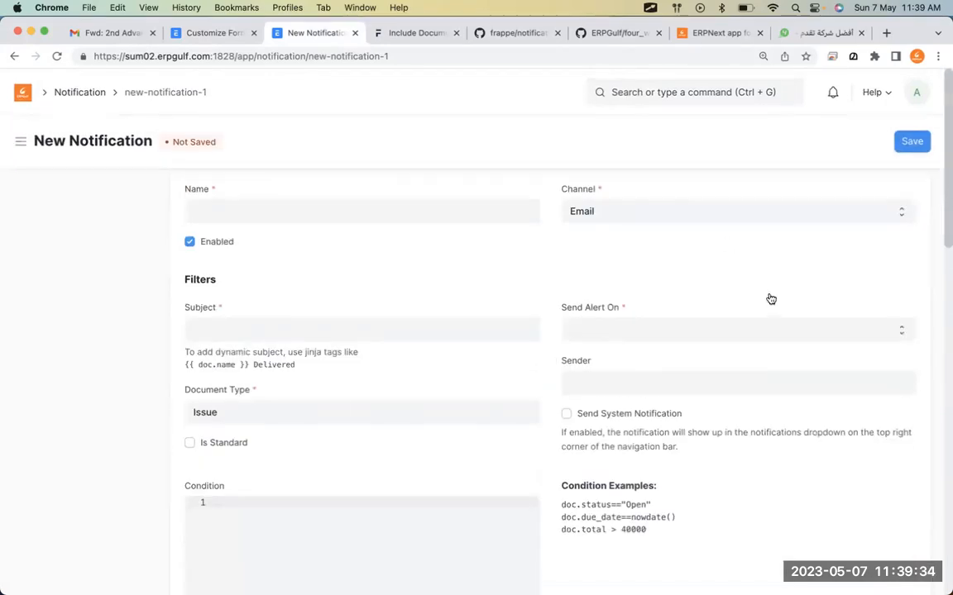
left_click(721, 217)
left_click(721, 257)
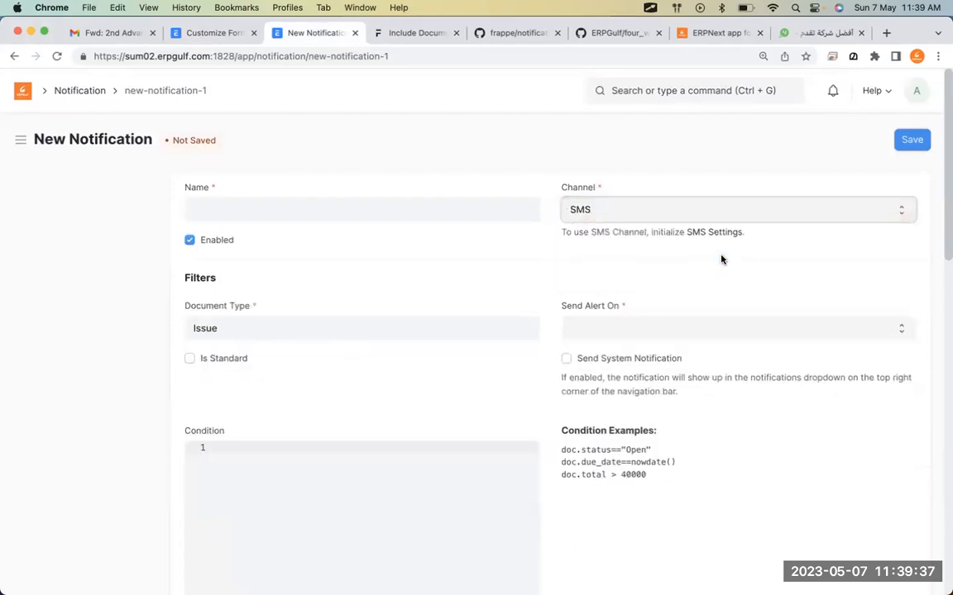
scroll(721, 260, "down", 5)
scroll(722, 258, "down", 4)
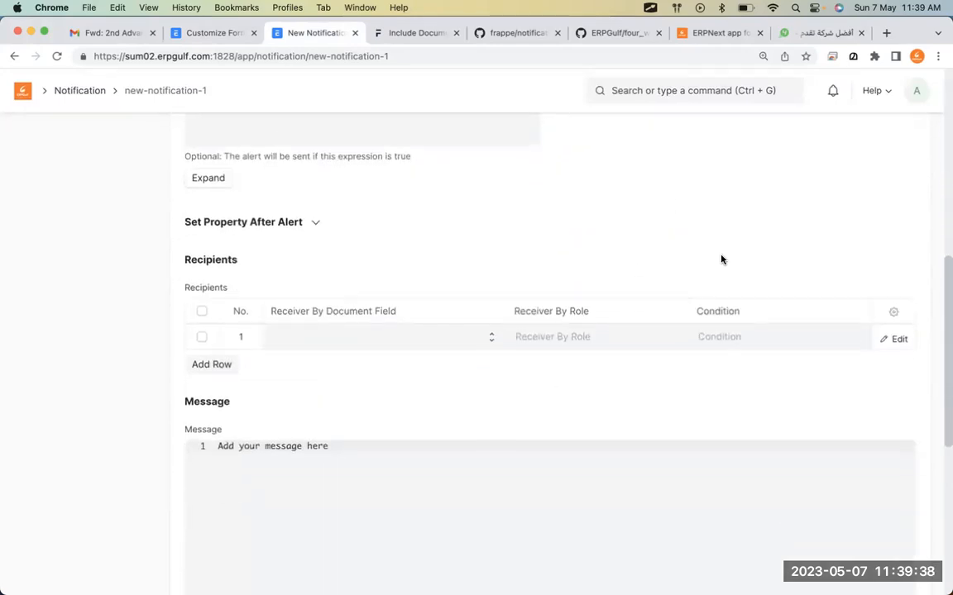
left_click(463, 329)
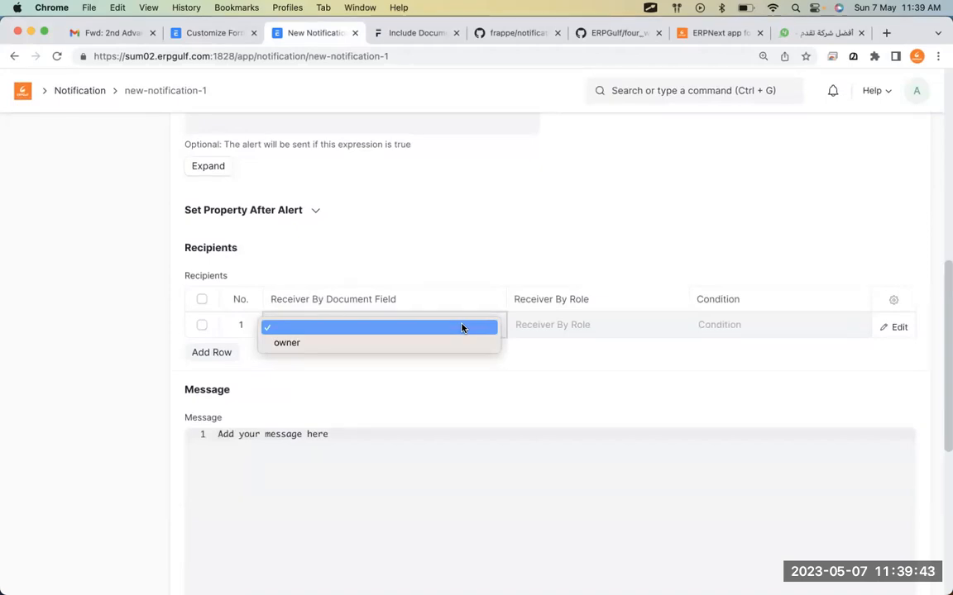
left_click(134, 277)
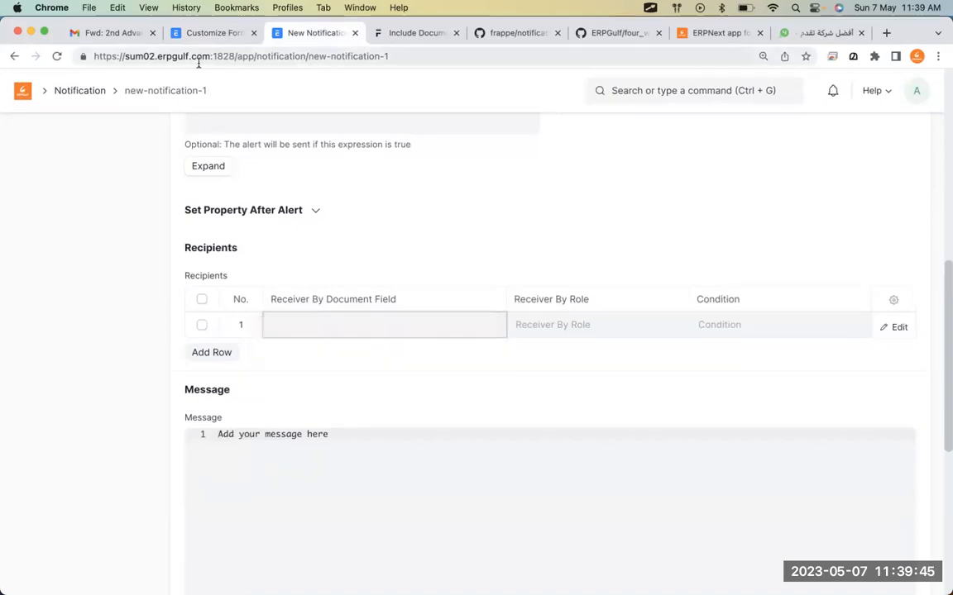
left_click(215, 32)
scroll(454, 403, "down", 5)
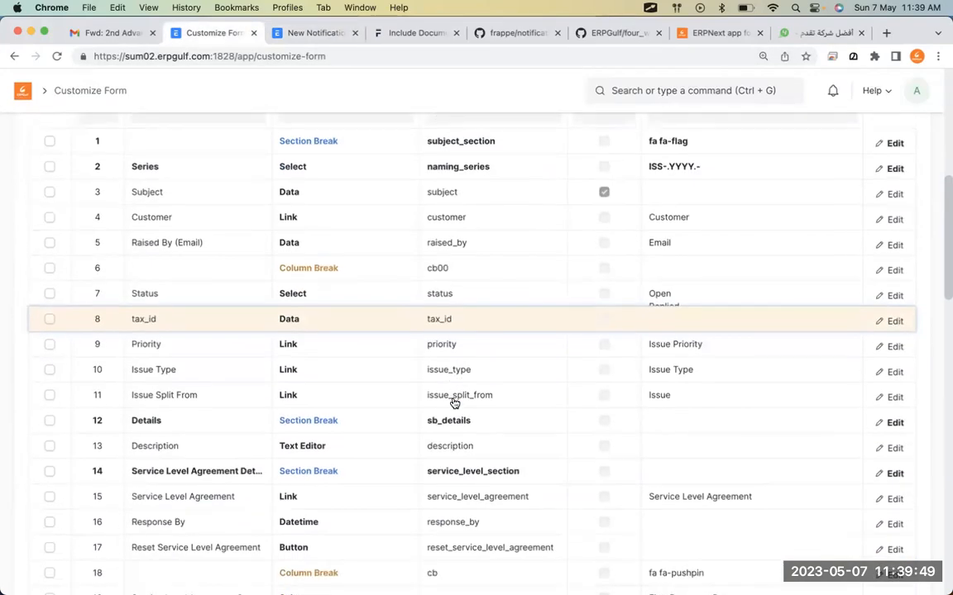
scroll(454, 403, "up", 4)
scroll(453, 403, "down", 7)
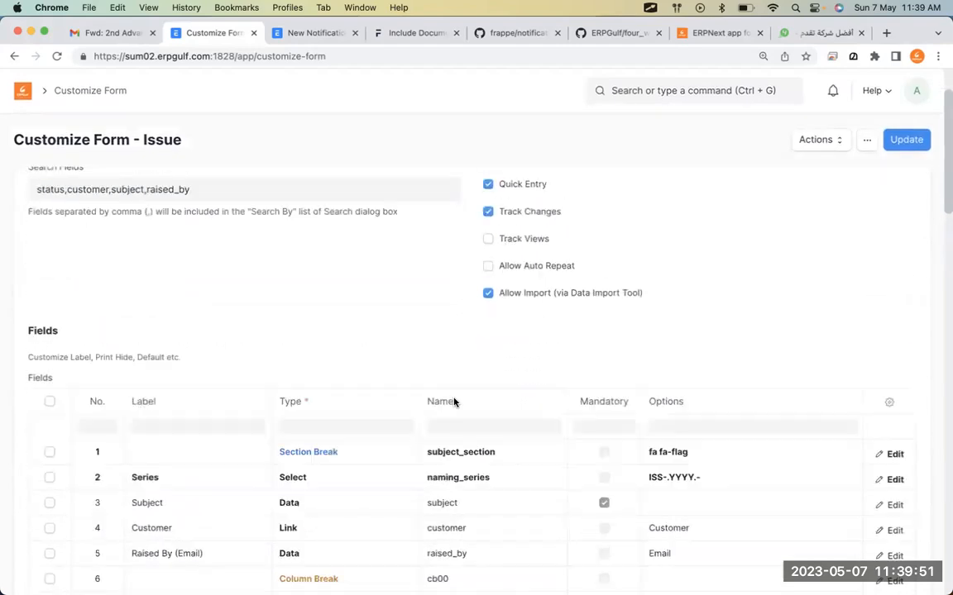
scroll(453, 402, "down", 4)
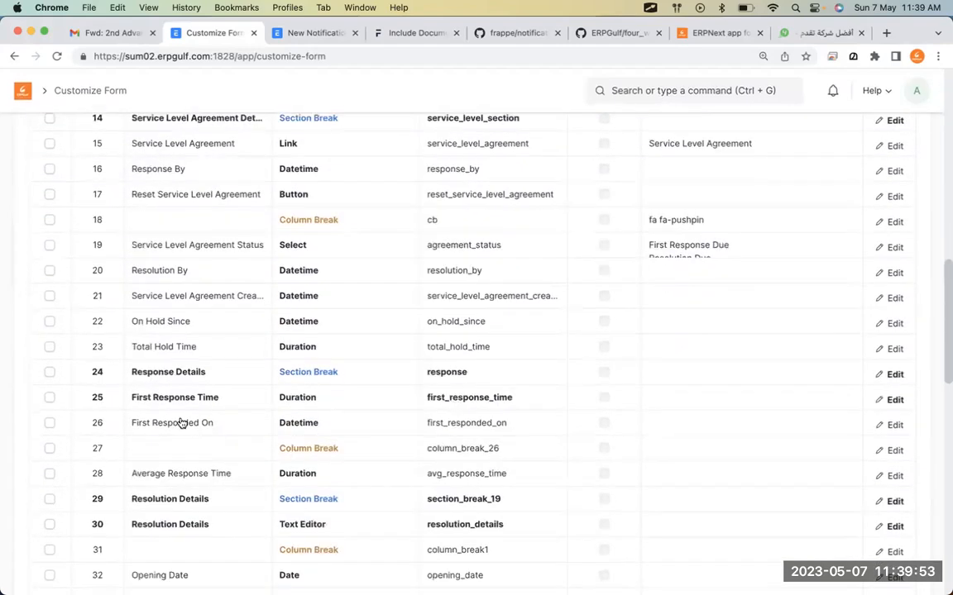
scroll(283, 487, "down", 3)
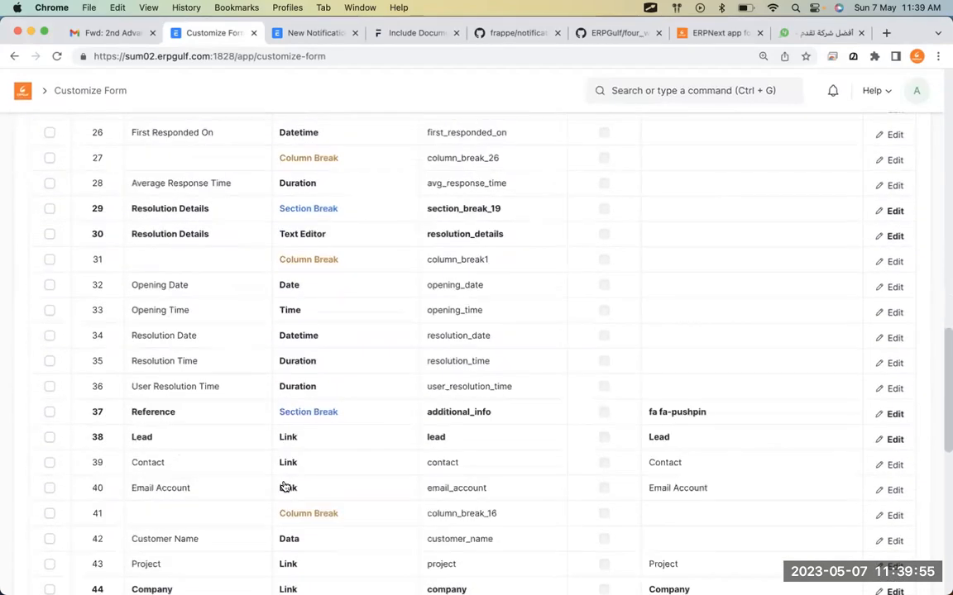
scroll(283, 487, "down", 1)
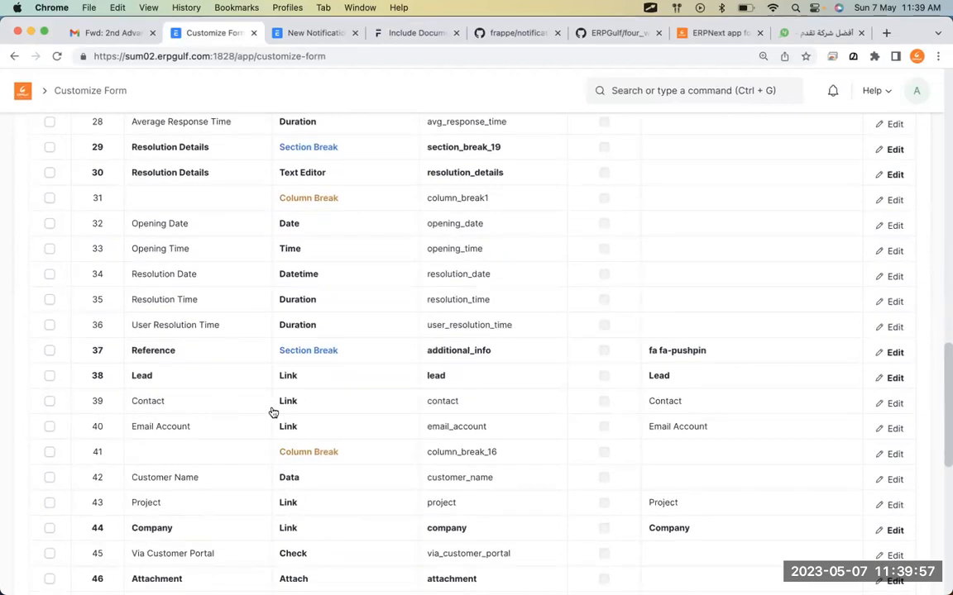
scroll(273, 411, "down", 3)
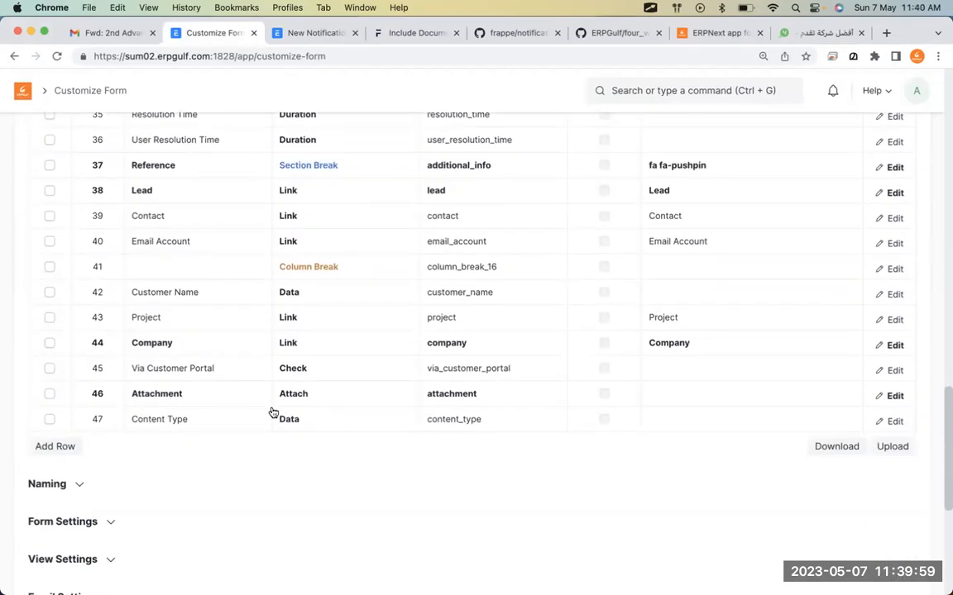
scroll(529, 432, "up", 18)
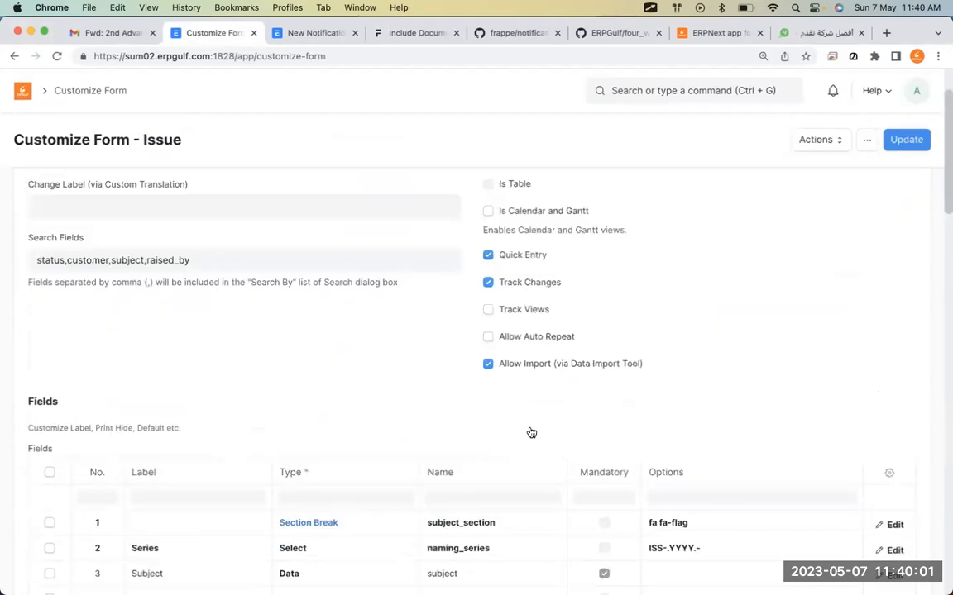
scroll(531, 433, "down", 5)
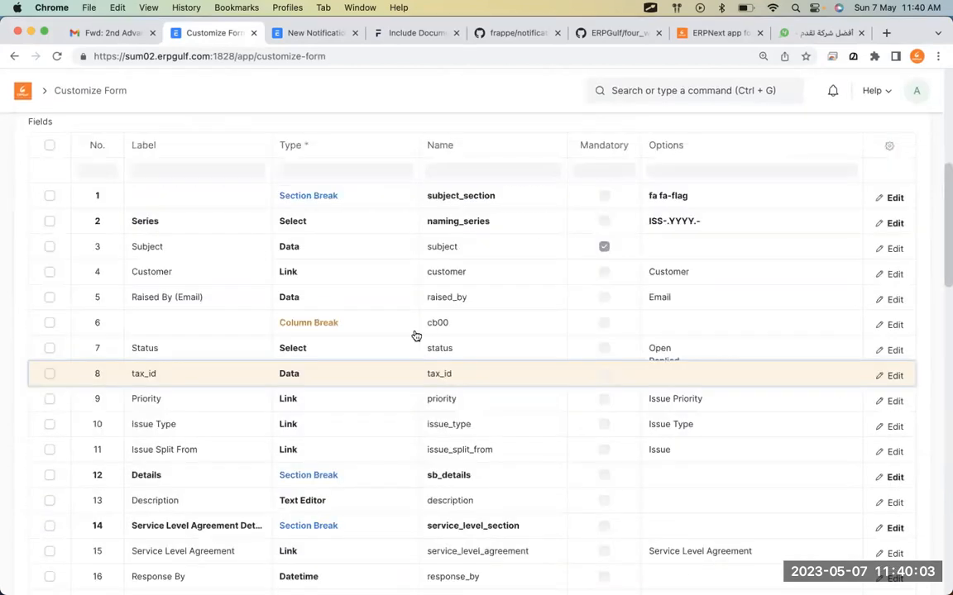
scroll(416, 336, "down", 1)
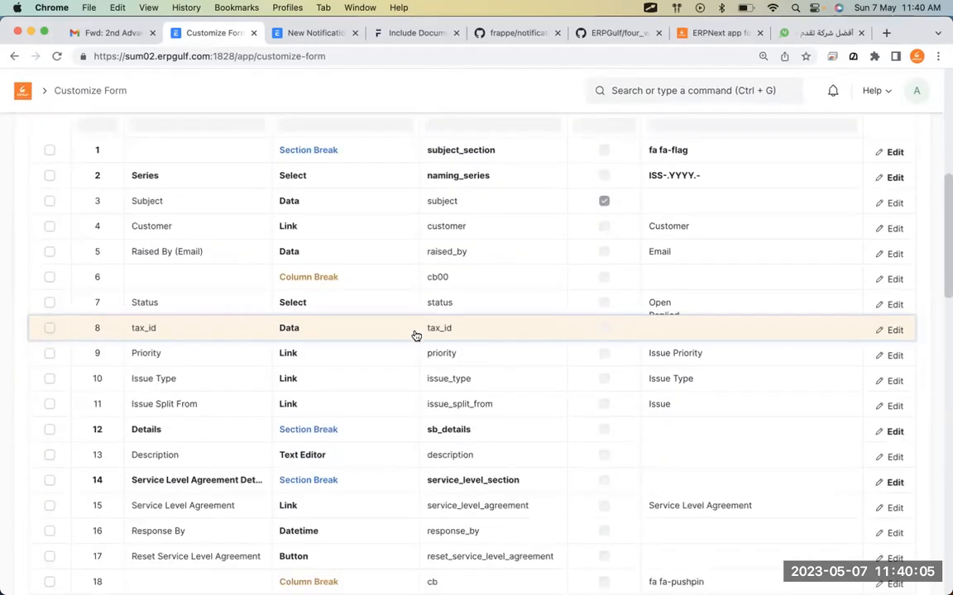
scroll(416, 336, "down", 3)
scroll(337, 460, "down", 4)
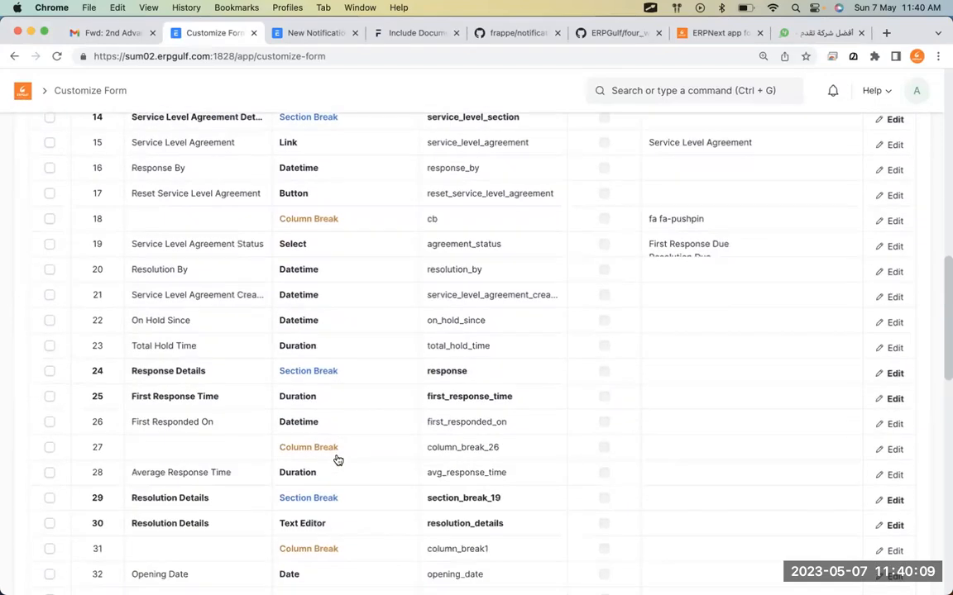
scroll(337, 460, "down", 2)
scroll(338, 460, "down", 1)
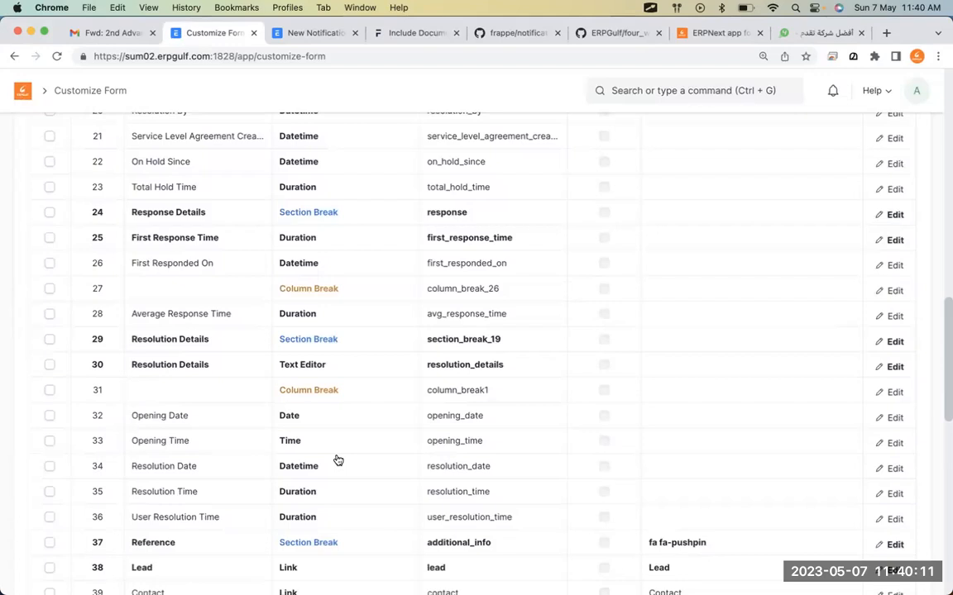
scroll(338, 460, "down", 5)
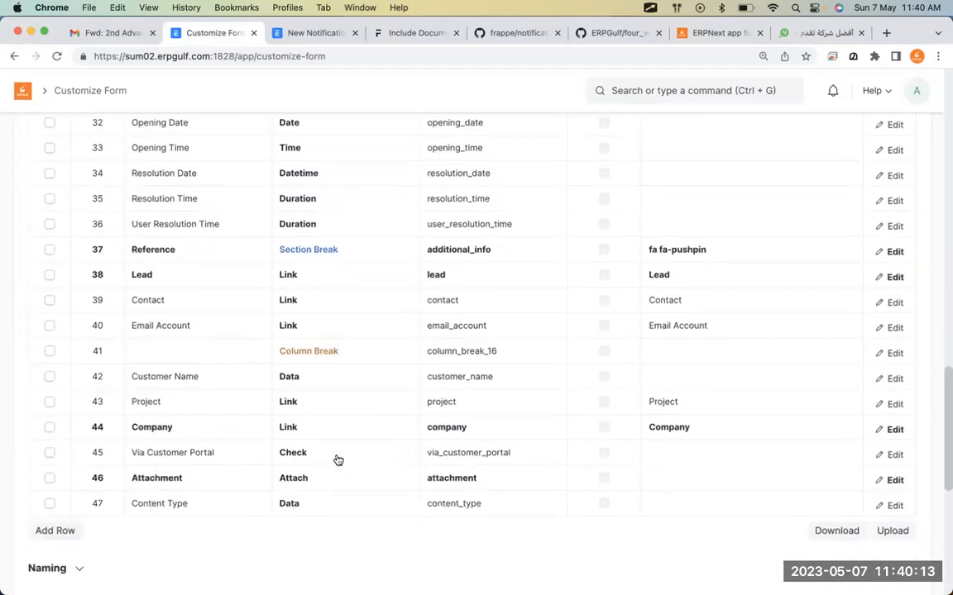
Add a 'Mobile phone' Data field with the Phone option to the Issue form and update the customization.
scroll(278, 461, "down", 1)
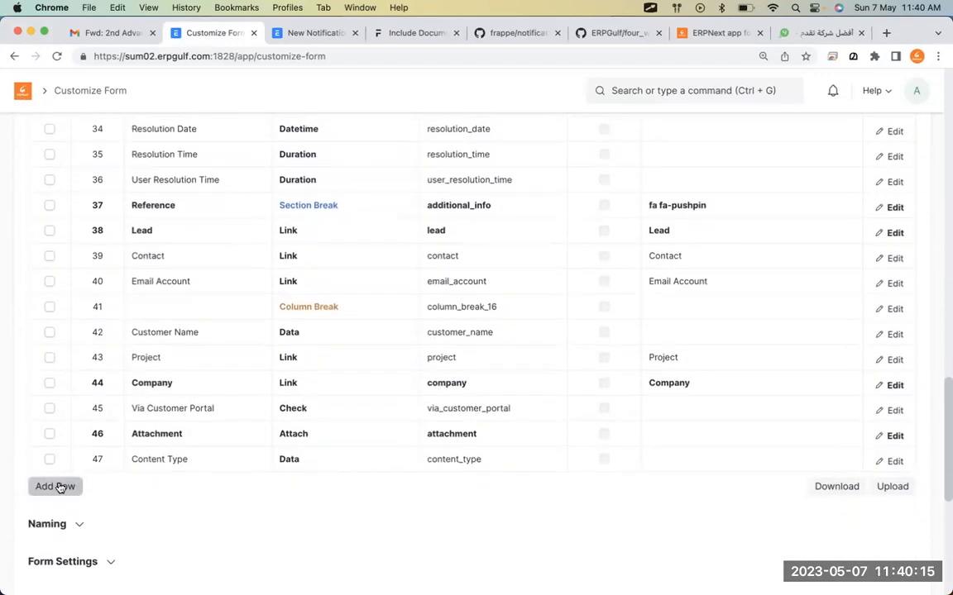
left_click(58, 488)
left_click(168, 488)
type("Mobile")
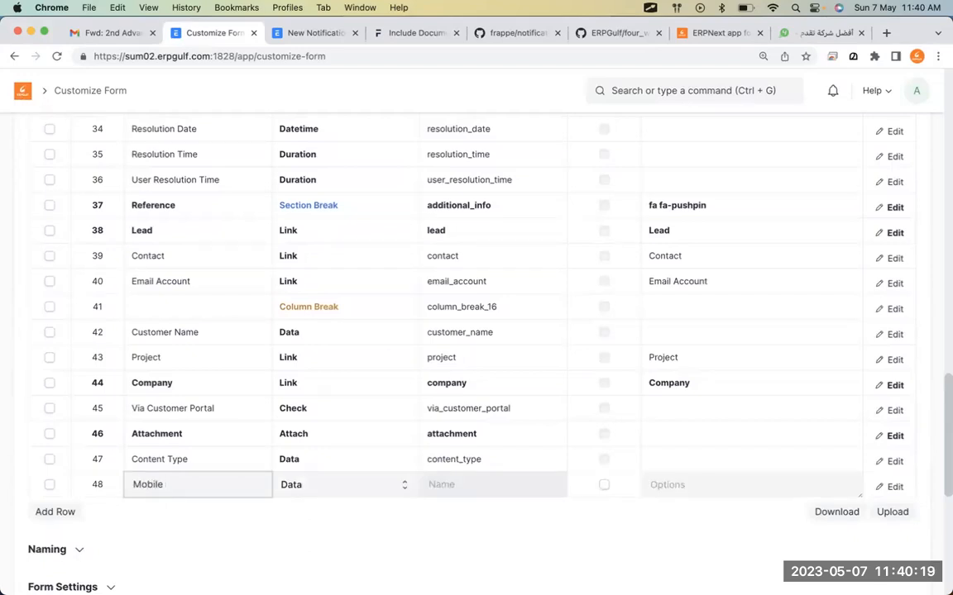
type(" phonbe")
left_click(682, 479)
type("Phone")
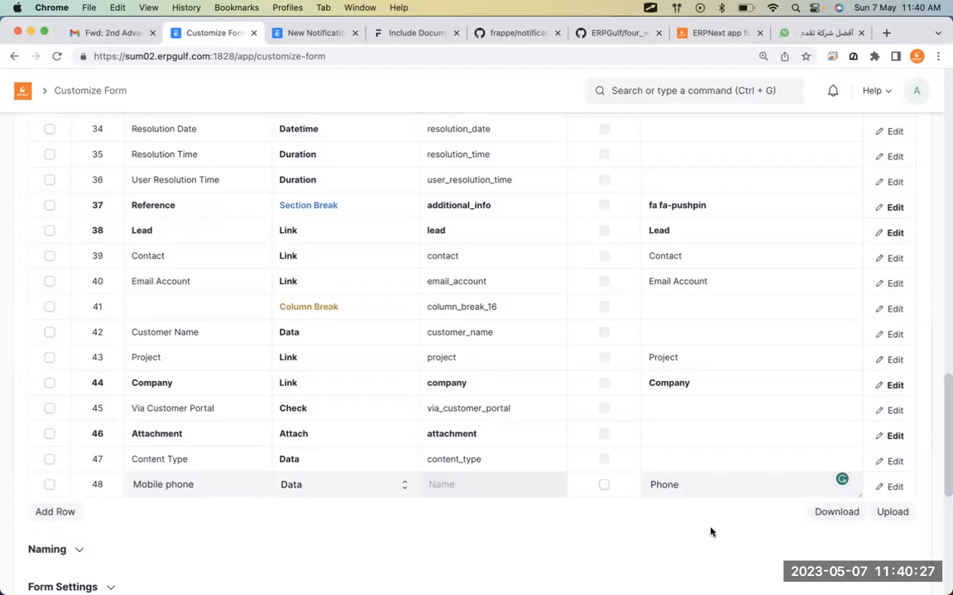
scroll(785, 372, "up", 3)
left_click(906, 141)
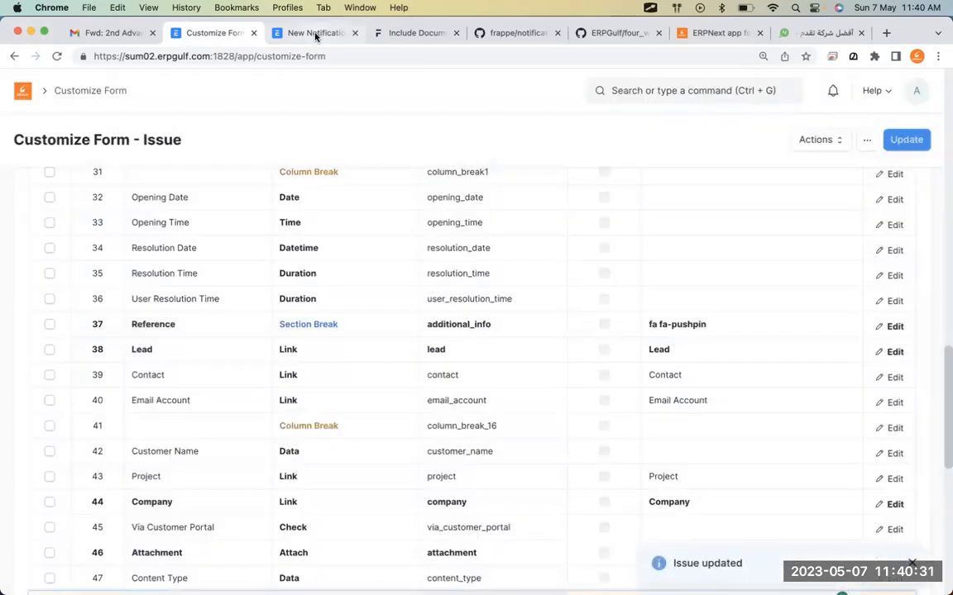
left_click(315, 34)
Reload the new notification and set its Document Type to Issue.
key("super+r")
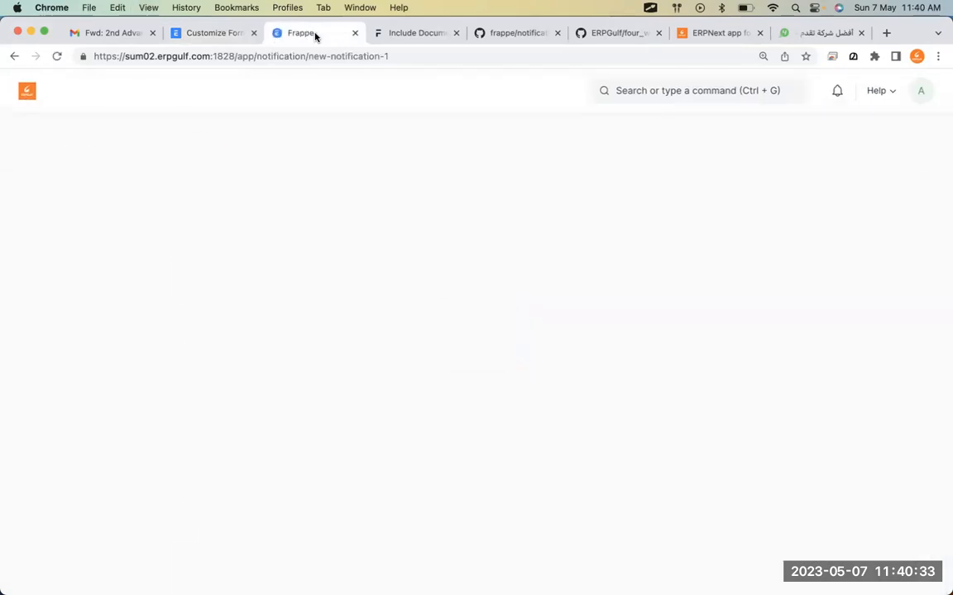
left_click(261, 362)
type("issue")
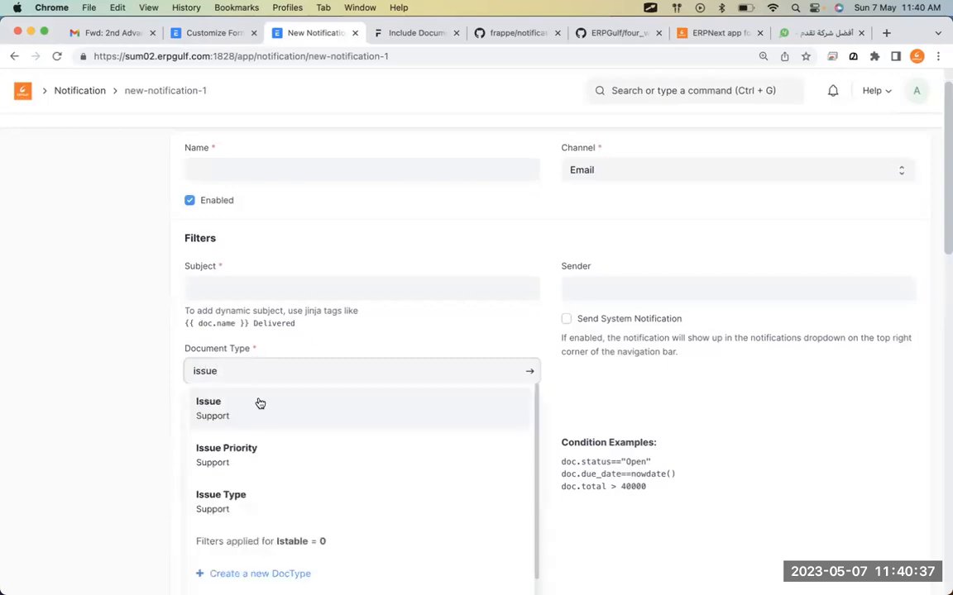
left_click(257, 402)
scroll(259, 413, "down", 2)
scroll(259, 414, "down", 10)
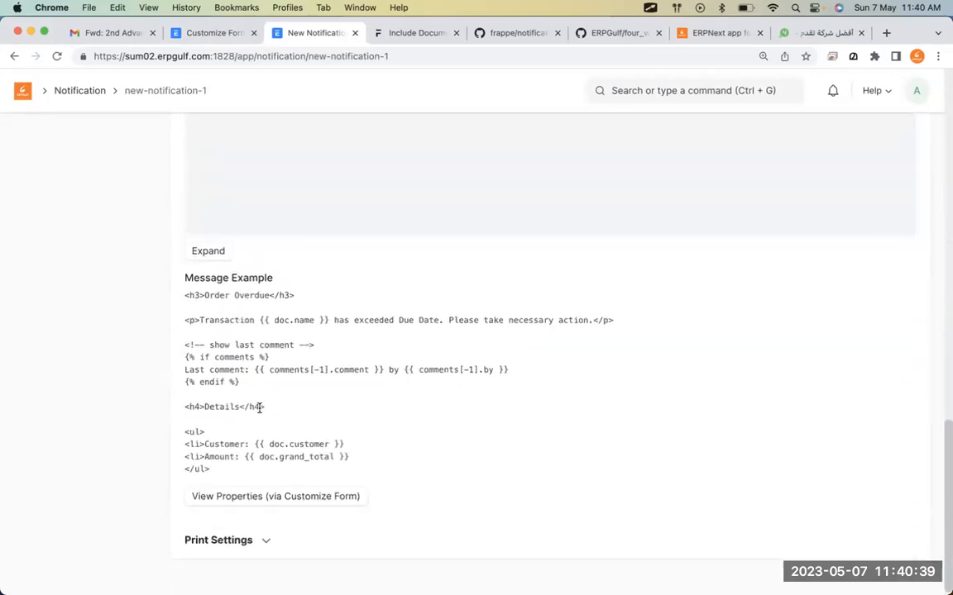
scroll(257, 409, "up", 5)
Add a recipient row, set the channel to SMS, and confirm mobile_phone is offered as a receiver field.
left_click(217, 311)
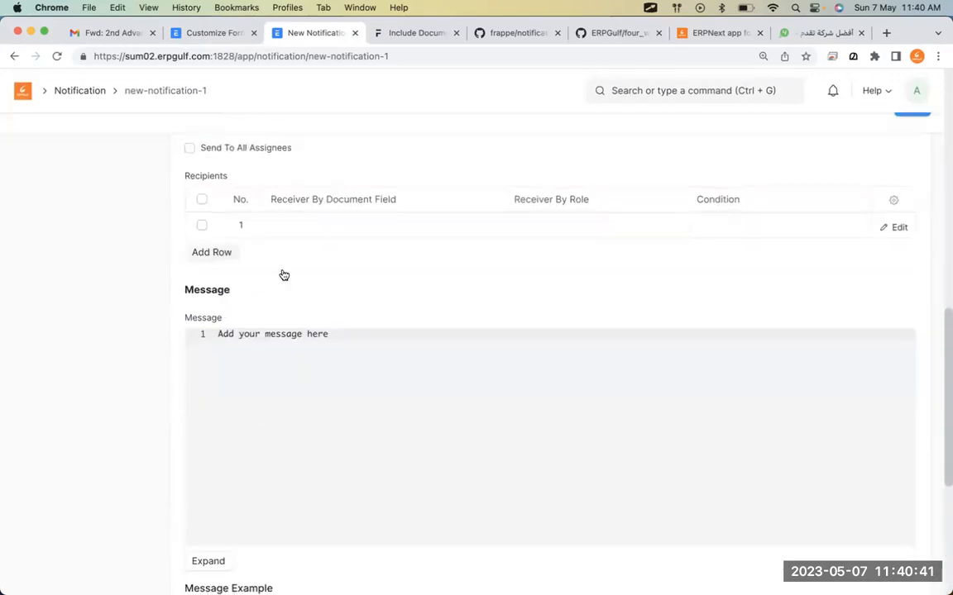
left_click(362, 224)
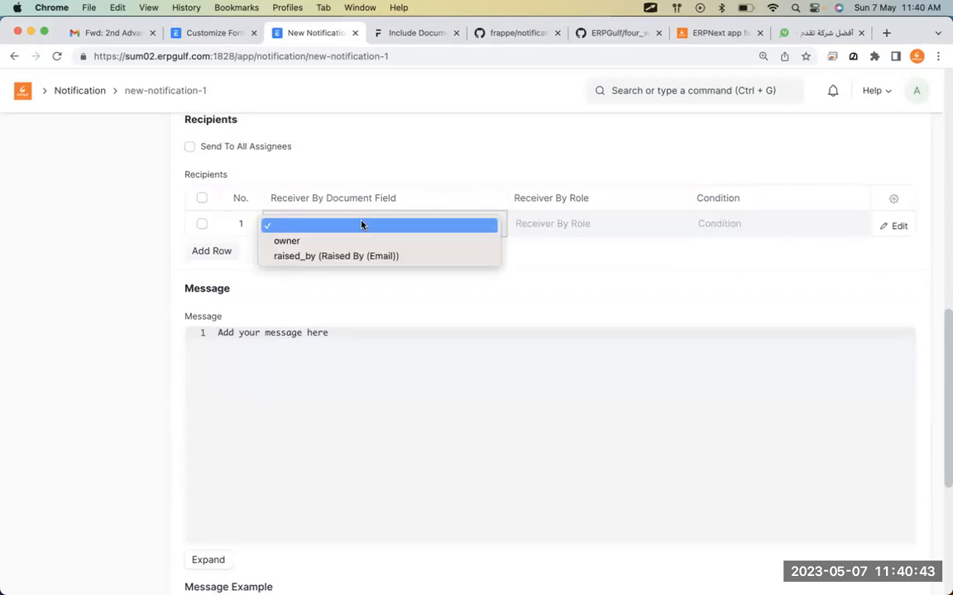
left_click(791, 330)
scroll(791, 330, "up", 10)
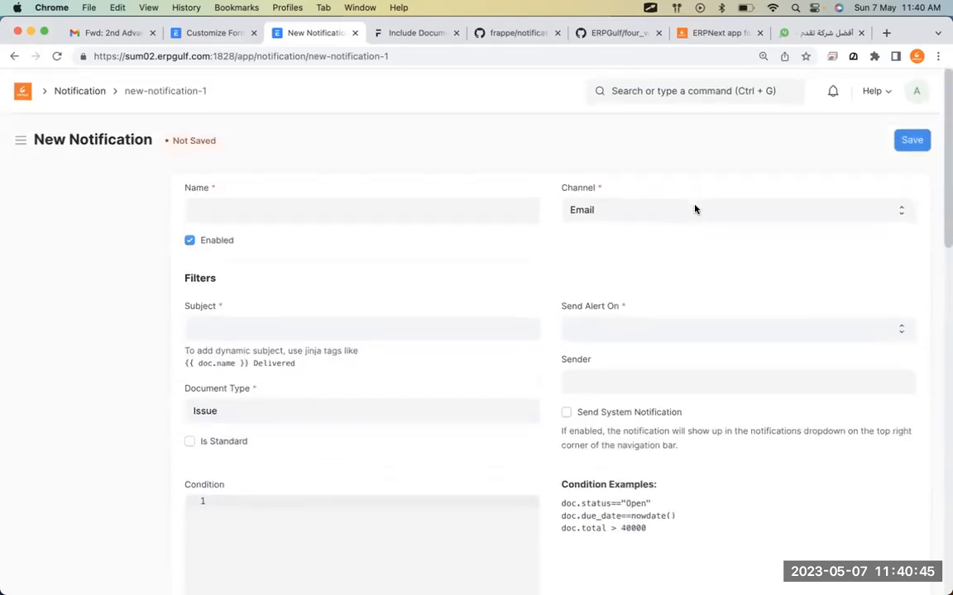
left_click(702, 213)
left_click(701, 253)
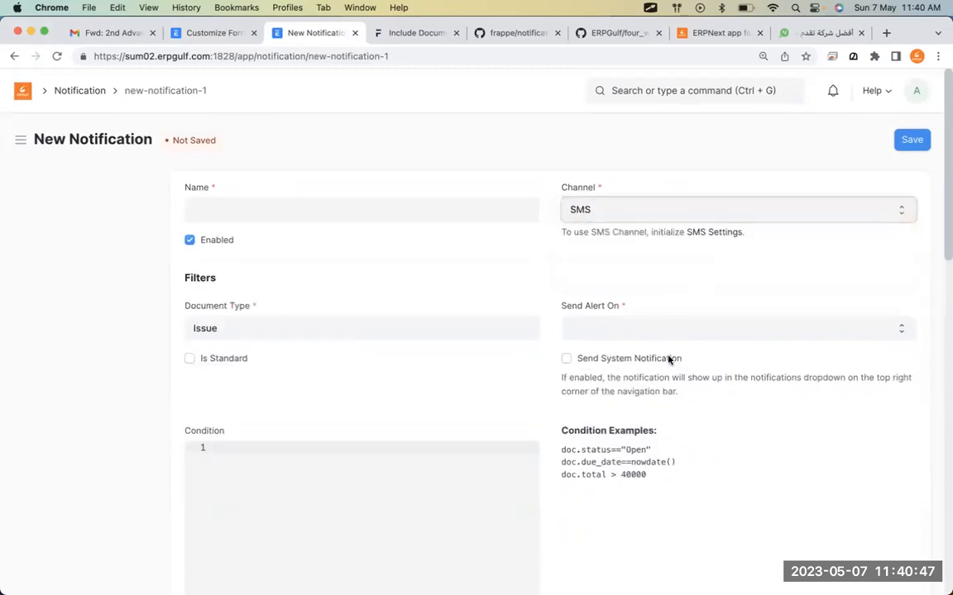
scroll(656, 399, "down", 10)
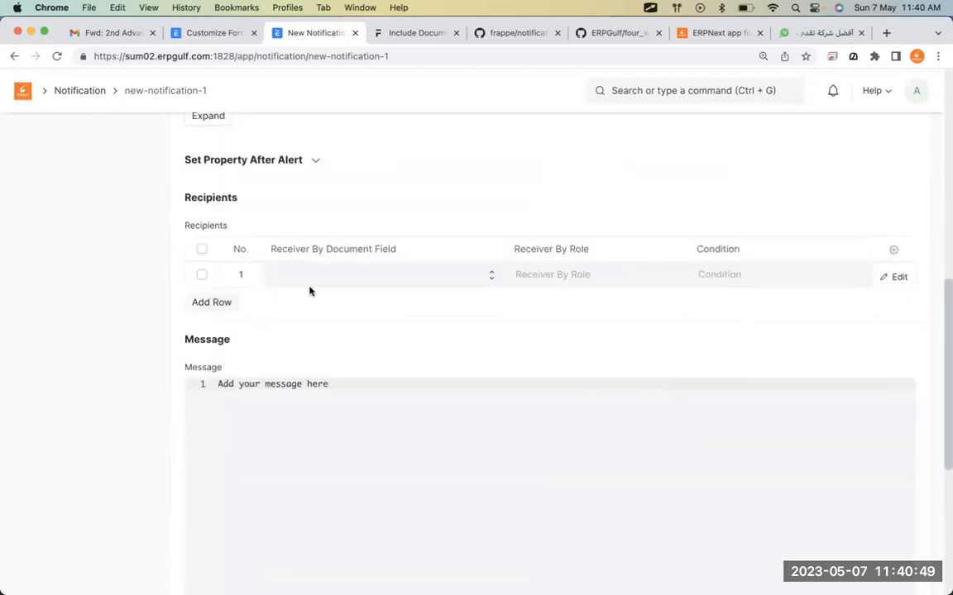
left_click(321, 287)
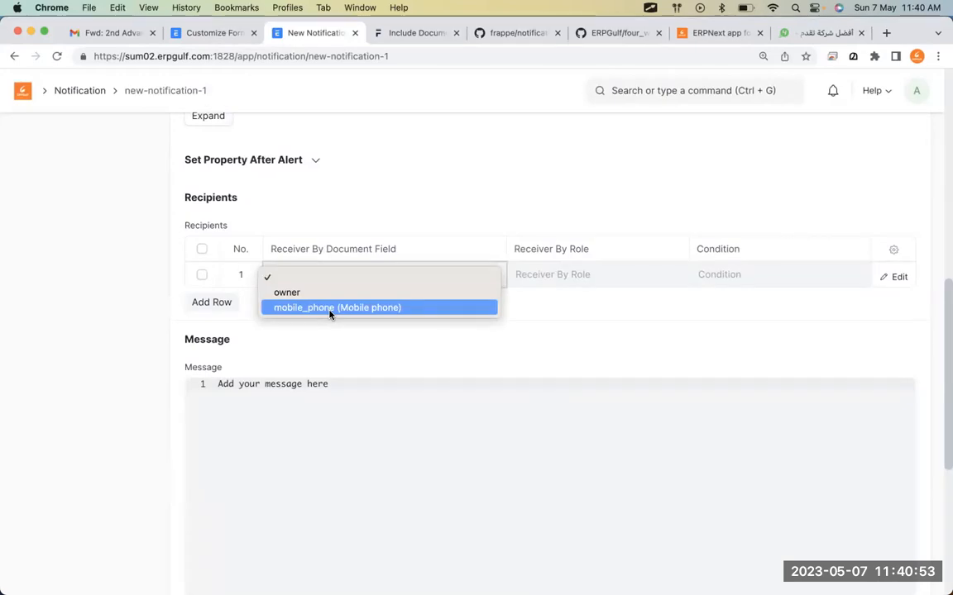
Recheck the receiver field choices, then go back to the Issue form customization.
left_click(208, 34)
left_click(208, 34)
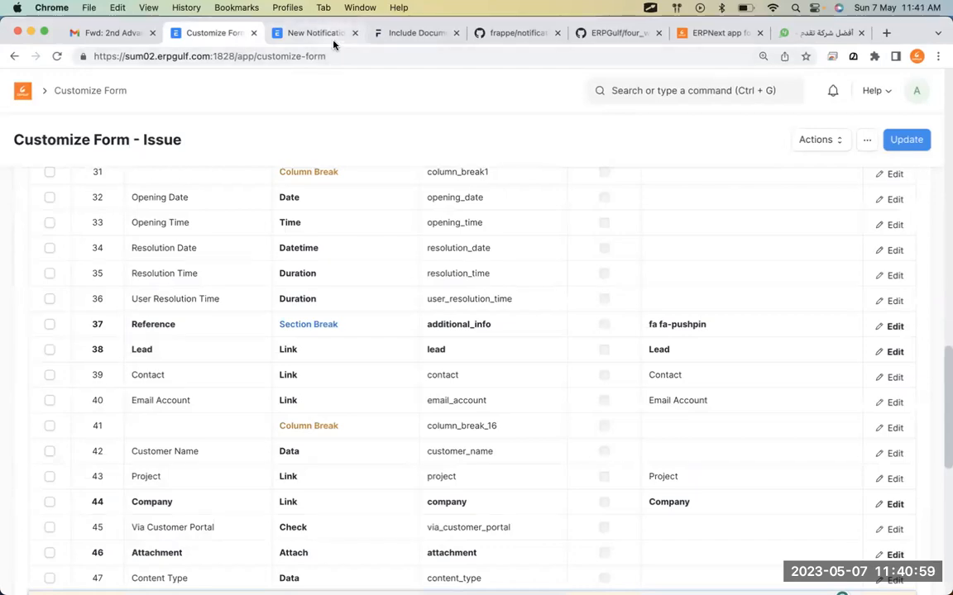
left_click(300, 35)
left_click(322, 281)
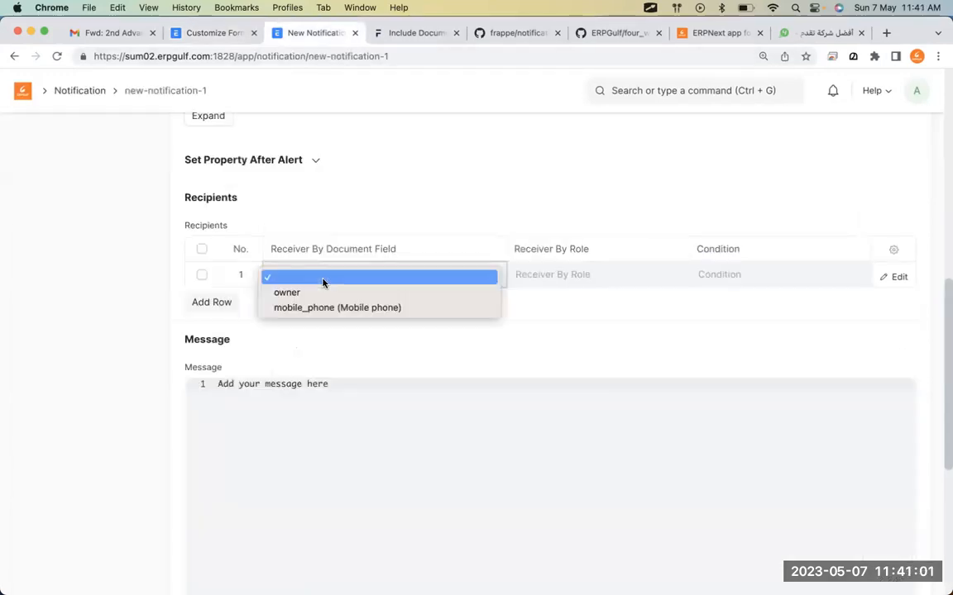
left_click(410, 208)
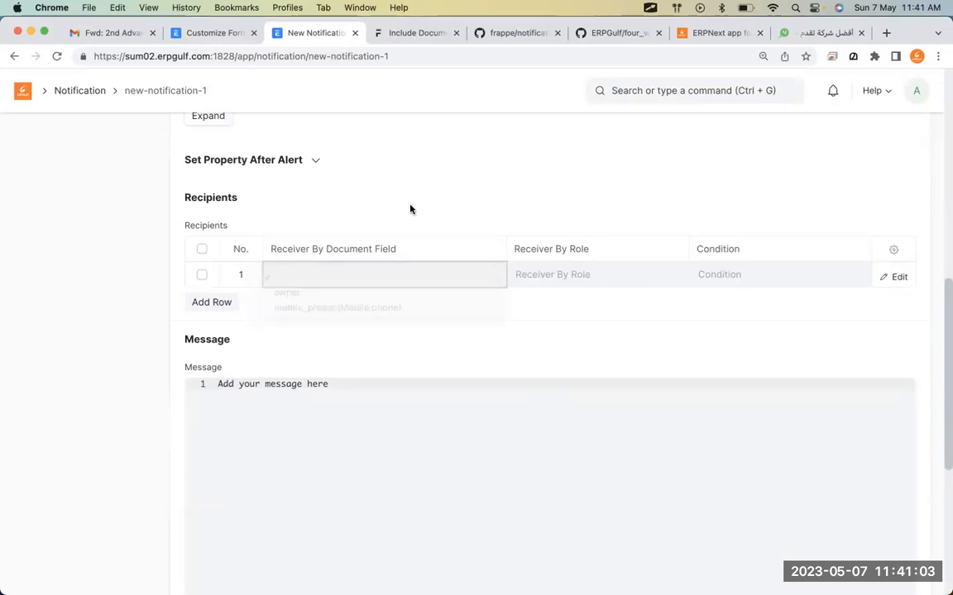
scroll(410, 208, "up", 10)
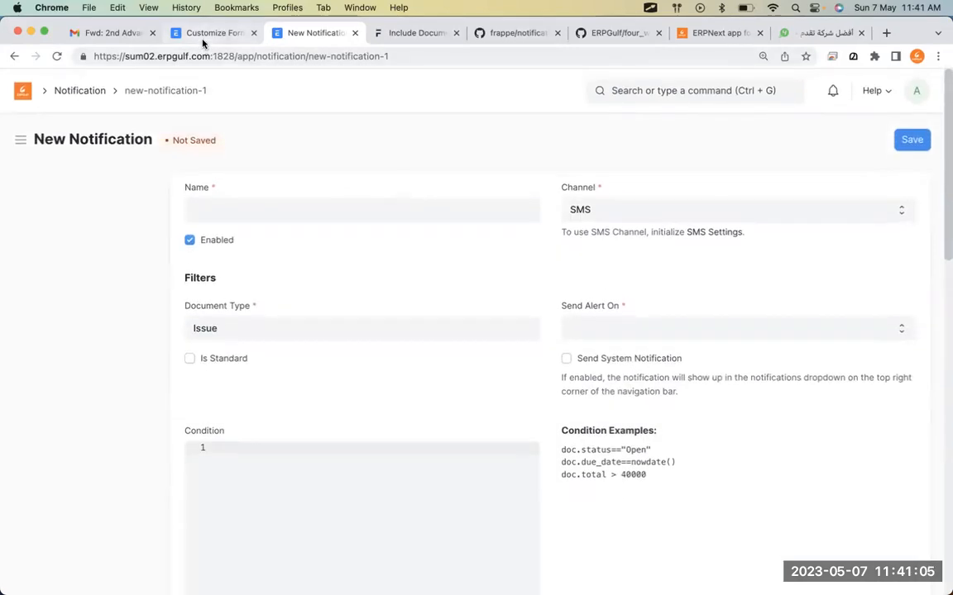
left_click(206, 33)
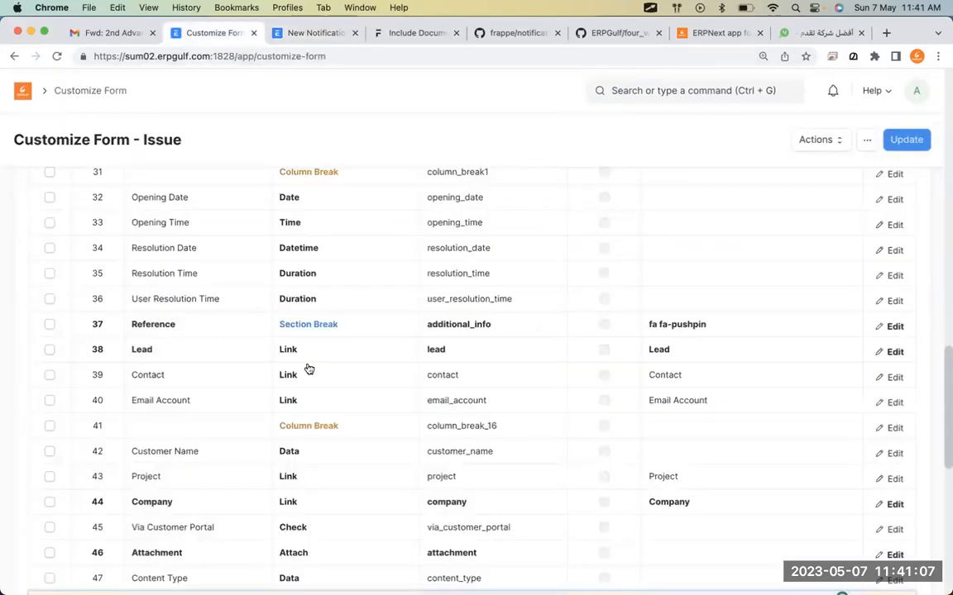
scroll(617, 462, "up", 10)
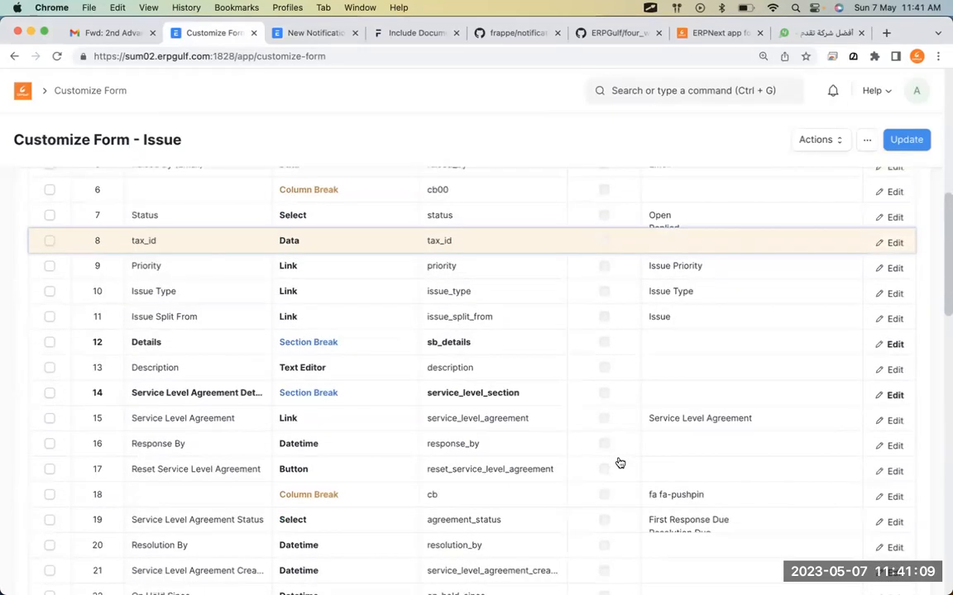
From the home page, search 'customize' in the awesome bar to reach Customize Form.
left_click(26, 91)
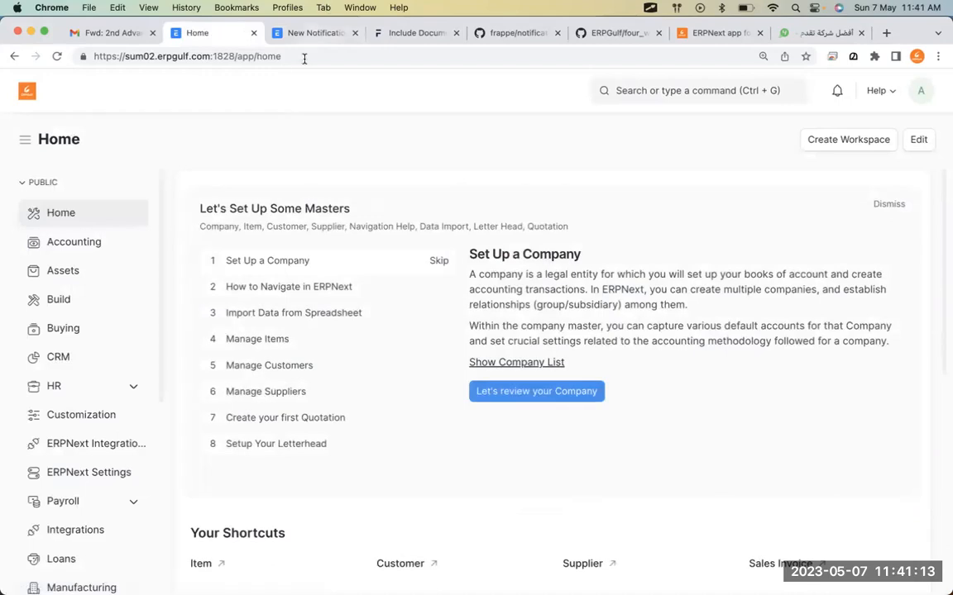
left_click(653, 88)
type("docty")
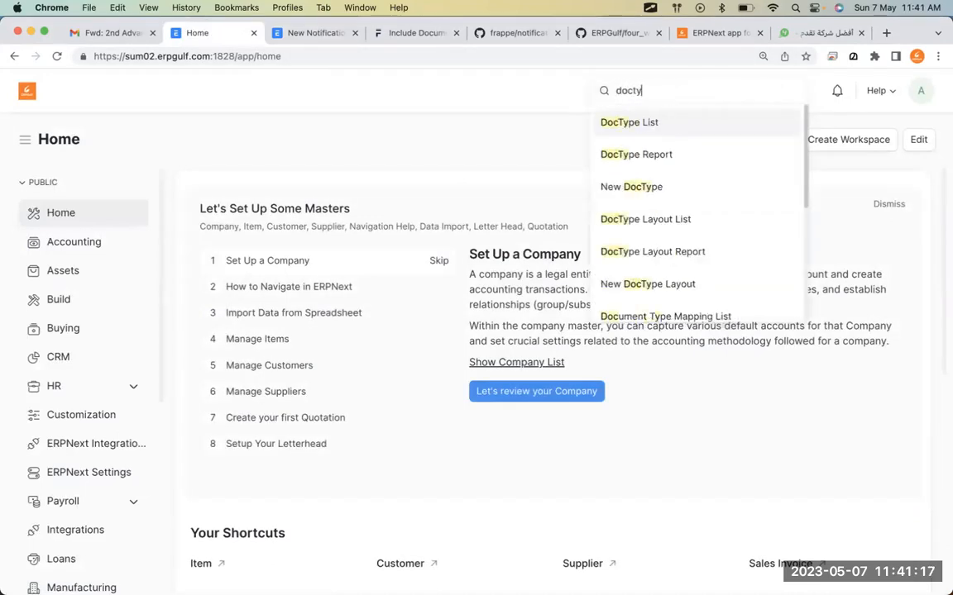
key("BackSpace")
key("BackSpace")
type("cur")
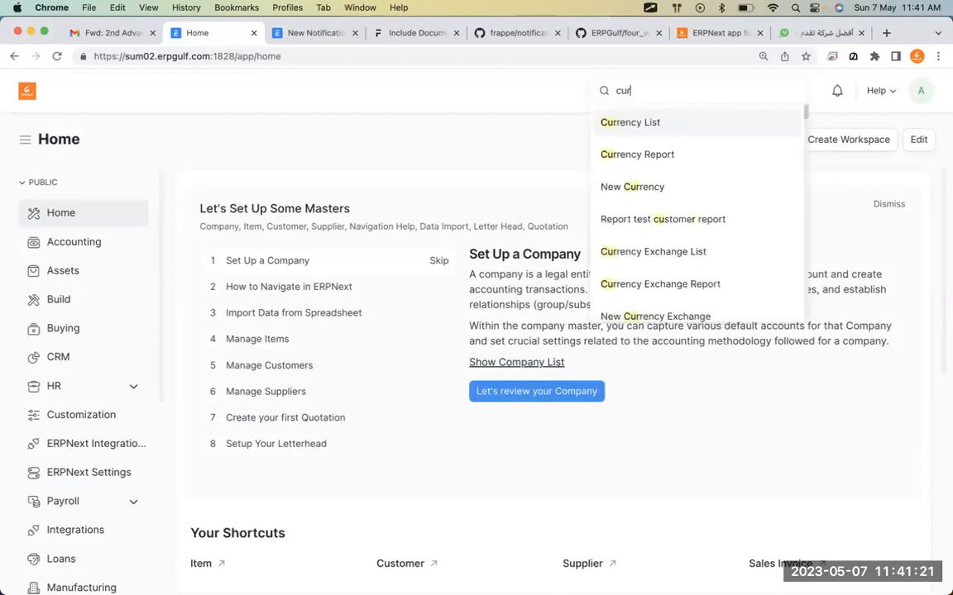
type("tom")
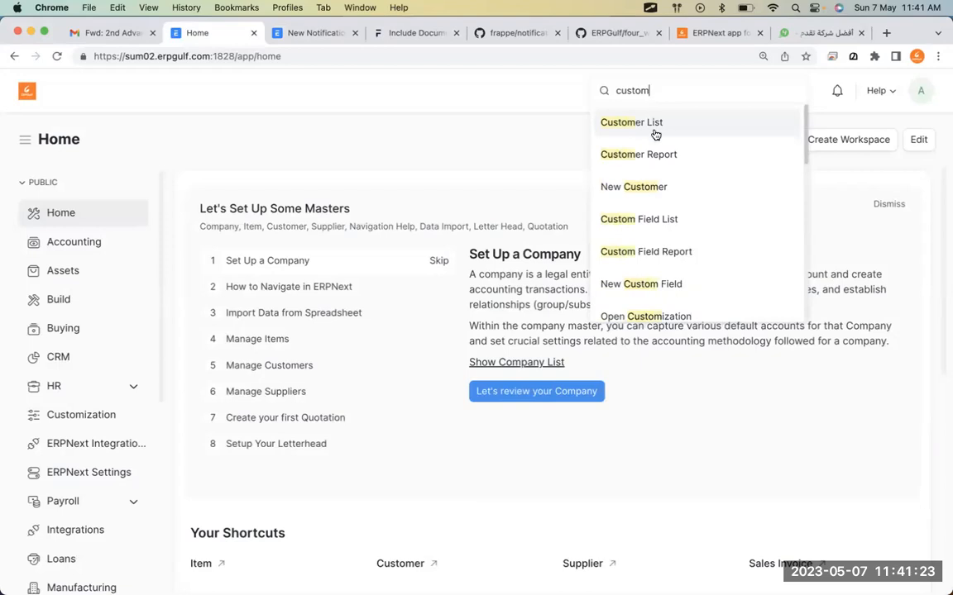
type("ize fo")
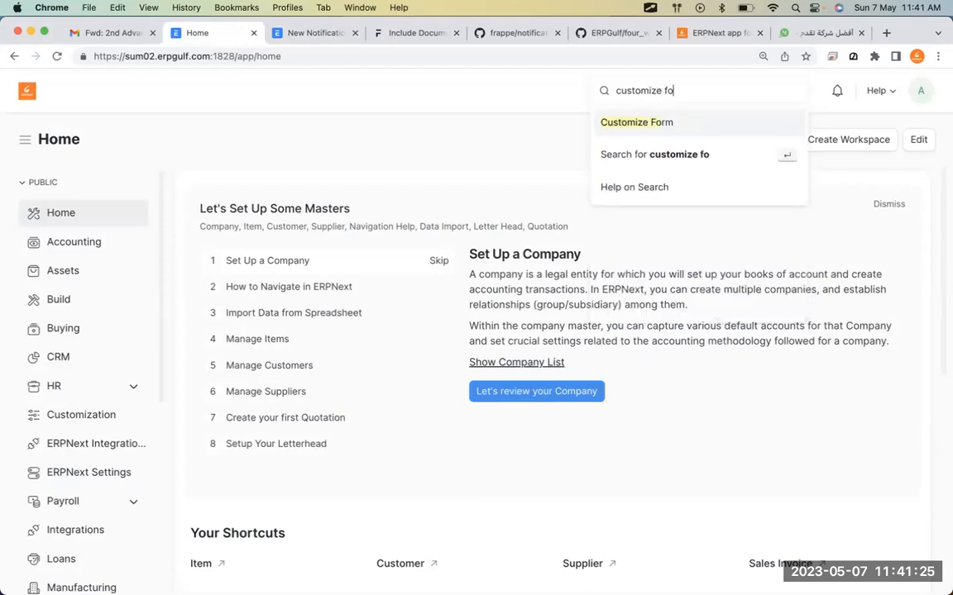
left_click(655, 129)
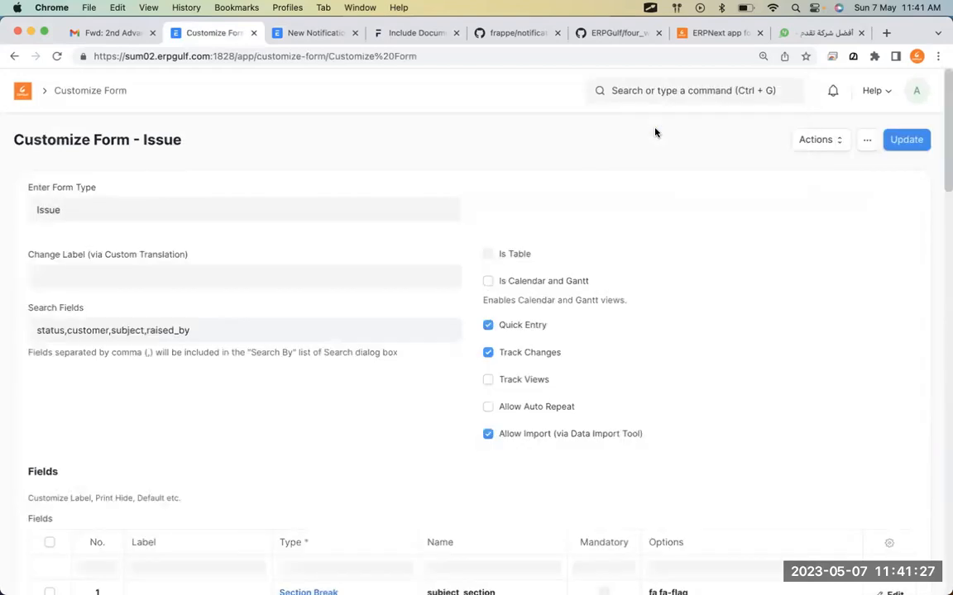
Switch the customized form type from Issue to Notification Recipient.
left_click(315, 213)
key("super+a")
type("notifi")
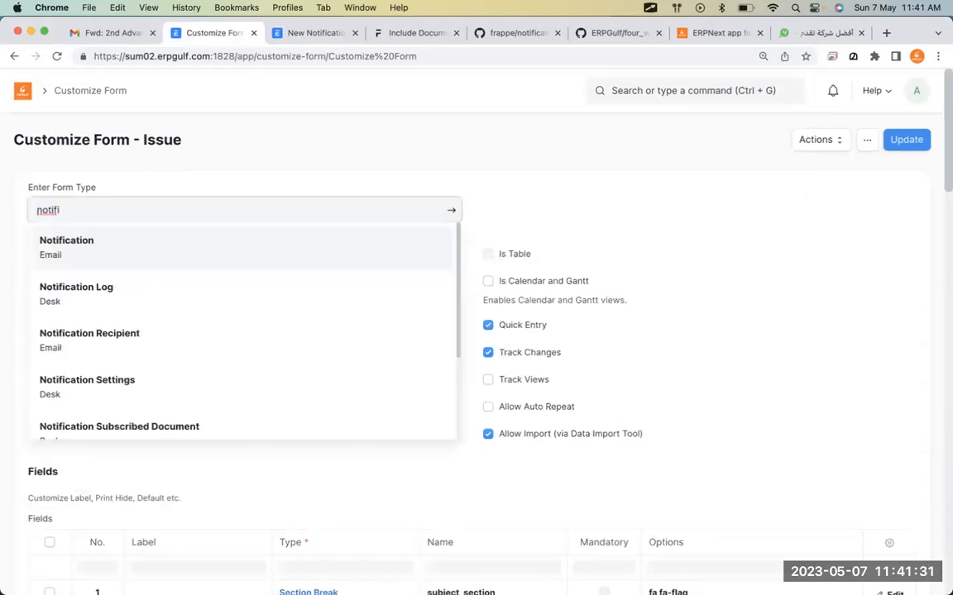
left_click(316, 335)
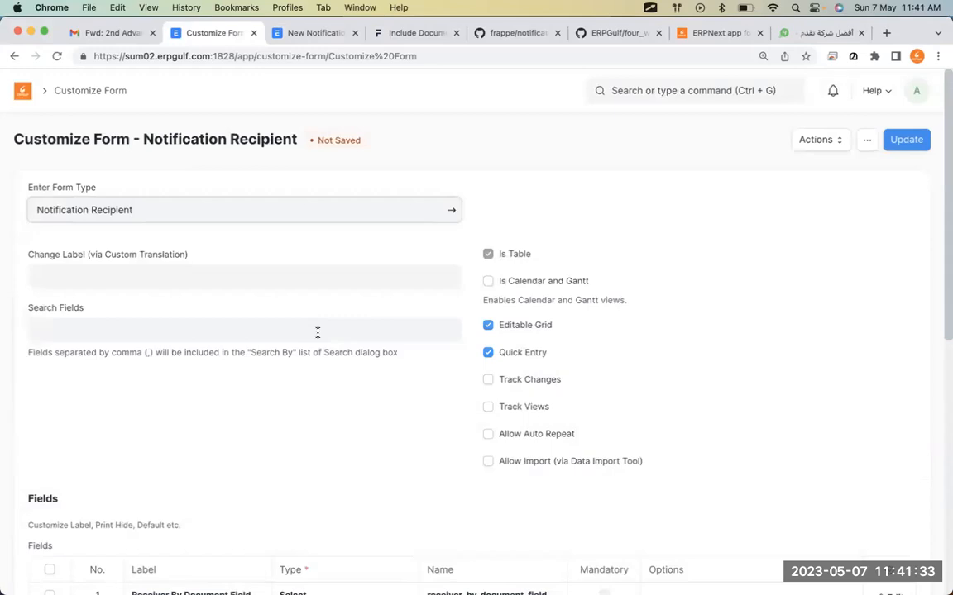
Change row 1, Receiver By Document Field, from Select to Data and update the Notification Recipient customization.
scroll(317, 332, "down", 5)
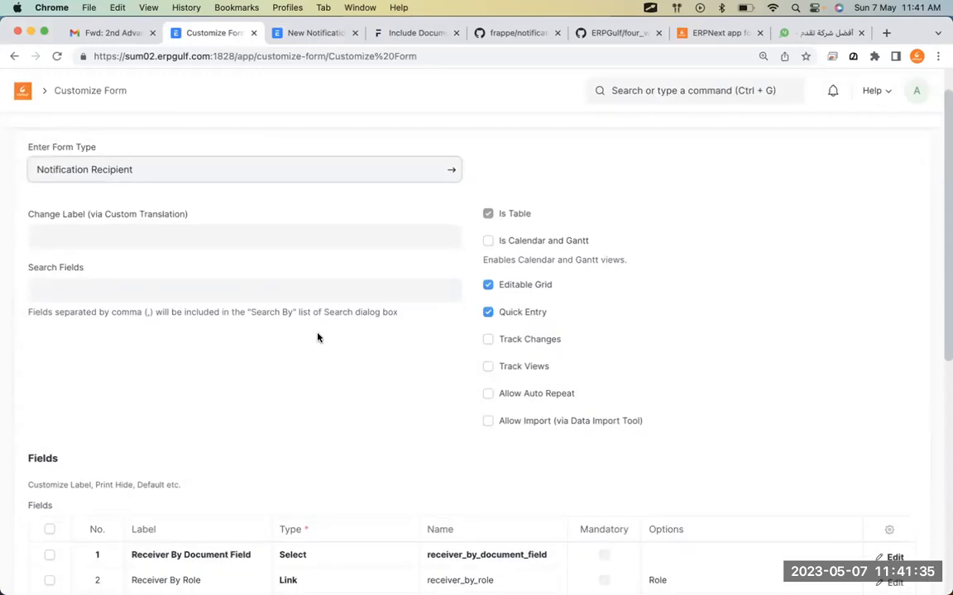
scroll(316, 338, "down", 1)
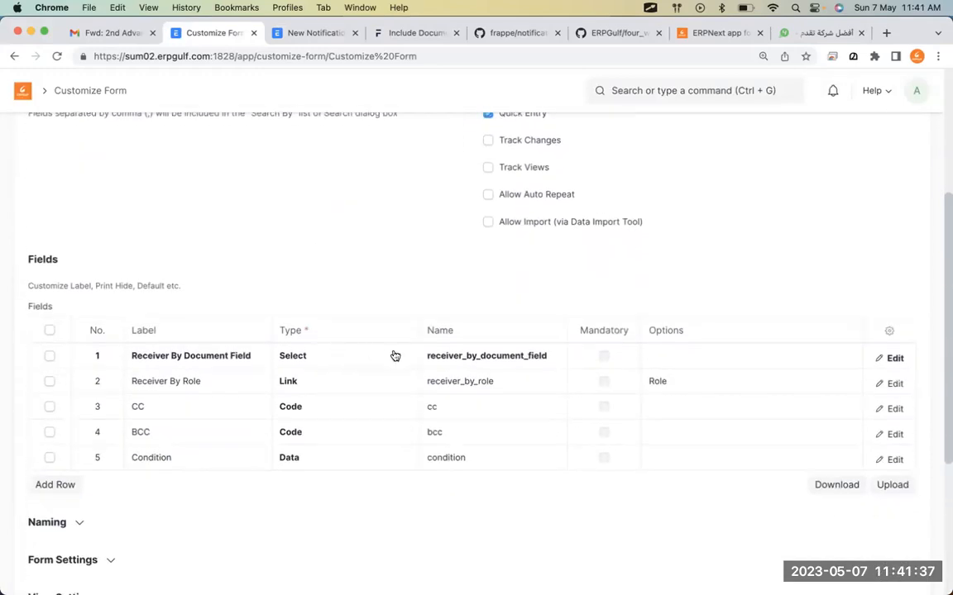
left_click(393, 356)
left_click(393, 357)
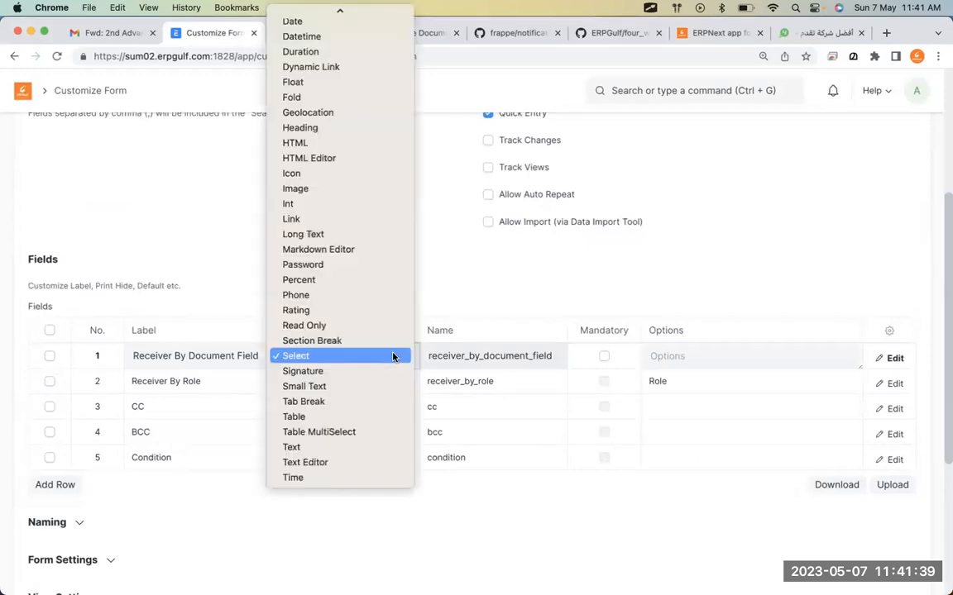
key("d")
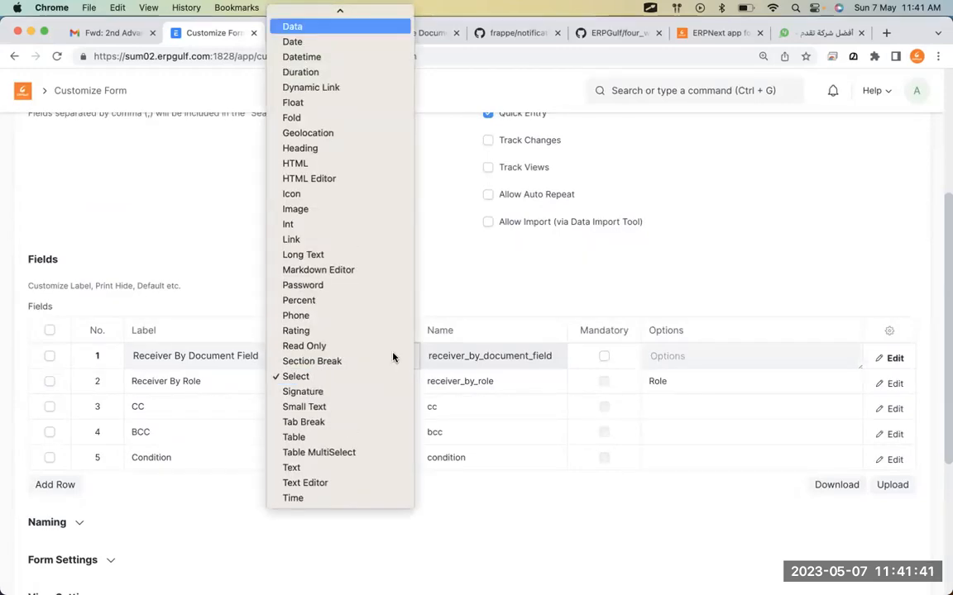
key("Return")
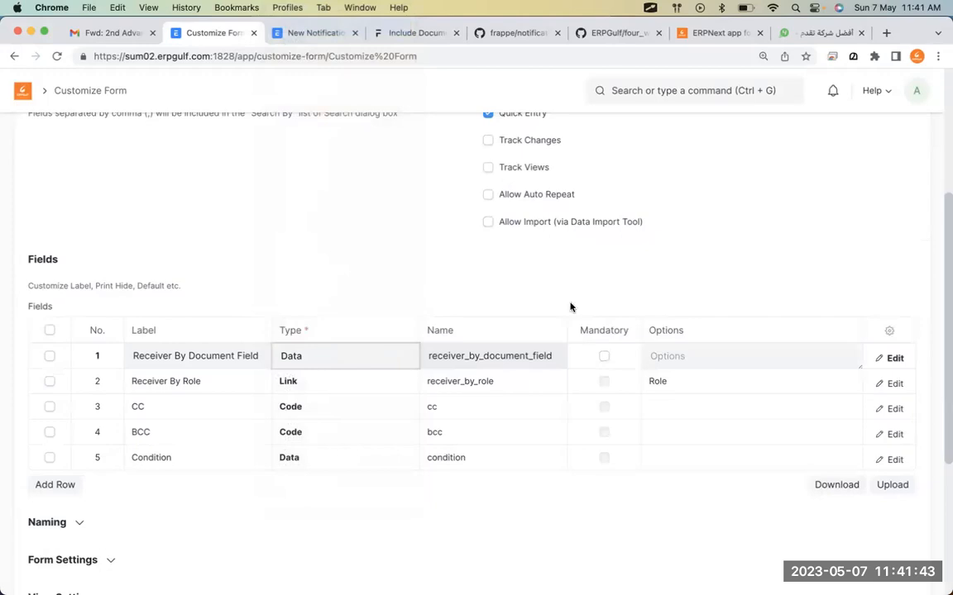
scroll(842, 276, "up", 5)
left_click(906, 139)
Reload the new notification and add an empty row to its Recipients table.
left_click(308, 34)
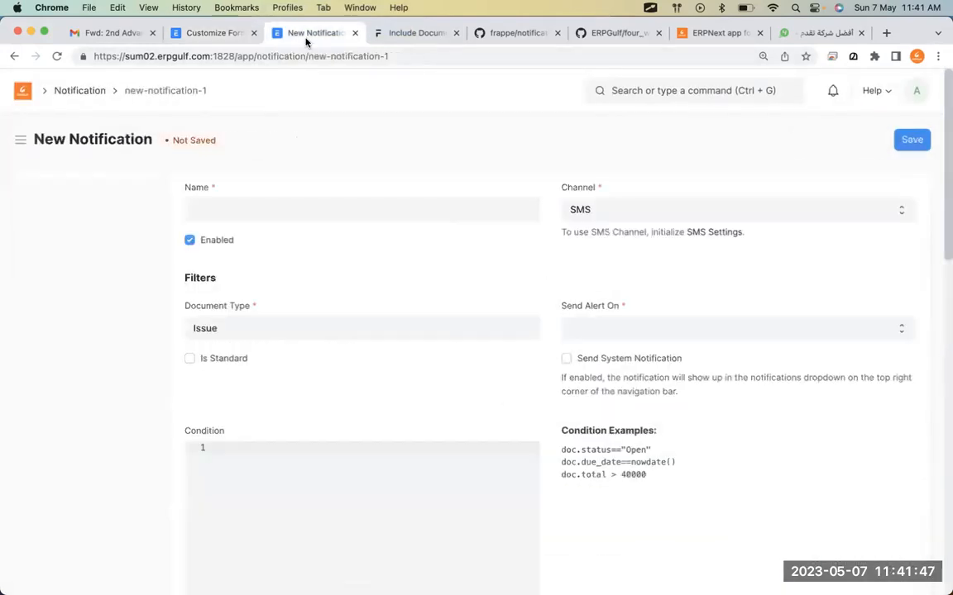
key("super+r")
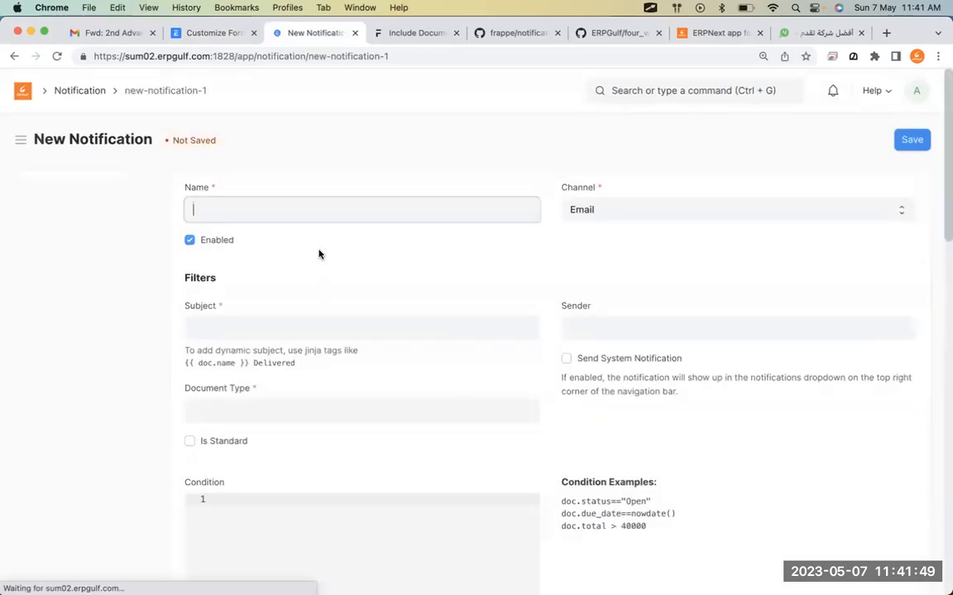
scroll(342, 359, "down", 5)
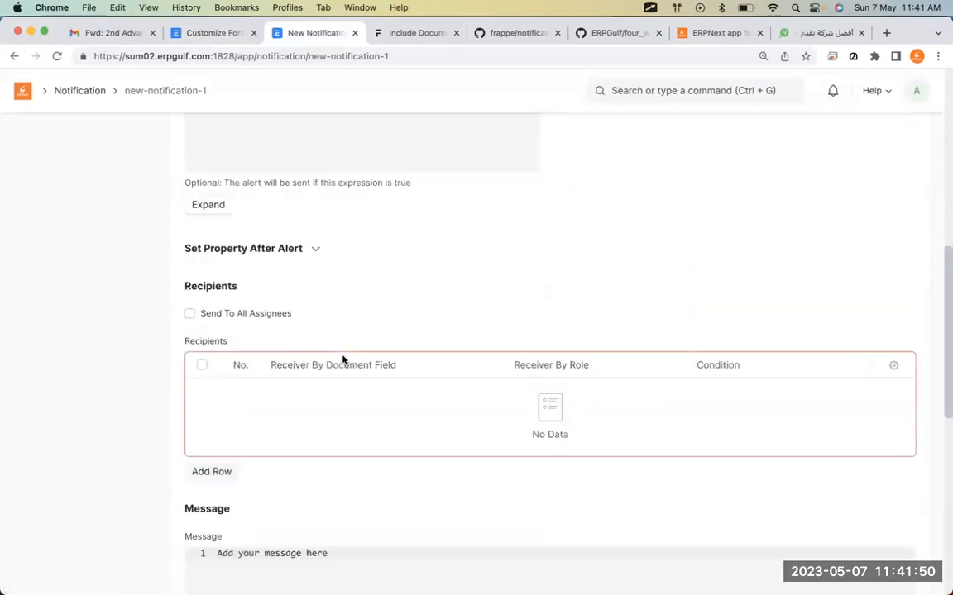
left_click(212, 471)
scroll(347, 331, "down", 3)
left_click(379, 231)
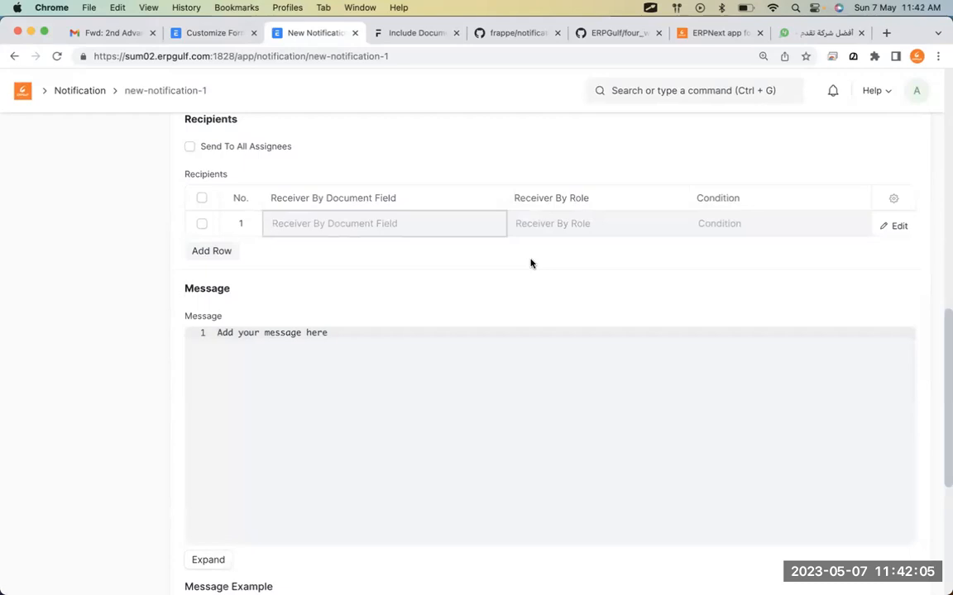
scroll(531, 263, "up", 10)
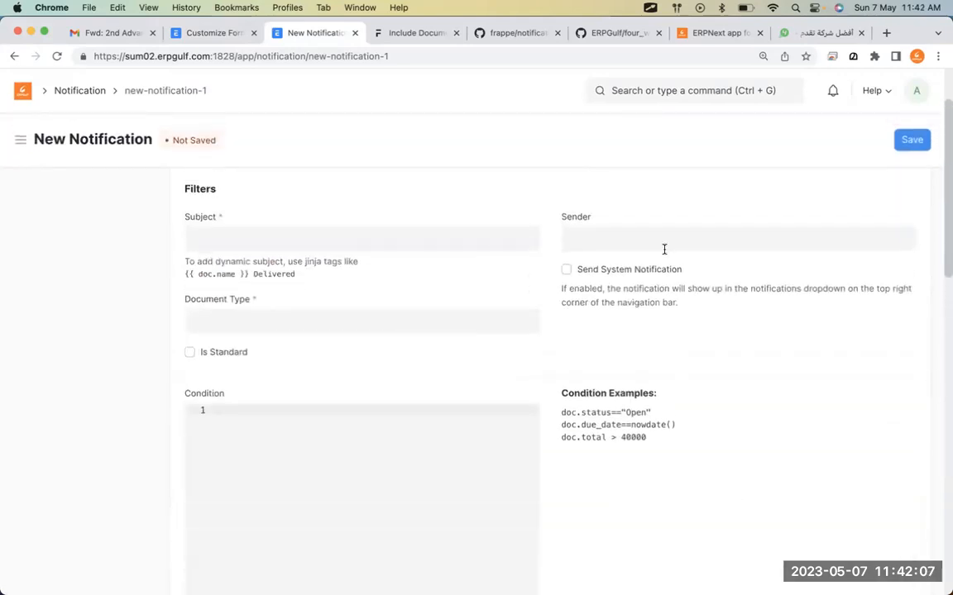
scroll(663, 249, "up", 3)
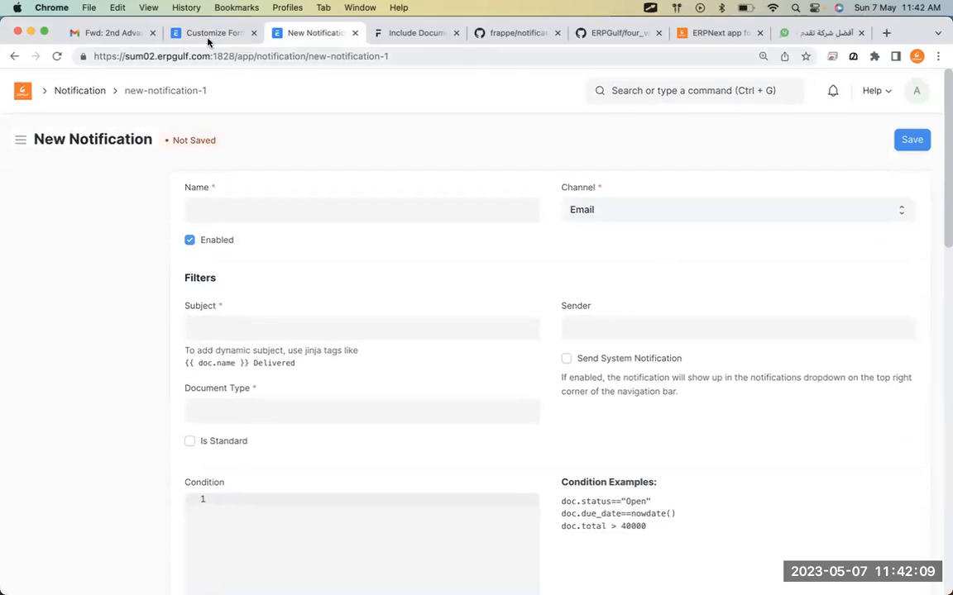
Return the customization tab to the Home workspace and place the caret in the recipient's document field.
left_click(208, 34)
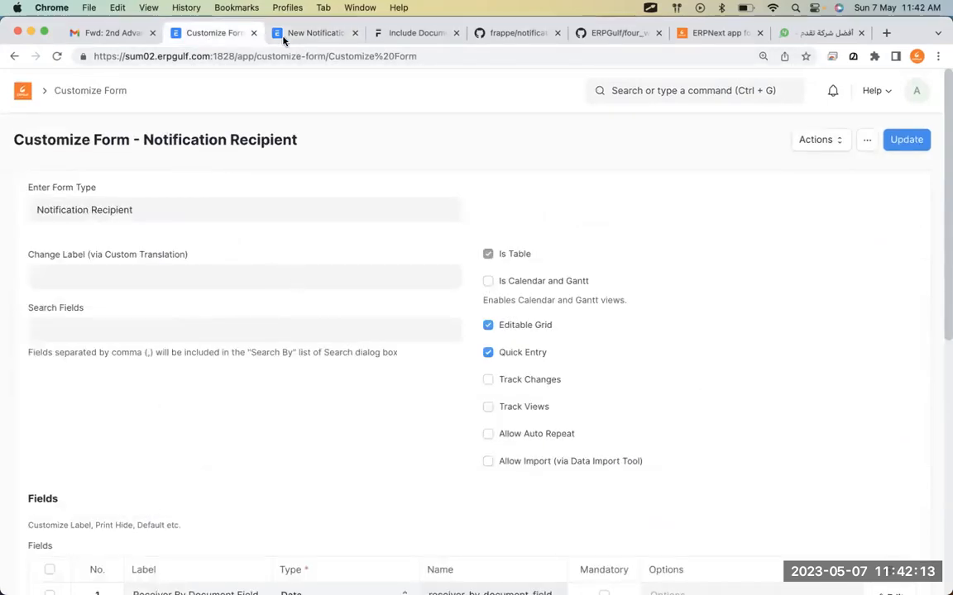
left_click(314, 33)
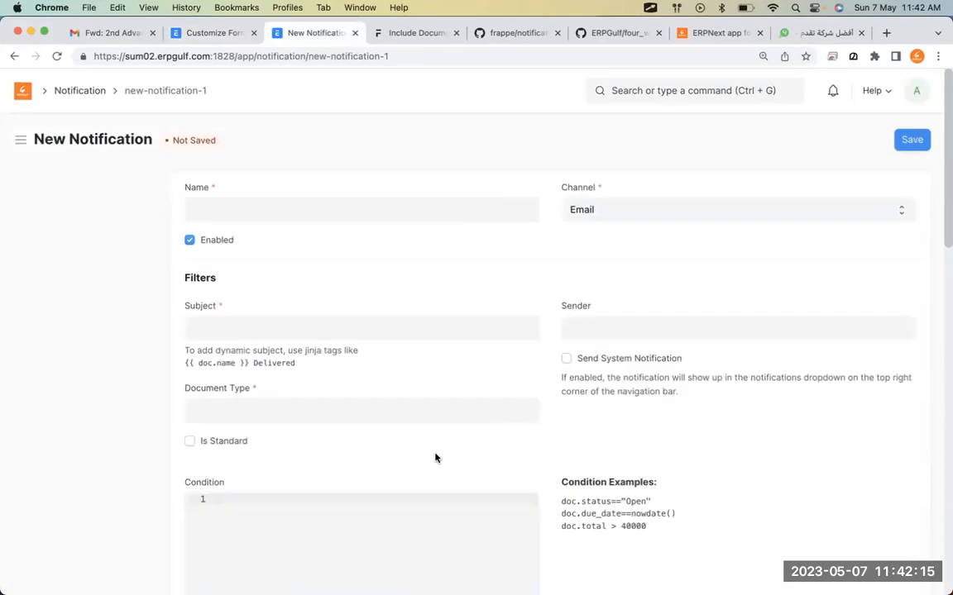
scroll(435, 457, "down", 5)
scroll(435, 457, "up", 5)
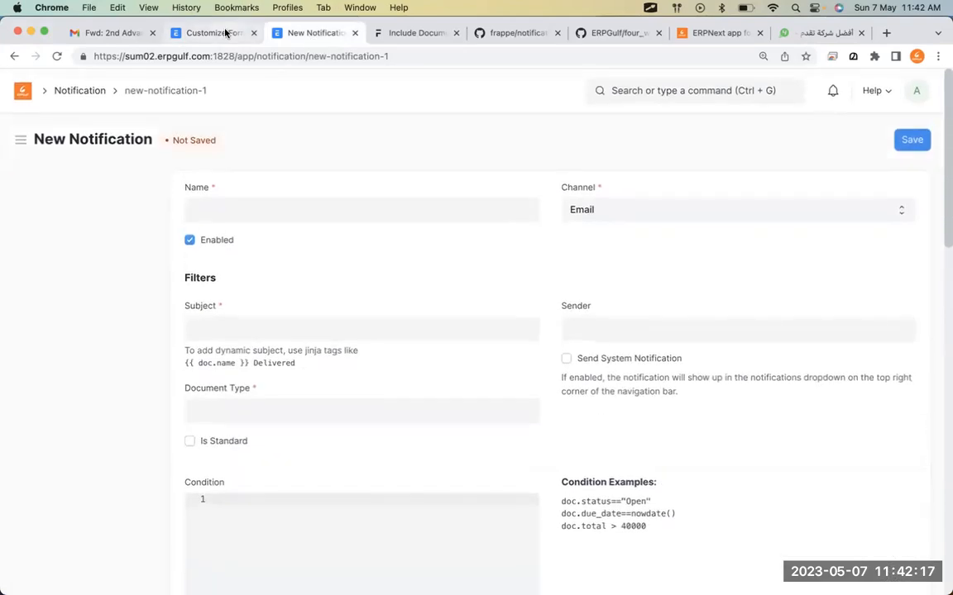
left_click(225, 33)
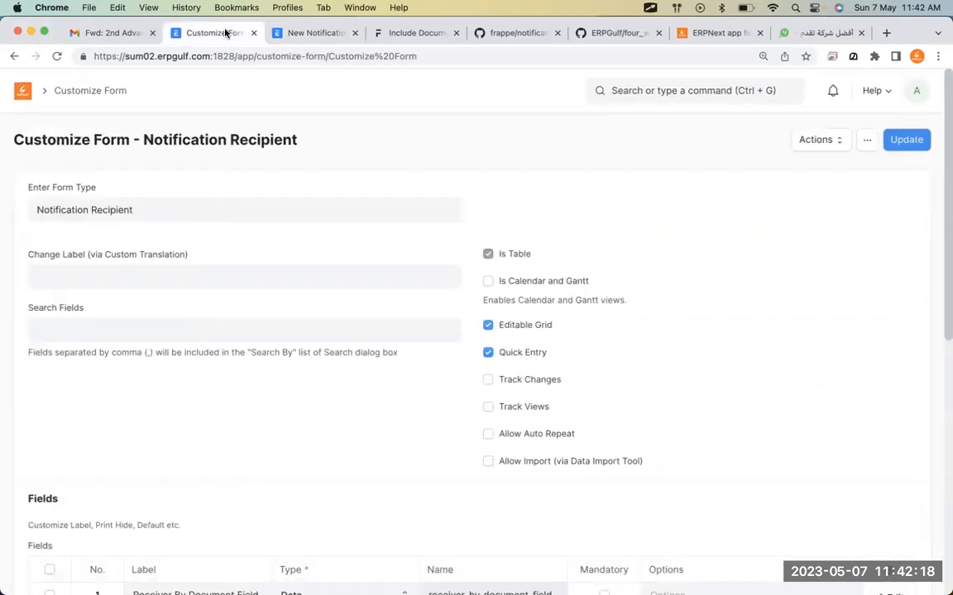
left_click(22, 91)
left_click(285, 37)
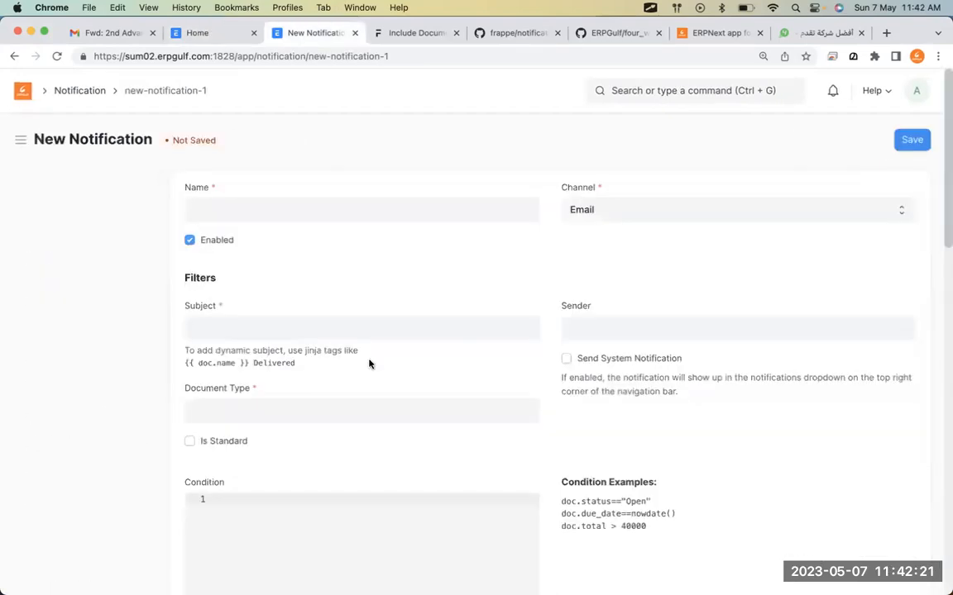
scroll(369, 364, "down", 10)
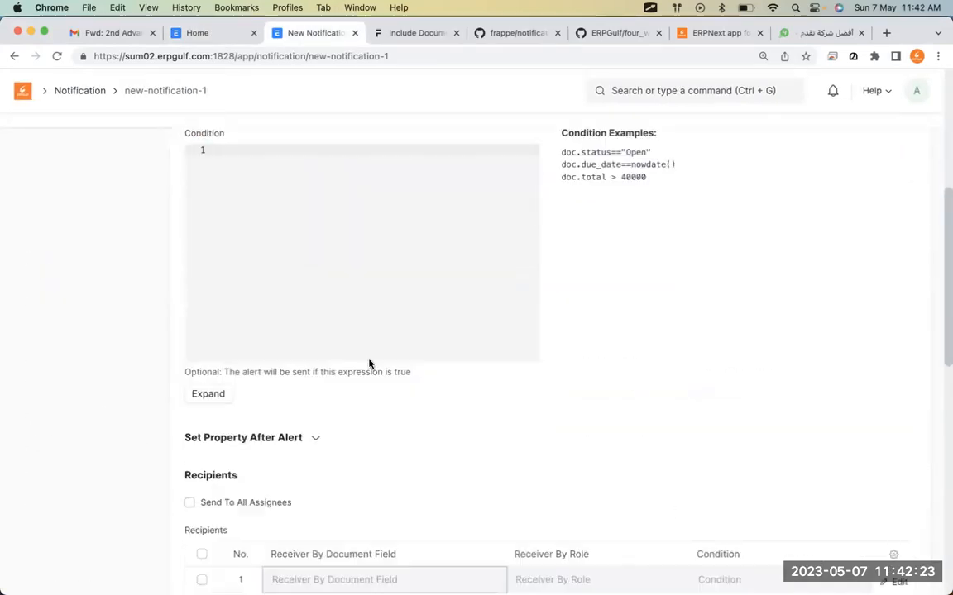
left_click(336, 407)
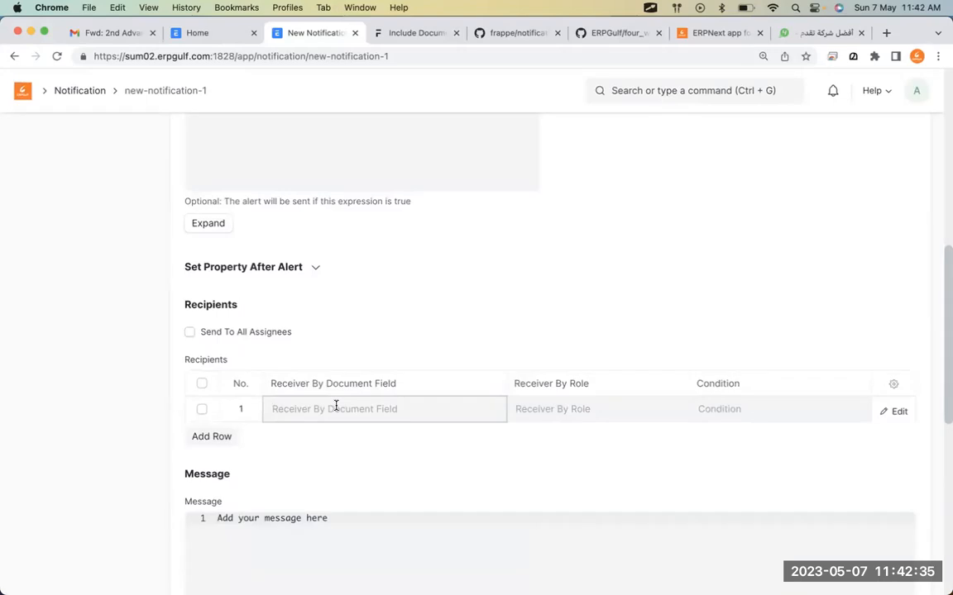
Switch to Excalidraw and delete the old Whatsapp/Twilio/4Whats notes from the canvas.
key("super+Tab")
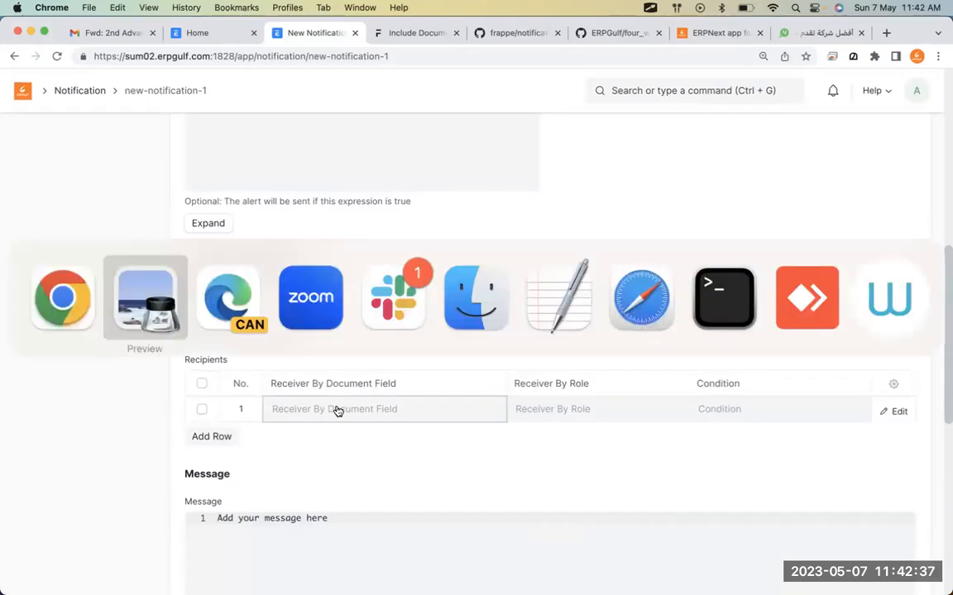
key("super+Tab")
key("super+Tab")
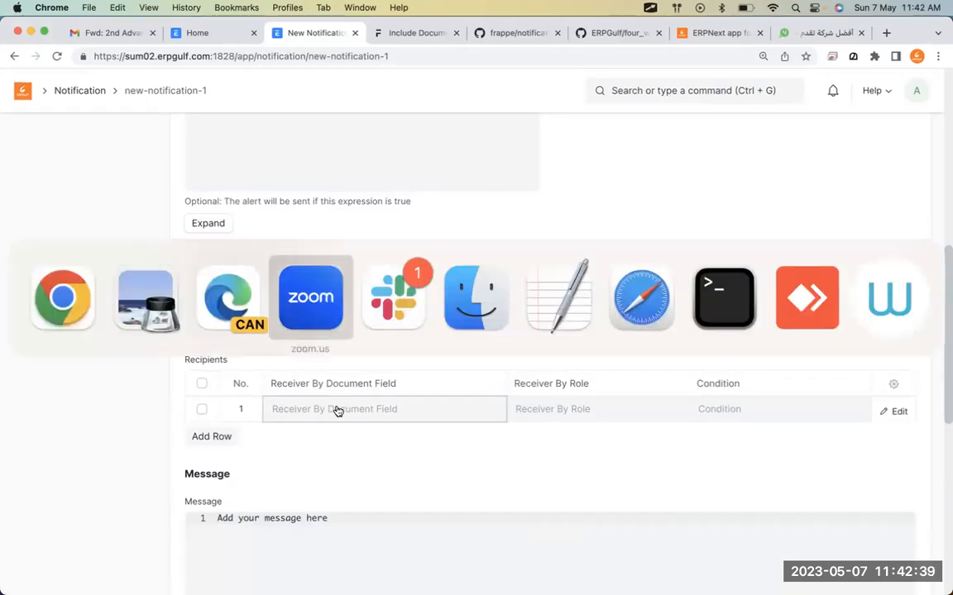
key("super+Tab")
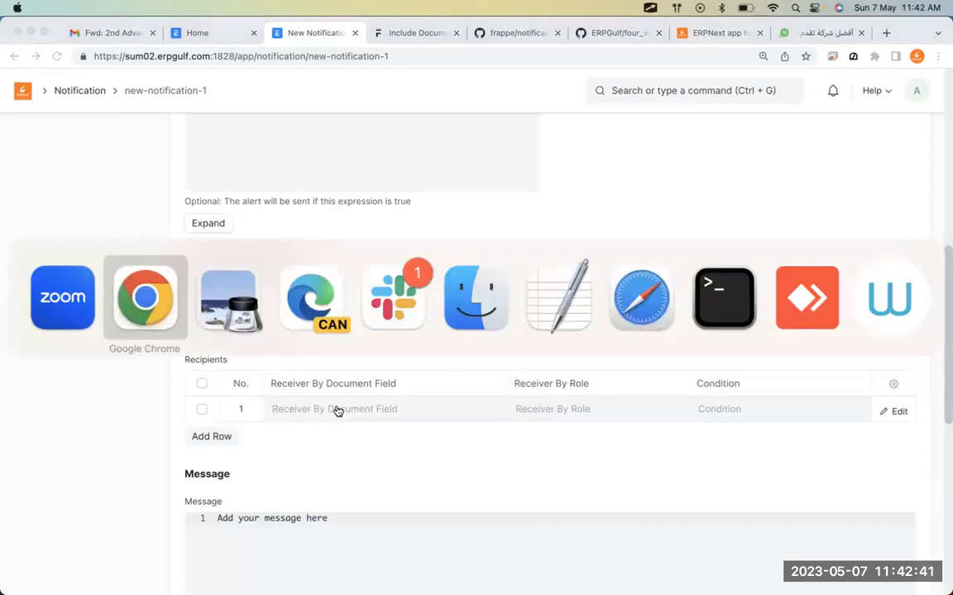
key("super+Tab")
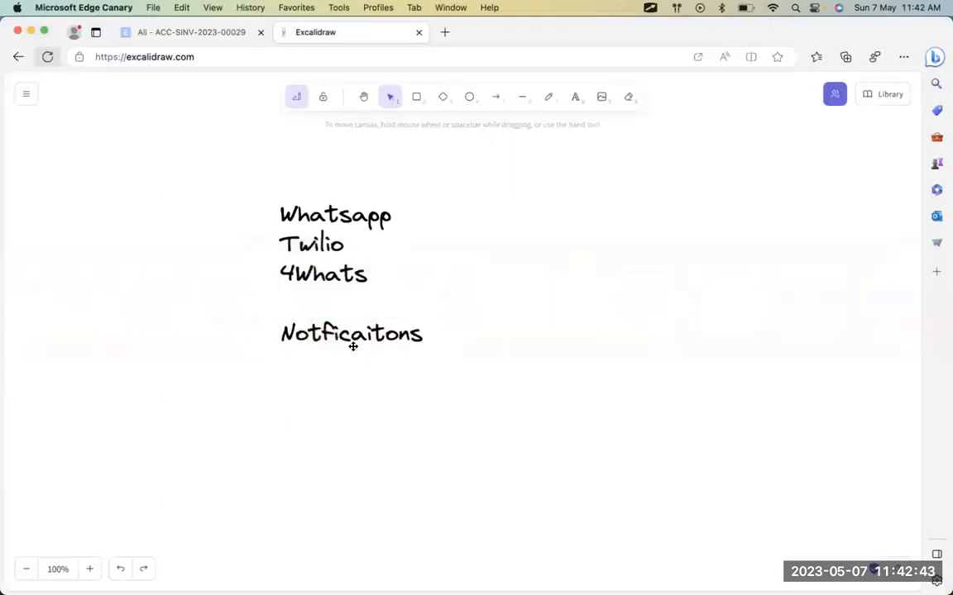
left_click(353, 348)
key("BackSpace")
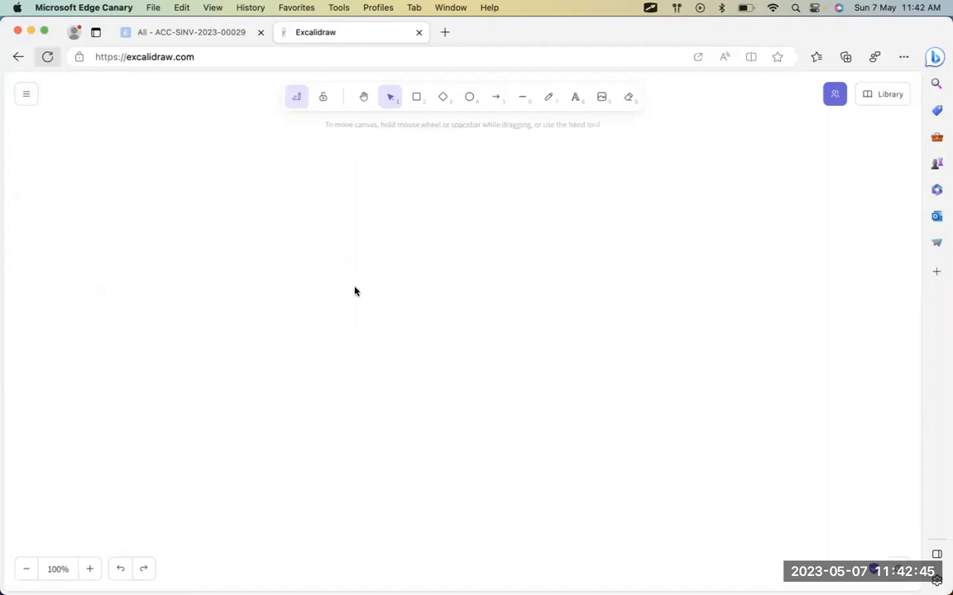
Start a text box reading 'Dear customer' with lines for invoice XXXXXXX and amount XXXX.XX.
key("t")
left_click(280, 236)
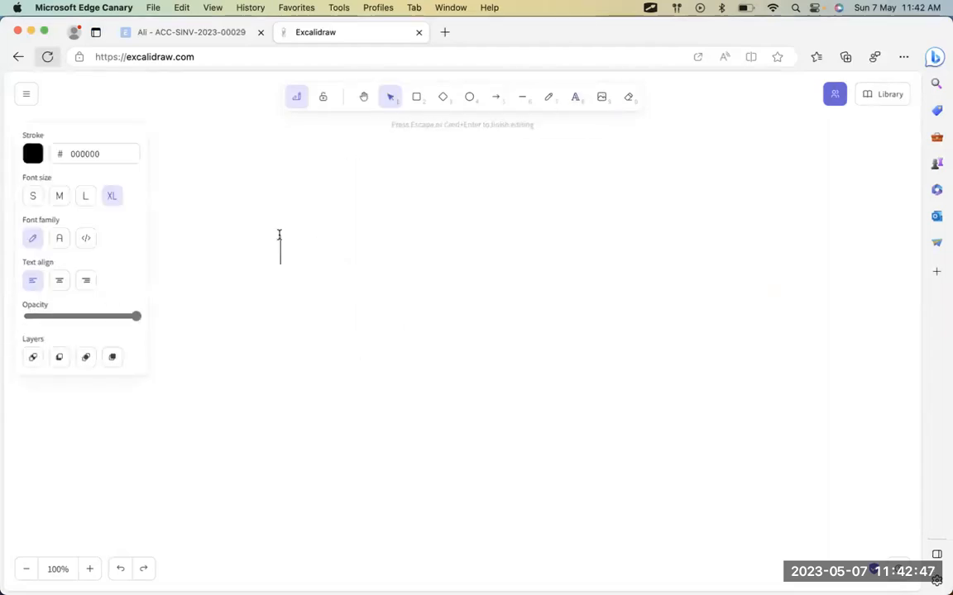
type("Dear customer")
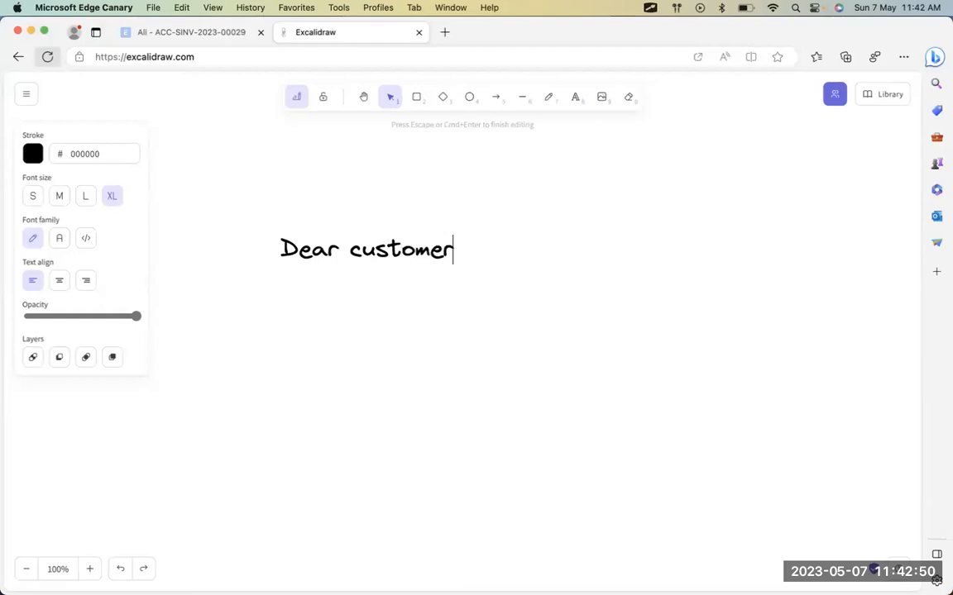
key("Return")
type("We ")
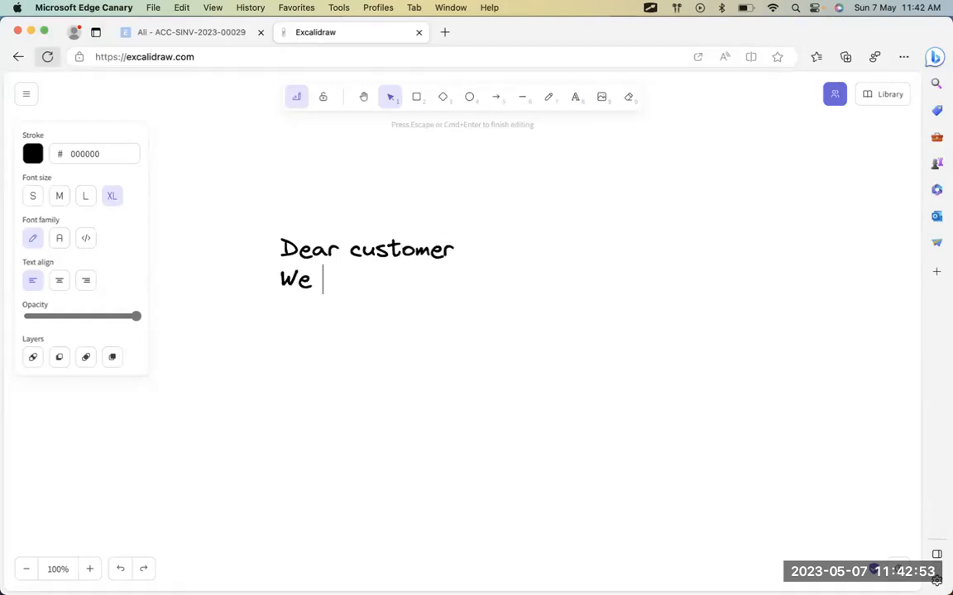
type("have issued a")
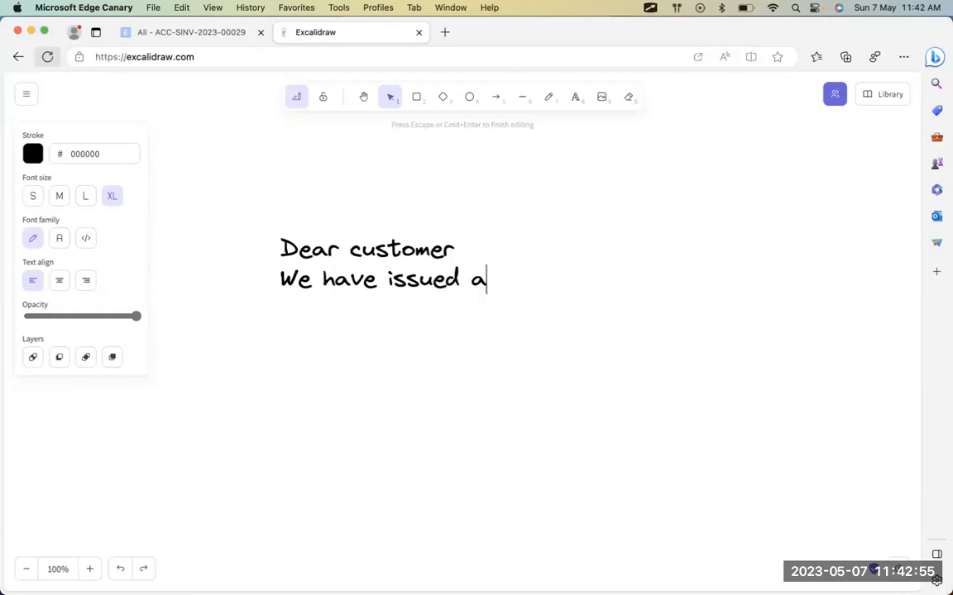
type("n invoice ")
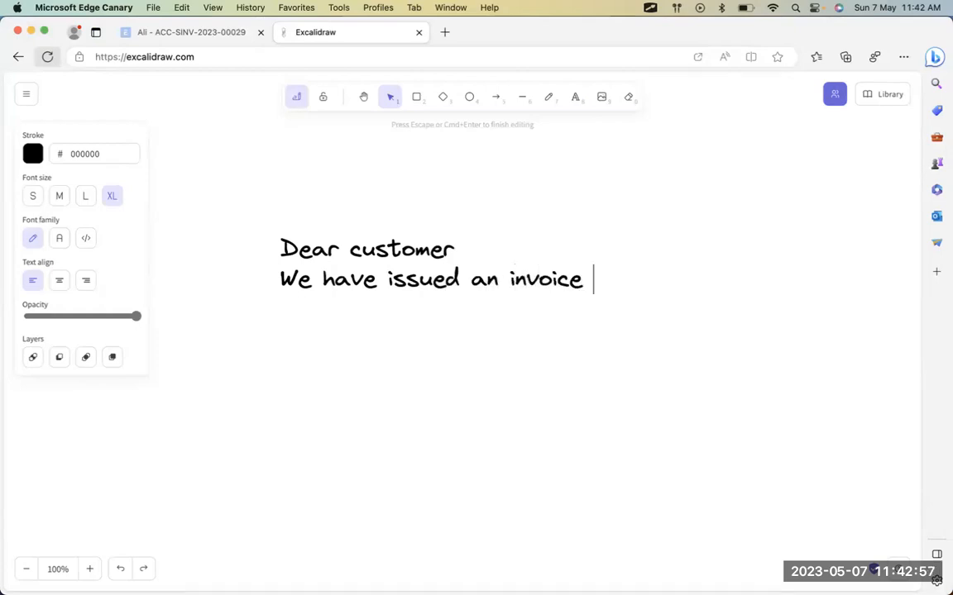
type("XXXXXXX")
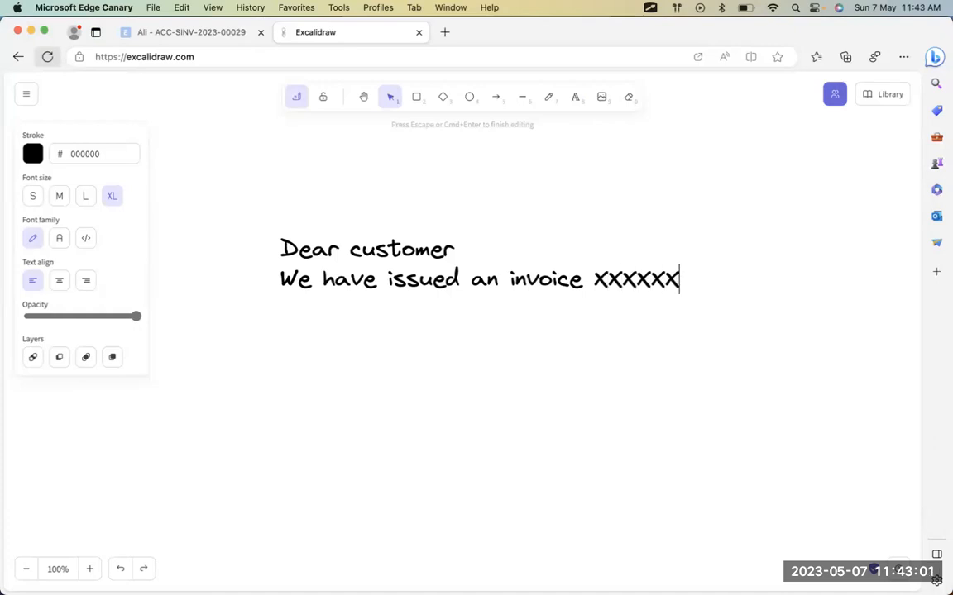
key("Return")
type("with the ")
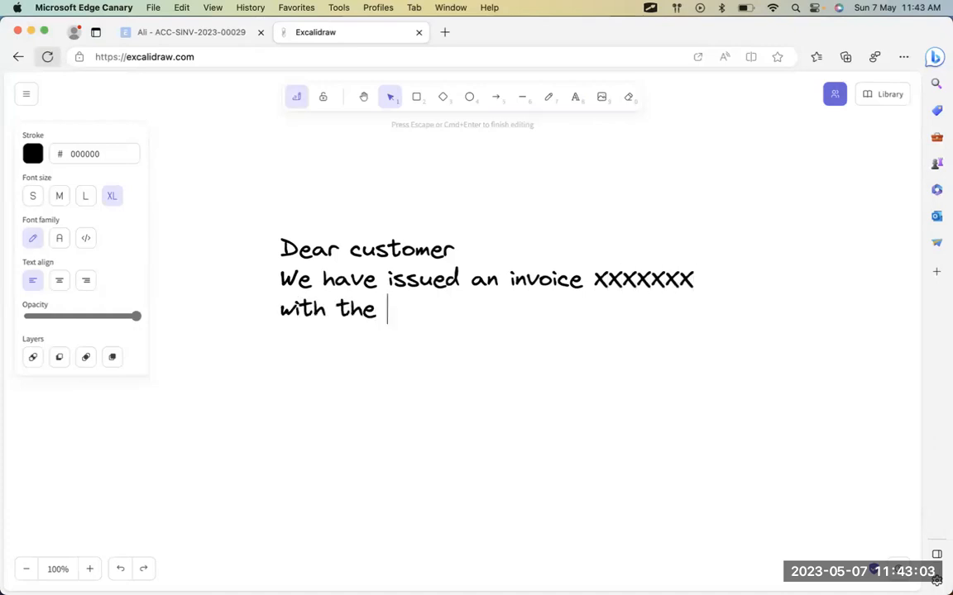
type("anou")
key("BackSpace")
key("BackSpace")
key("BackSpace")
type("mou")
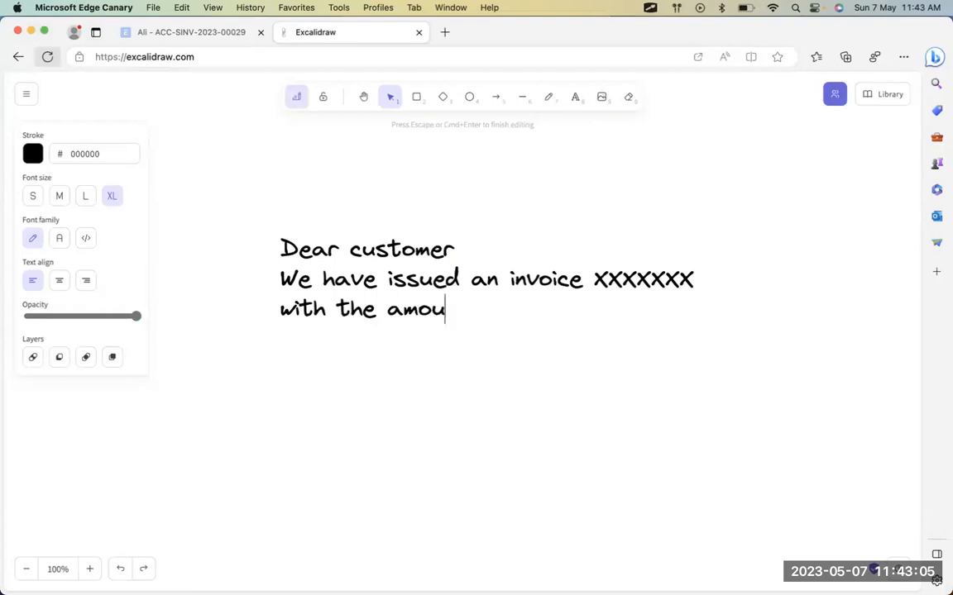
type("nt XXXX.XX")
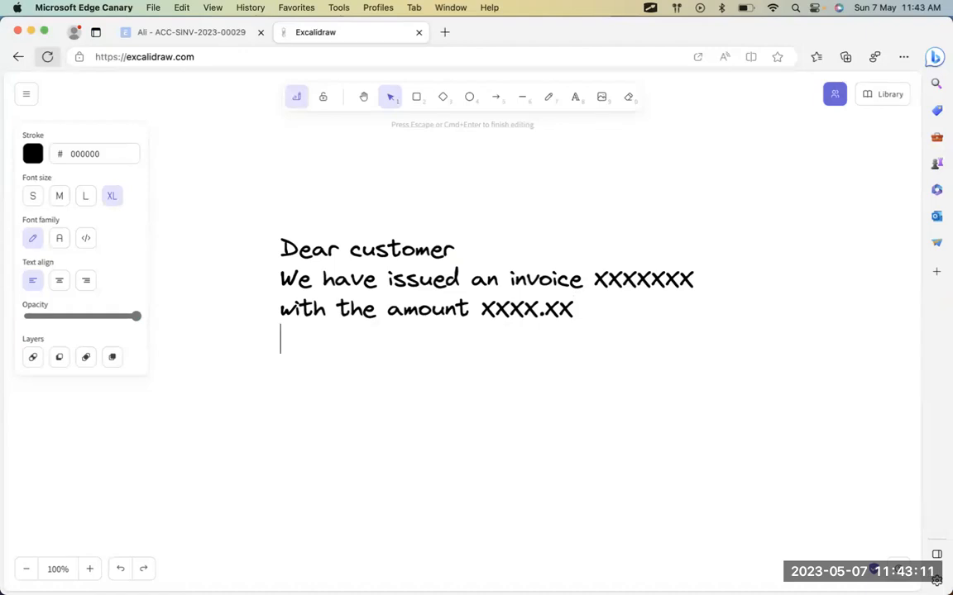
type("th")
key("BackSpace")
key("BackSpace")
Add 'You can access the invoice online here XXXXXXXXX' and 'Thanks for your business', then return to ERPNext.
key("Return")
type("You can access t")
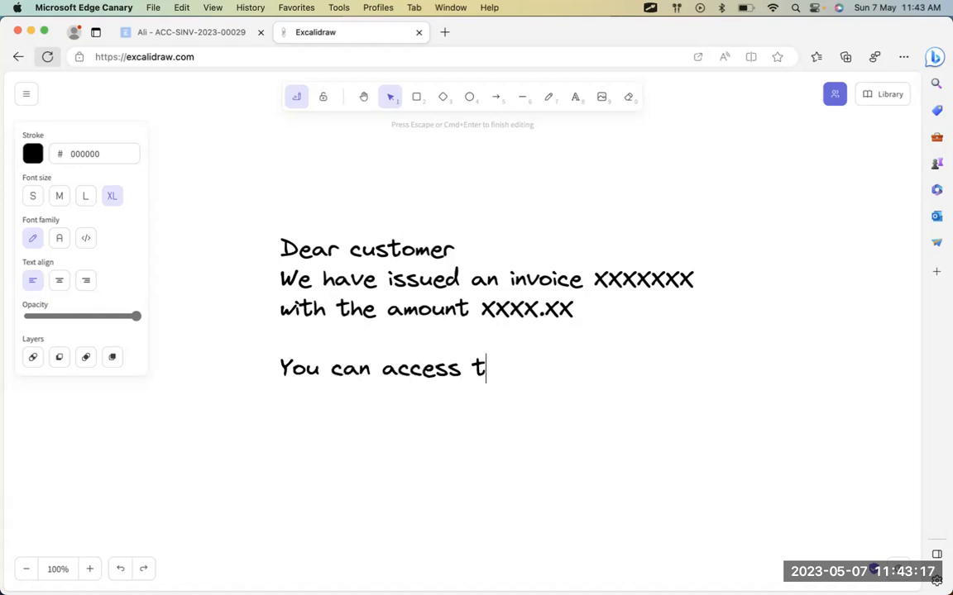
type("he invoice here ")
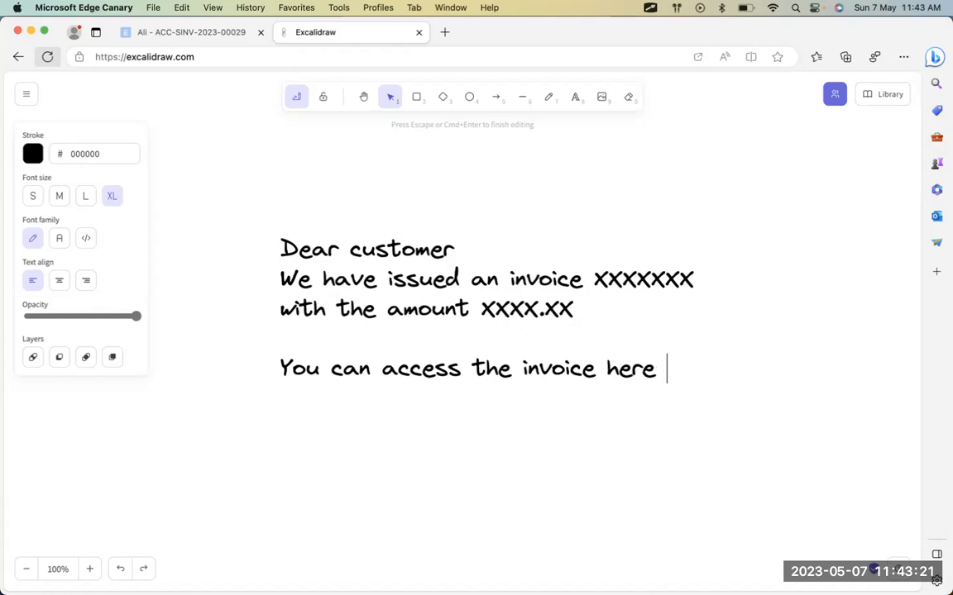
type("XXXXXX")
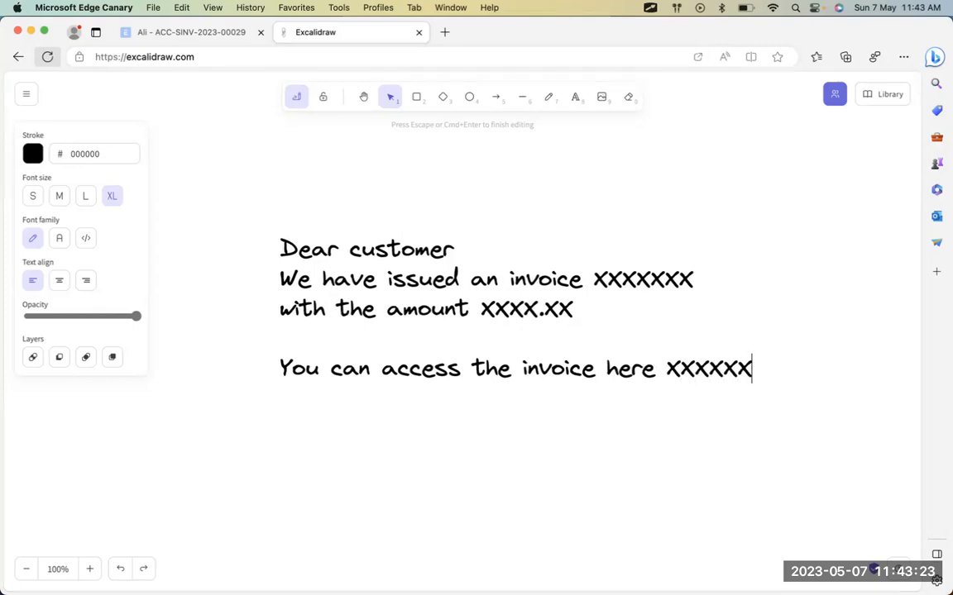
type("XXX")
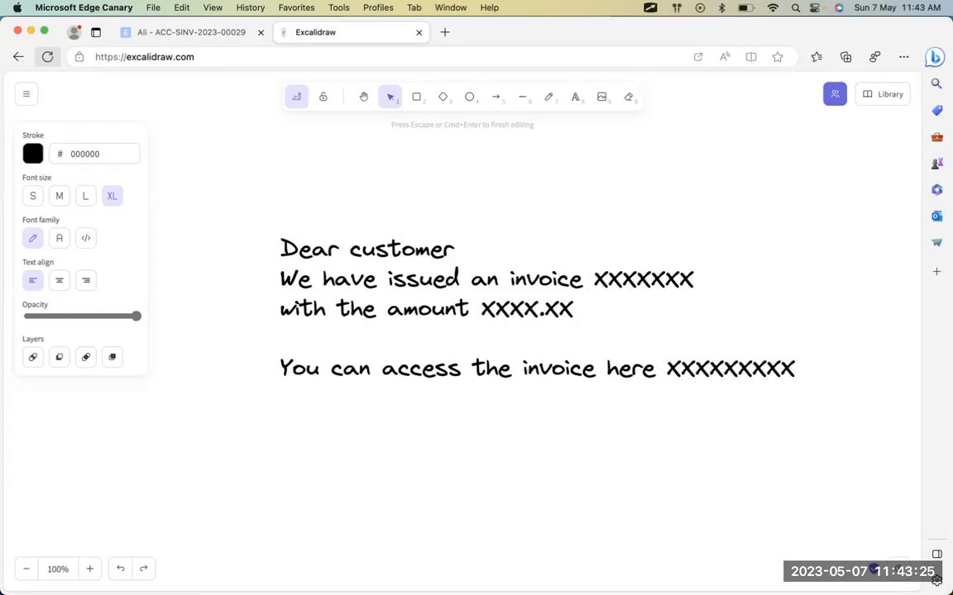
key("Left")
key("Left")
key("Left")
key("Left")
key("Left")
key("Left")
key("Left")
key("Left")
key("Left")
key("Left")
key("Left")
key("Left")
key("Left")
key("Left")
key("Left")
key("Left")
key("Right")
key("Right")
type("n")
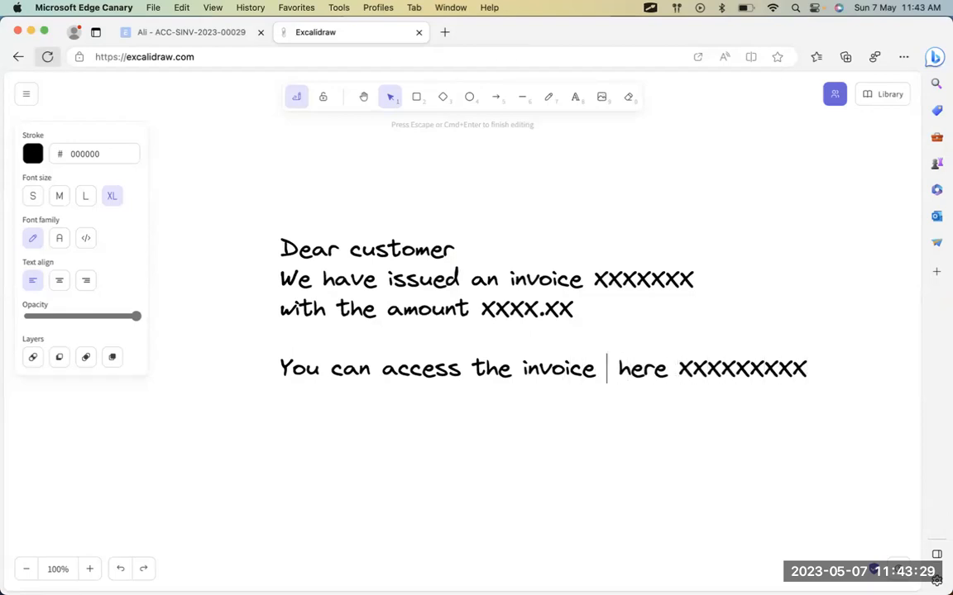
key("BackSpace")
type("online")
key("super+Right")
key("Return")
key("Return")
type("Thanks ")
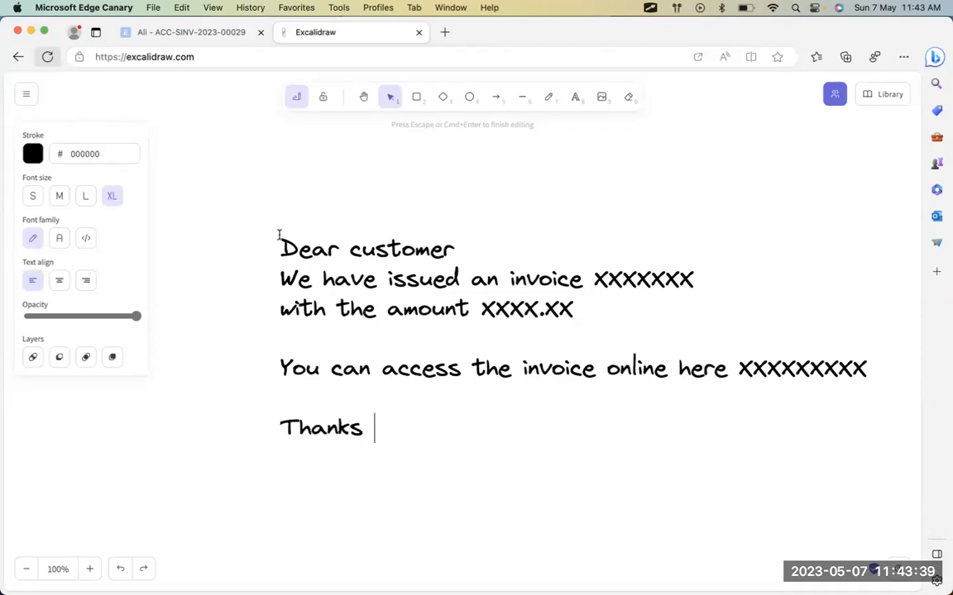
type("for your busi")
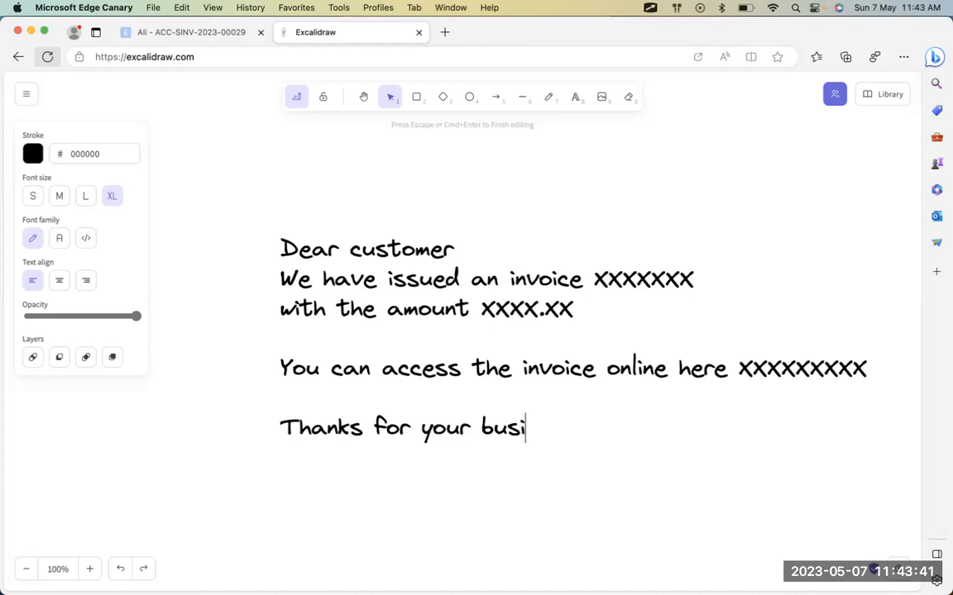
type("ness")
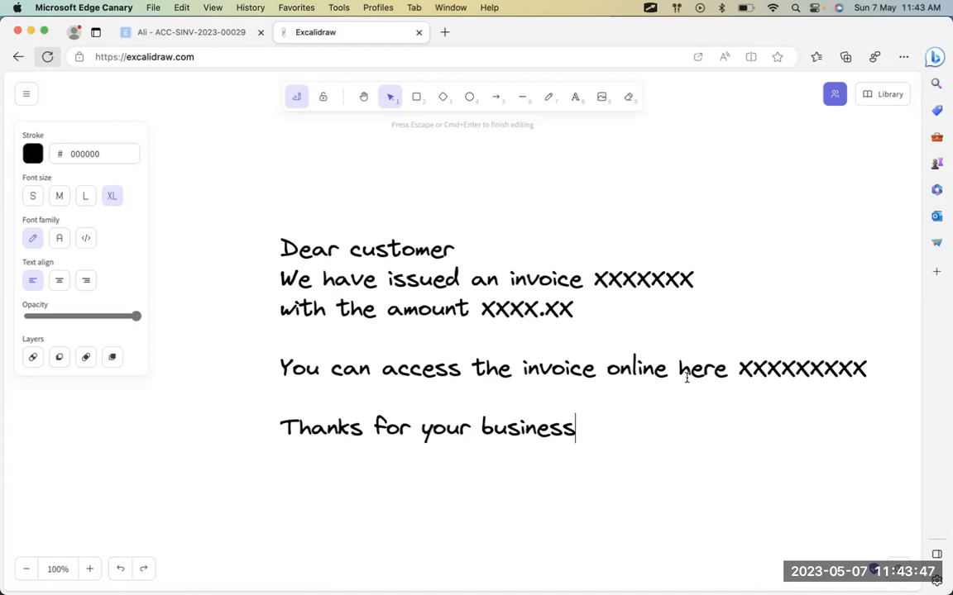
key("super+Tab")
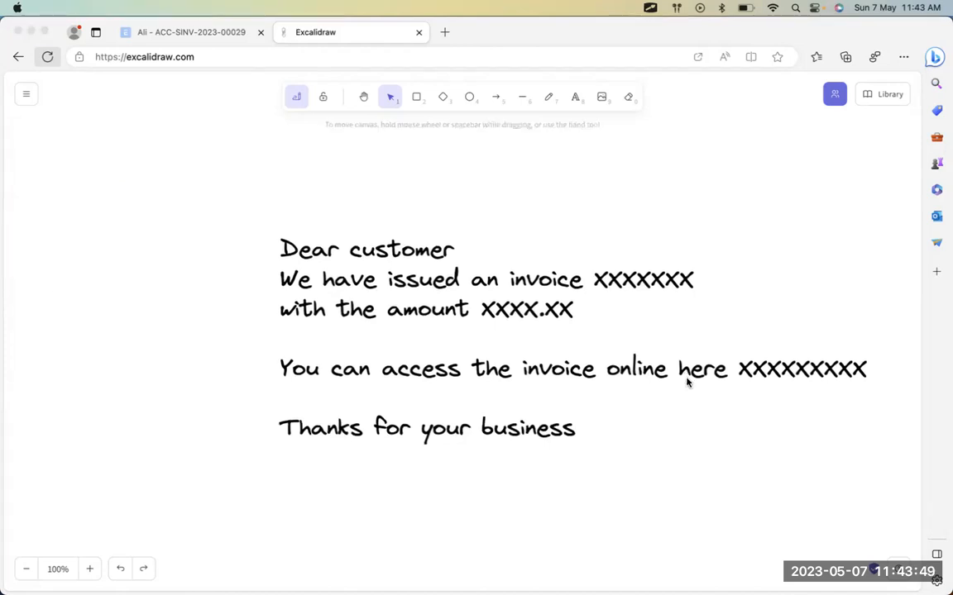
key("super+Tab")
key("super+Tab")
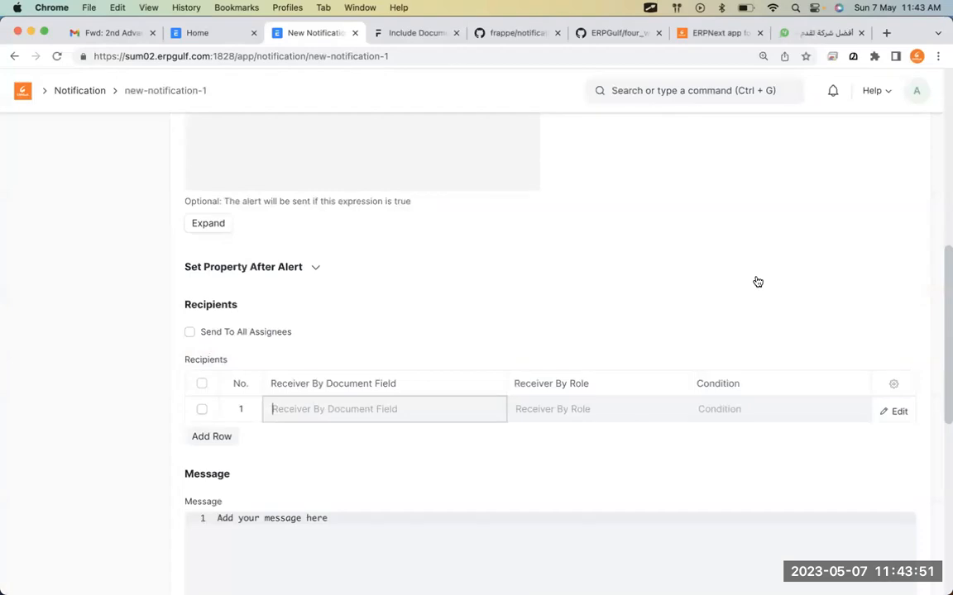
From the Notification list, create a new notification named 'Sales invoice notification'.
scroll(757, 282, "up", 10)
left_click(81, 90)
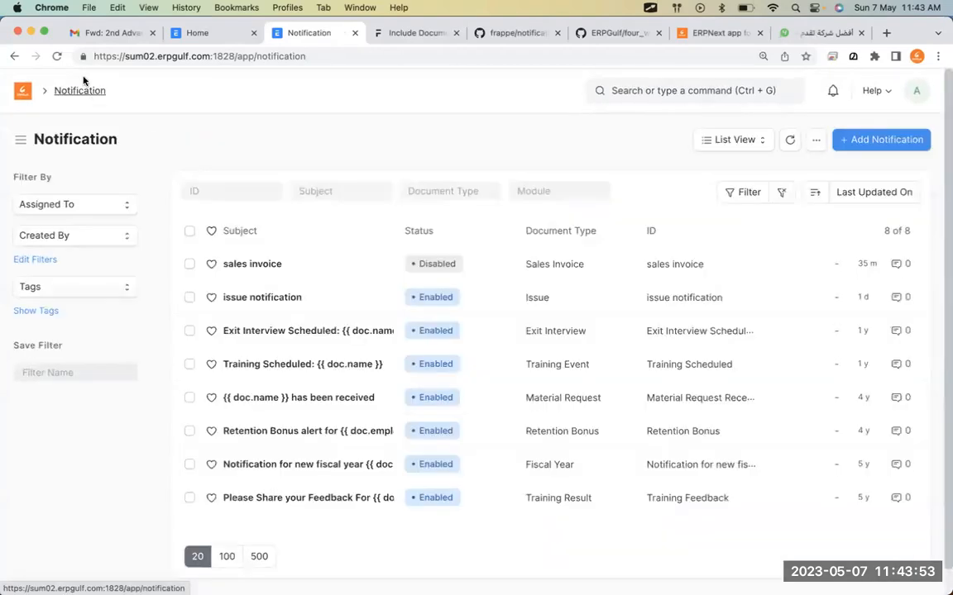
left_click(887, 141)
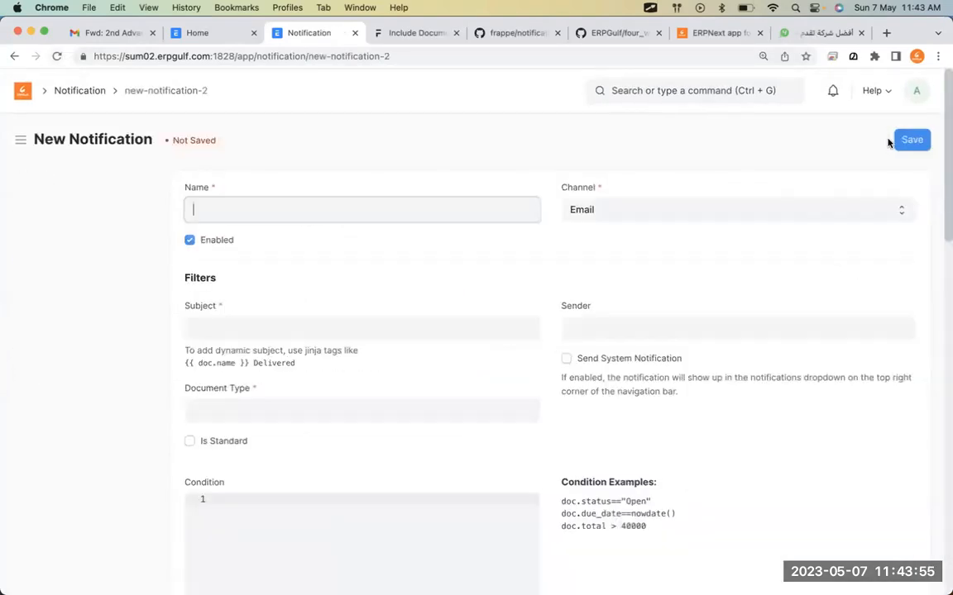
type("Se")
type("les invoice n")
type("ot")
type("ification")
key("Tab")
Set the channel to 4Whats.net, Document Type to Sales Invoice, and Send Alert On to Save.
left_click(602, 217)
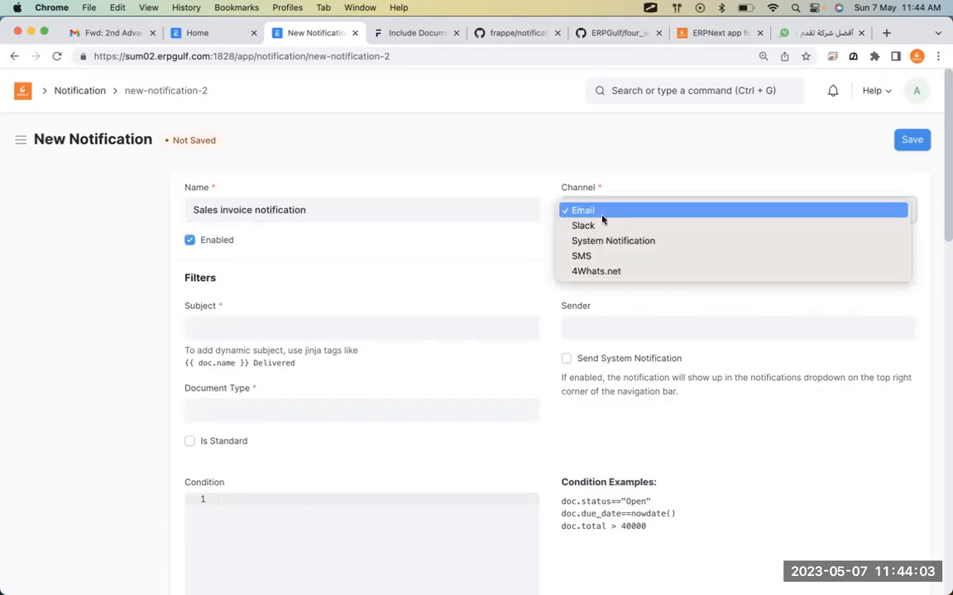
left_click(616, 273)
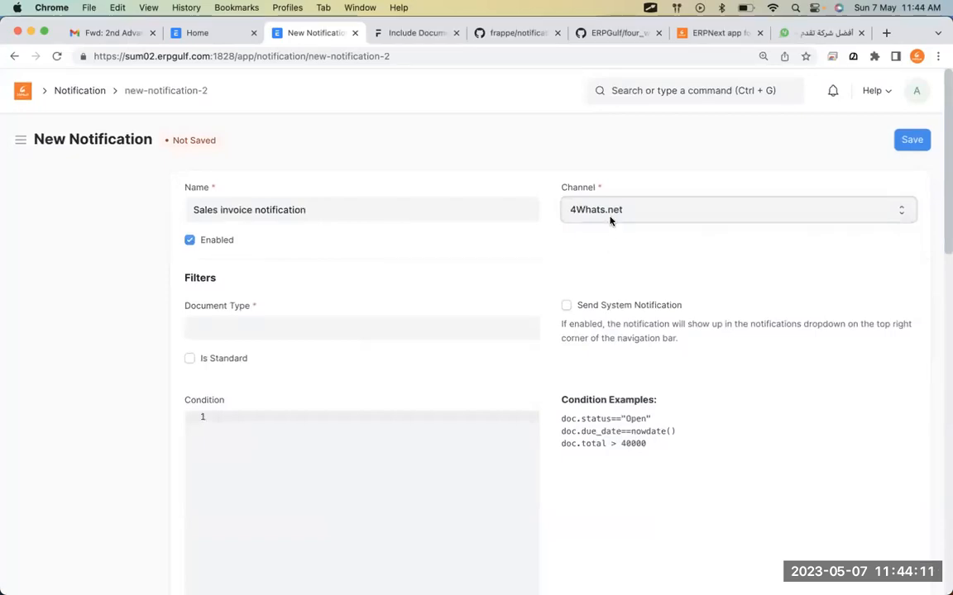
left_click(330, 328)
type("sa")
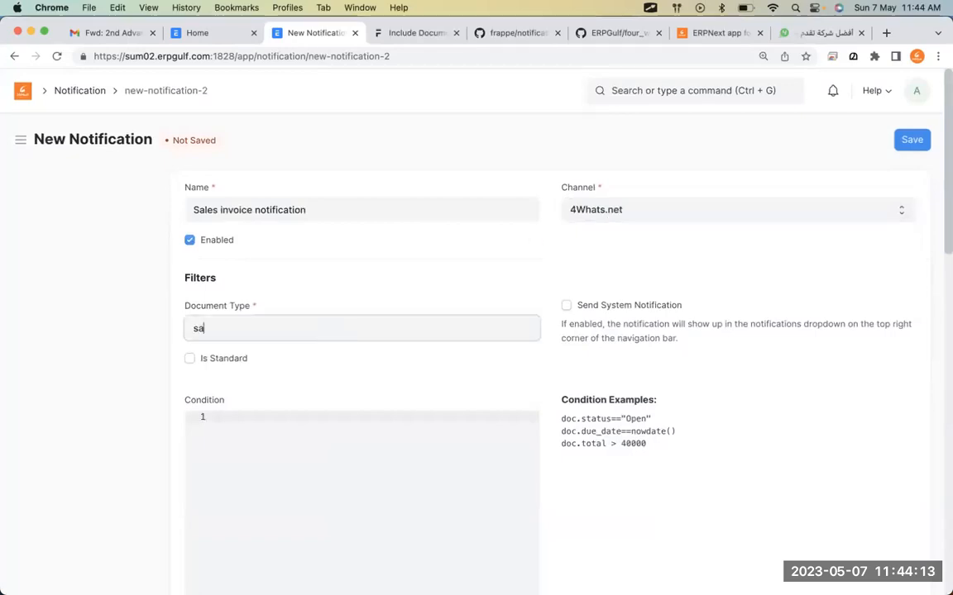
type("les in")
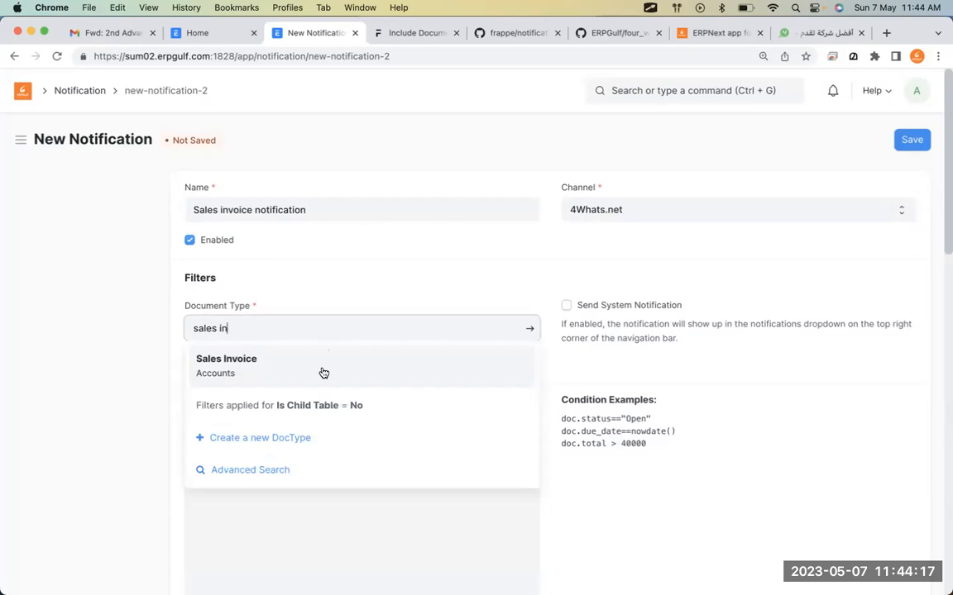
left_click(324, 373)
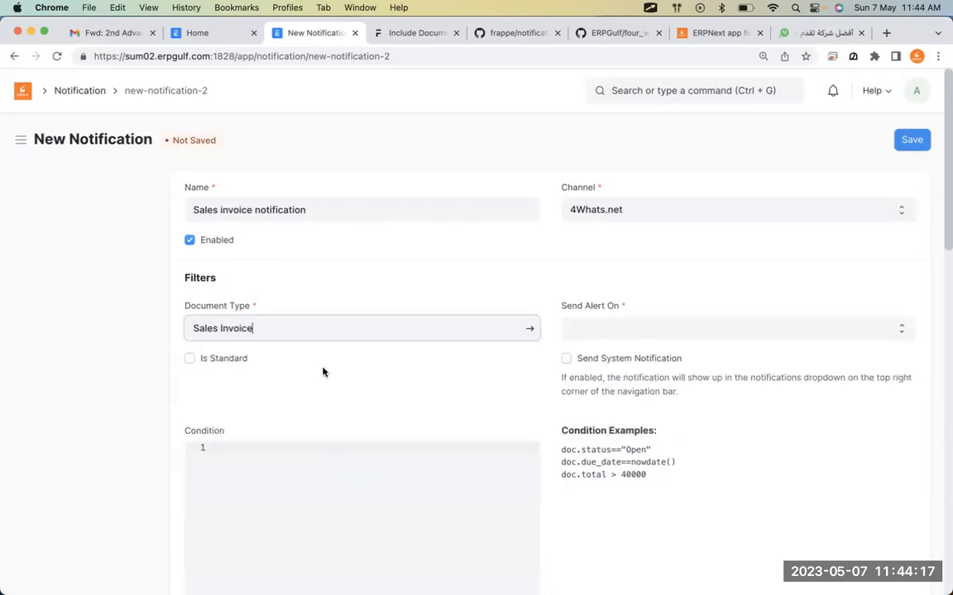
scroll(389, 415, "down", 1)
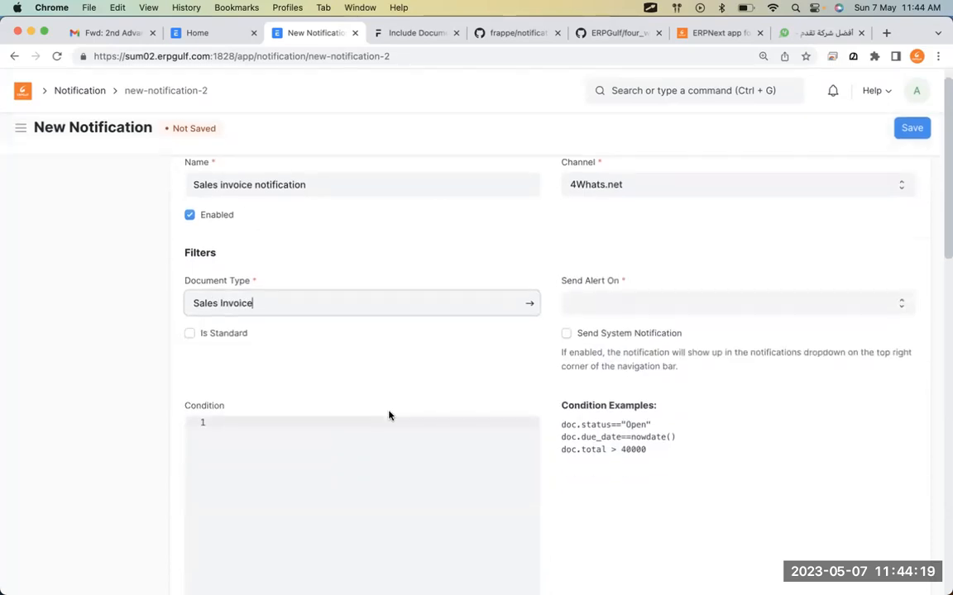
left_click(616, 284)
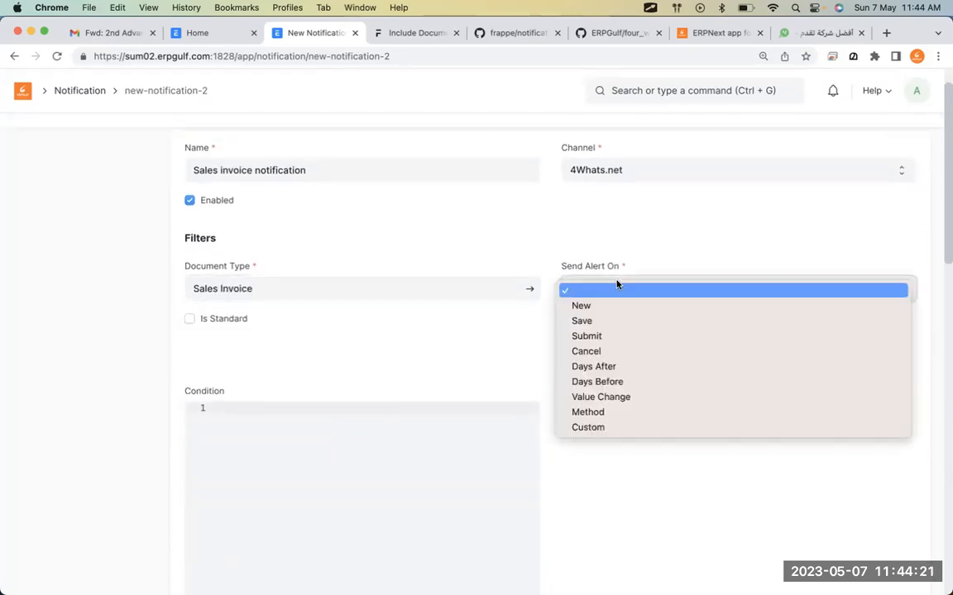
left_click(618, 326)
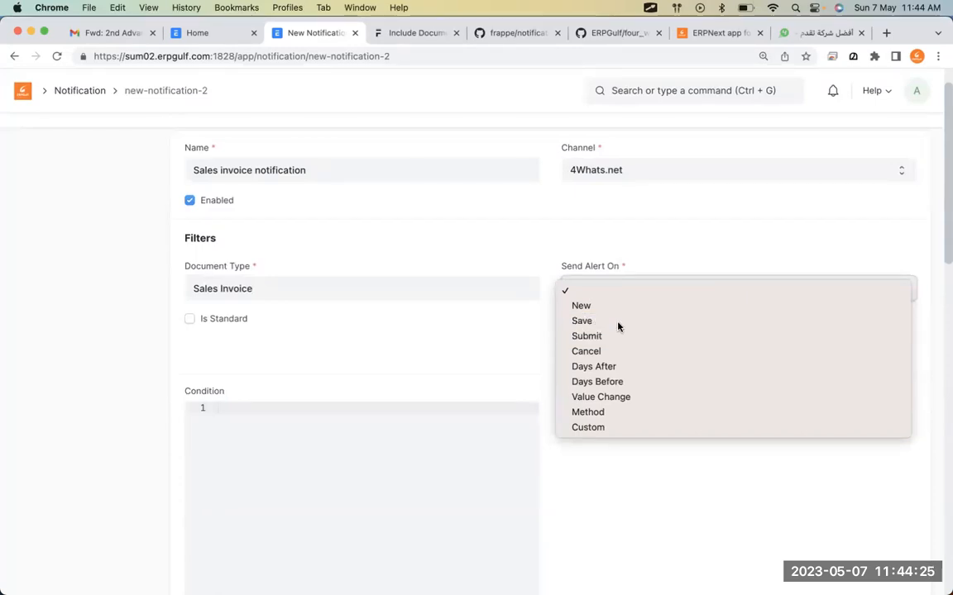
scroll(618, 326, "down", 3)
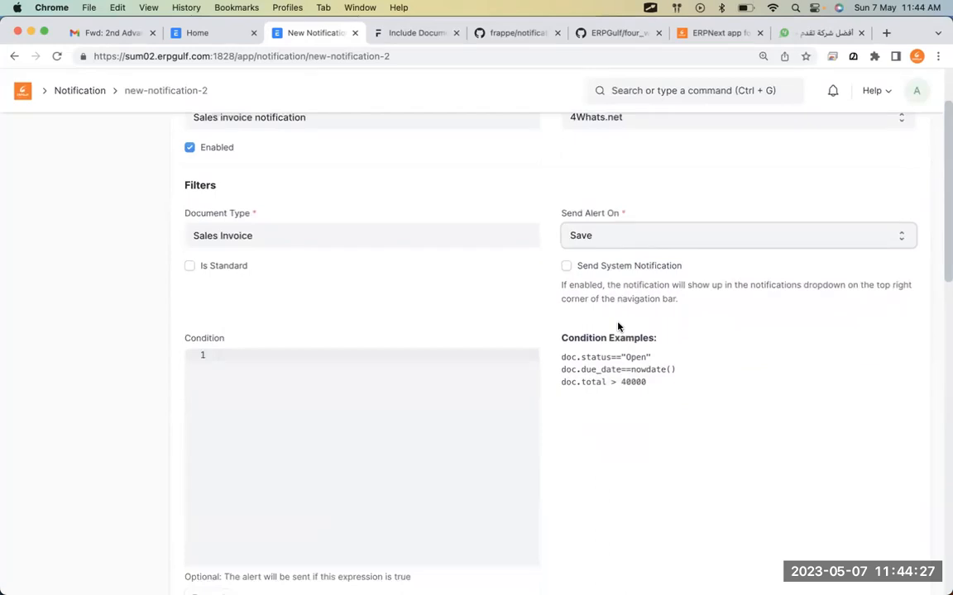
left_click(373, 378)
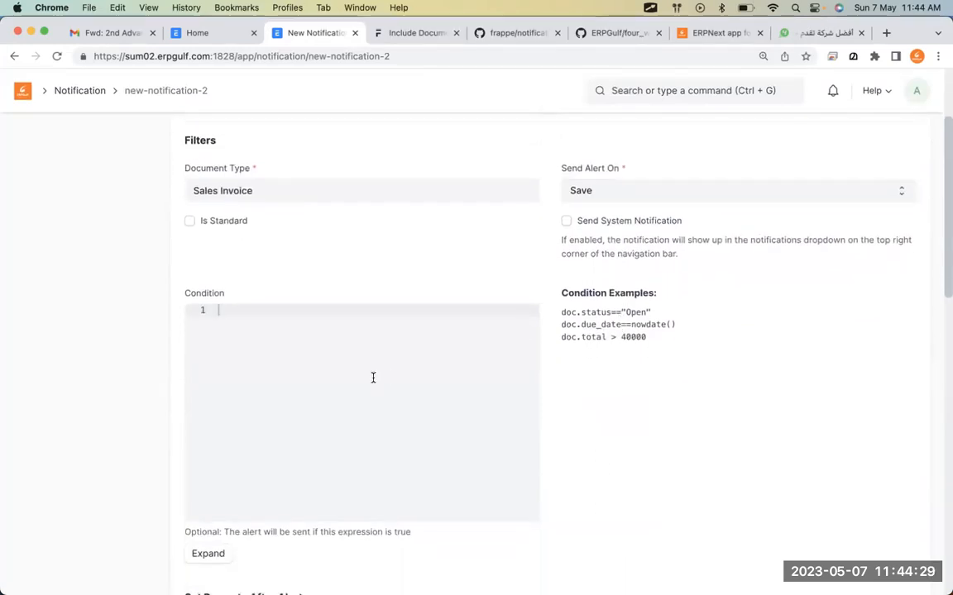
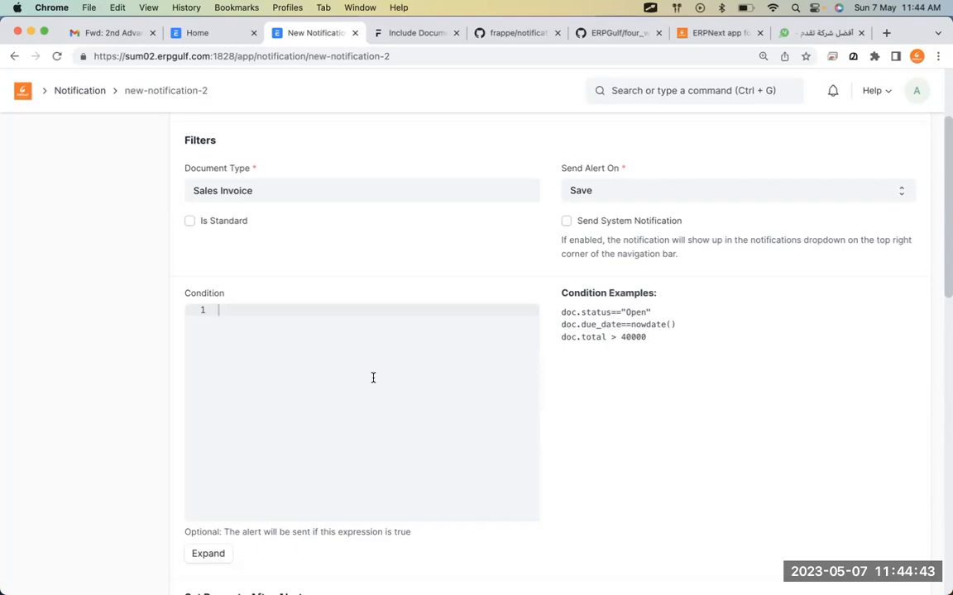
Enter the condition 'doc.total > 1000', then erase it again.
type("doc.total > 1000")
key("ctrl+Tab")
mouse_move(622, 272)
left_mouse_down()
mouse_move(555, 380)
mouse_move(771, 340)
mouse_move(592, 280)
mouse_move(534, 326)
mouse_move(730, 348)
left_mouse_up()
left_click_drag(570, 330, 685, 333)
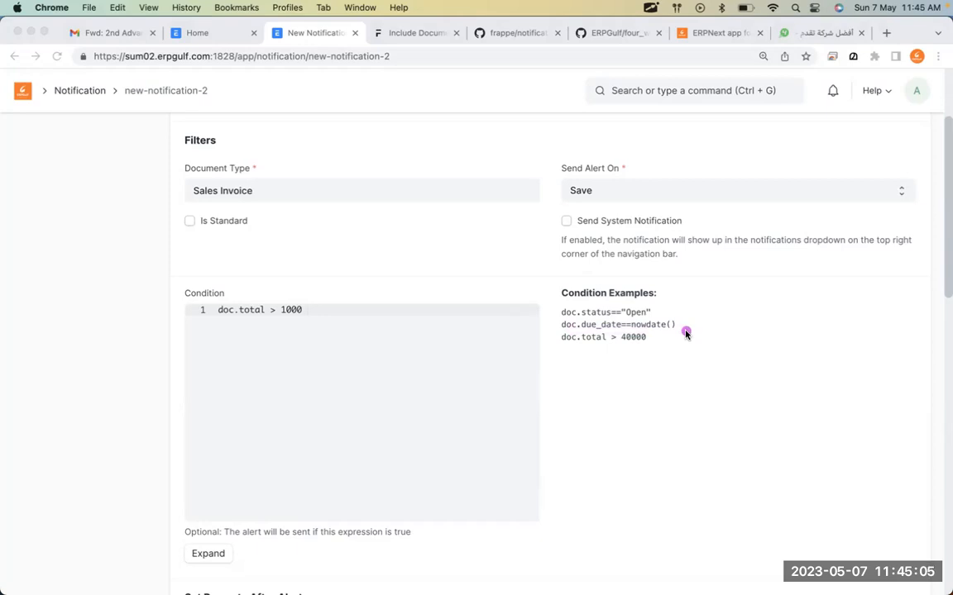
left_click_drag(546, 331, 748, 333)
left_click(455, 335)
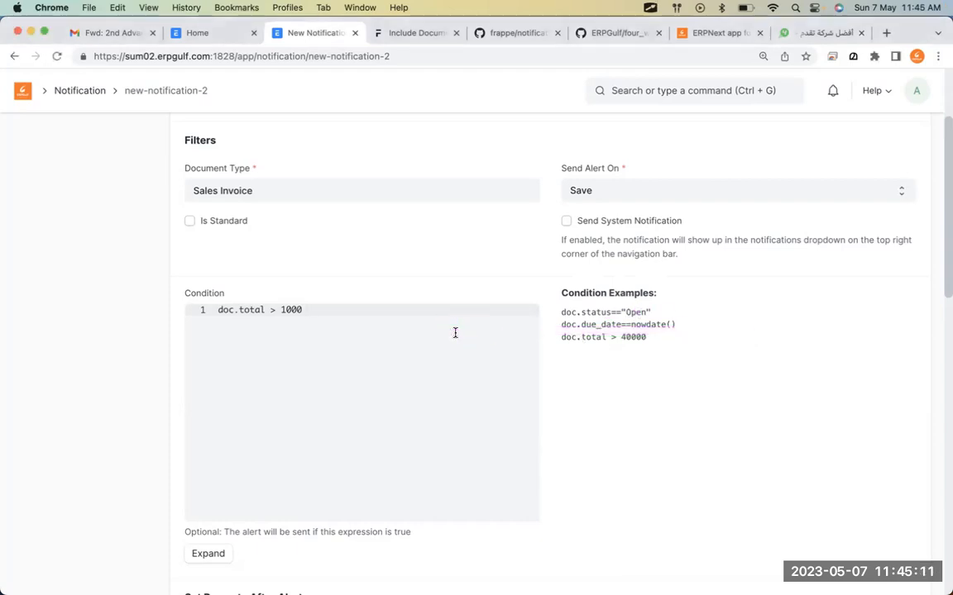
key("BackSpace")
key("BackSpace")
key("BackSpace")
key("BackSpace")
key("BackSpace")
key("BackSpace")
key("BackSpace")
key("BackSpace")
key("BackSpace")
key("BackSpace")
key("BackSpace")
key("BackSpace")
key("BackSpace")
key("BackSpace")
key("BackSpace")
key("BackSpace")
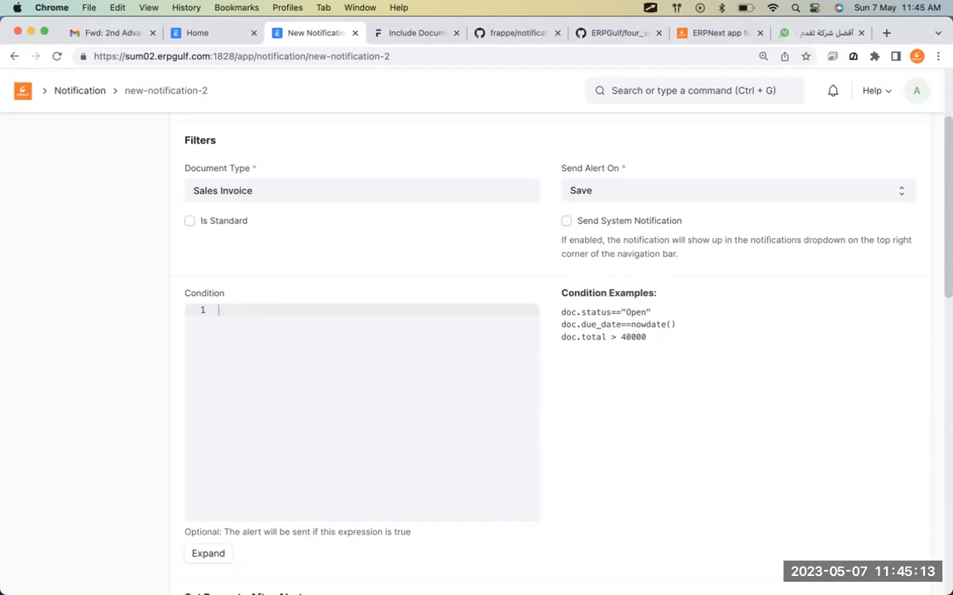
Add an empty first row to the notification's Recipients table.
scroll(682, 417, "down", 10)
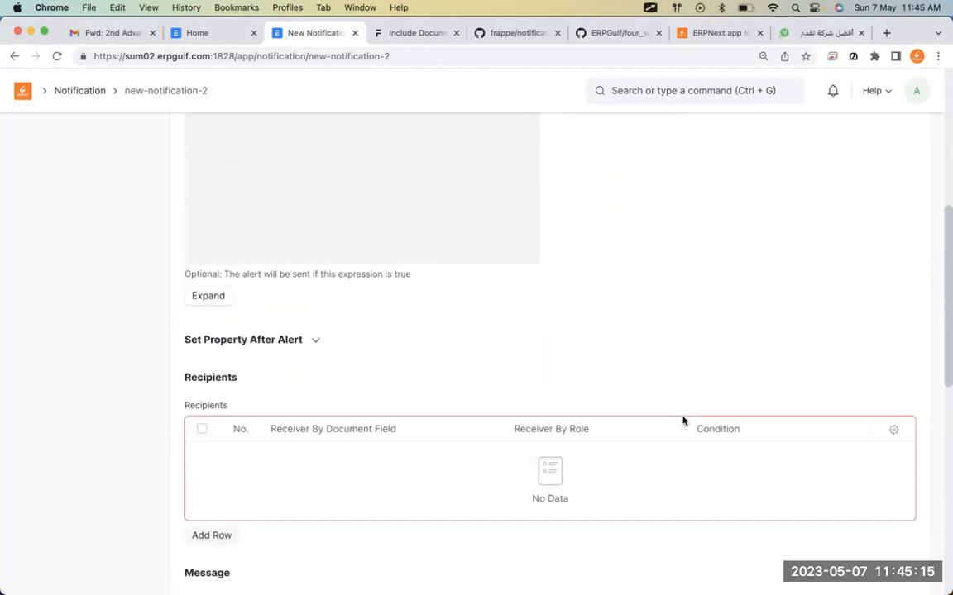
left_click(217, 327)
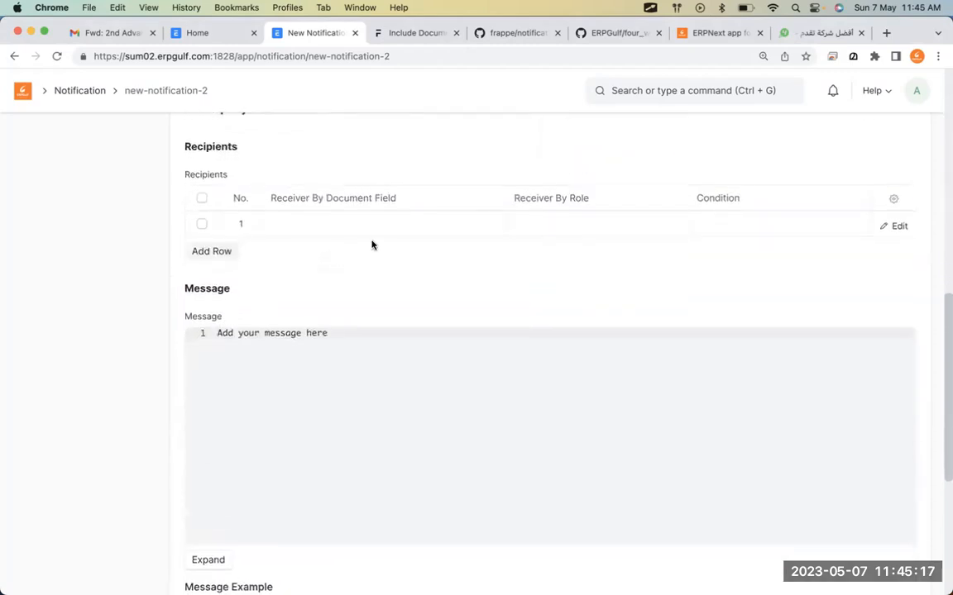
left_click(395, 229)
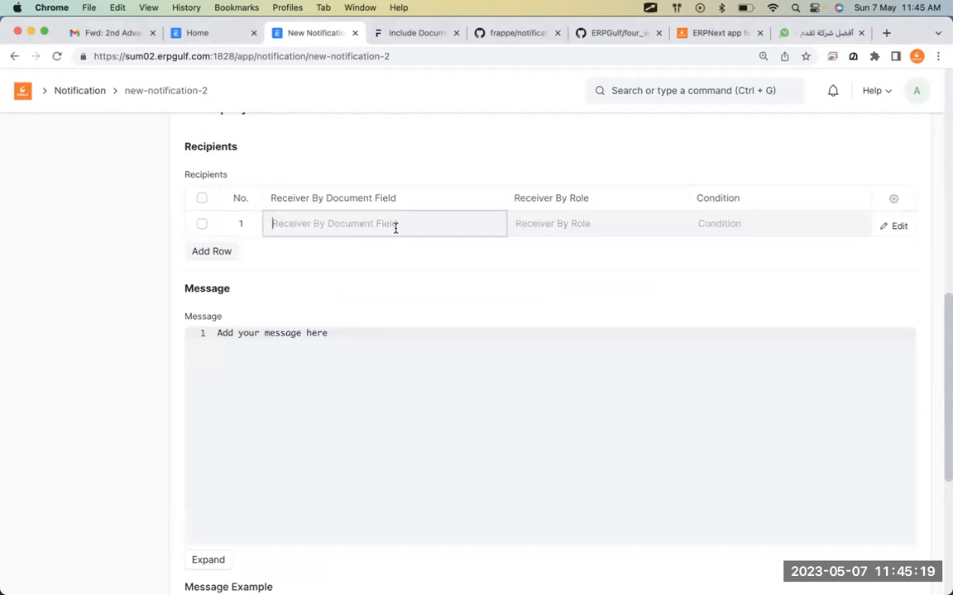
In the Home tab, search 'sales inv' and open the Sales Invoice list.
left_click(218, 33)
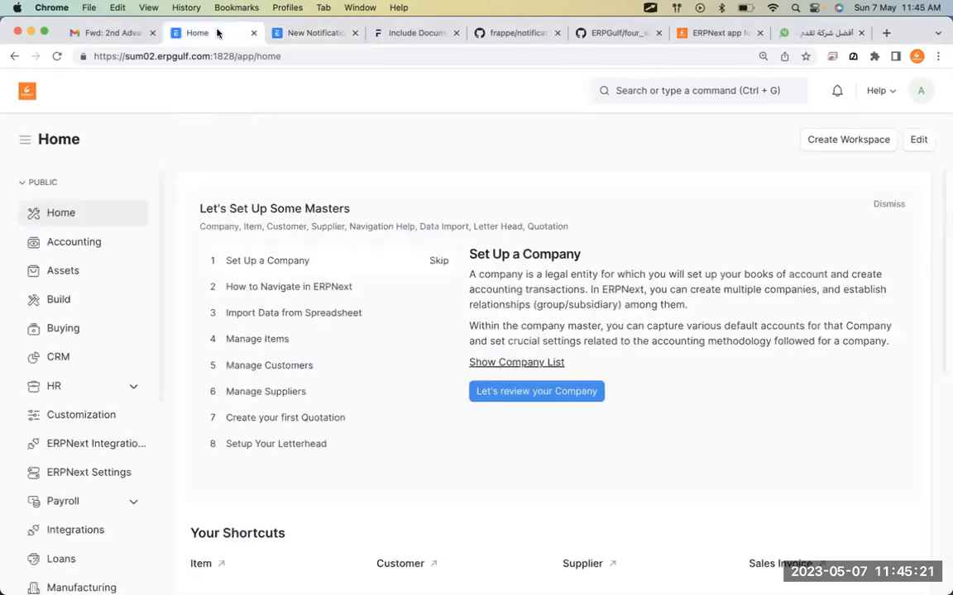
left_click(280, 35)
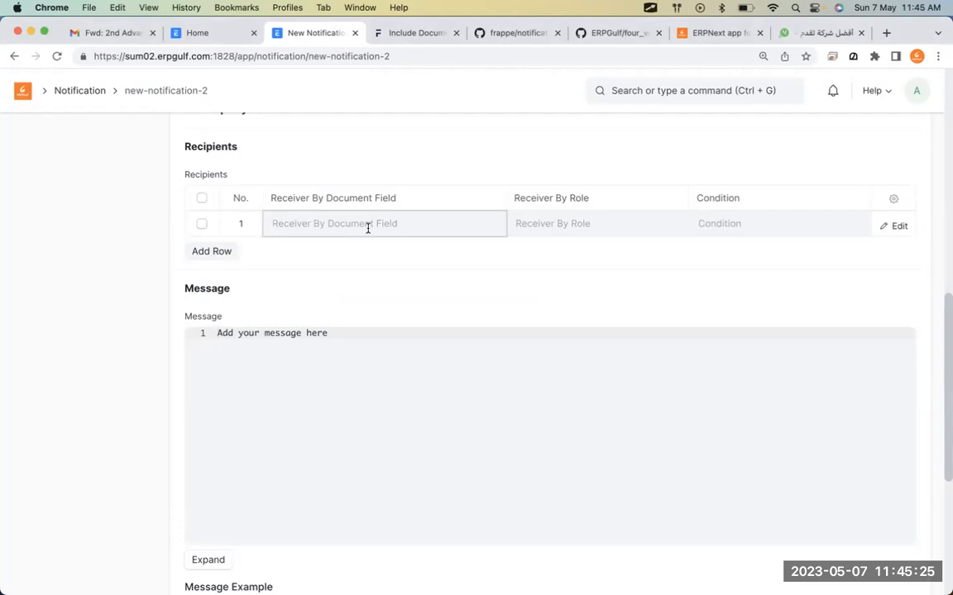
left_click(211, 35)
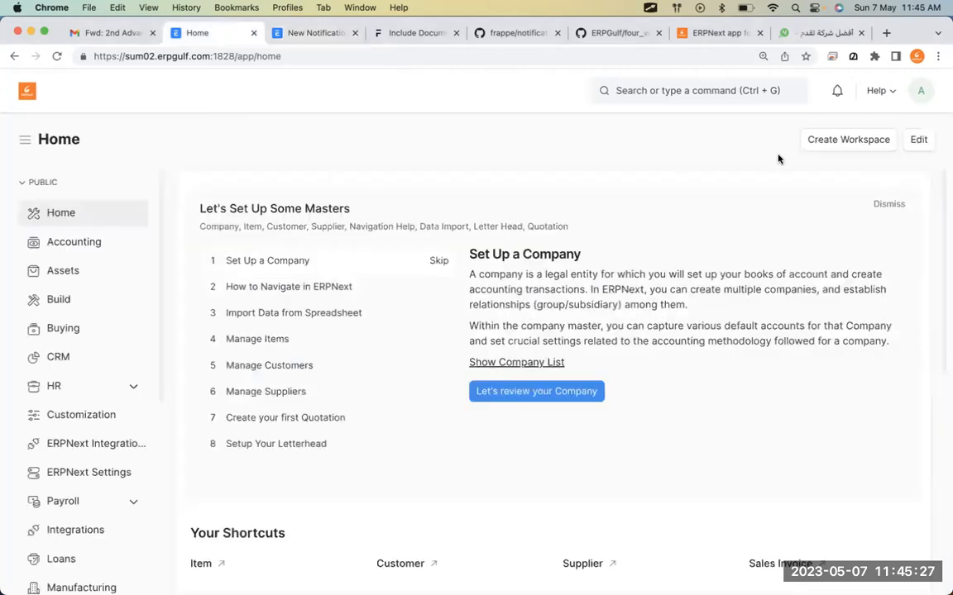
left_click(708, 89)
type("sales inv")
left_click(704, 128)
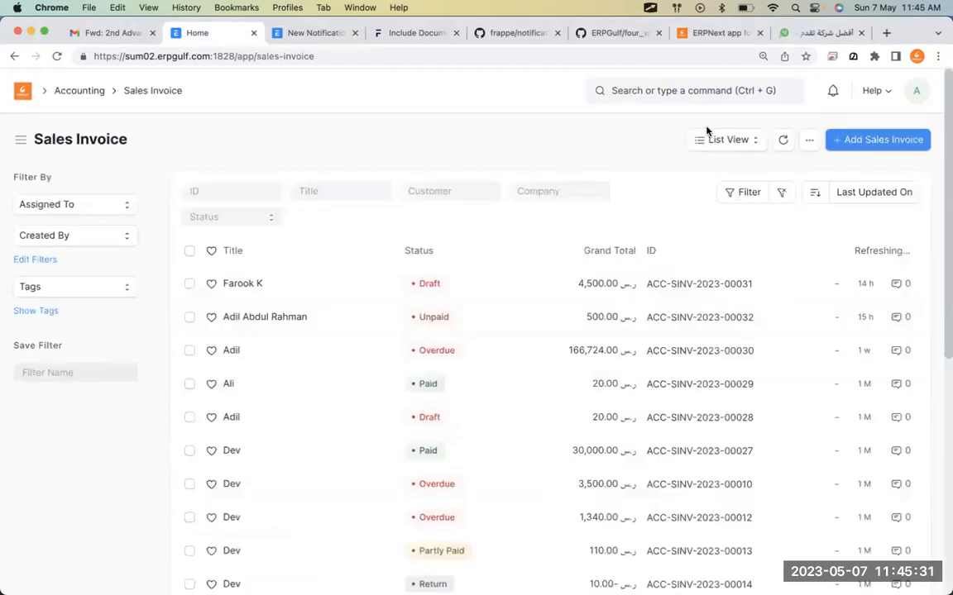
Open Customize Form for Sales Invoice and page through its fields table.
left_click(806, 141)
left_click(716, 258)
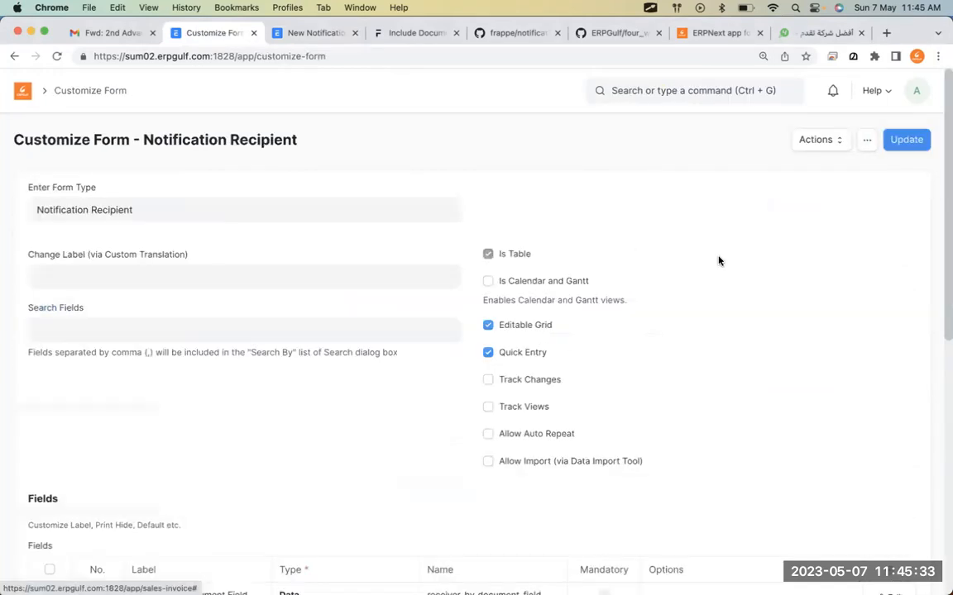
scroll(653, 338, "down", 10)
scroll(655, 336, "down", 10)
left_click(481, 275)
Find 'mobil' in the fields and open Mobile No, named contact_mobile.
key("ctrl+f")
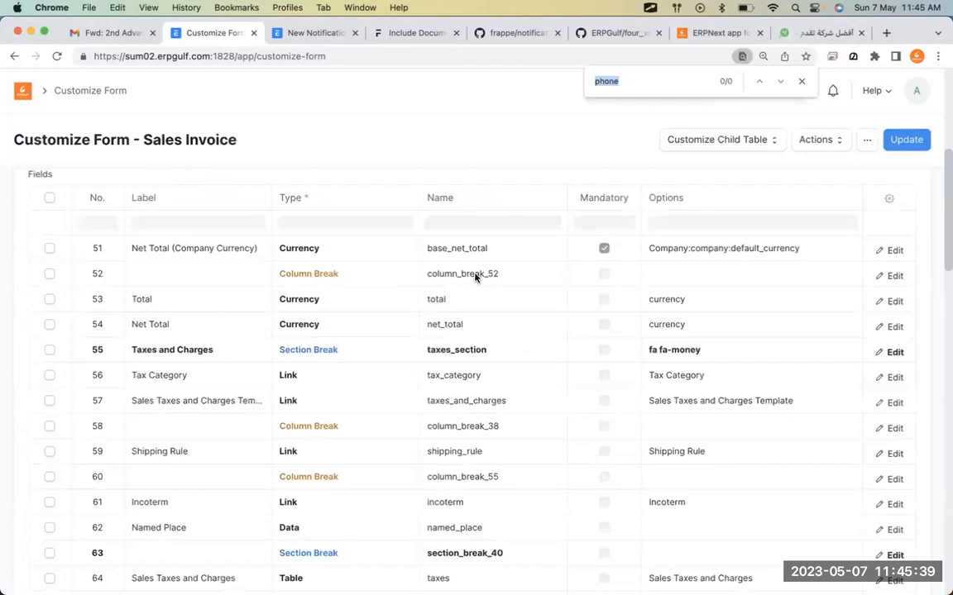
type("mob")
key("BackSpace")
key("BackSpace")
key("BackSpace")
type("mobil")
scroll(476, 278, "down", 15)
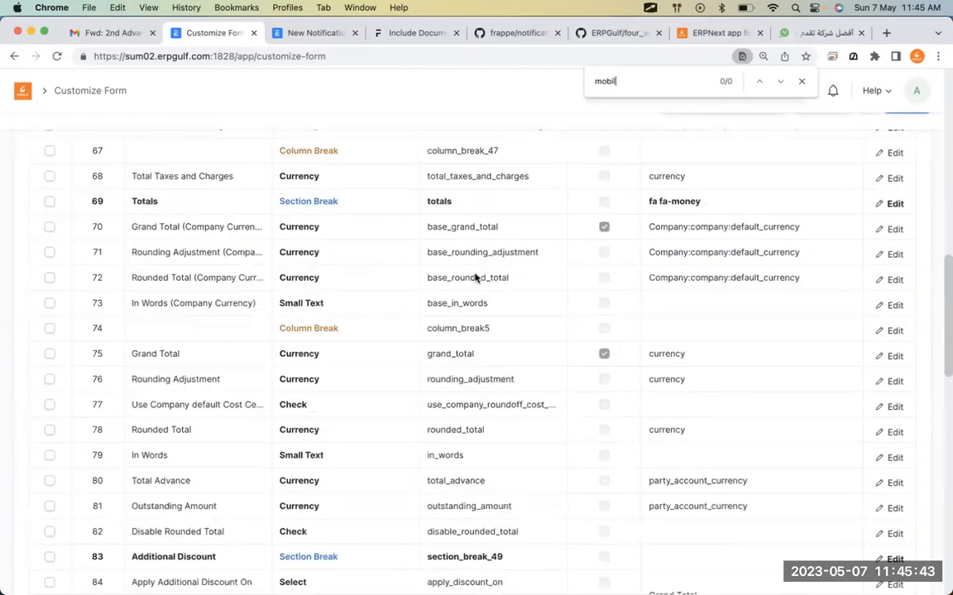
left_click(476, 457)
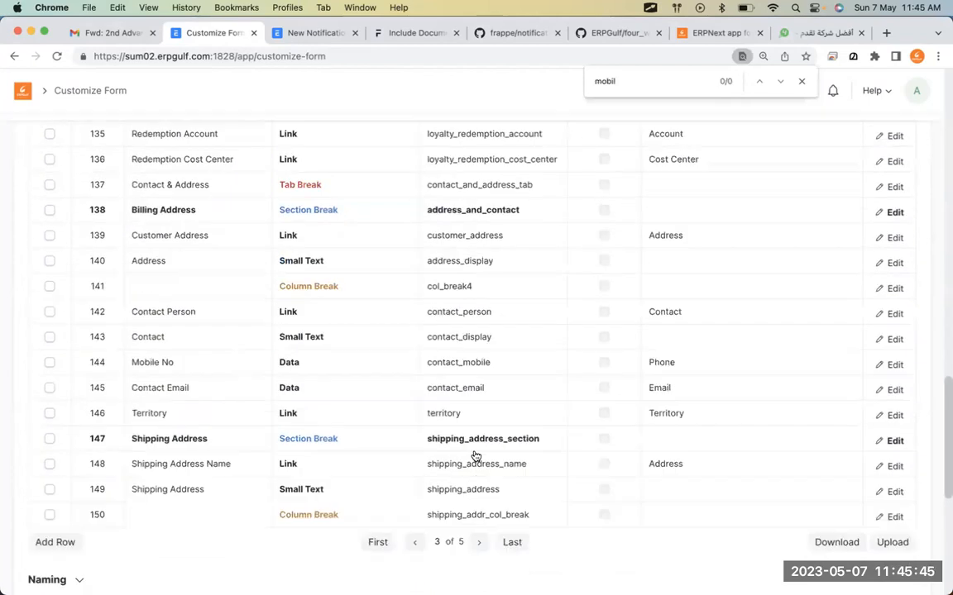
key("super+f")
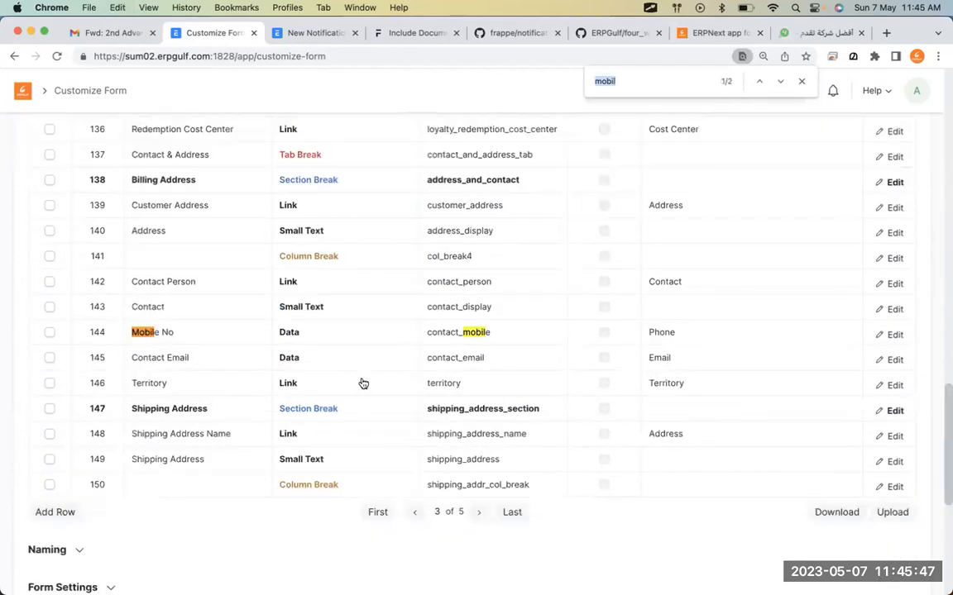
left_click(512, 334)
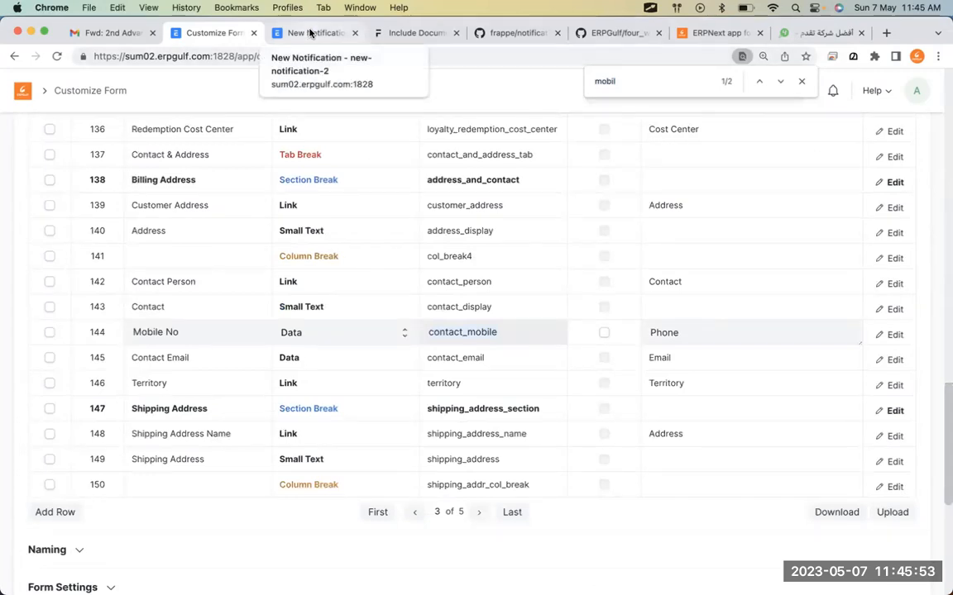
left_click(310, 33)
Set contact_mobile as the first recipient's Receiver By Document Field, leaving Receiver By Role empty.
type("contact_mobile")
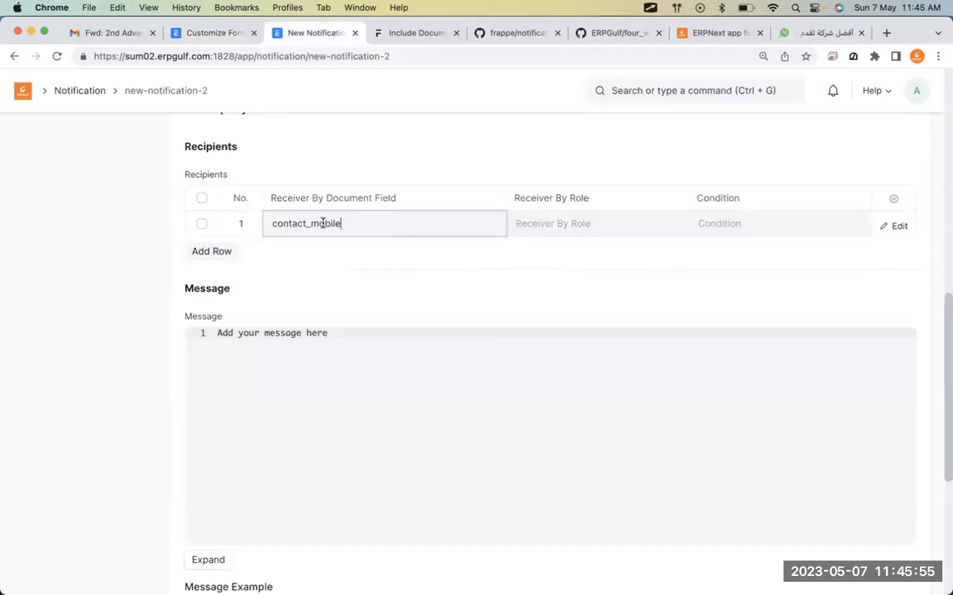
key("Tab")
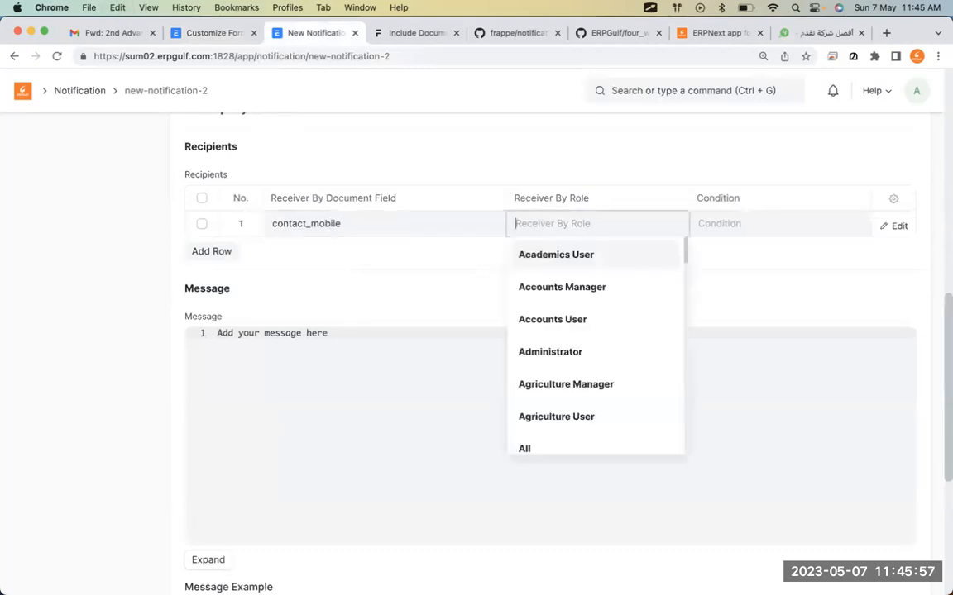
left_click(749, 312)
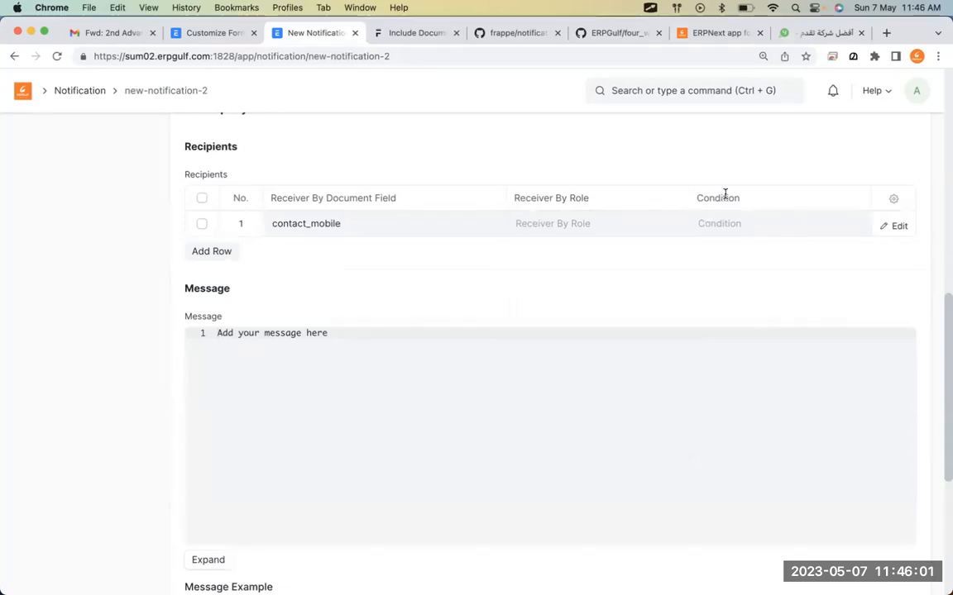
left_click(563, 387)
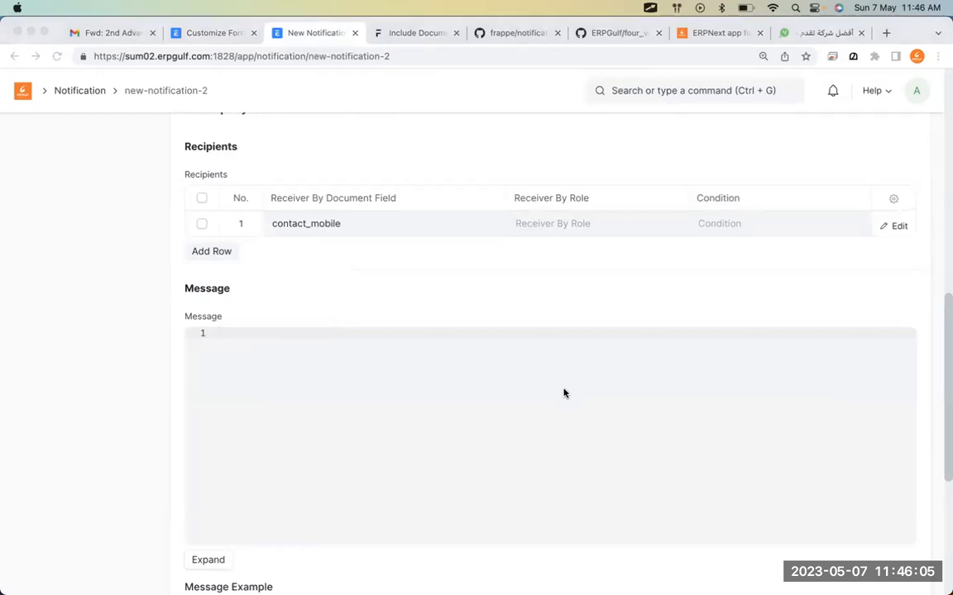
Begin the message with 'Dear Customer' followed by a blank line.
key("super+Tab")
key("super+Tab")
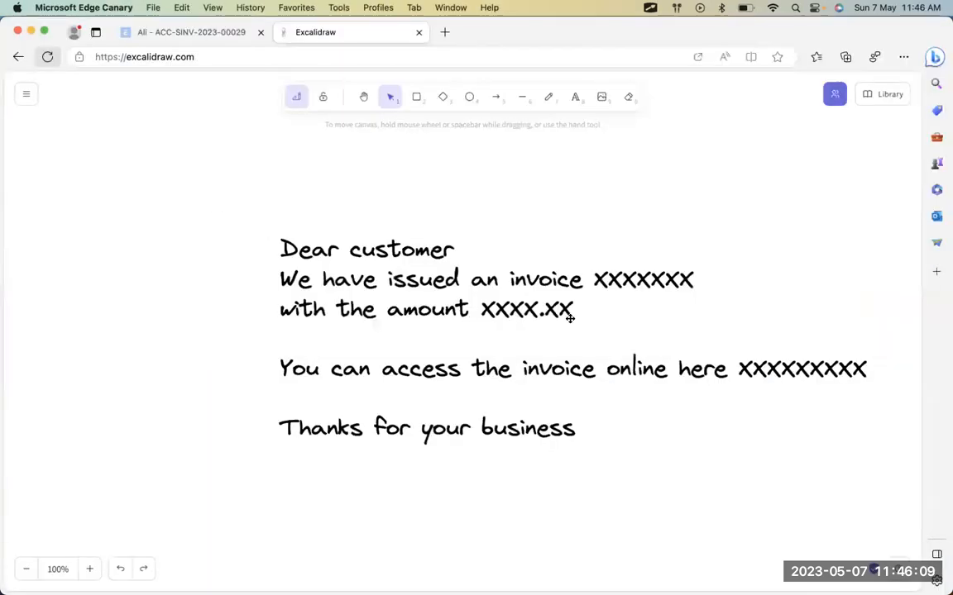
key("super+Tab")
type("Dear ")
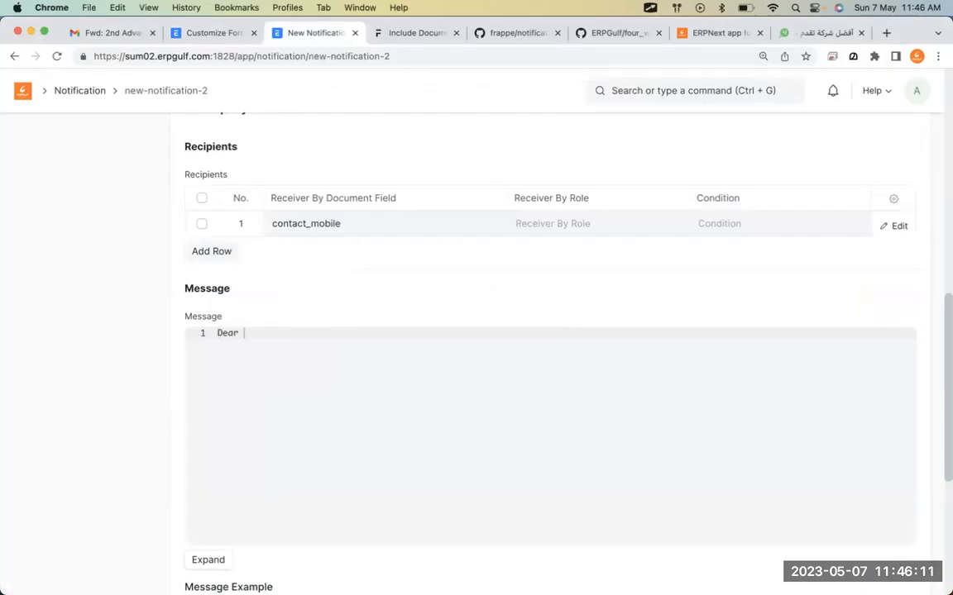
type("Customer")
key("Return")
key("Return")
Add the line 'We have issued an invoice {{doc.name}}' to the message.
type("We have i")
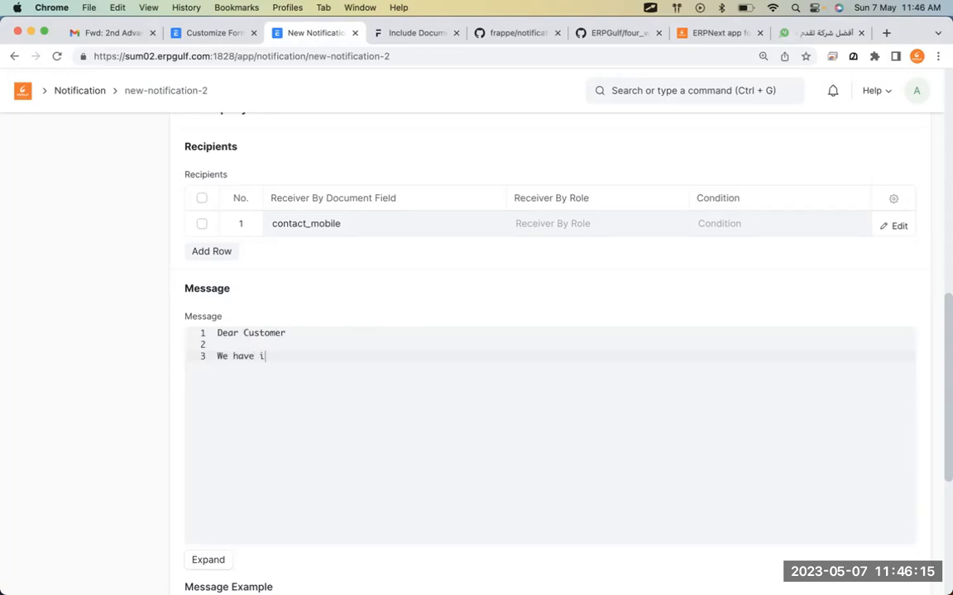
type("ssued an invoice wit")
key("BackSpace")
key("BackSpace")
key("BackSpace")
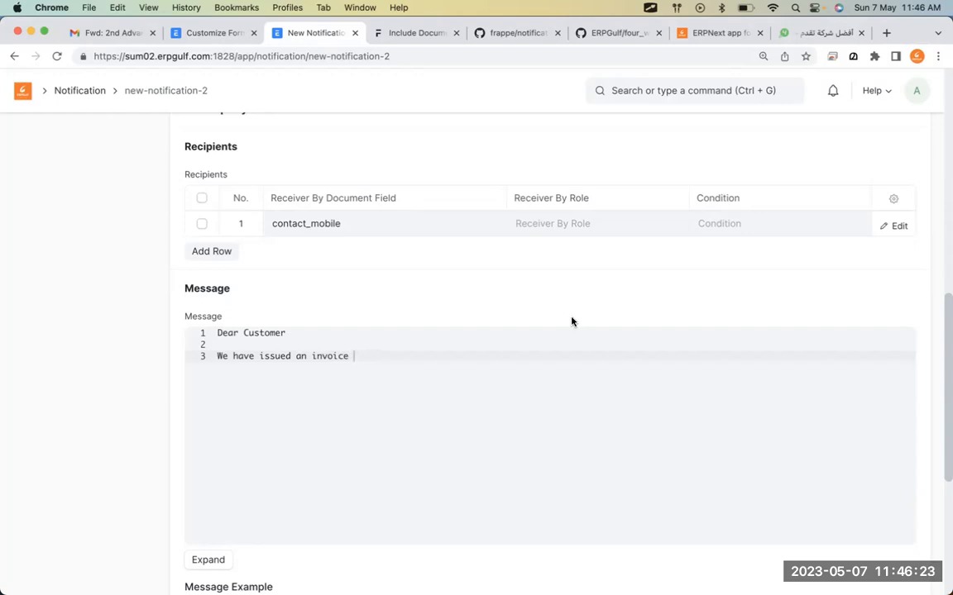
type("doc.name")
key("Left")
key("Left")
key("Left")
key("Left")
key("Left")
key("Left")
key("Left")
key("Left")
type("{{")
key("Right")
type("}}")
scroll(308, 324, "down", 2)
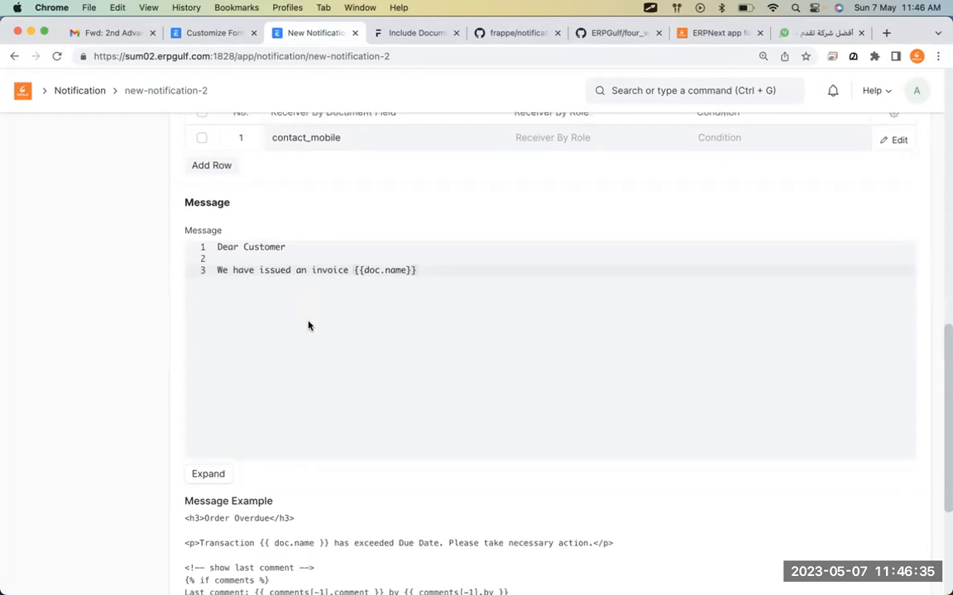
scroll(255, 529, "down", 2)
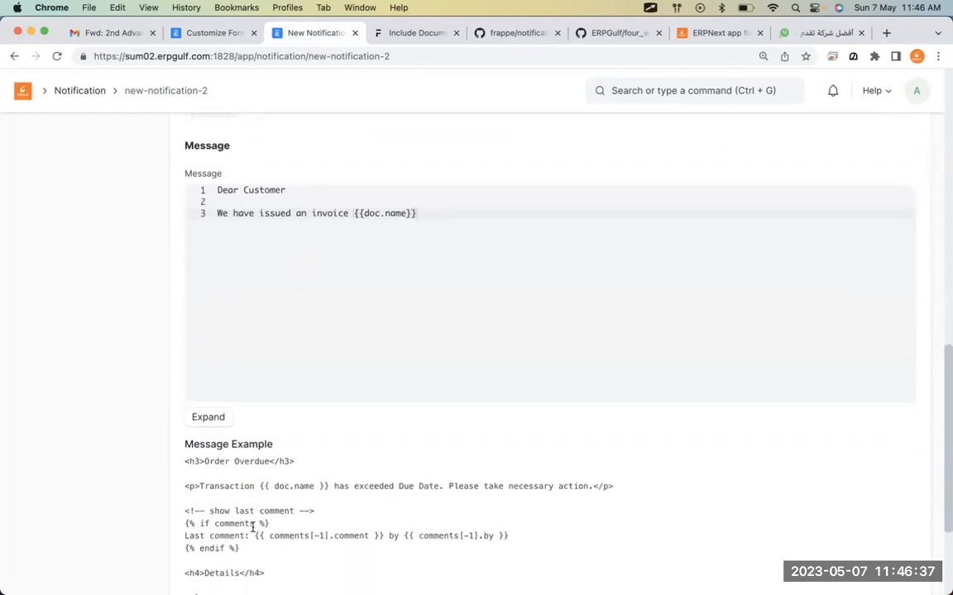
scroll(253, 528, "down", 3)
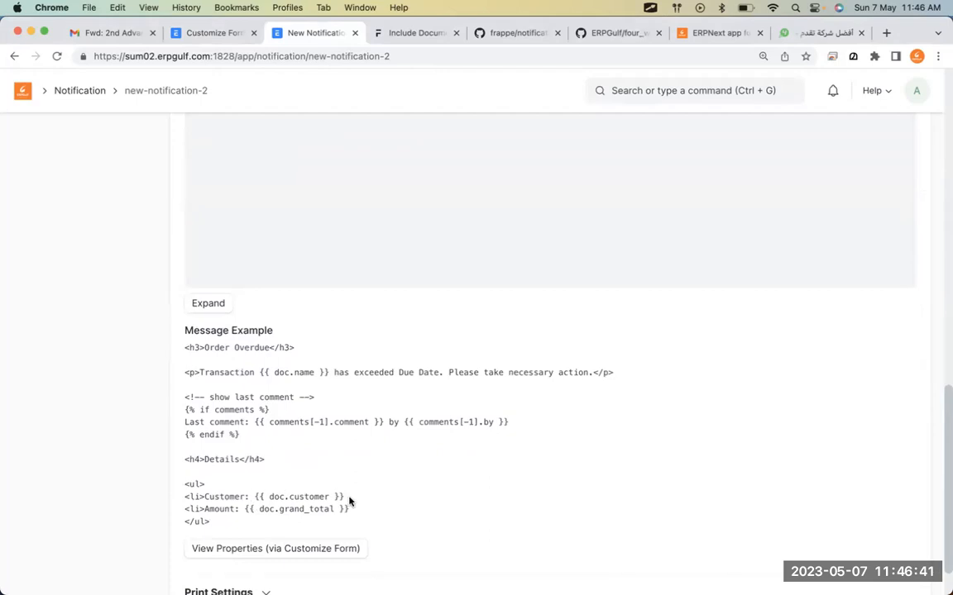
scroll(402, 206, "up", 3)
scroll(402, 206, "up", 5)
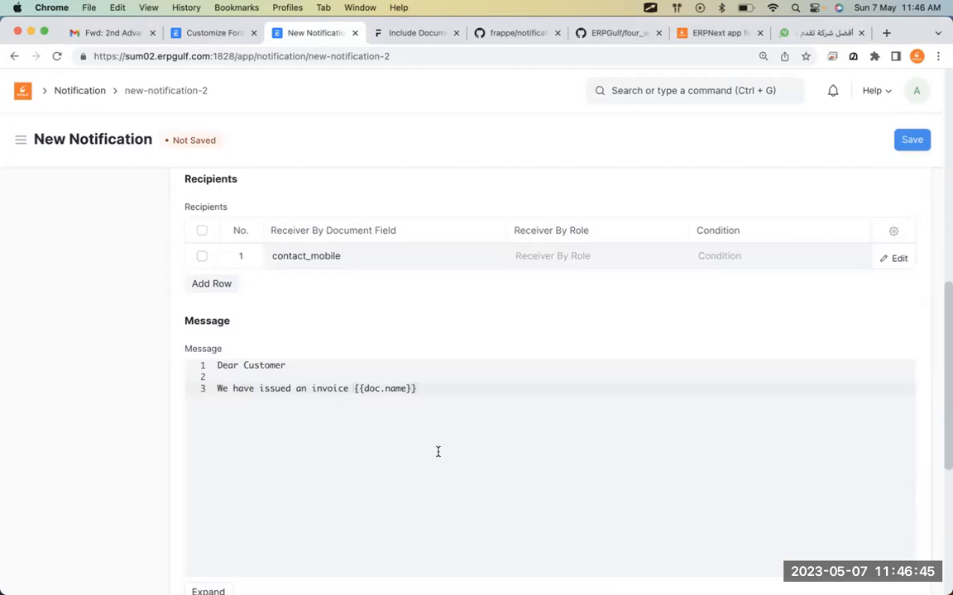
key("super+Tab")
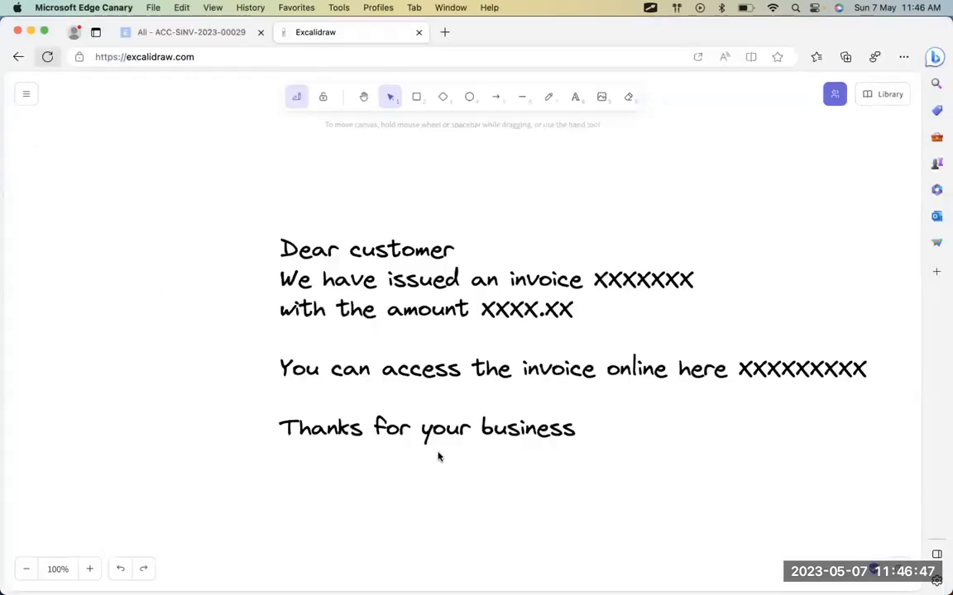
Add the line 'with the amount of {{doc.total}}' plus an empty line after it.
key("super+Tab")
key("Return")
type("wi")
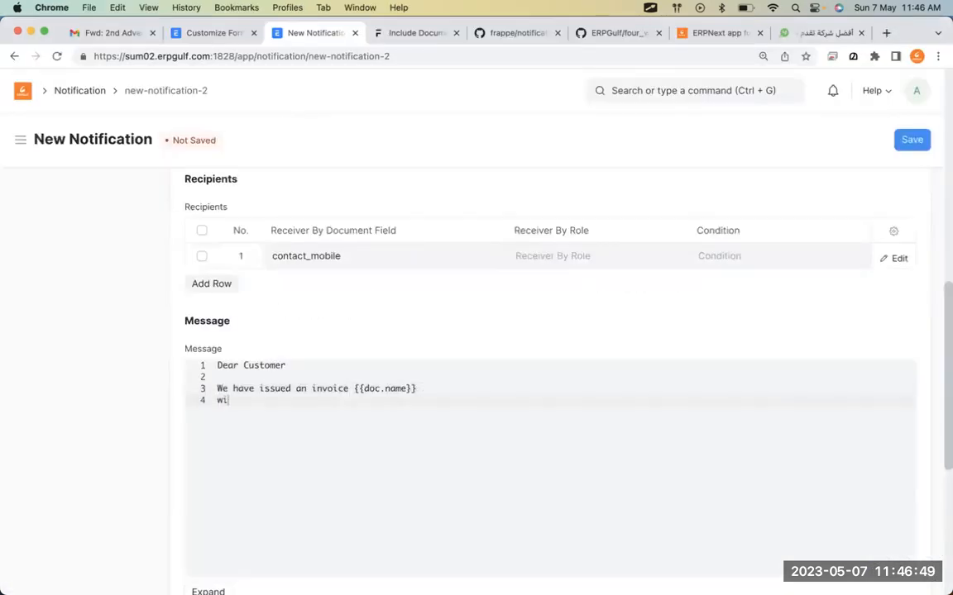
type("th the amount of")
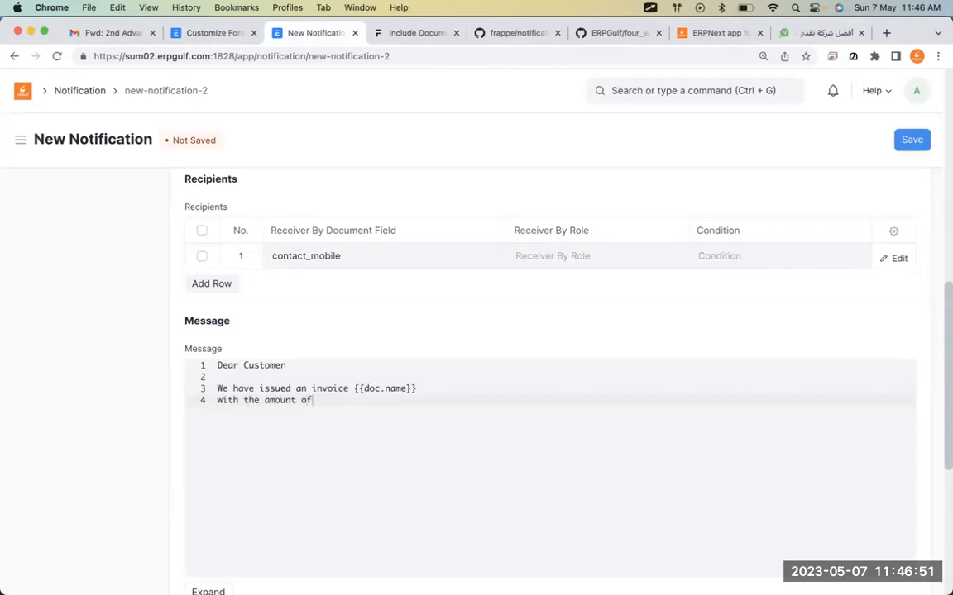
key("super+Tab")
key("super+Tab")
type("{{}}doc.total")
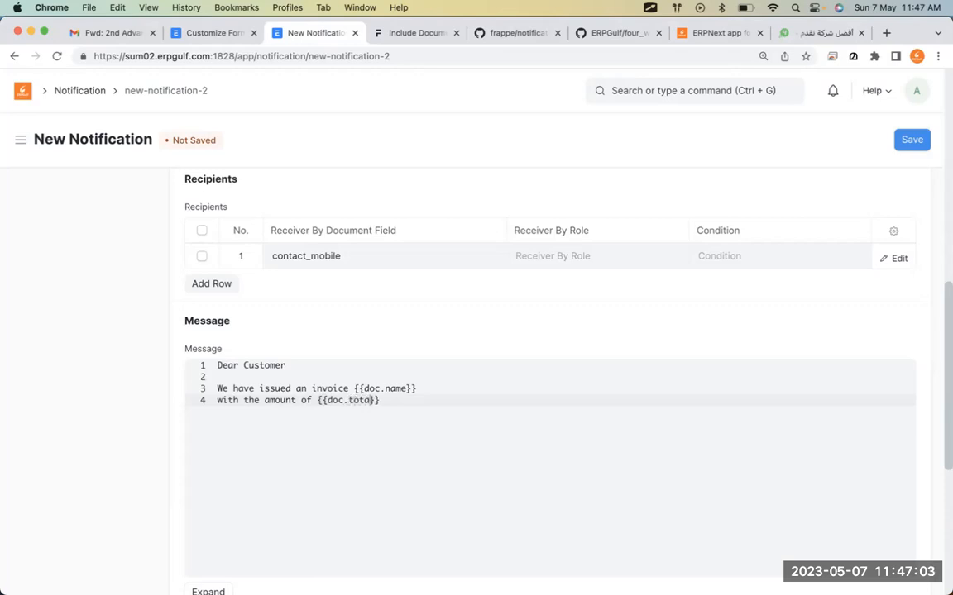
key("End")
key("Return")
In the Sales Invoice Customize Form, open row 54 Net Total to read its name, net_total.
left_click(212, 32)
scroll(374, 404, "up", 15)
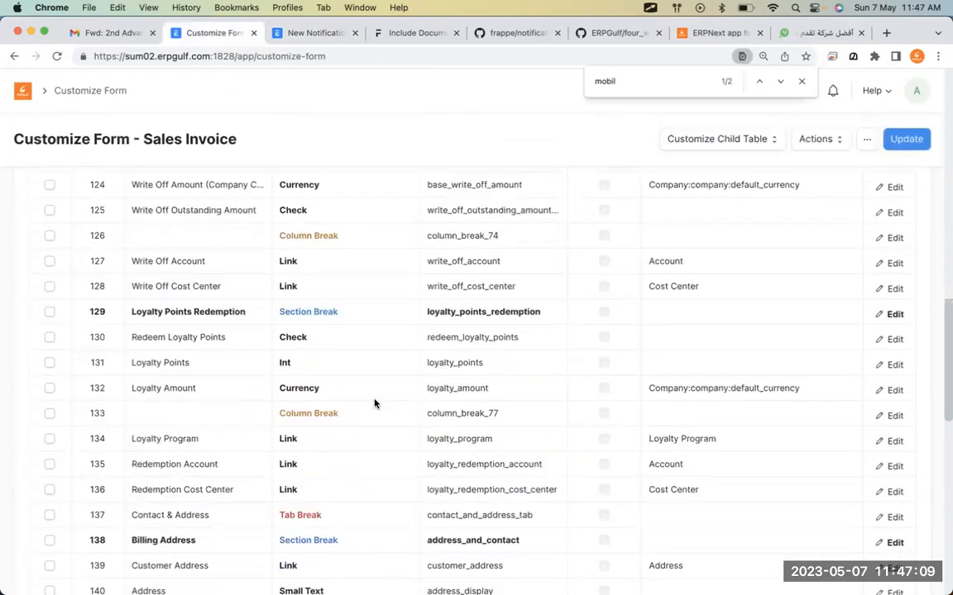
scroll(374, 403, "up", 10)
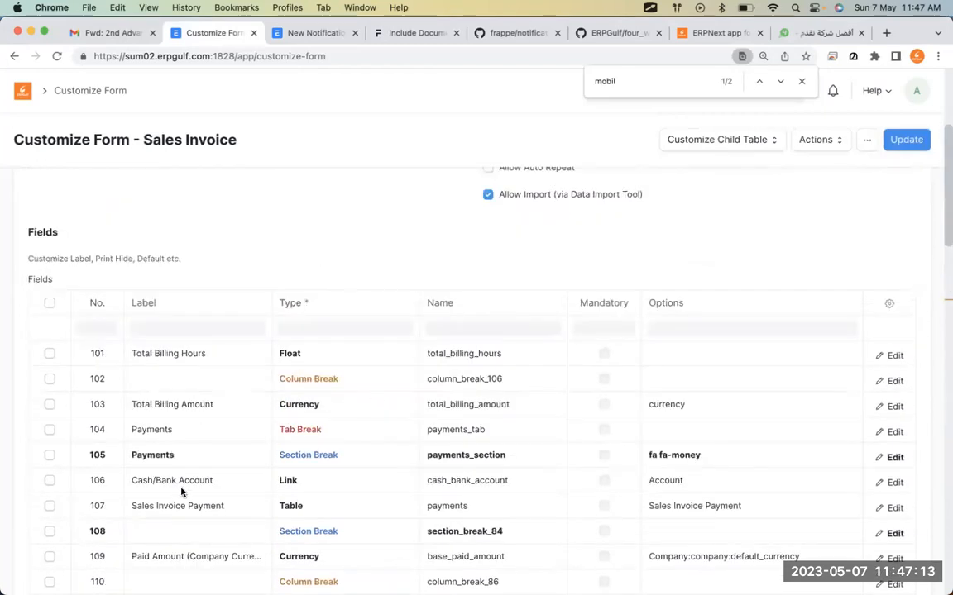
scroll(213, 489, "down", 5)
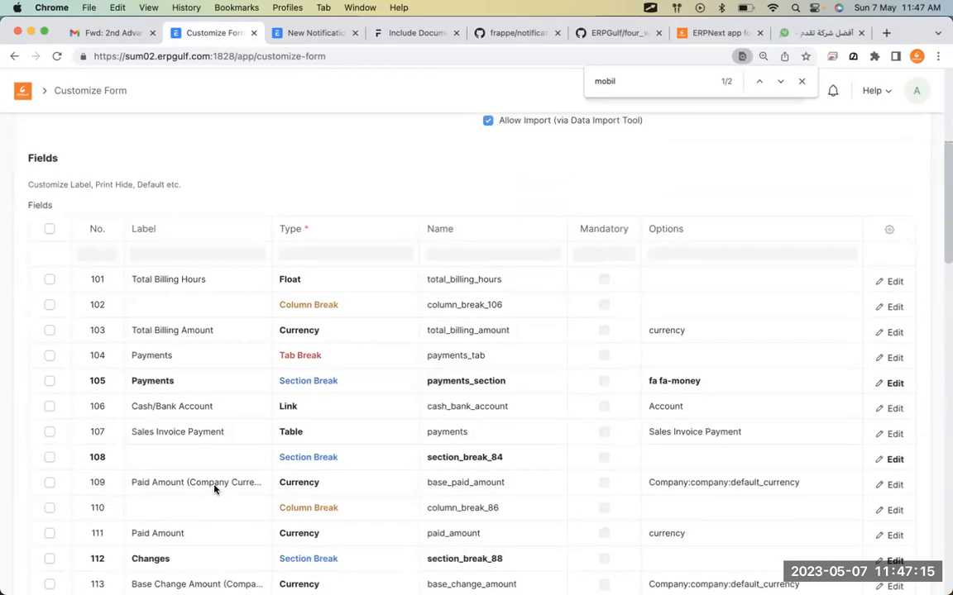
scroll(278, 504, "down", 5)
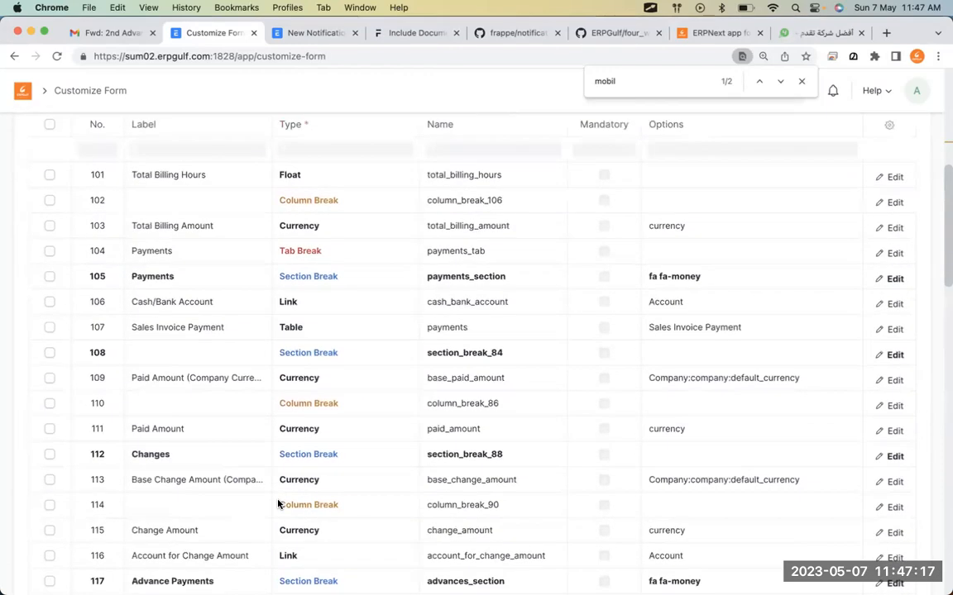
scroll(278, 504, "up", 3)
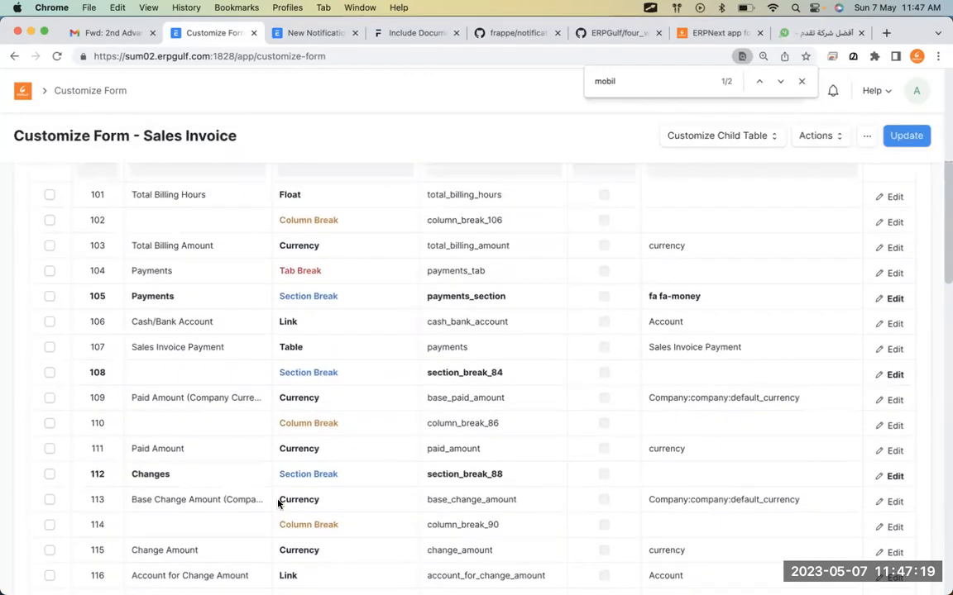
scroll(277, 503, "down", 10)
scroll(278, 503, "down", 20)
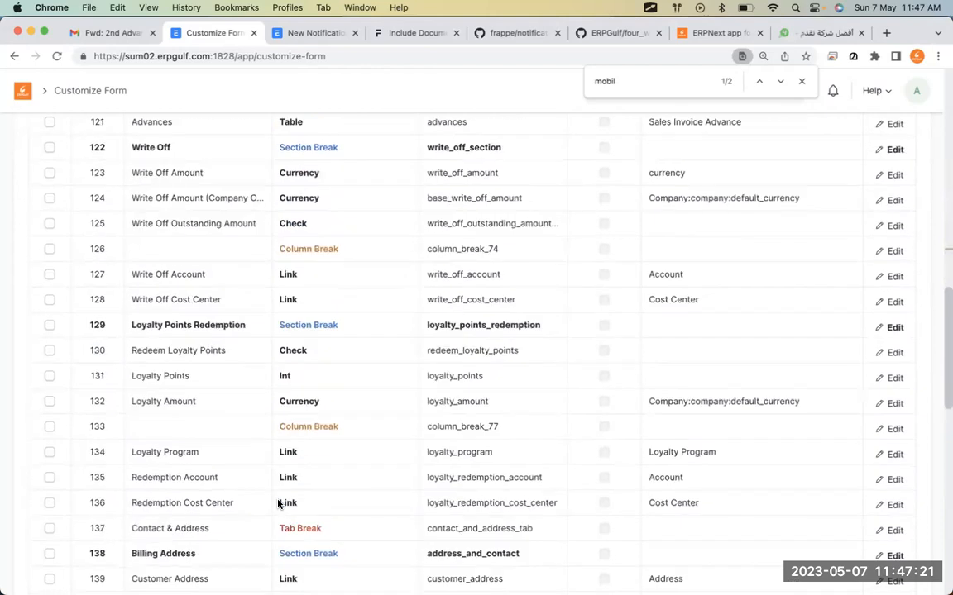
scroll(278, 504, "down", 20)
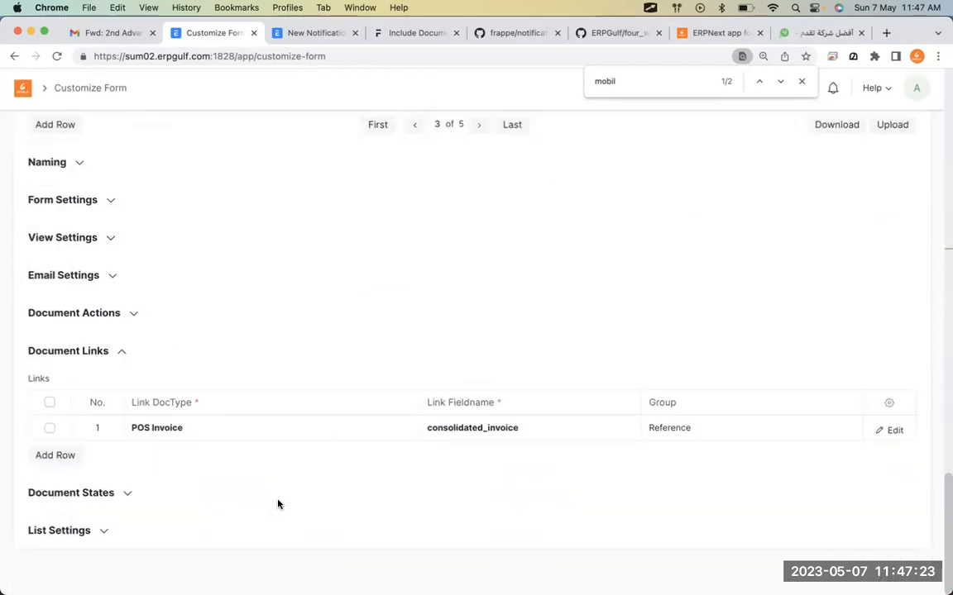
scroll(278, 503, "up", 5)
left_click(417, 261)
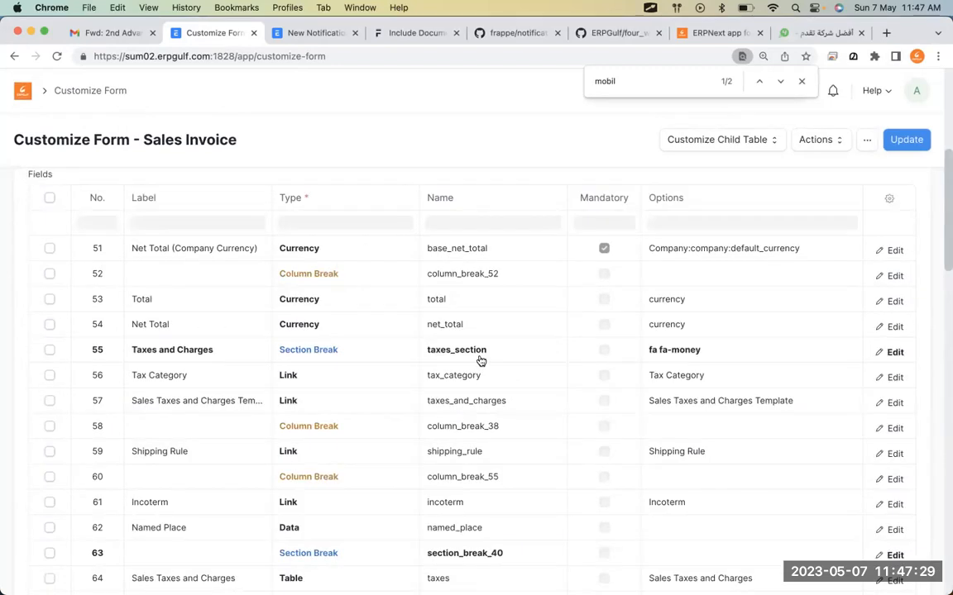
left_click(501, 332)
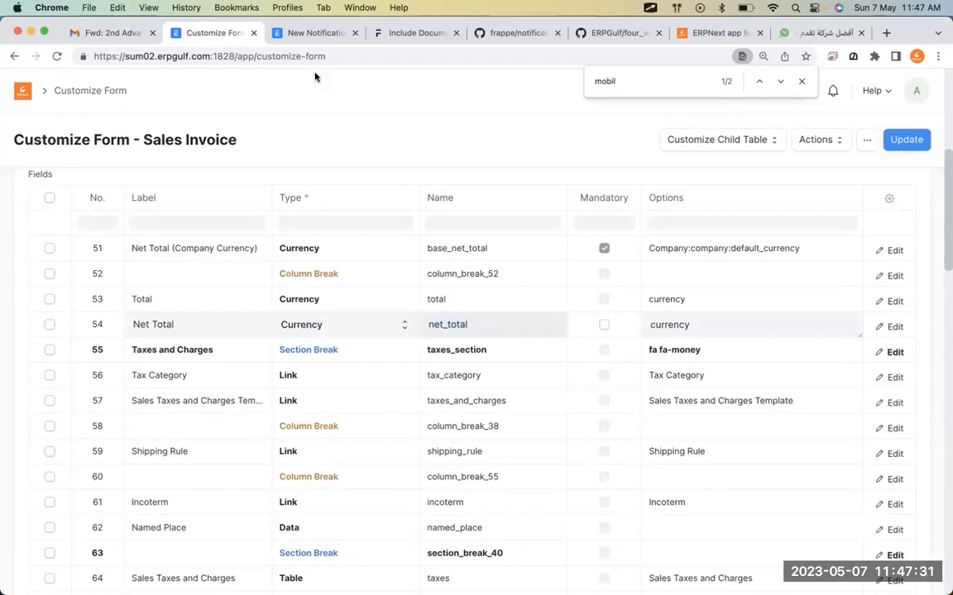
Change the amount placeholder from {{doc.total}} to {{doc.net_total}}.
left_click(313, 33)
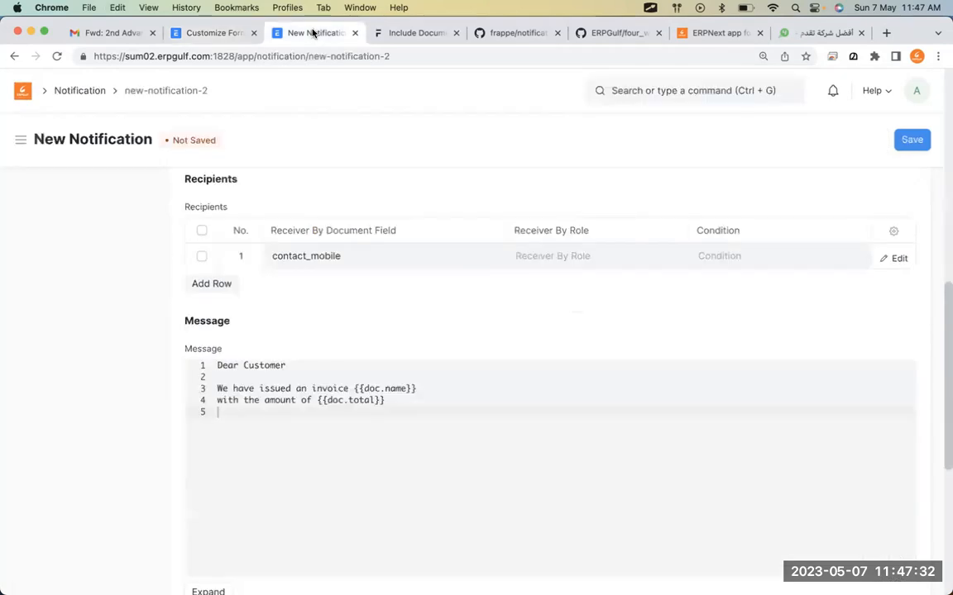
left_click(359, 402)
type("net_")
left_click(409, 421)
Add the message line 'You can access this invoice online here'.
key("super+Tab")
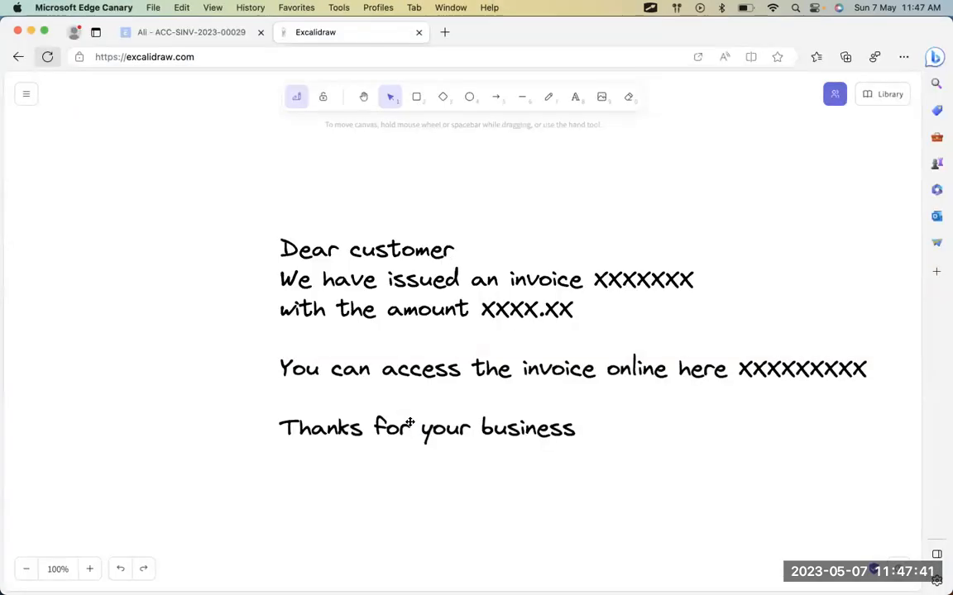
key("super+Tab")
key("Return")
type("You can acc ")
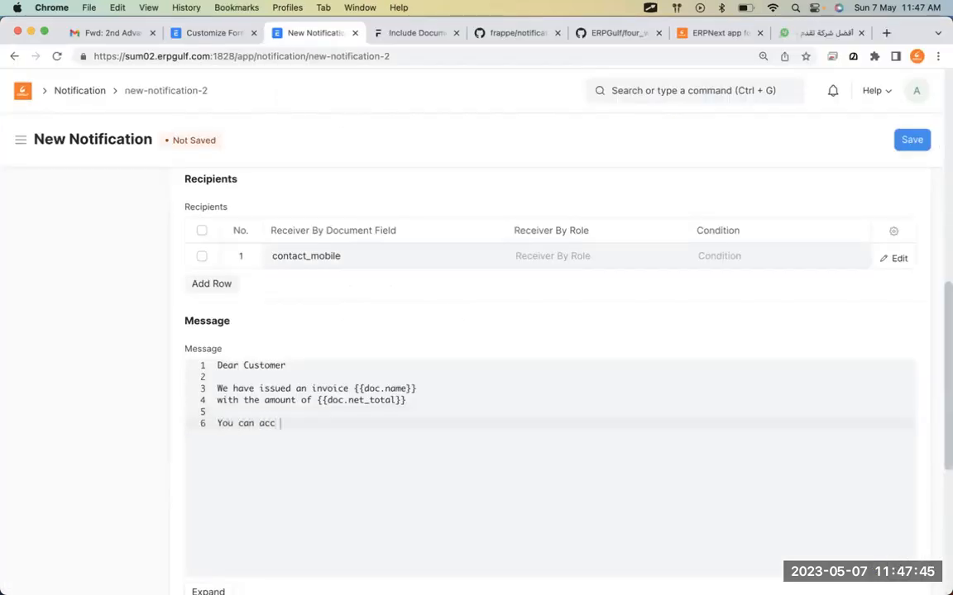
type("ess this invoice onli")
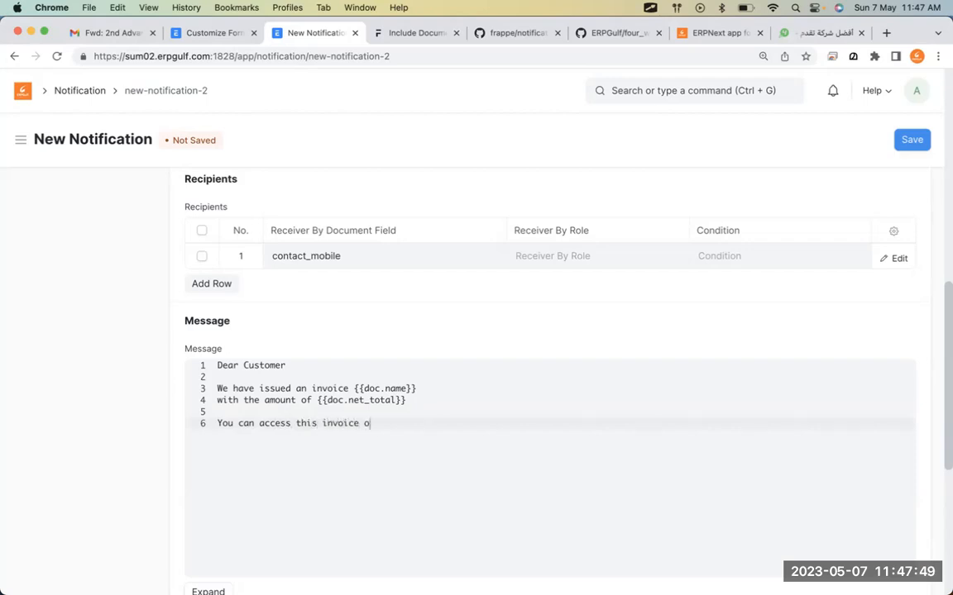
type("ne")
key("super+Tab")
key("super+Tab")
type("here")
key("super+Tab")
key("super+Tab")
Append {{frappe.utils.get_url_to_form(doc.doctype, doc.name)}}, copied from TextEdit, after 'here'.
left_click(380, 32)
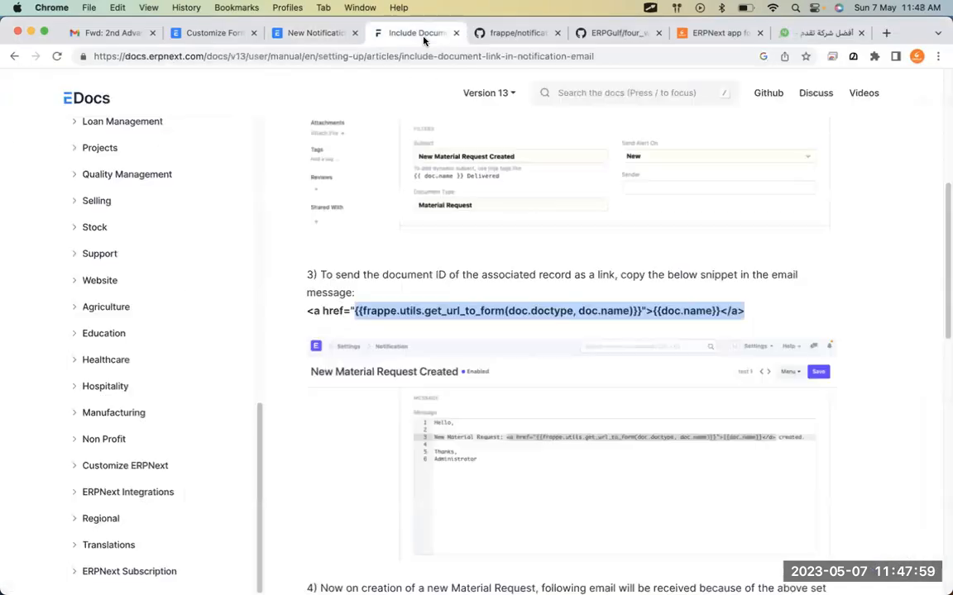
left_click(311, 31)
key("super+Tab")
key("super+Tab")
key("super+Tab")
key("super+Tab")
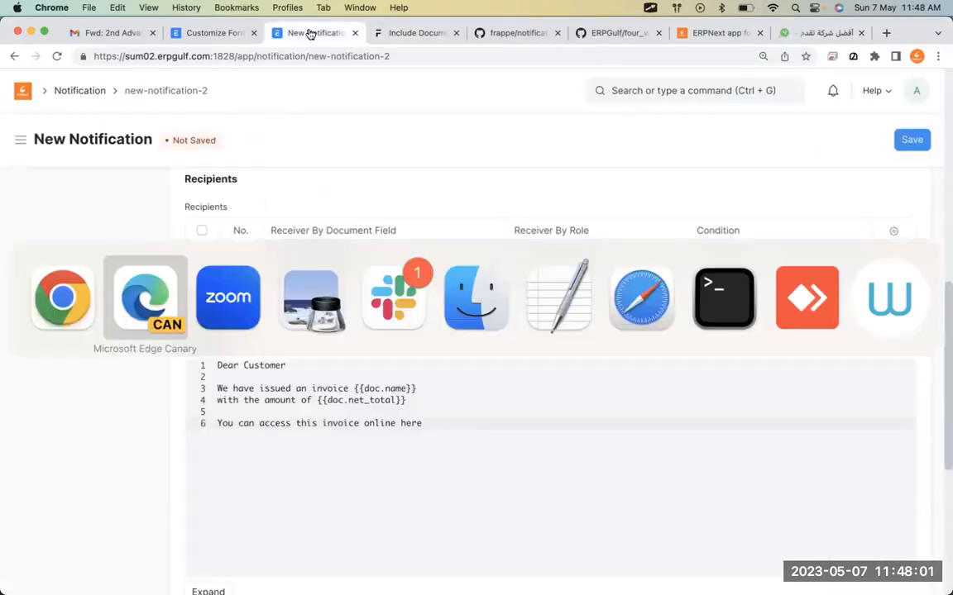
key("super+Tab")
key("super+Tab")
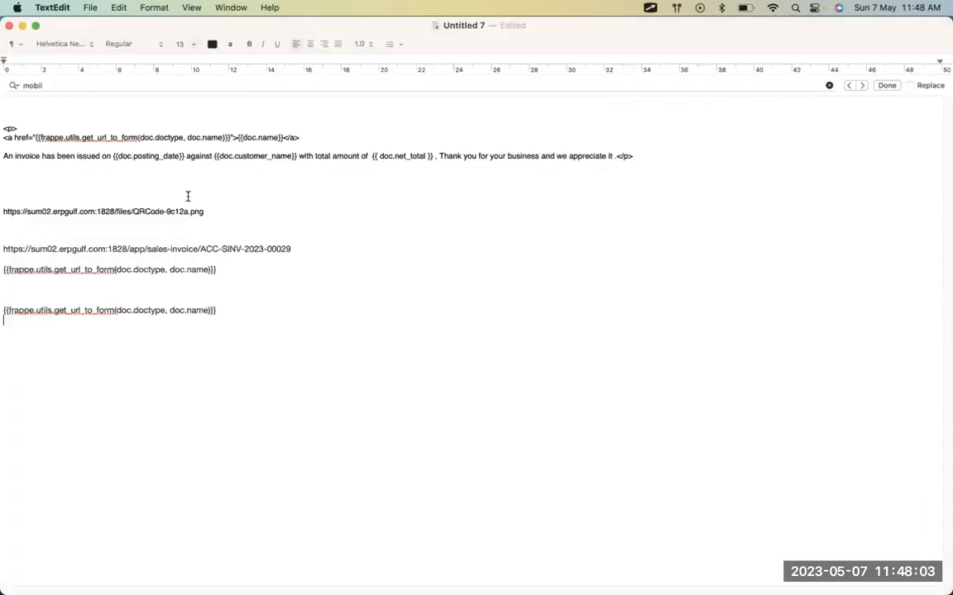
triple_click(255, 307)
key("super+c")
key("super+Tab")
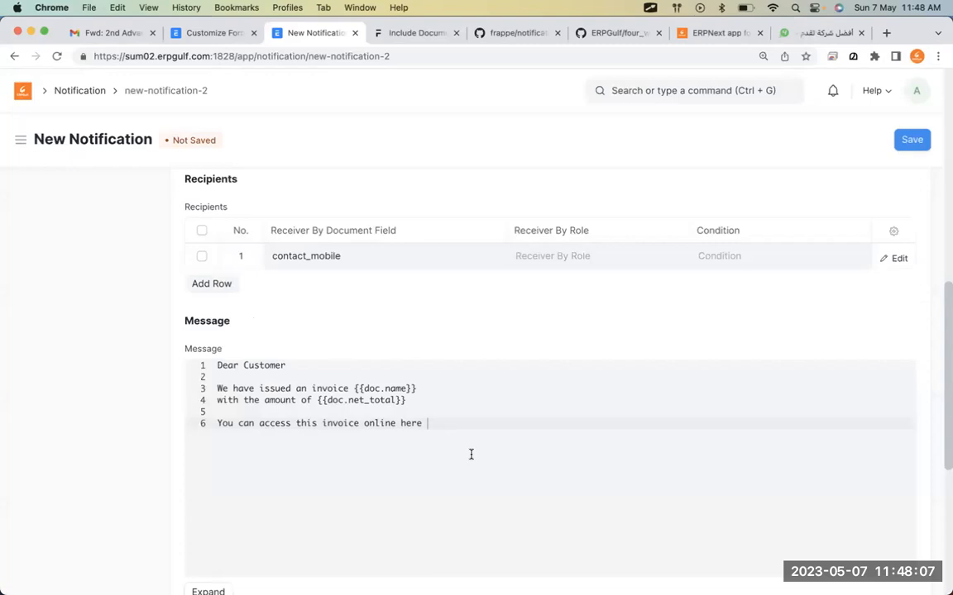
key("super+v")
key("Return")
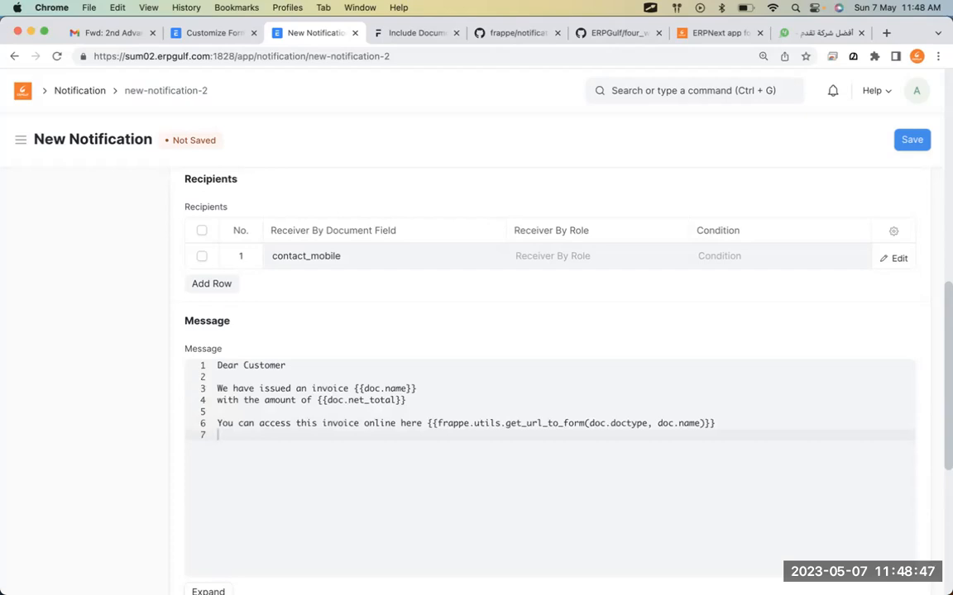
End the message with 'Thanks for your business' and save the notification.
key("Return")
key("super+Tab")
key("super+Tab")
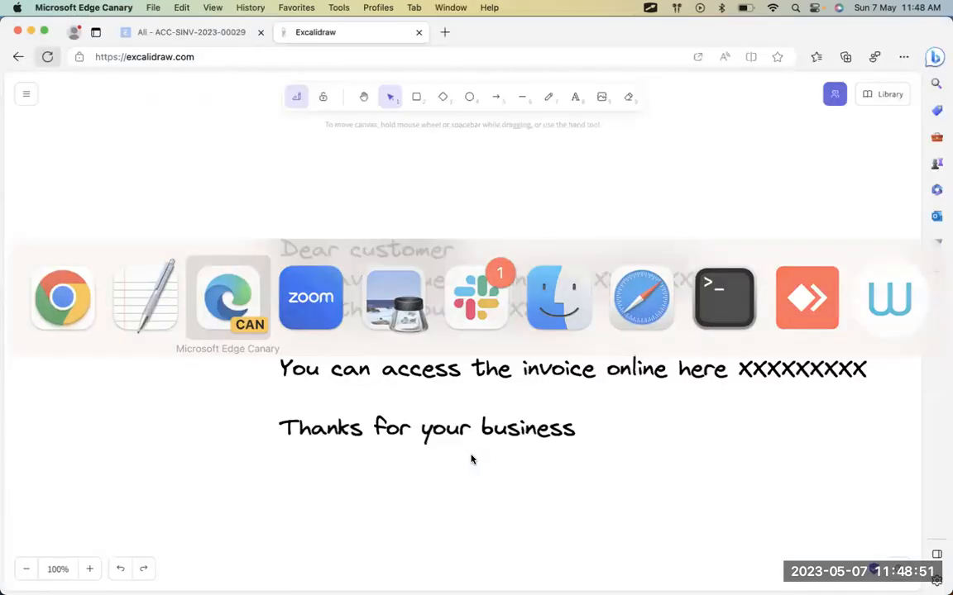
key("super+Tab")
type("Thanks for your business.")
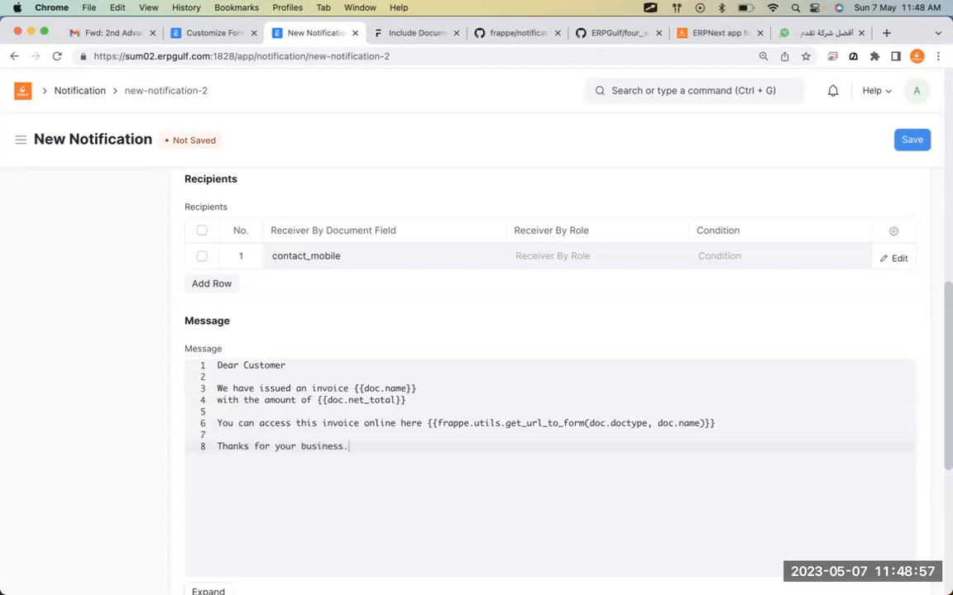
left_click(912, 141)
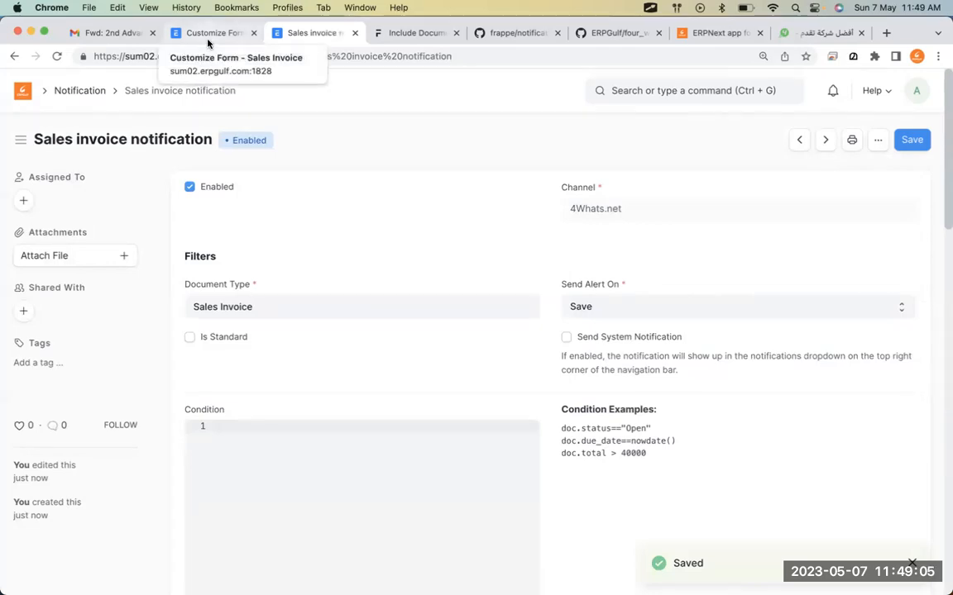
scroll(494, 309, "down", 10)
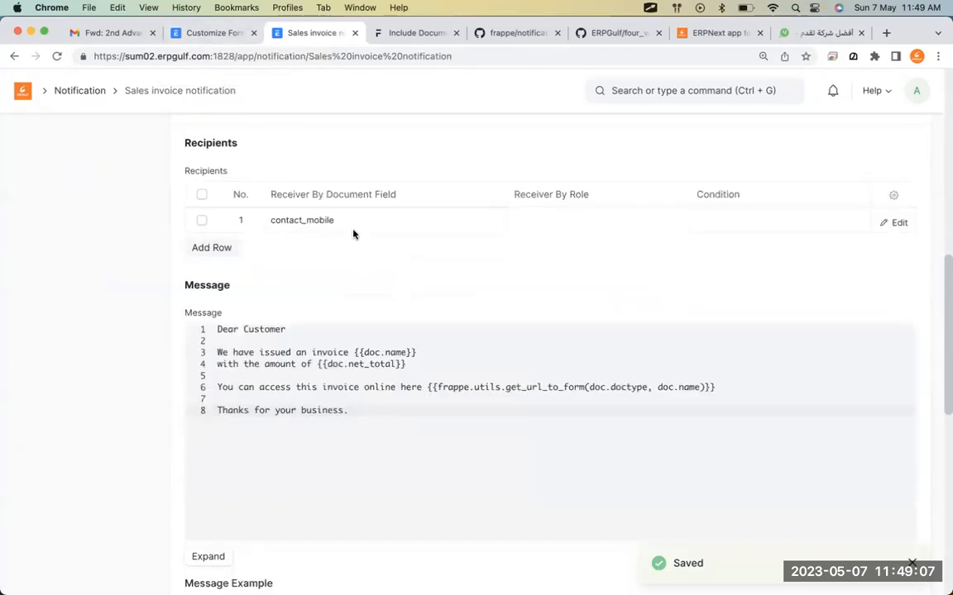
Open the first customer from the Customer list and show its Contact & Address tab.
left_click(192, 33)
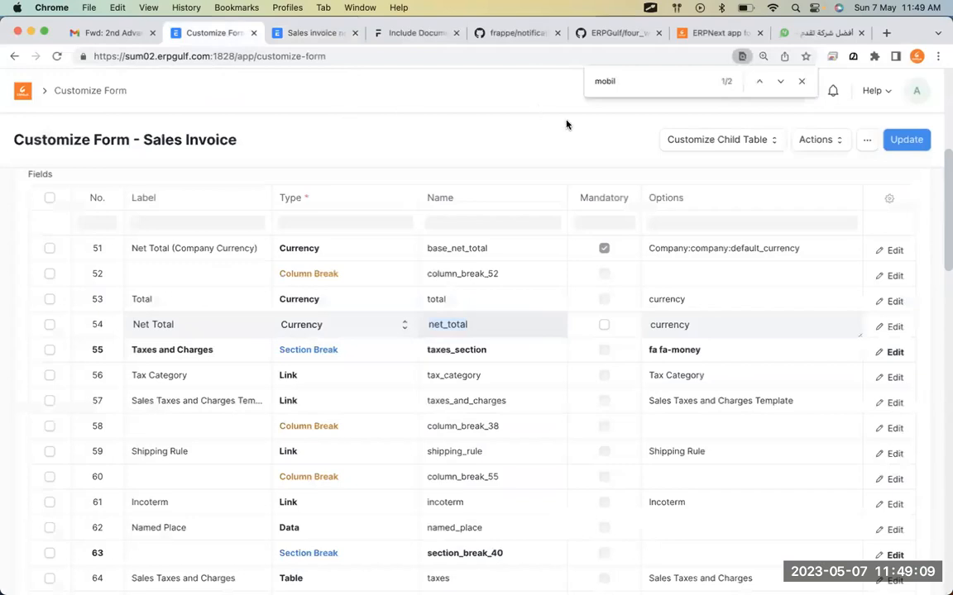
left_click(801, 83)
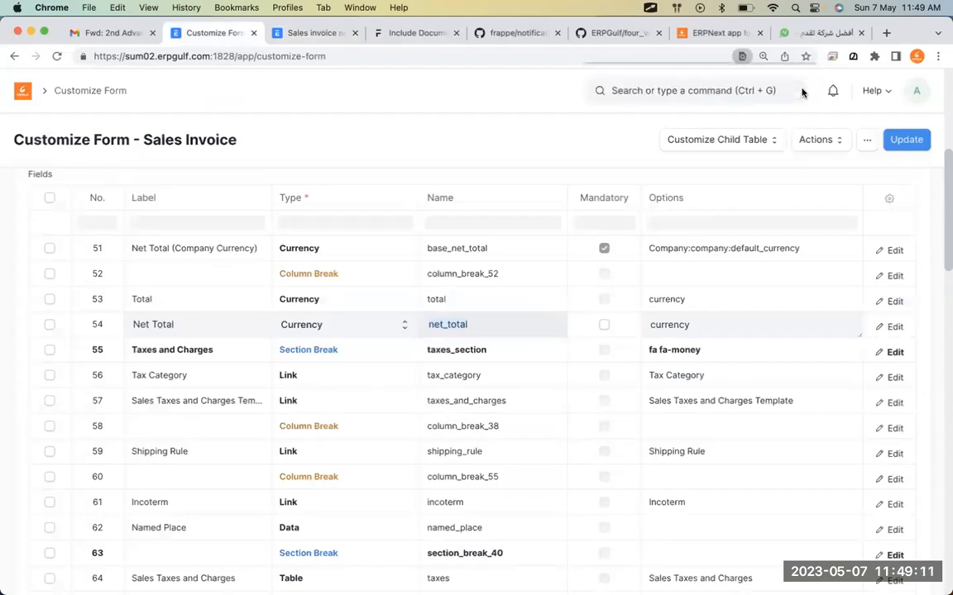
left_click(688, 91)
type("customer")
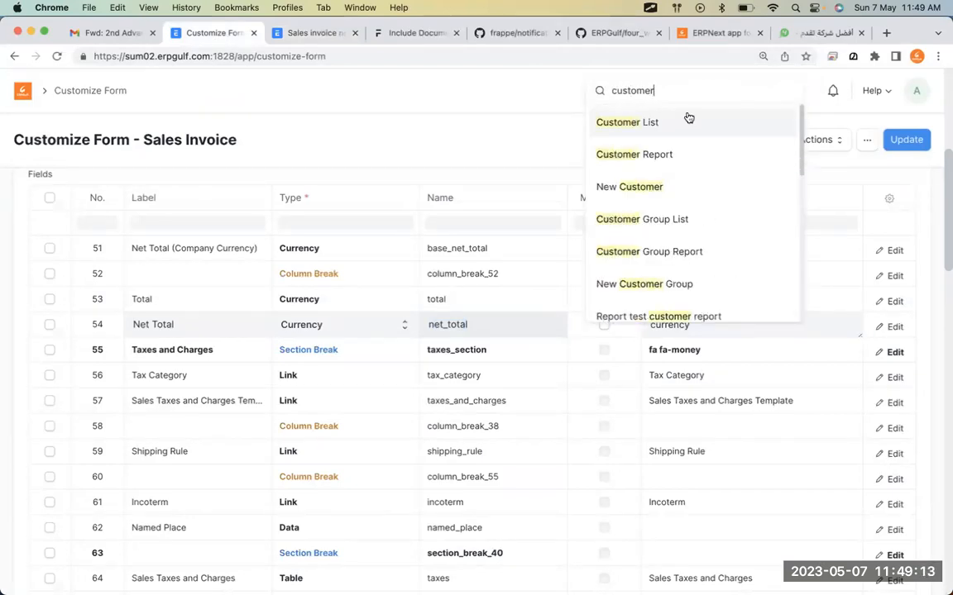
left_click(689, 121)
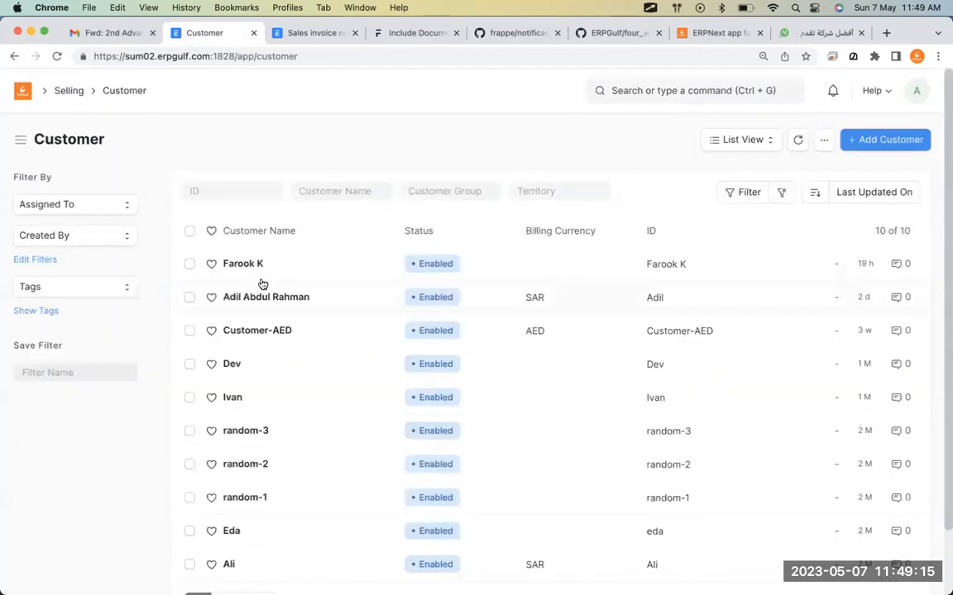
left_click(239, 263)
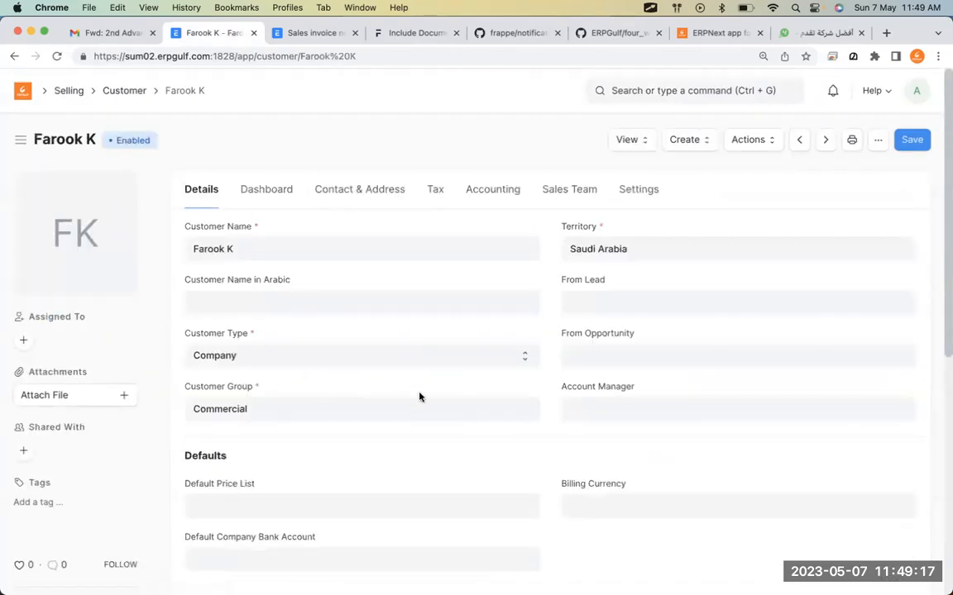
scroll(419, 397, "down", 1)
left_click(394, 164)
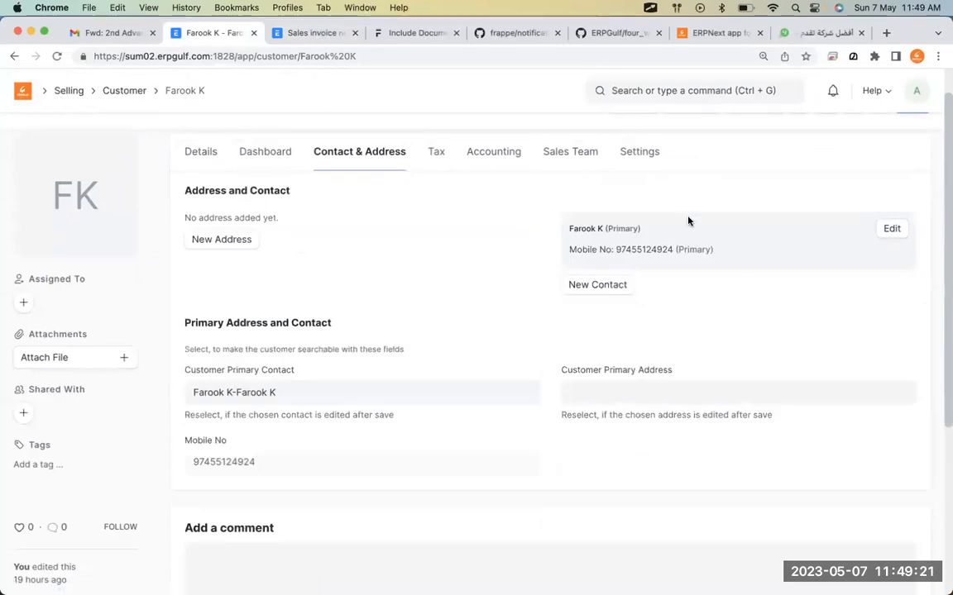
Select the primary contact's mobile number, then return to the notification page.
key("b")
mouse_move(660, 220)
left_mouse_down()
mouse_move(623, 223)
mouse_move(784, 252)
left_mouse_up()
left_click_drag(630, 250, 674, 253)
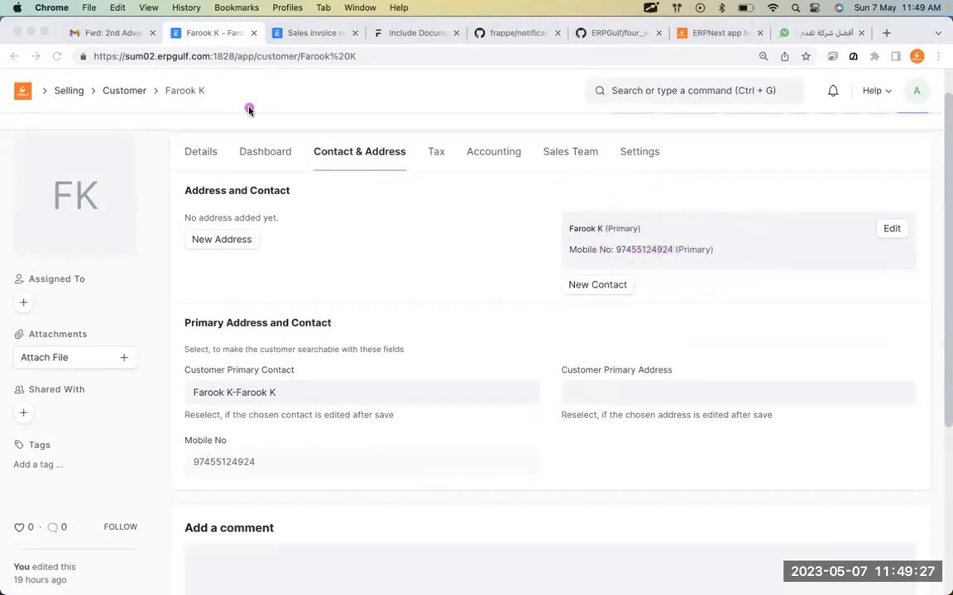
left_click(301, 33)
key("super+Tab")
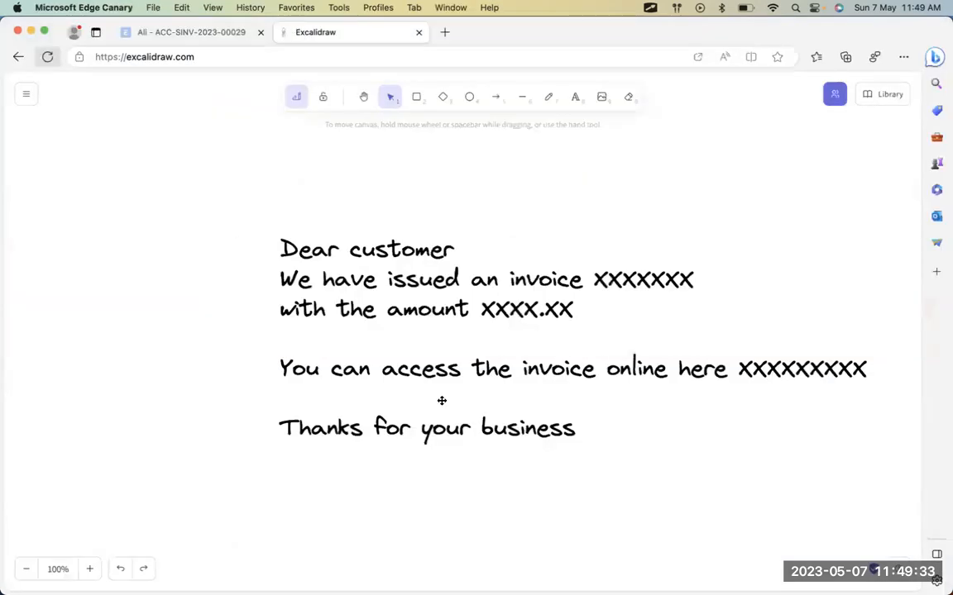
Add a text block below the invoice message with two sample mobile numbers on separate lines.
key("super+f")
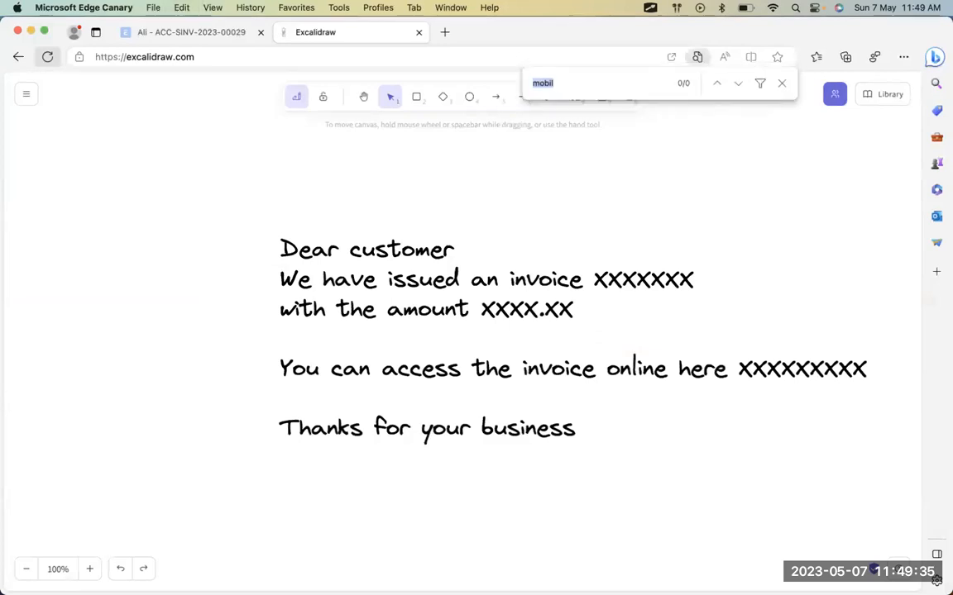
left_click(311, 504)
double_click(310, 504)
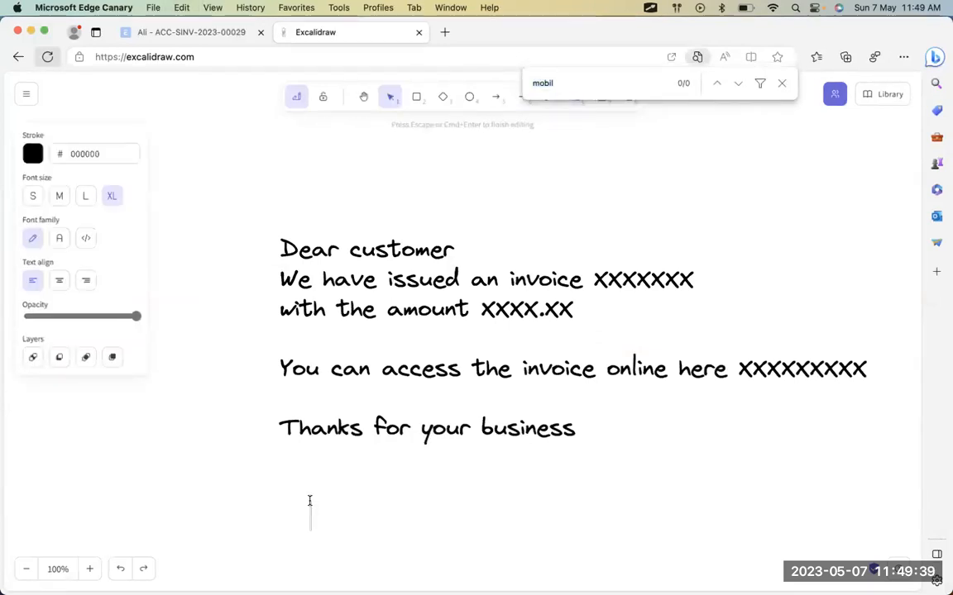
type("00")
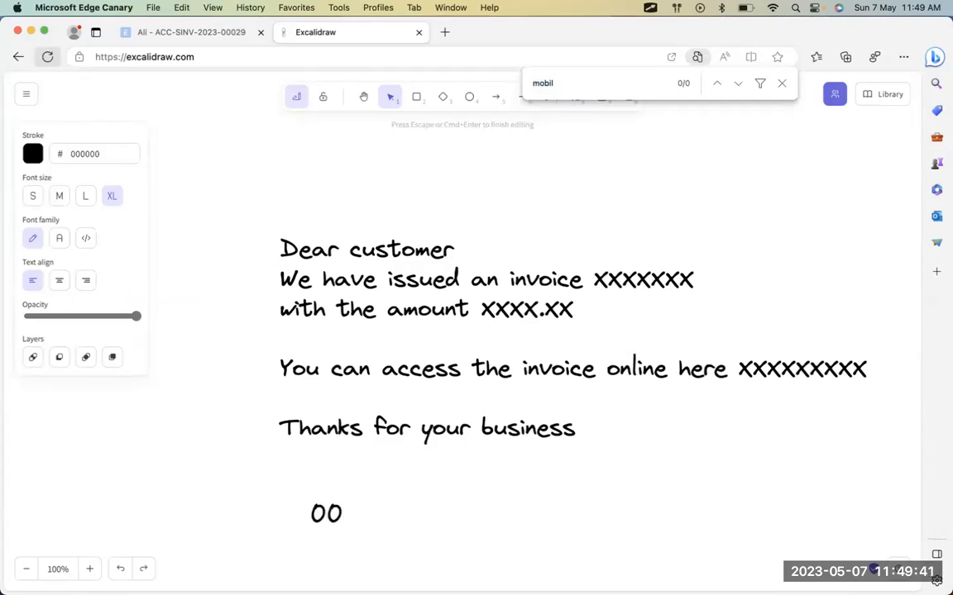
key("BackSpace")
key("BackSpace")
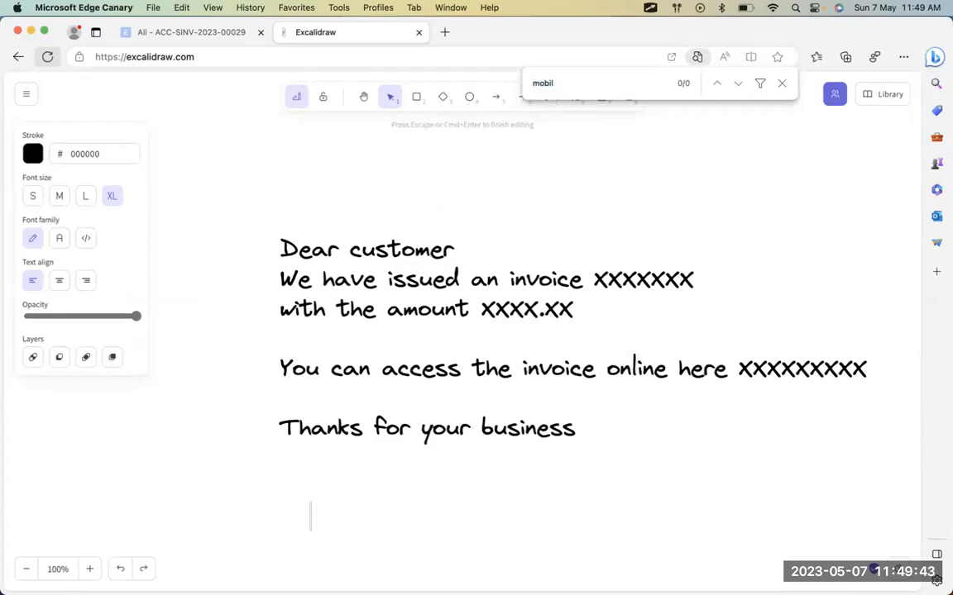
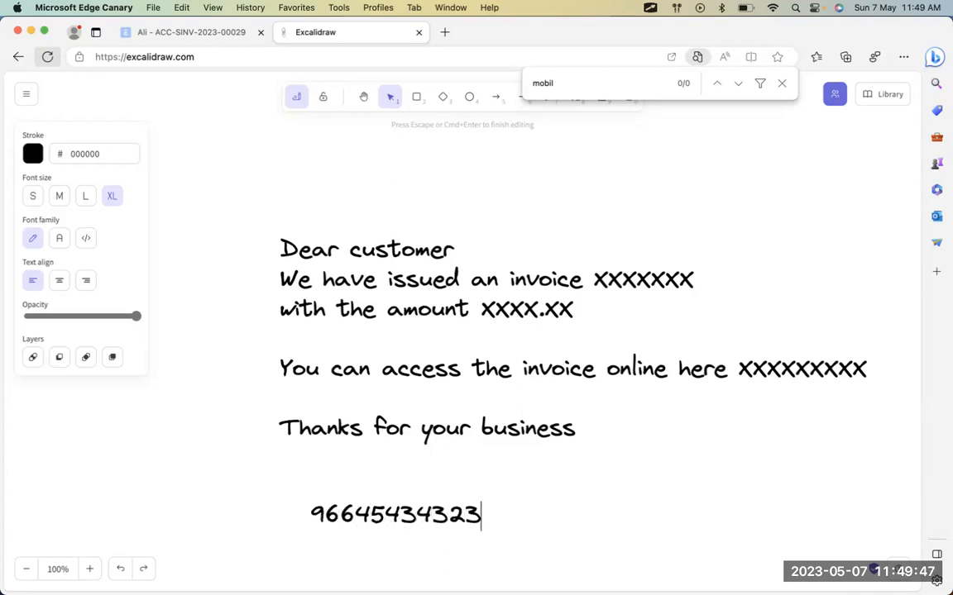
key("Return")
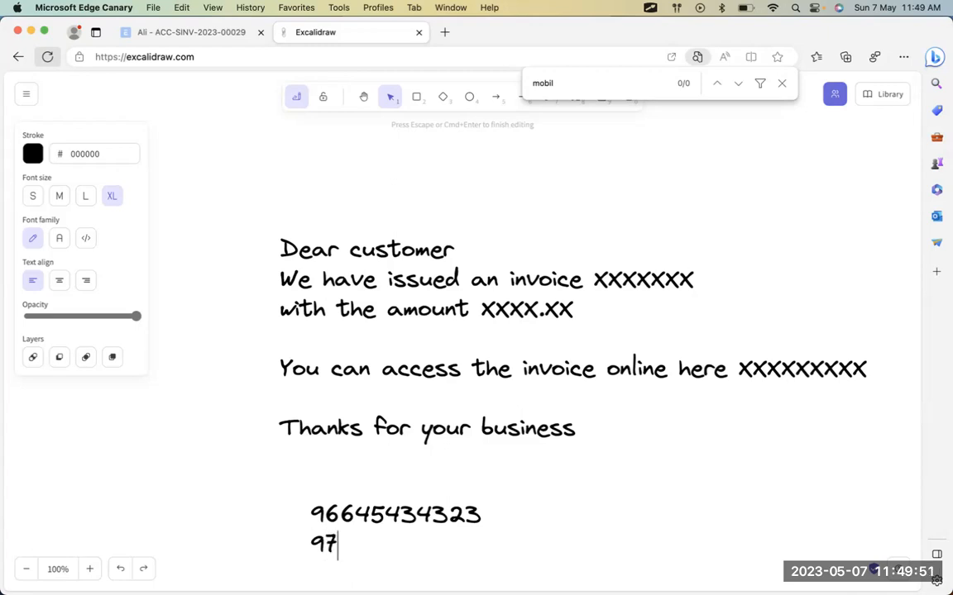
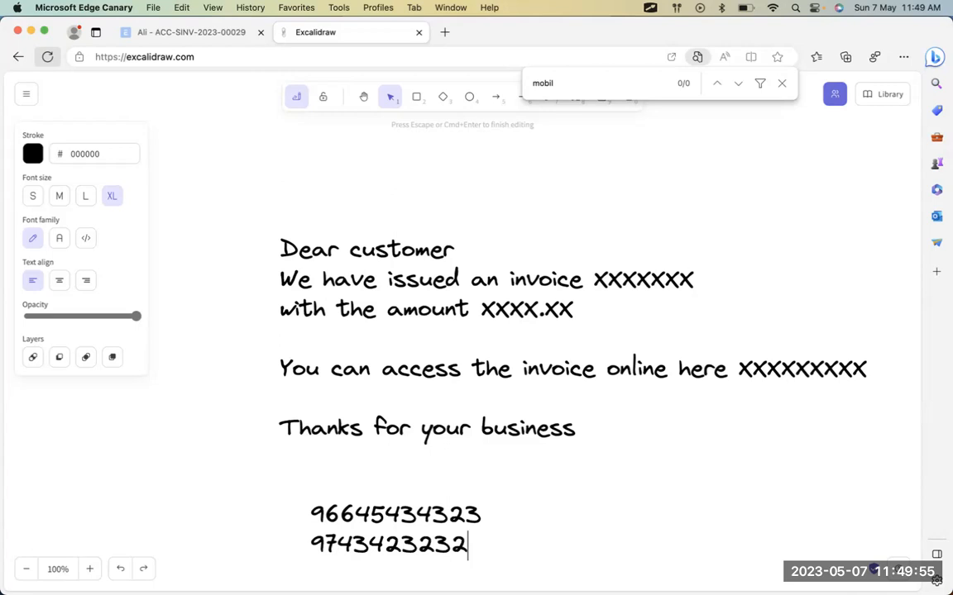
Remove the stray zeros after the second mobile number and return to ERPNext.
key("Left")
key("Left")
key("Right")
key("Right")
type("00")
key("BackSpace")
key("BackSpace")
key("super+Tab")
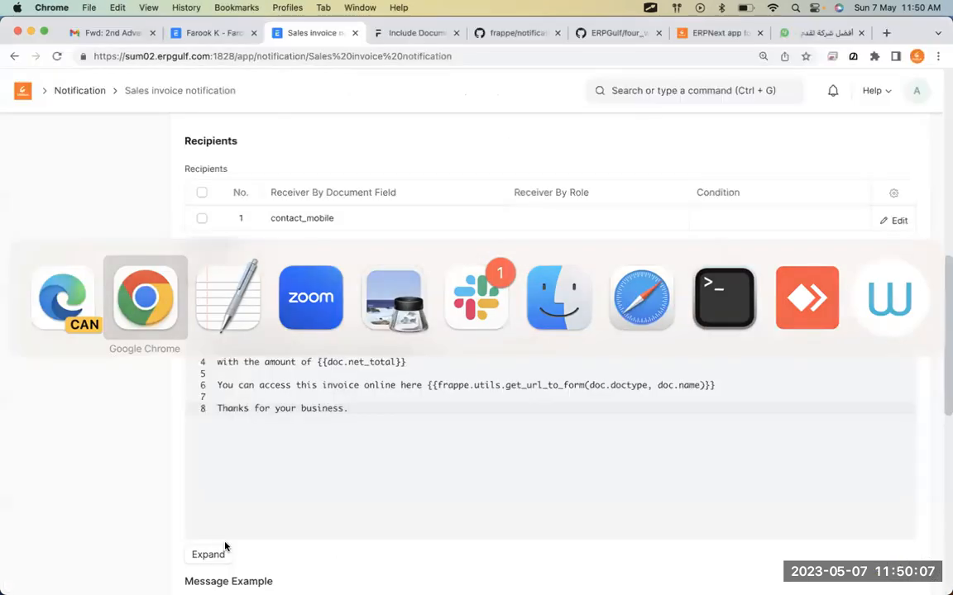
key("super+Tab")
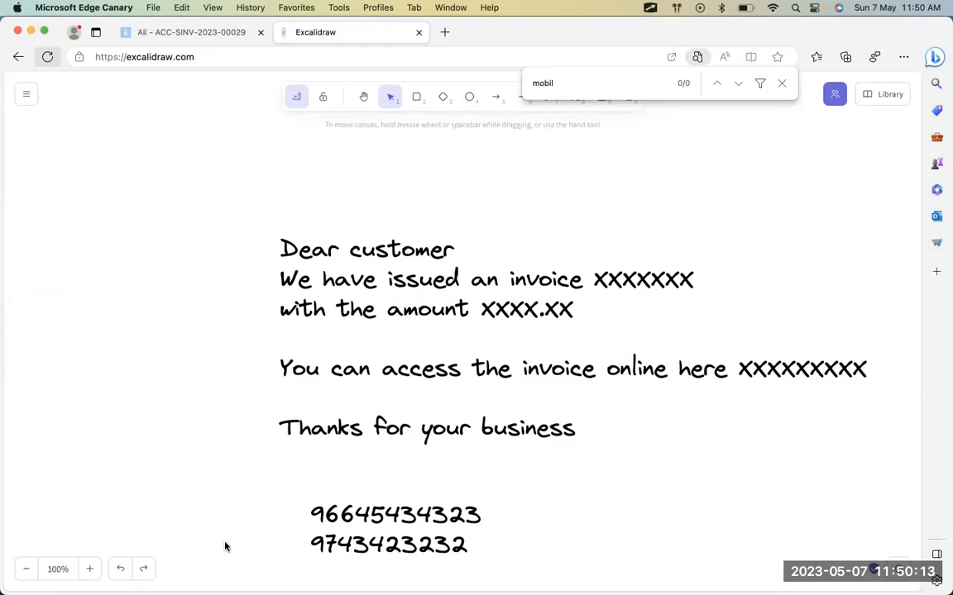
key("super+Tab")
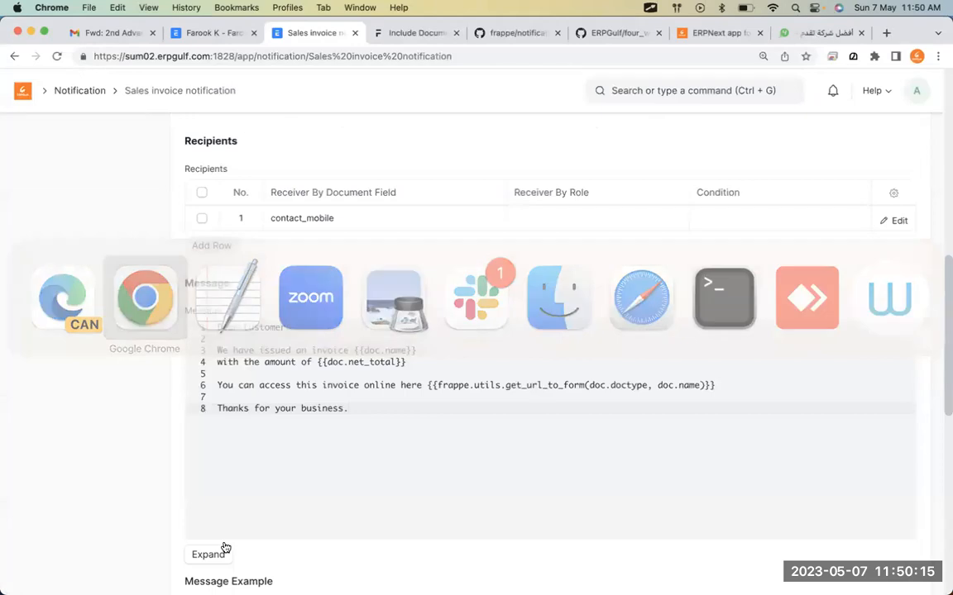
key("super+Tab")
key("super+Tab")
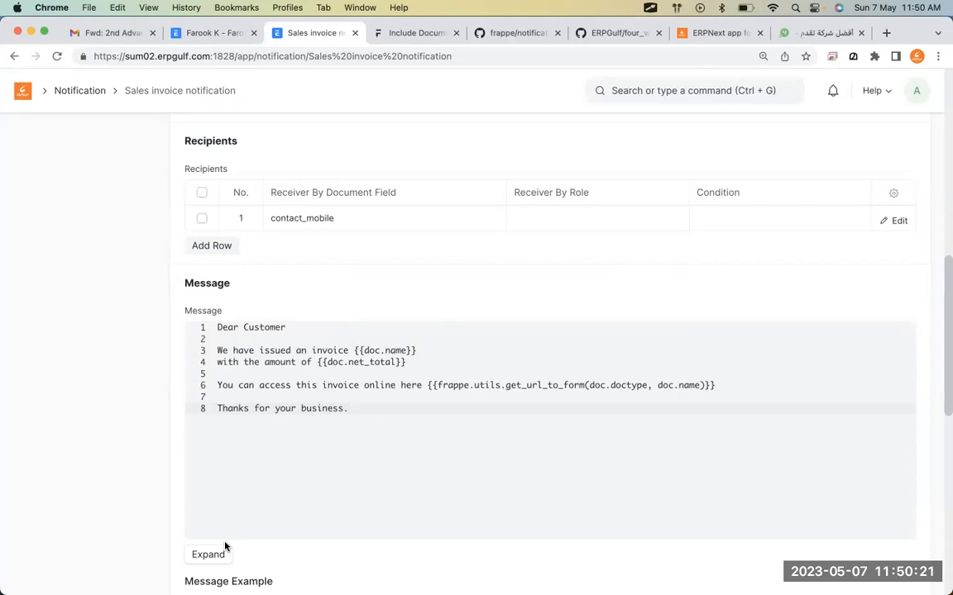
Save the Sales invoice notification again.
scroll(354, 271, "up", 5)
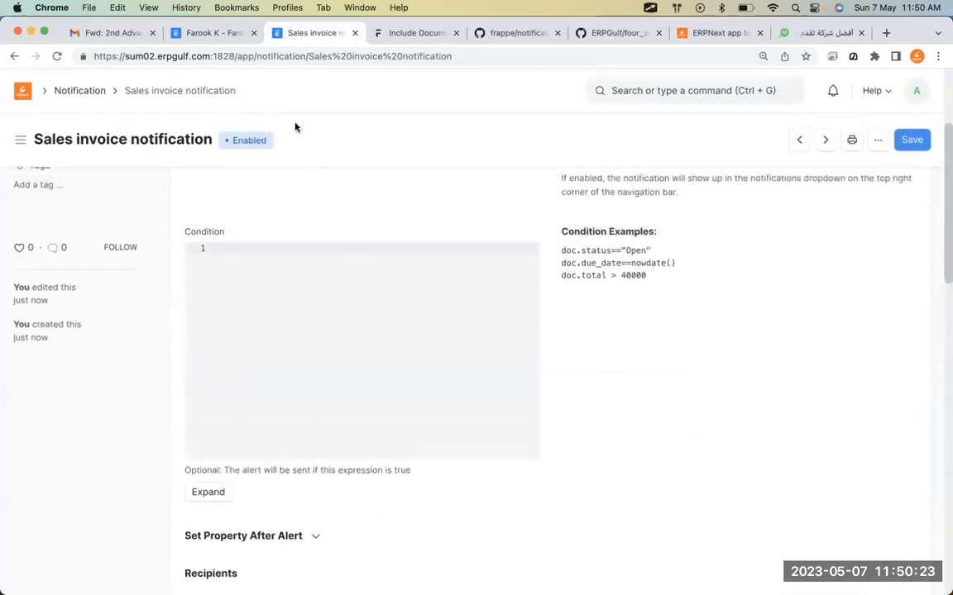
left_click(192, 28)
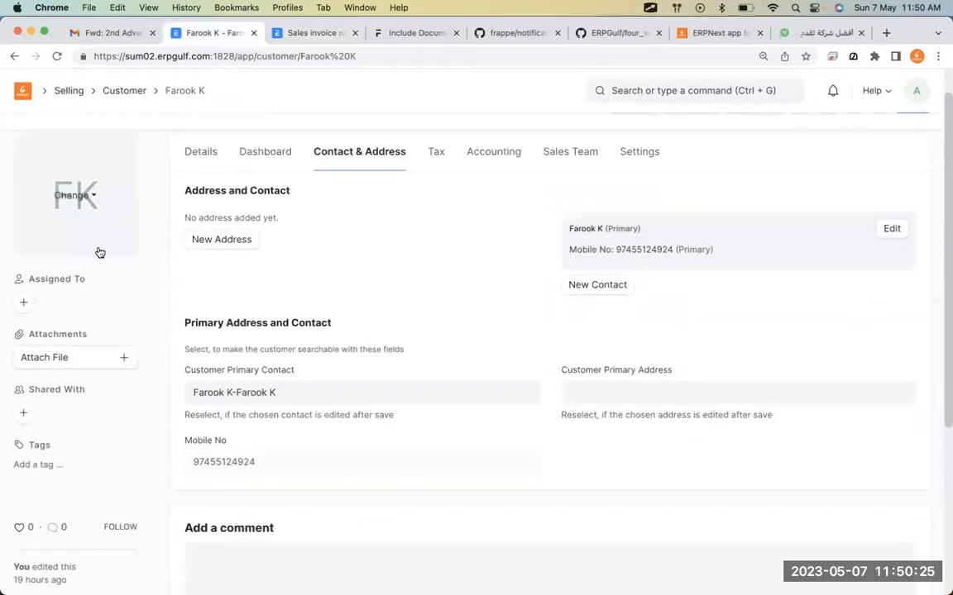
left_click(126, 92)
left_click(299, 36)
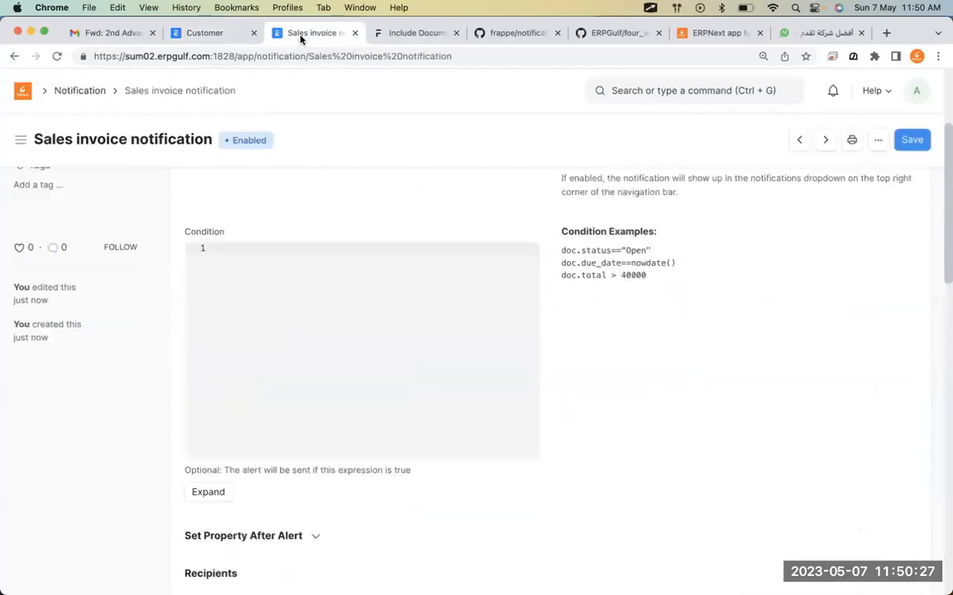
left_click(910, 141)
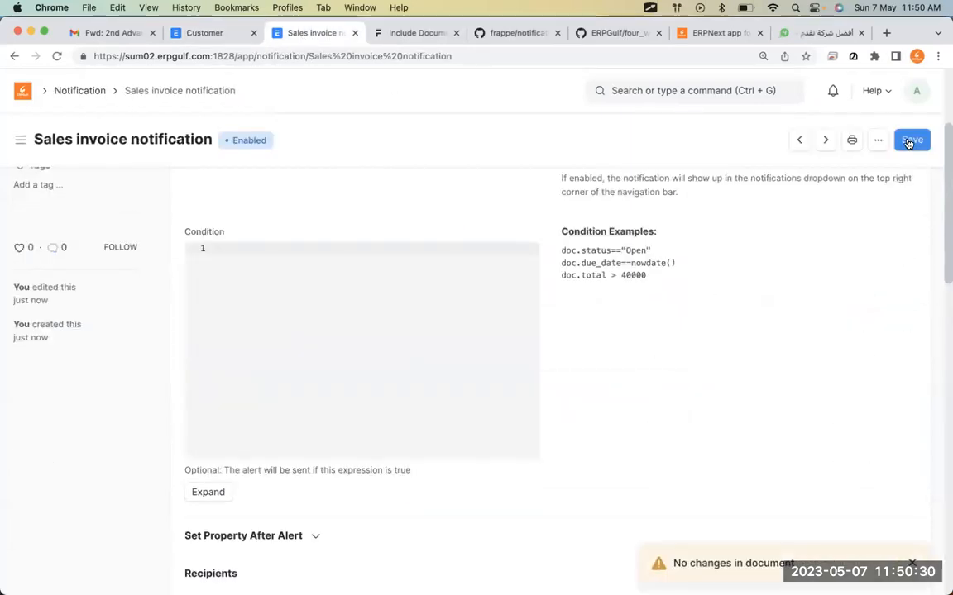
From the Customer list, search the awesome bar for 'sales inv'.
left_click(177, 35)
left_click(655, 92)
type("sales inv")
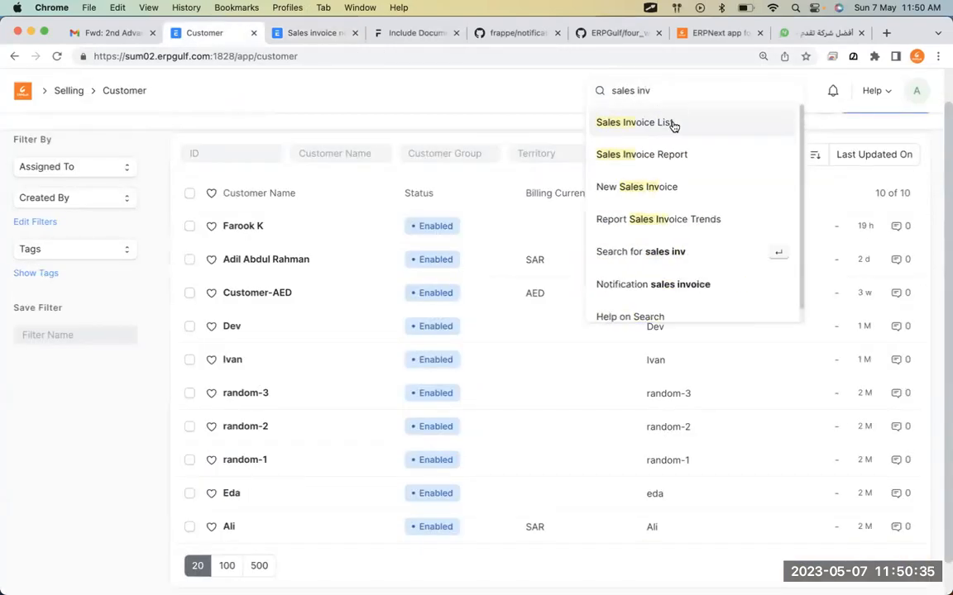
Open the customer's draft sales invoice and change the Asset-01 quantity to 10.
left_click(673, 125)
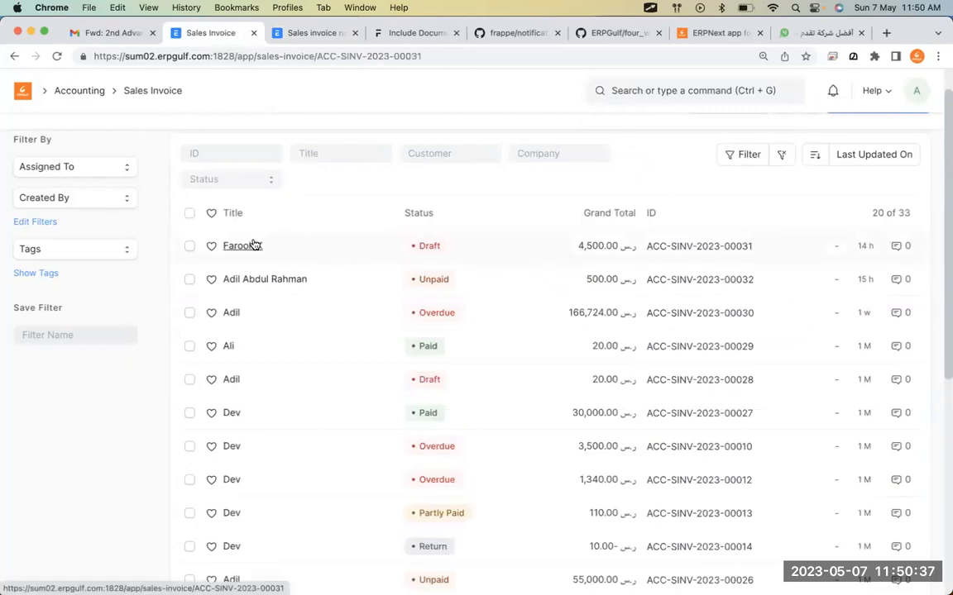
left_click(254, 244)
scroll(423, 390, "down", 5)
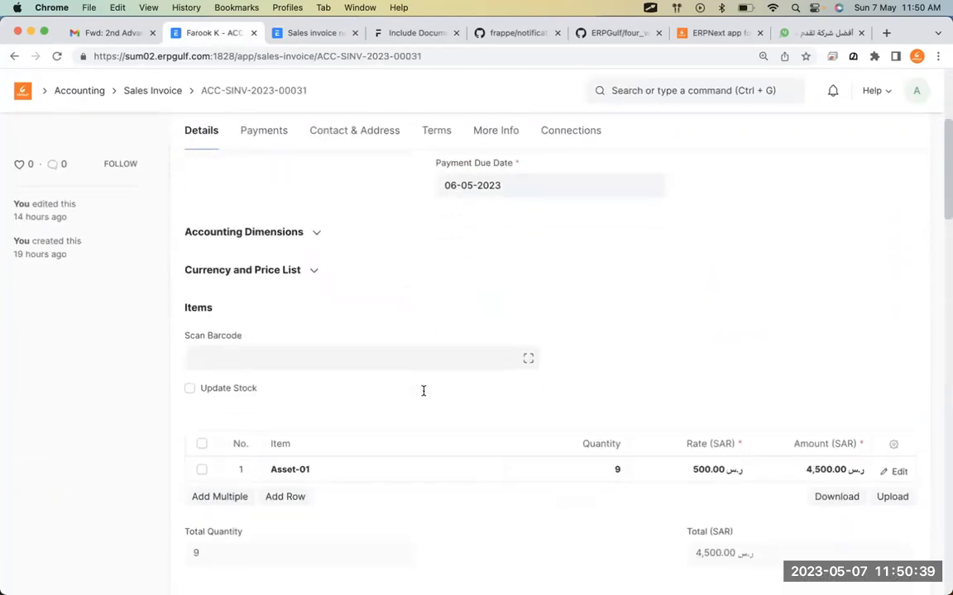
left_click(596, 472)
key("BackSpace")
type("10")
left_click(818, 362)
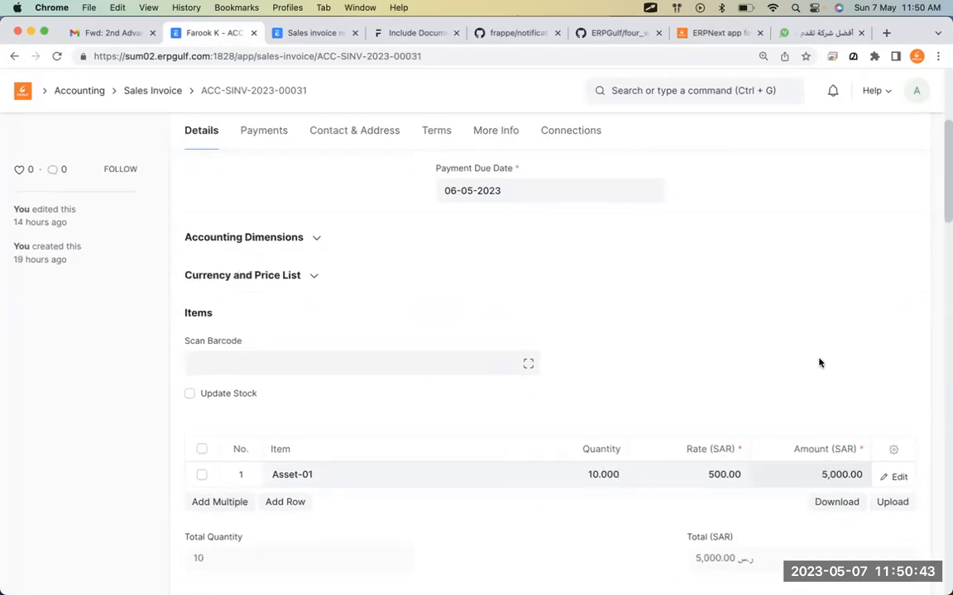
Save sales invoice ACC-SINV-2023-00031 and return to the Sales invoice notification form.
scroll(818, 362, "up", 5)
left_click(914, 141)
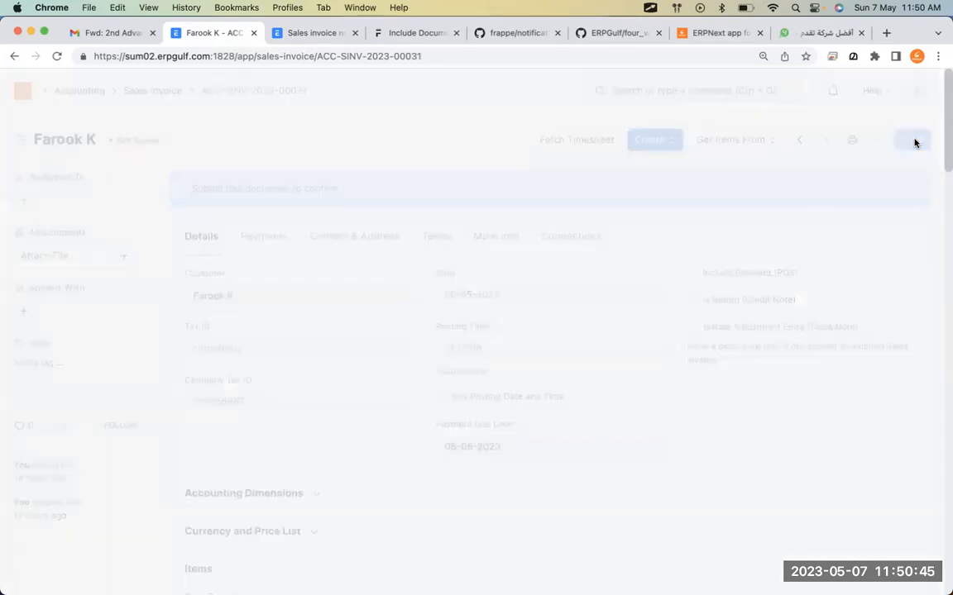
scroll(672, 359, "down", 2)
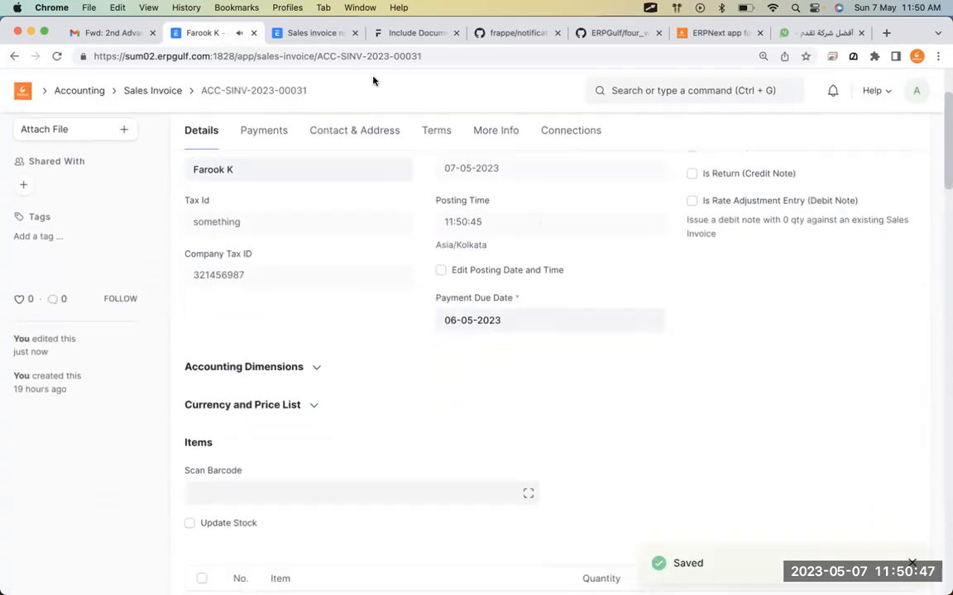
left_click(316, 33)
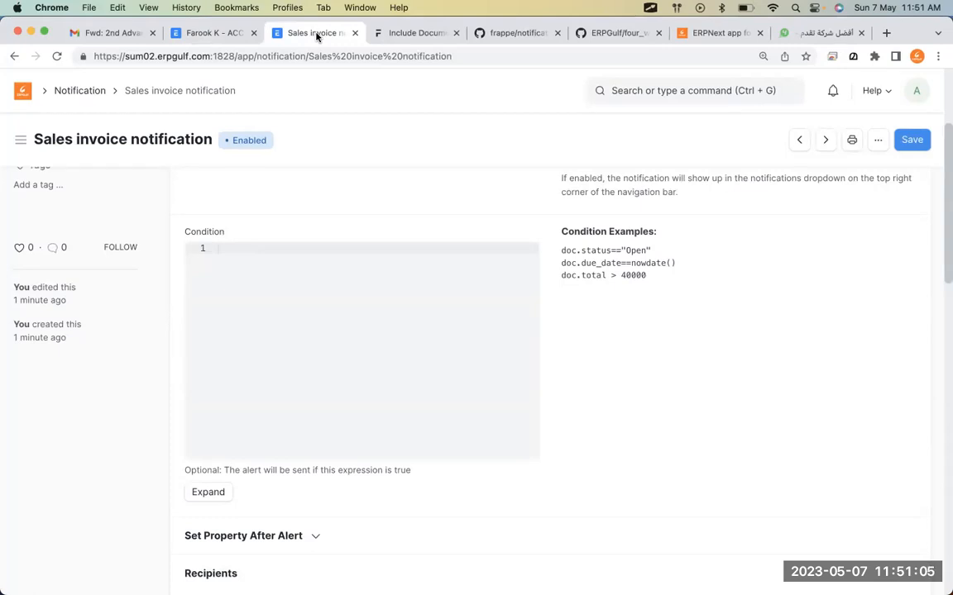
Annotate the Message Example, circling its code and underlining the Order Overdue line.
scroll(630, 289, "down", 10)
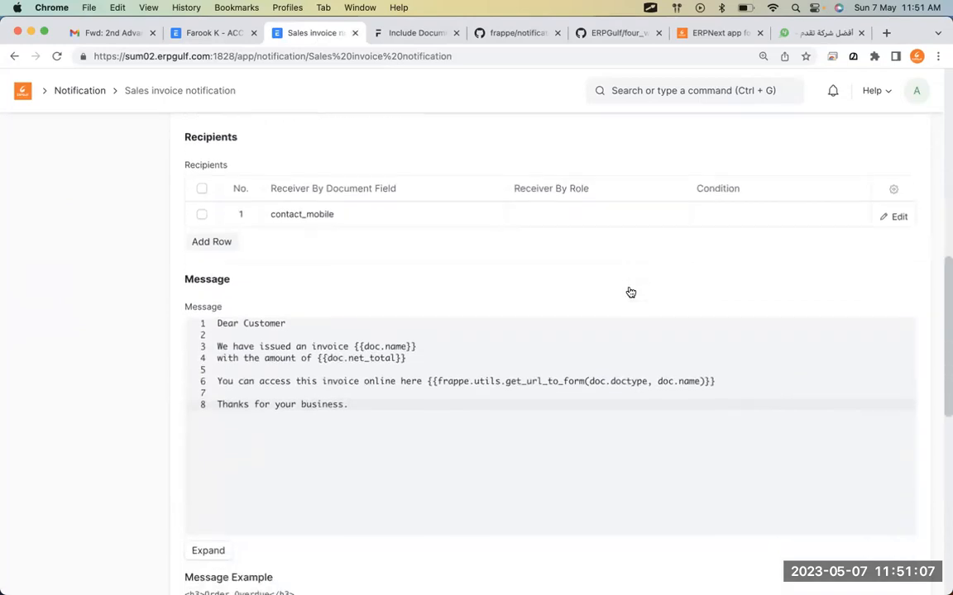
scroll(630, 292, "down", 1)
scroll(455, 444, "down", 5)
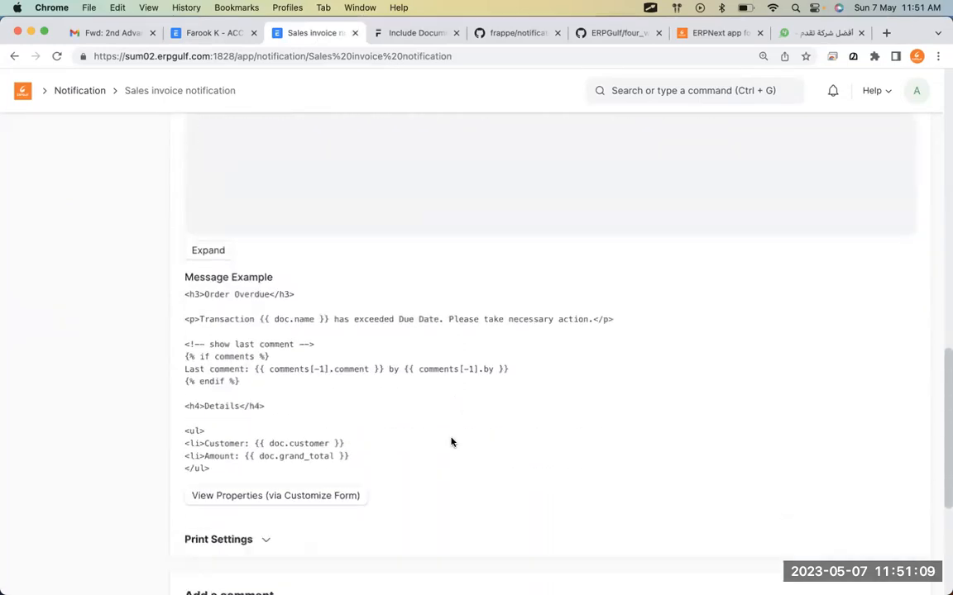
key("alt+Tab")
mouse_move(240, 271)
left_mouse_down()
mouse_move(181, 270)
mouse_move(141, 348)
left_mouse_up()
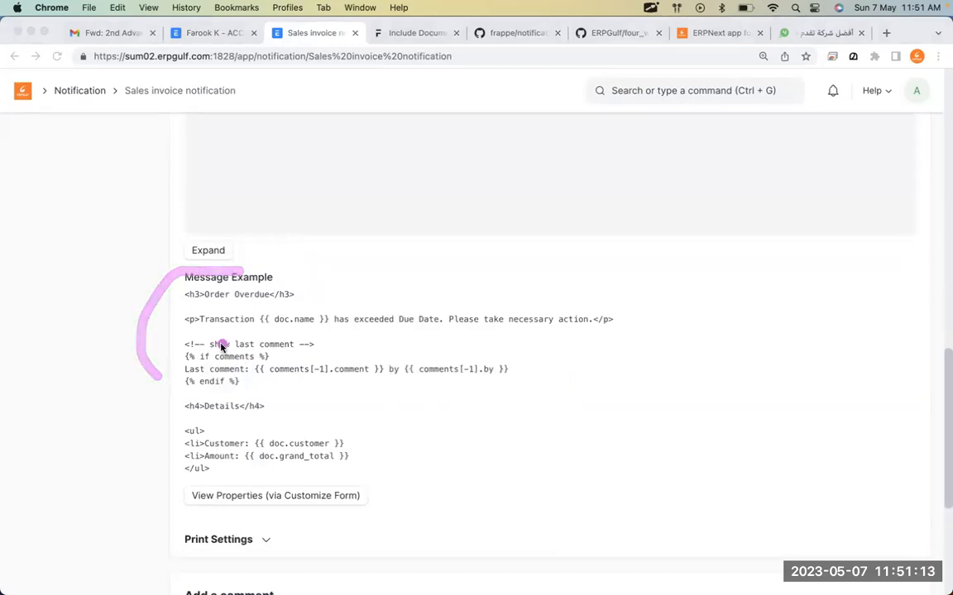
mouse_move(220, 346)
left_mouse_down()
mouse_move(232, 416)
mouse_move(270, 471)
mouse_move(360, 329)
left_mouse_up()
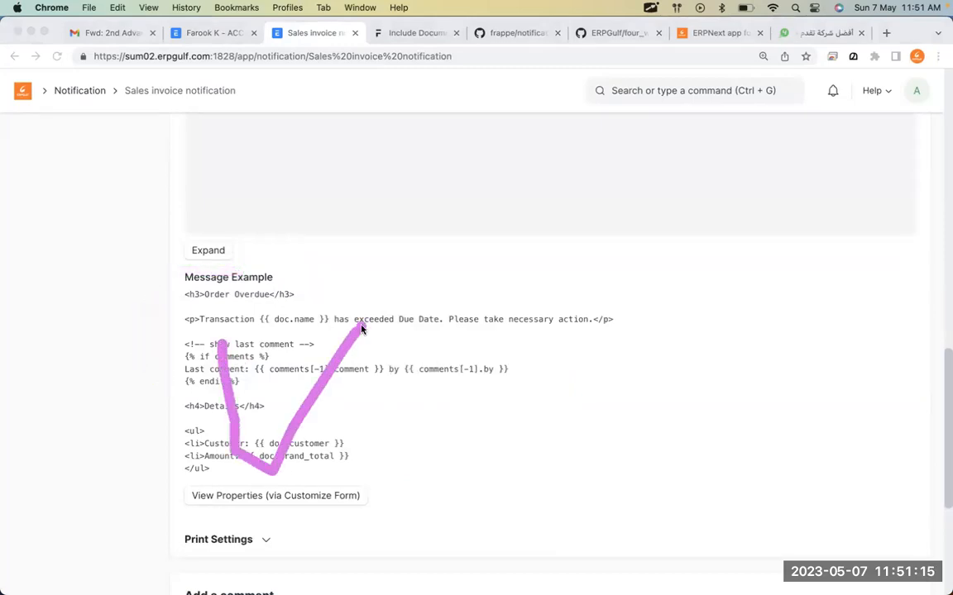
left_click_drag(296, 304, 187, 311)
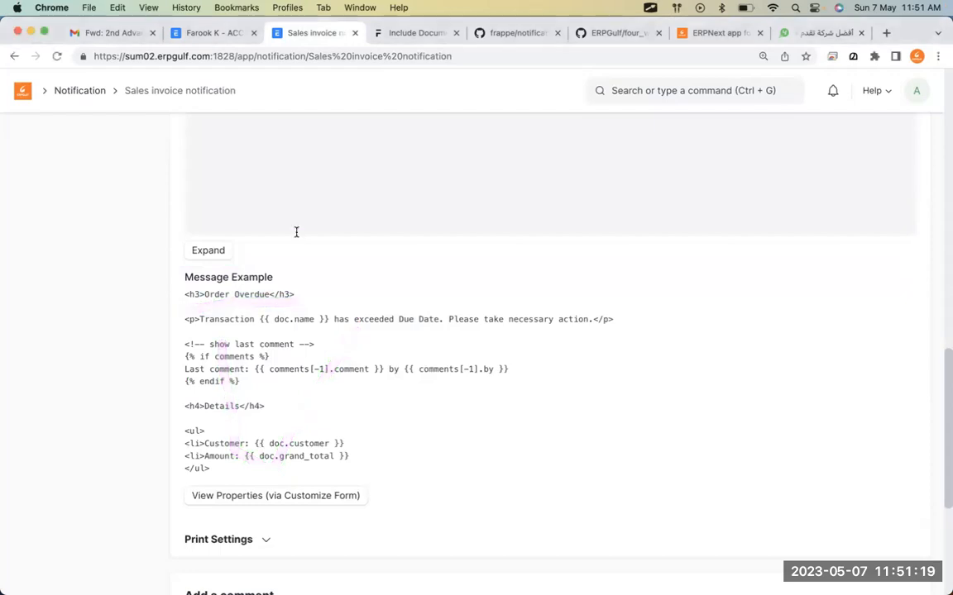
Add empty lines after 'Thanks for your business.' in the notification message.
scroll(296, 235, "up", 5)
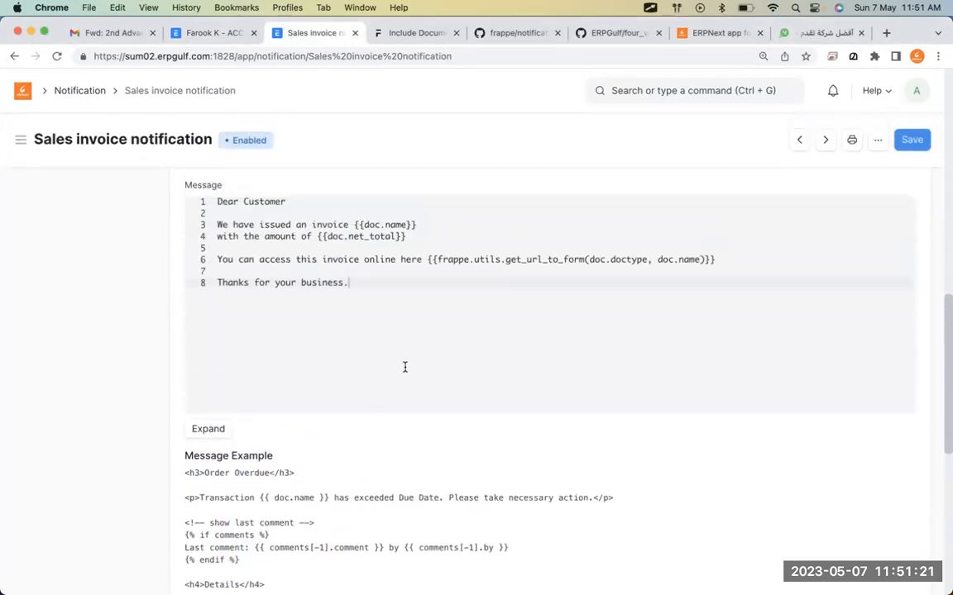
left_click(405, 366)
key("Return")
key("Return")
key("Return")
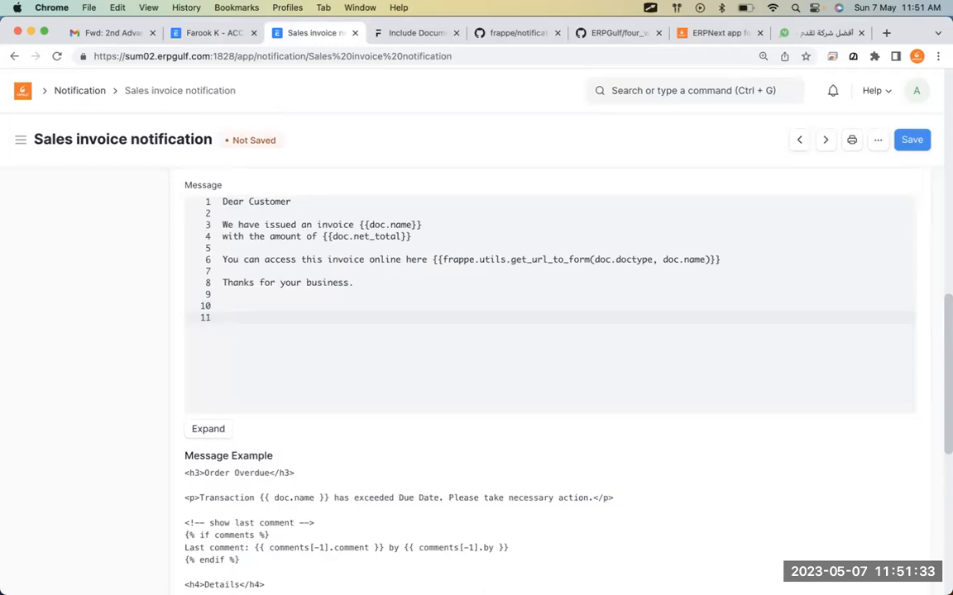
scroll(410, 439, "down", 2)
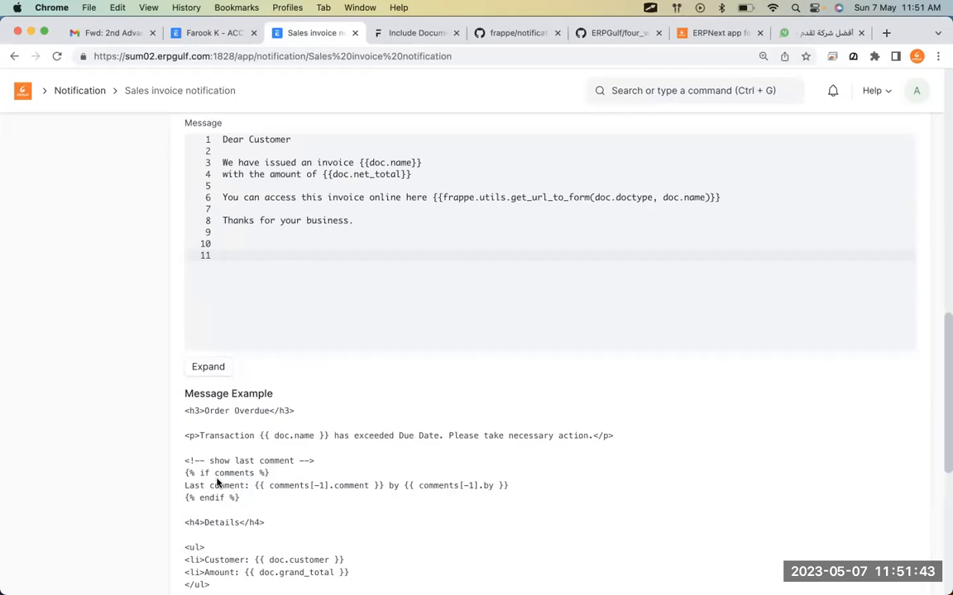
scroll(217, 482, "up", 2)
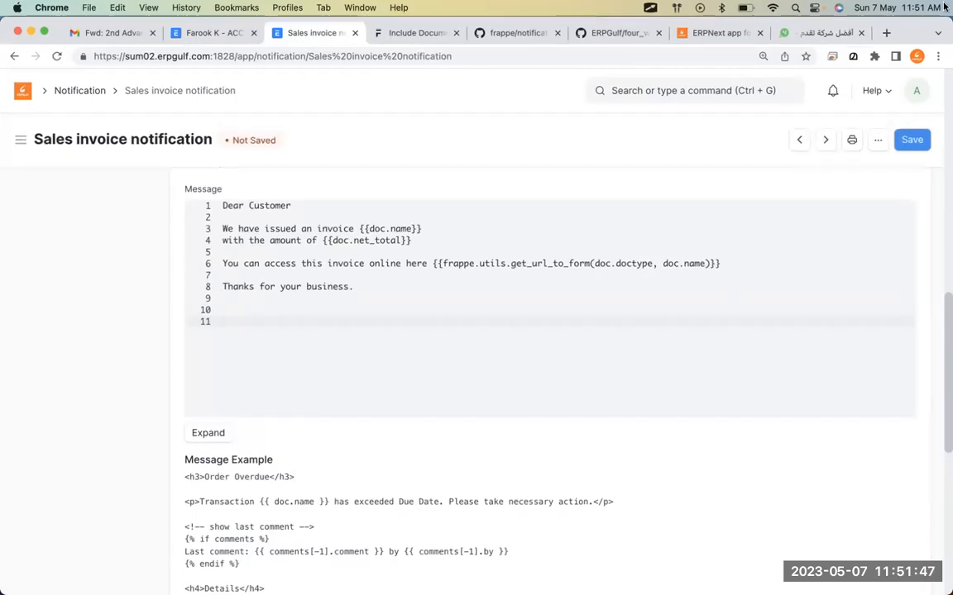
Open youtube.com in a new tab and reach the ERPGulf Videos page.
left_click(886, 32)
type("yo")
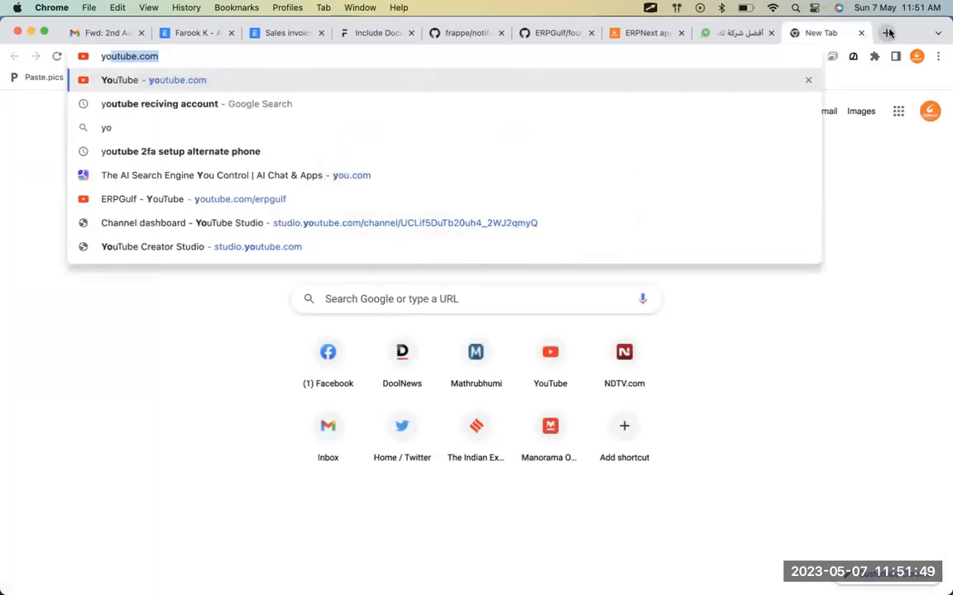
key("Return")
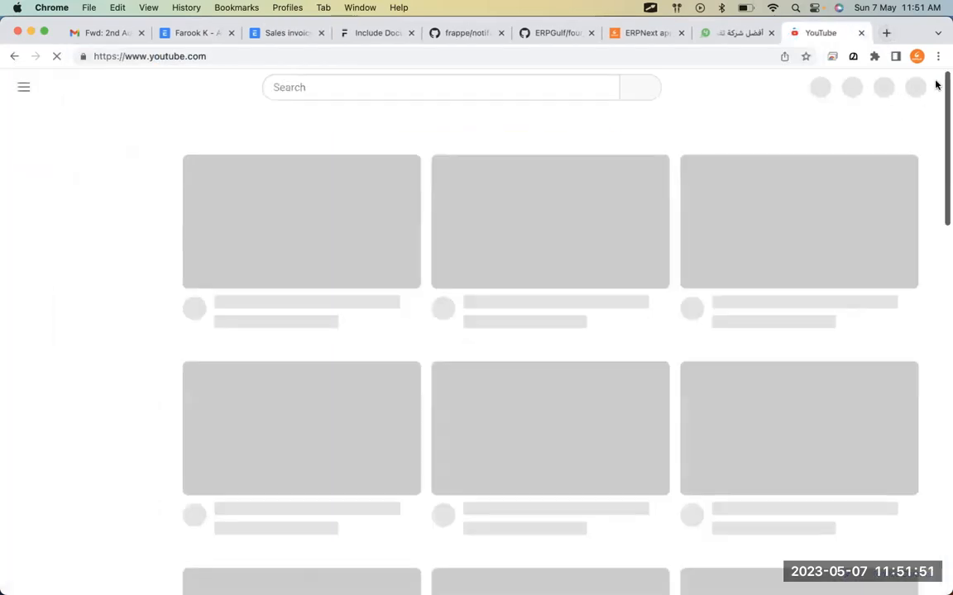
key("super+Tab")
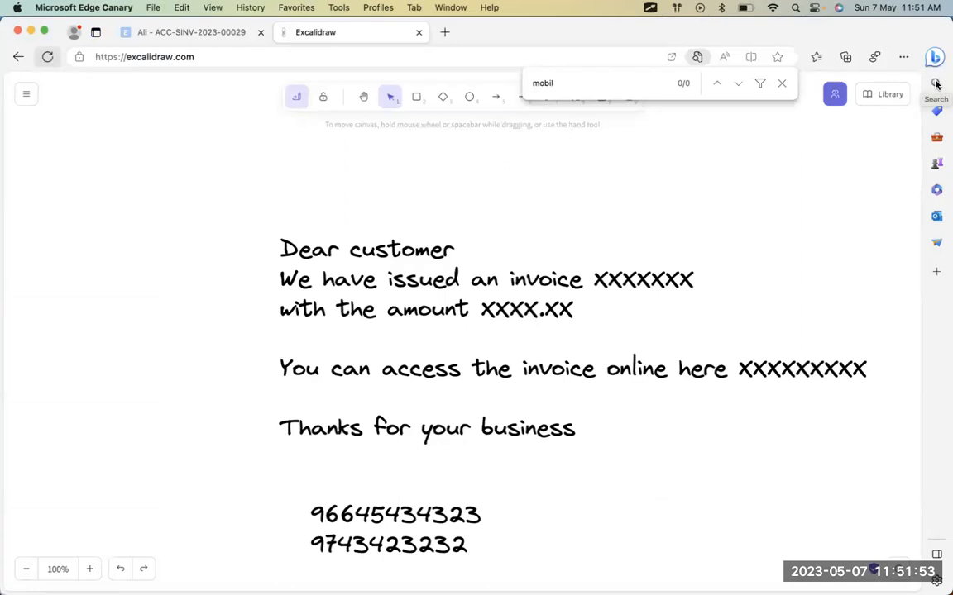
key("super+Tab")
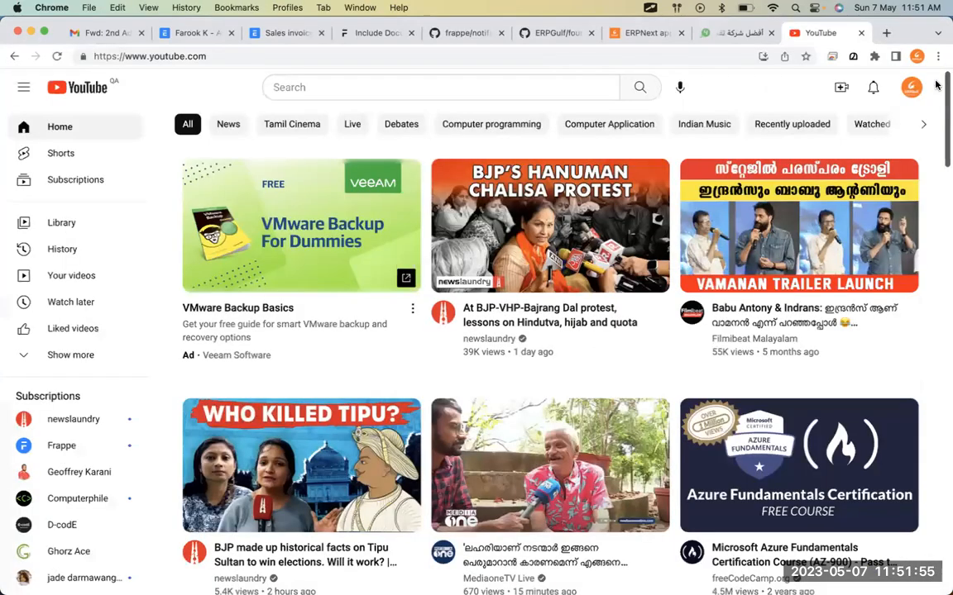
key("super+Tab")
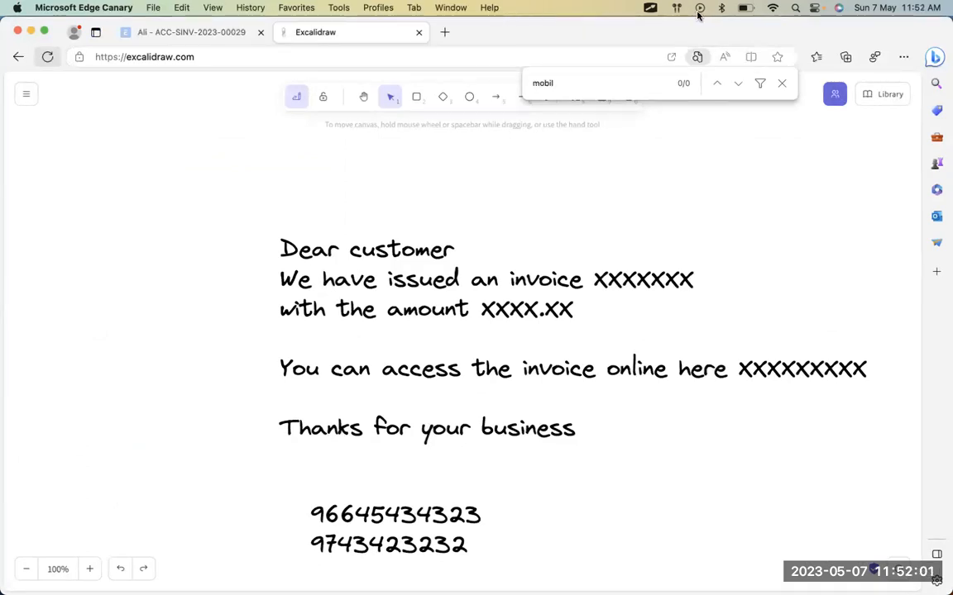
key("super+Tab")
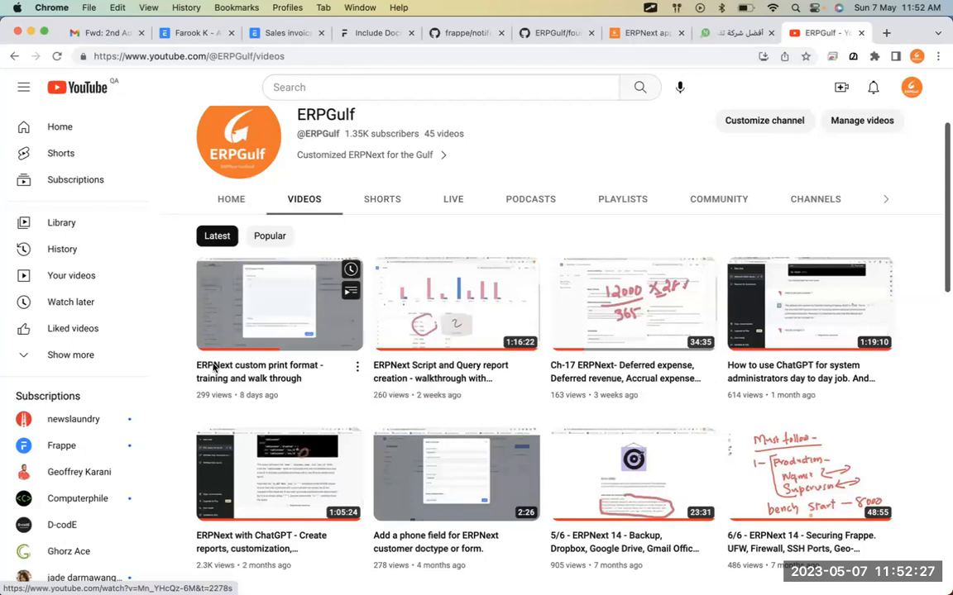
Play 'ERPNext custom print format - training and walk through' and circle its title.
left_click(300, 367)
double_click(300, 367)
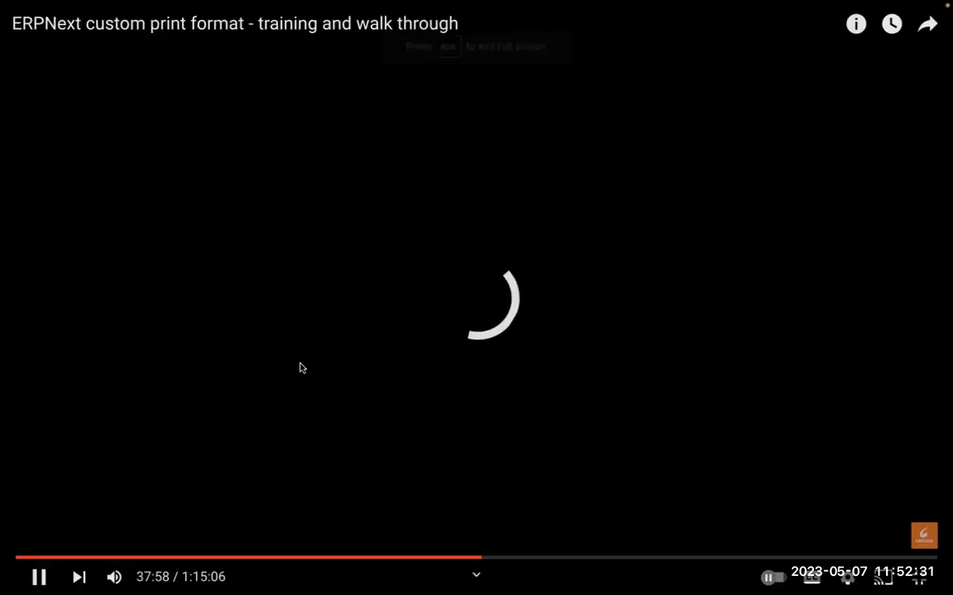
double_click(300, 368)
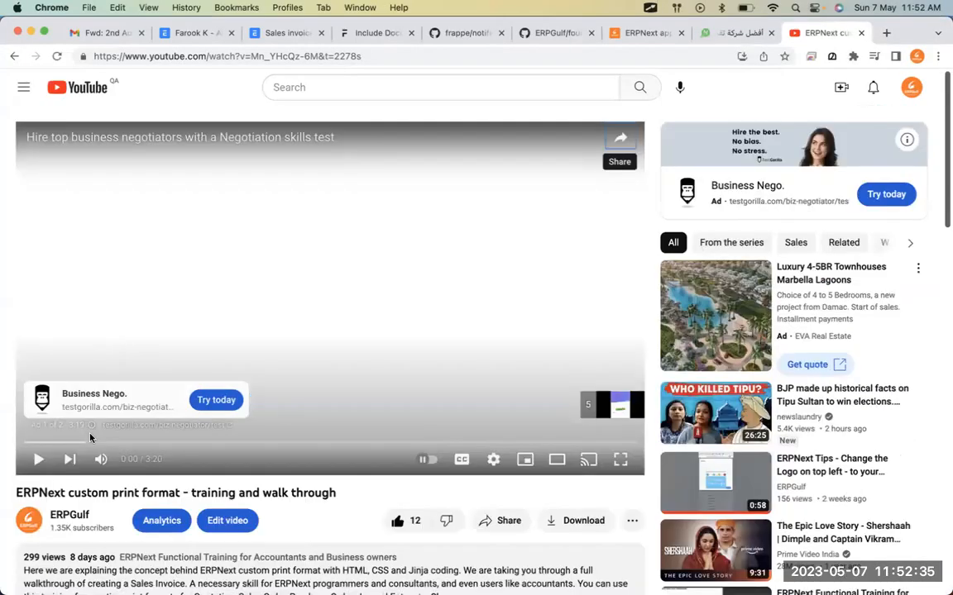
key("ctrl+shift+Tab")
mouse_move(5, 468)
left_mouse_down()
mouse_move(10, 480)
mouse_move(186, 533)
mouse_move(331, 467)
mouse_move(50, 444)
mouse_move(3, 459)
left_mouse_up()
Go back to the unsaved Sales invoice notification and scroll up to the Condition editor.
left_click(304, 32)
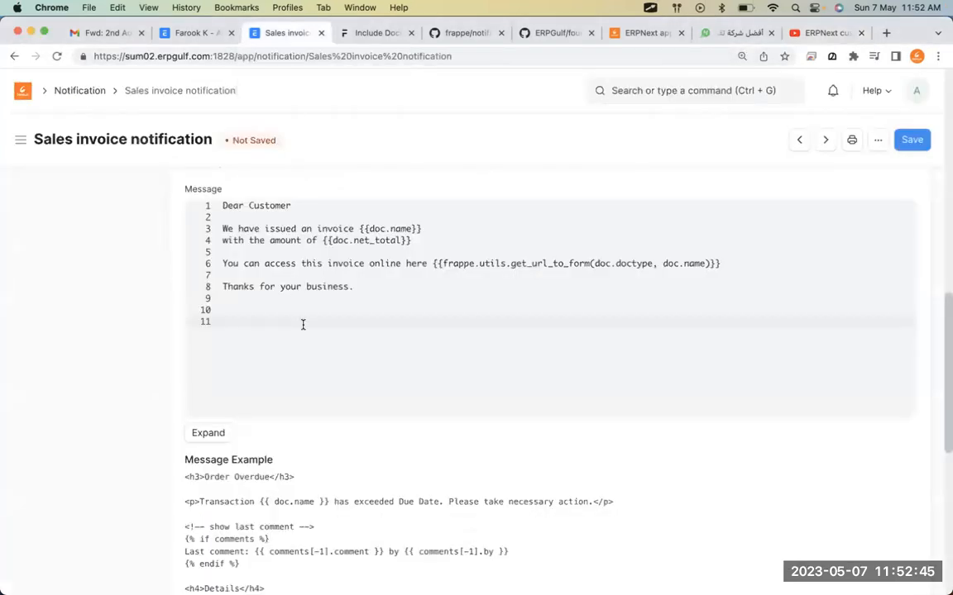
scroll(303, 325, "up", 1)
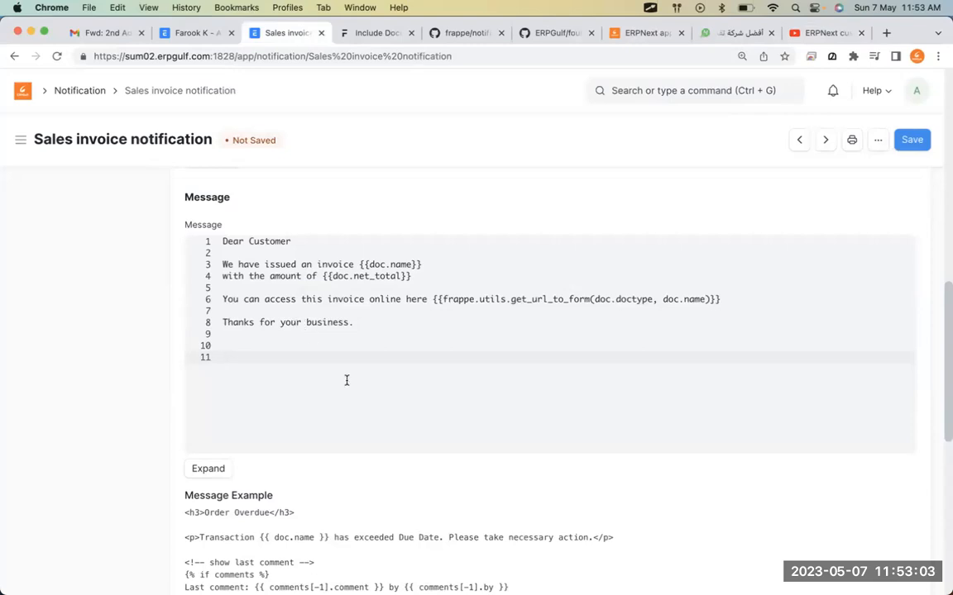
scroll(346, 381, "up", 5)
scroll(346, 380, "up", 8)
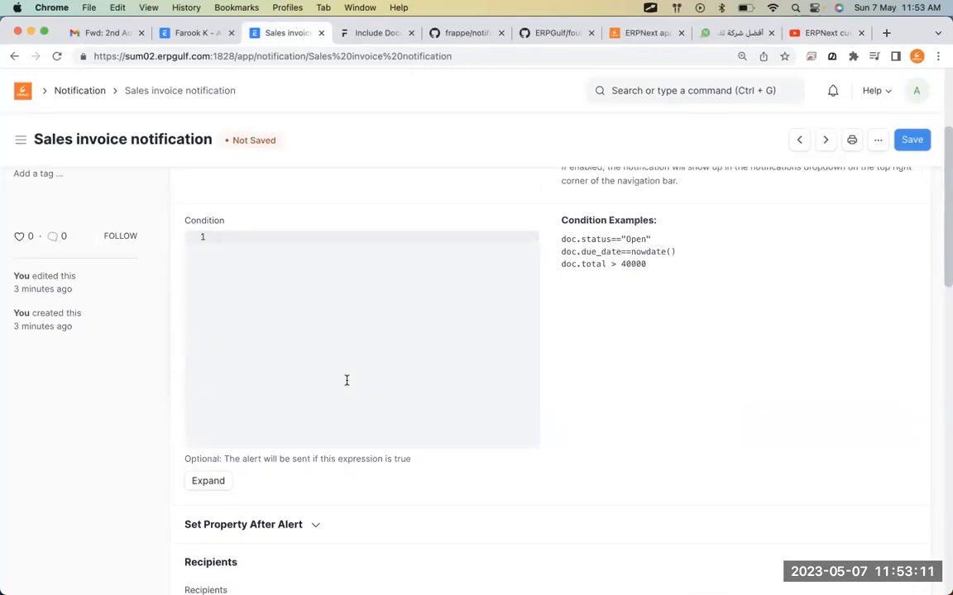
Add the training contact e-mail address as text above 'Dear customer' and circle it.
key("super+Tab")
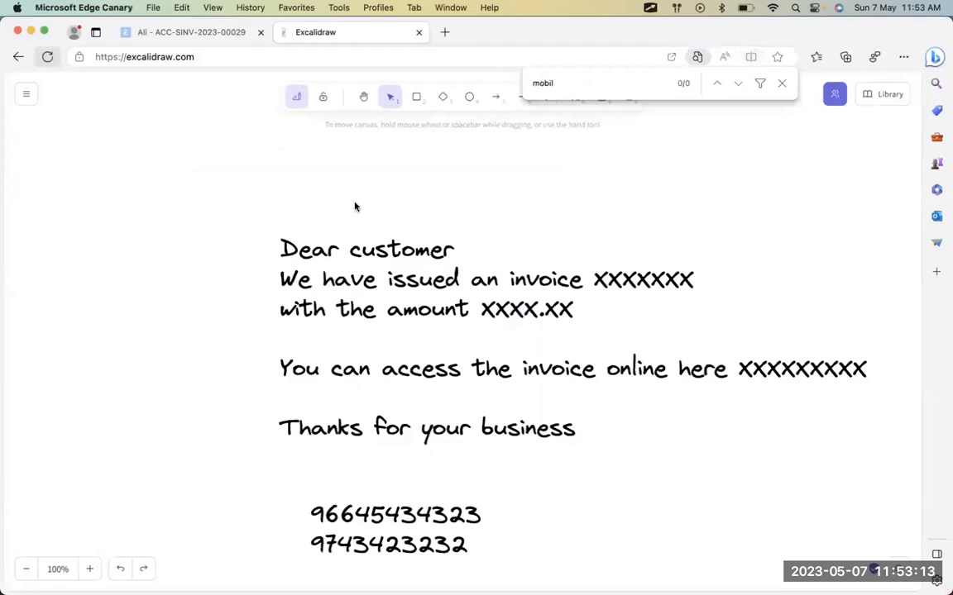
key("t")
left_click(295, 185)
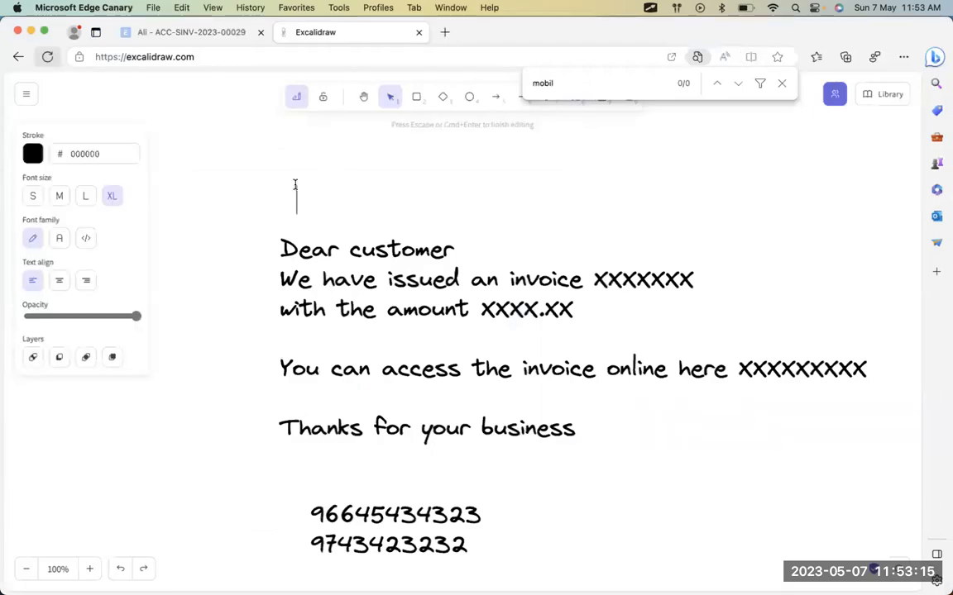
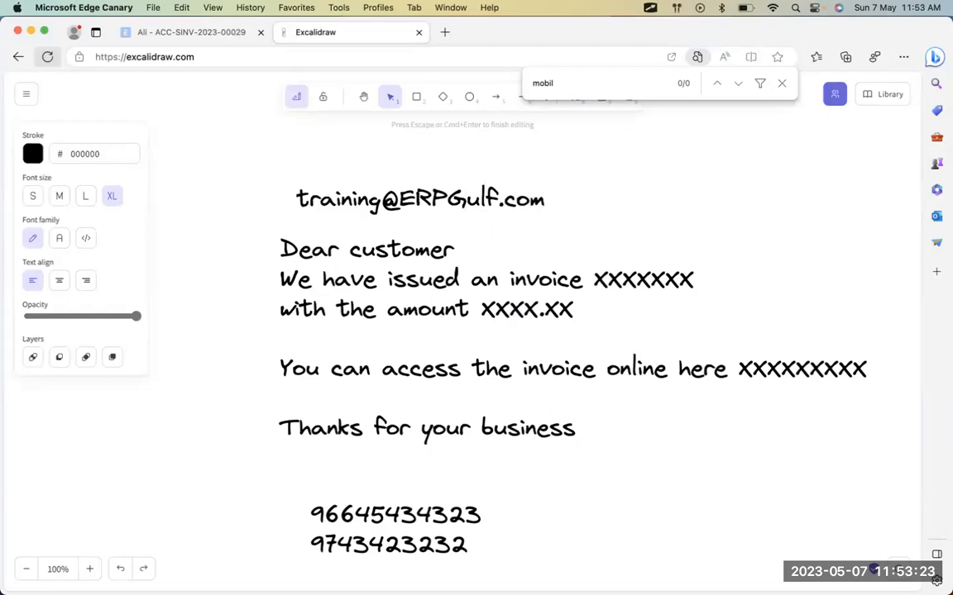
key("alt+Tab")
mouse_move(321, 154)
left_mouse_down()
mouse_move(259, 177)
mouse_move(490, 249)
mouse_move(476, 160)
mouse_move(310, 157)
left_mouse_up()
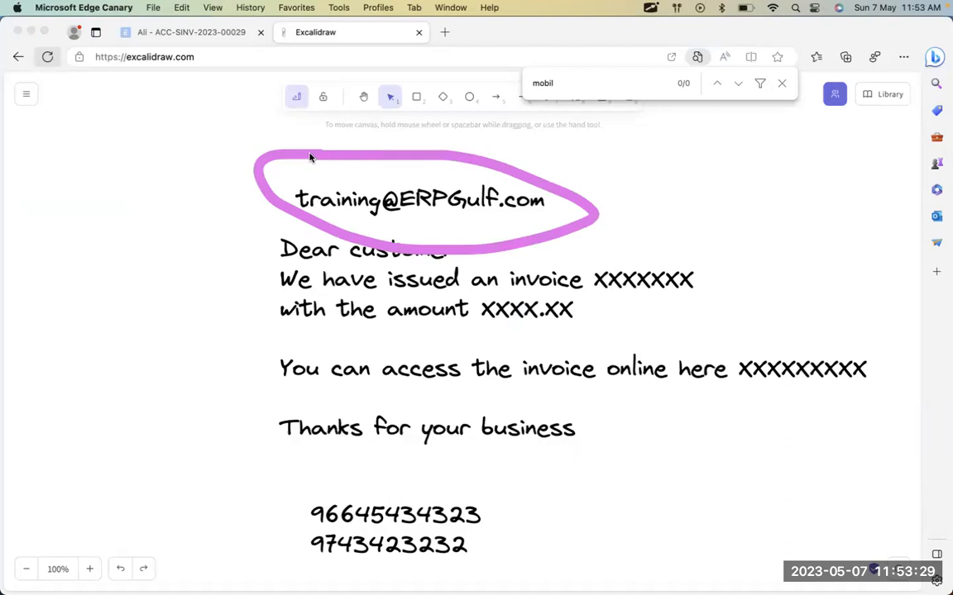